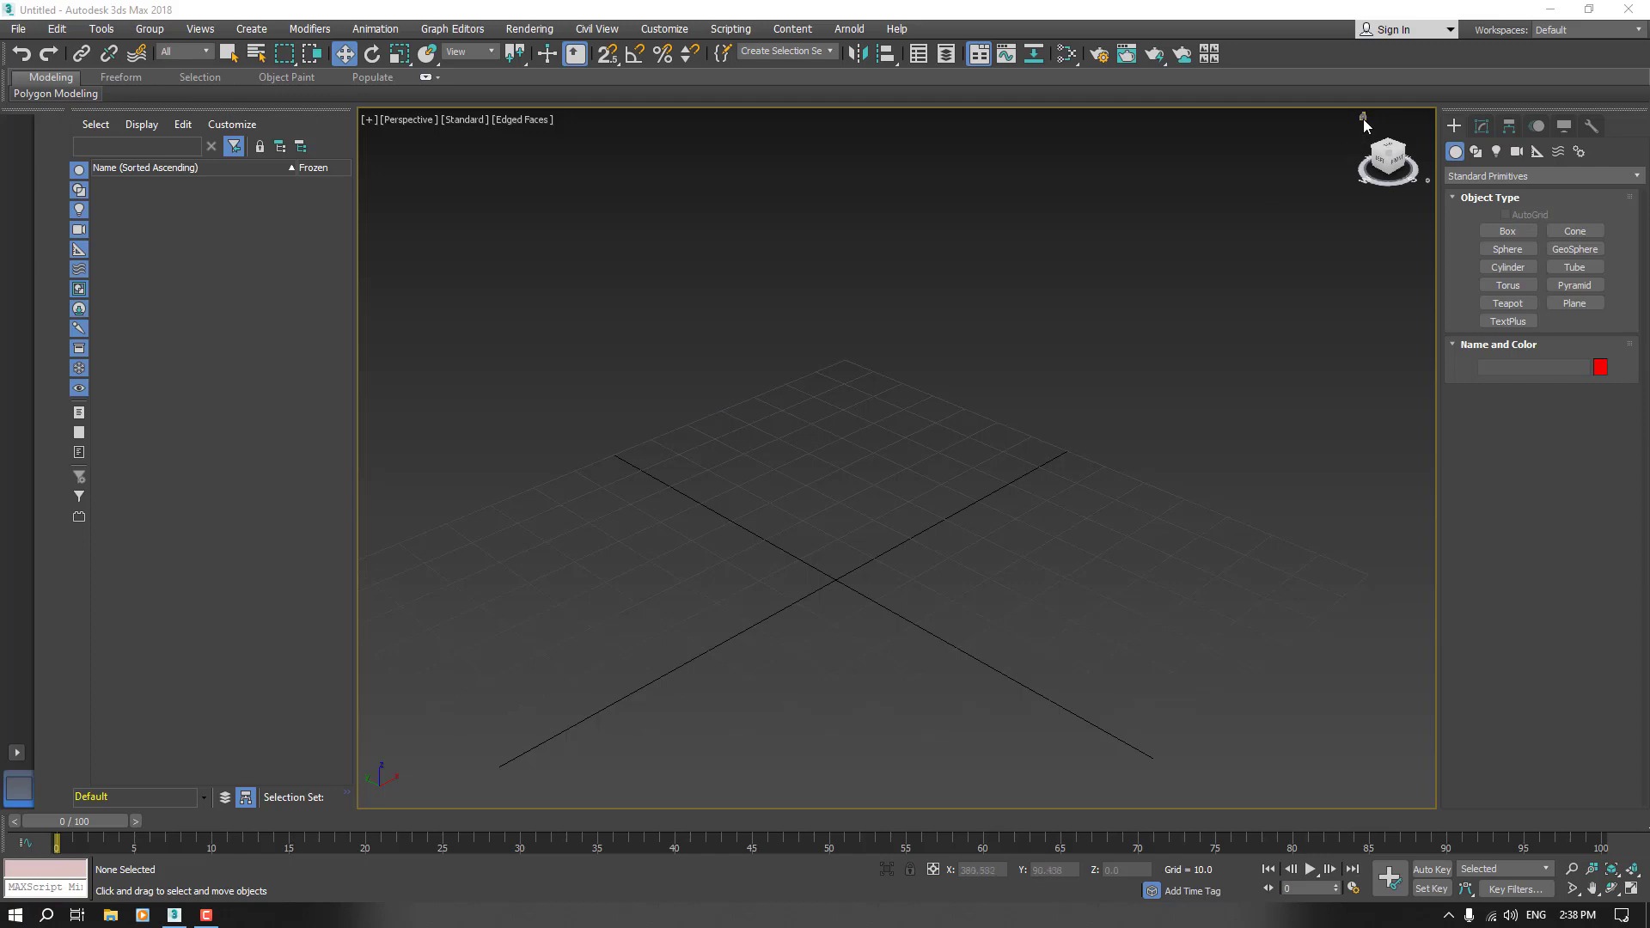
- Create a plane about 60 units long and 70 units wide around the centre of the grid
click(1363, 116)
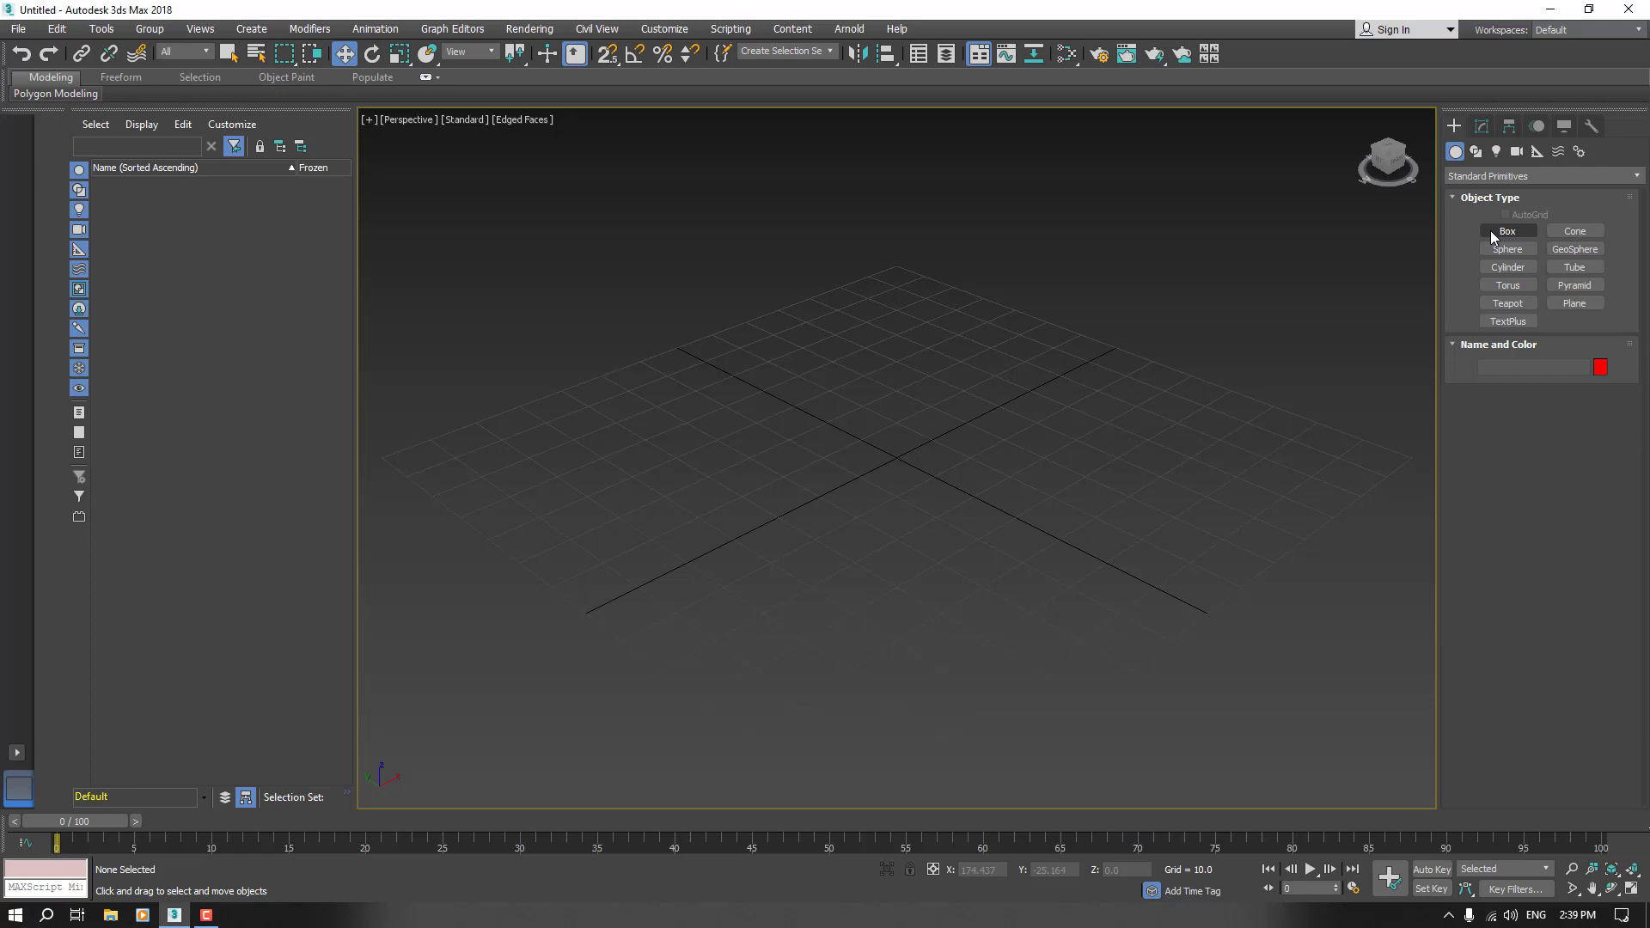
click(1571, 306)
drag(673, 453, 1144, 437)
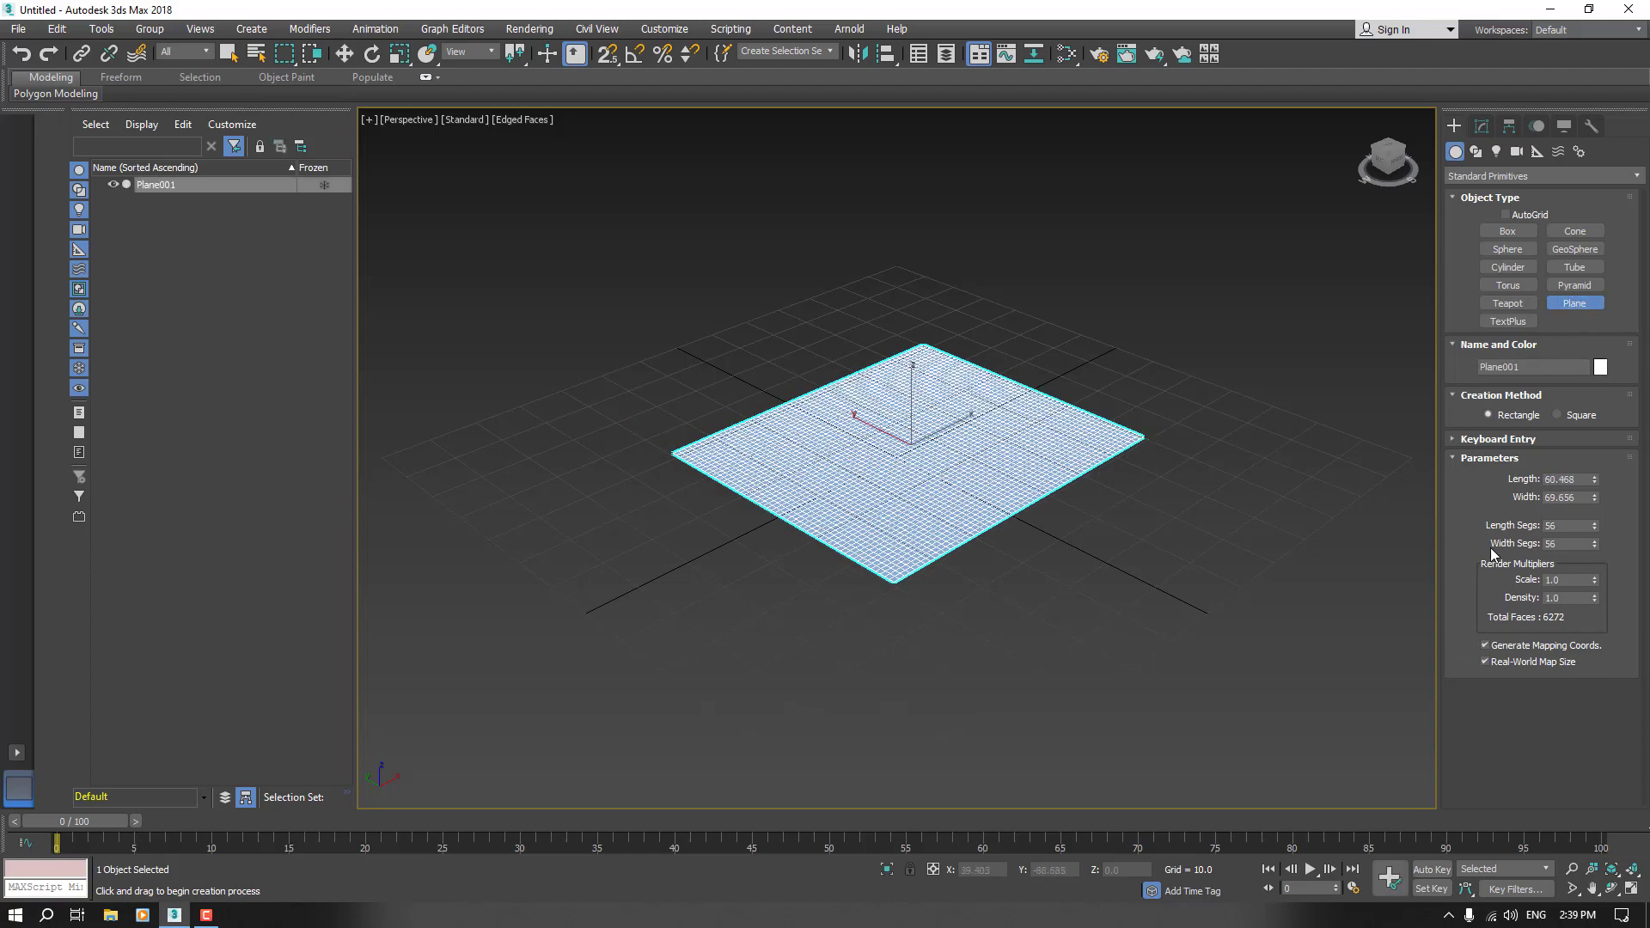
- Set the plane's length segments and width segments to 1 each
click(1582, 525)
click(1481, 127)
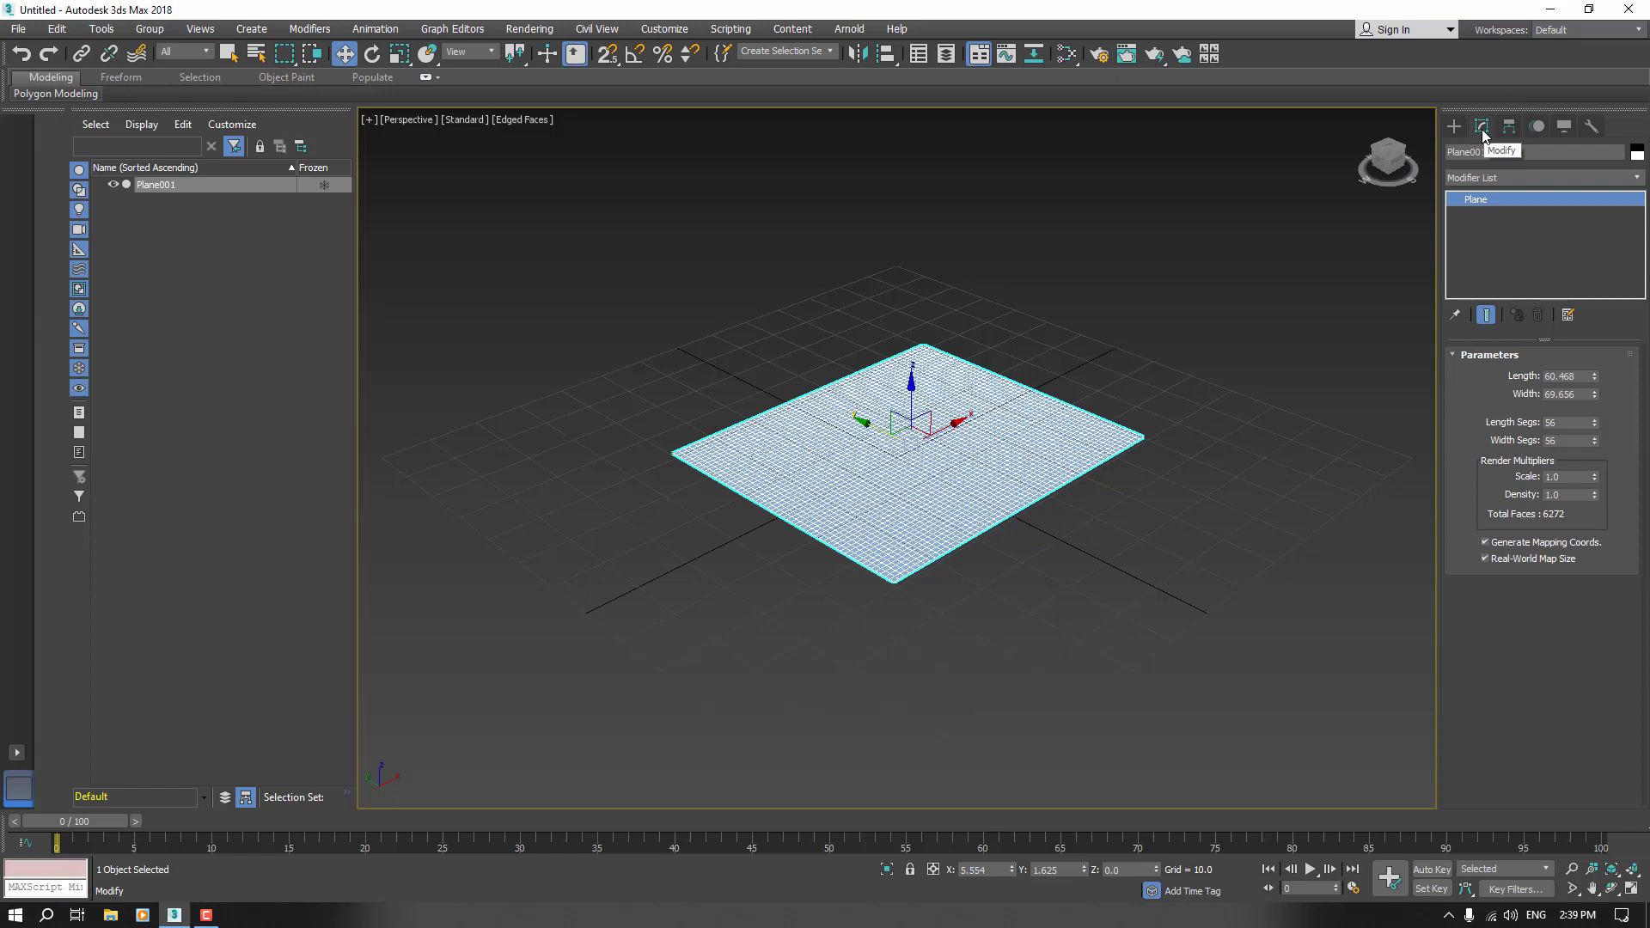
click(1573, 423)
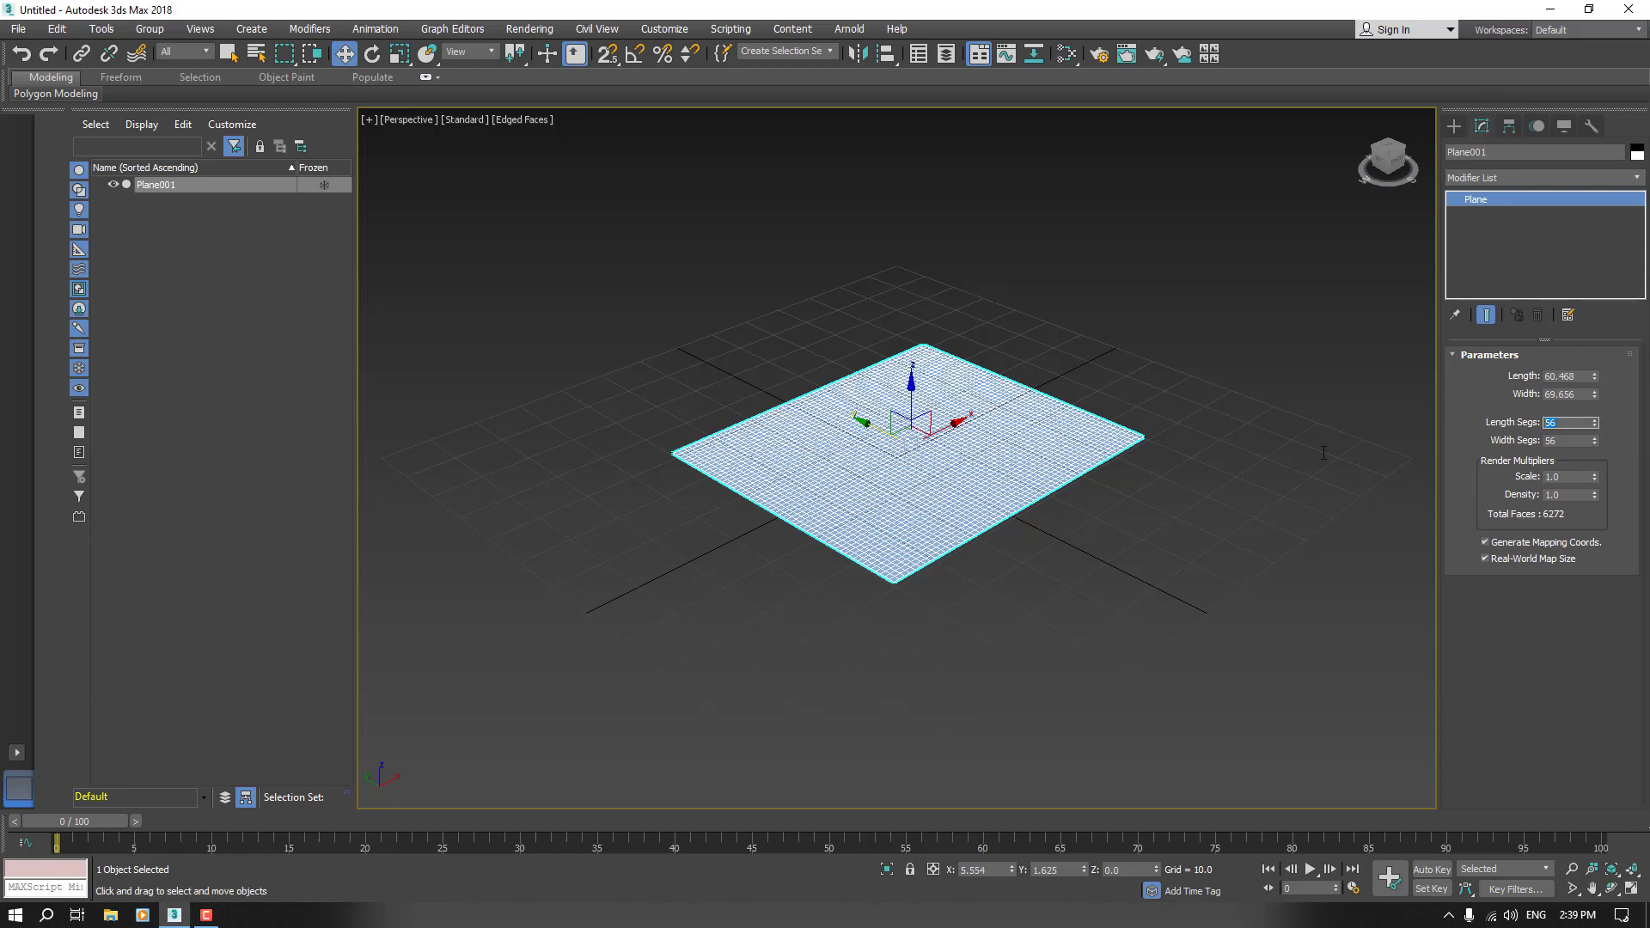
text(1)
key(Tab)
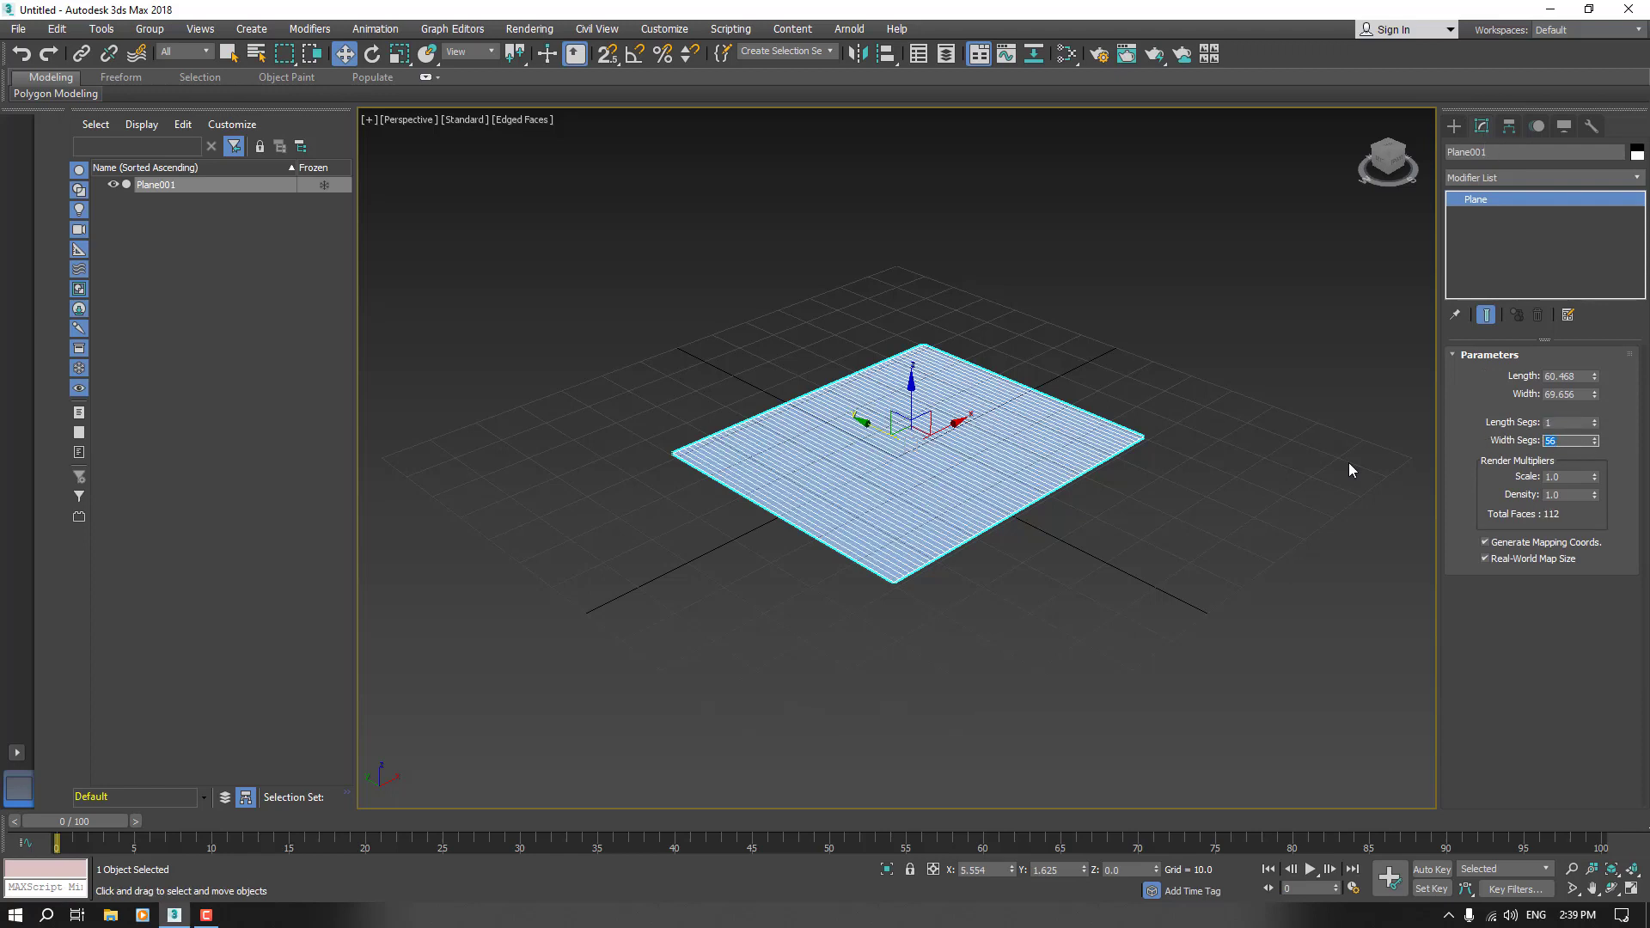
text(1)
key(Return)
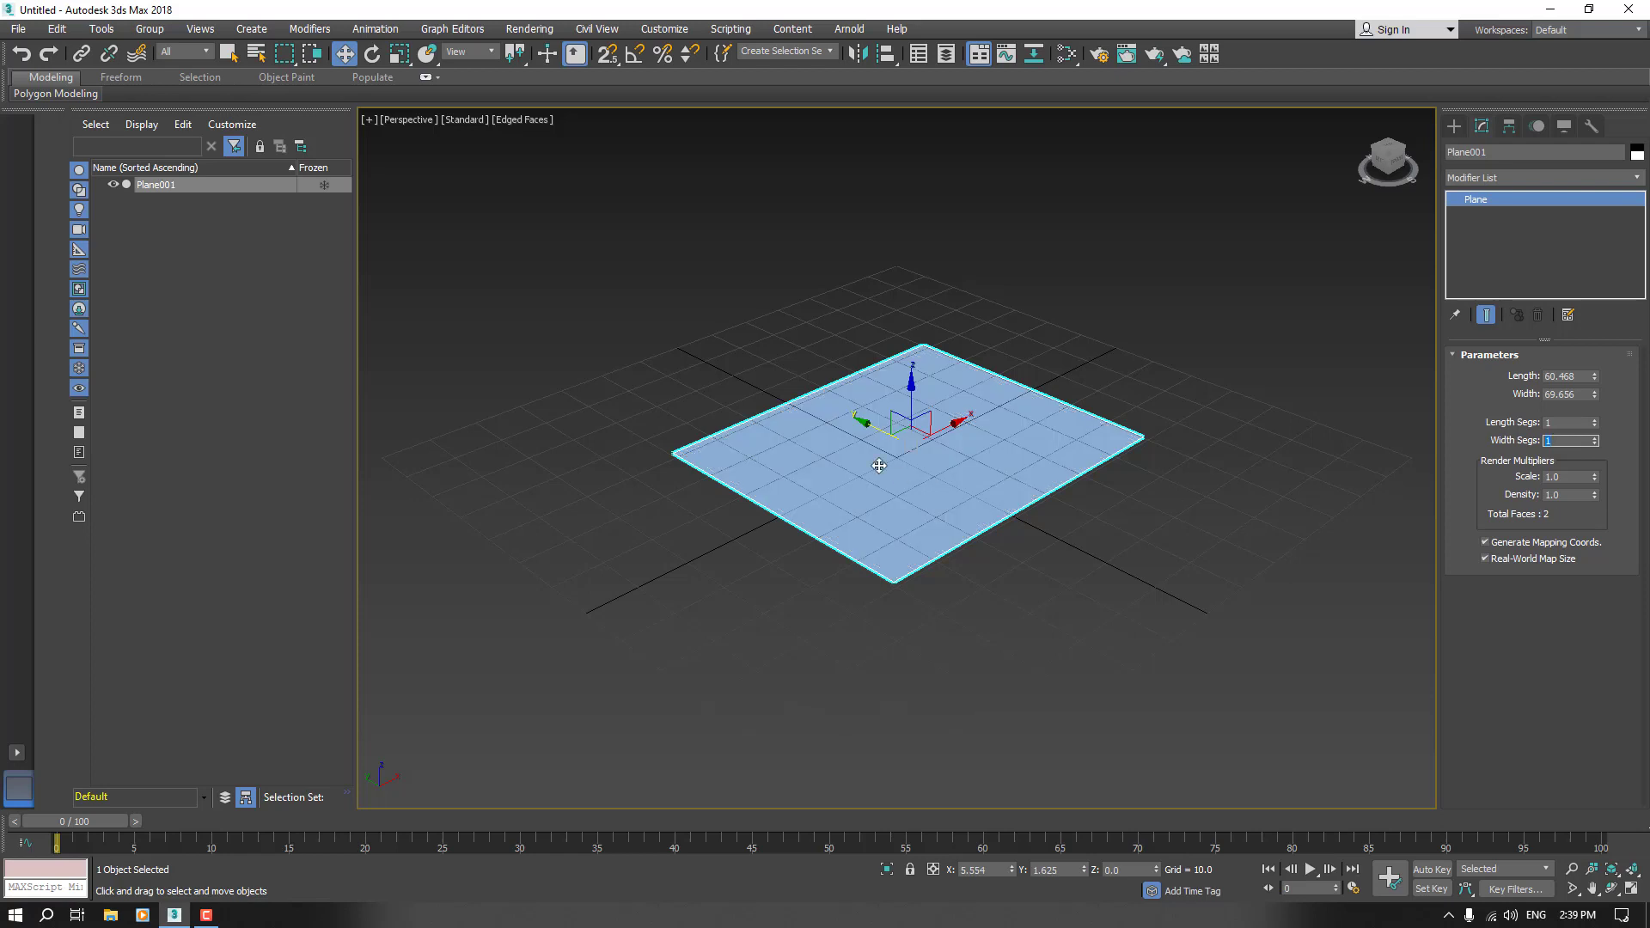
- Convert the plane to an Editable Poly
scroll(938, 446, up, 2)
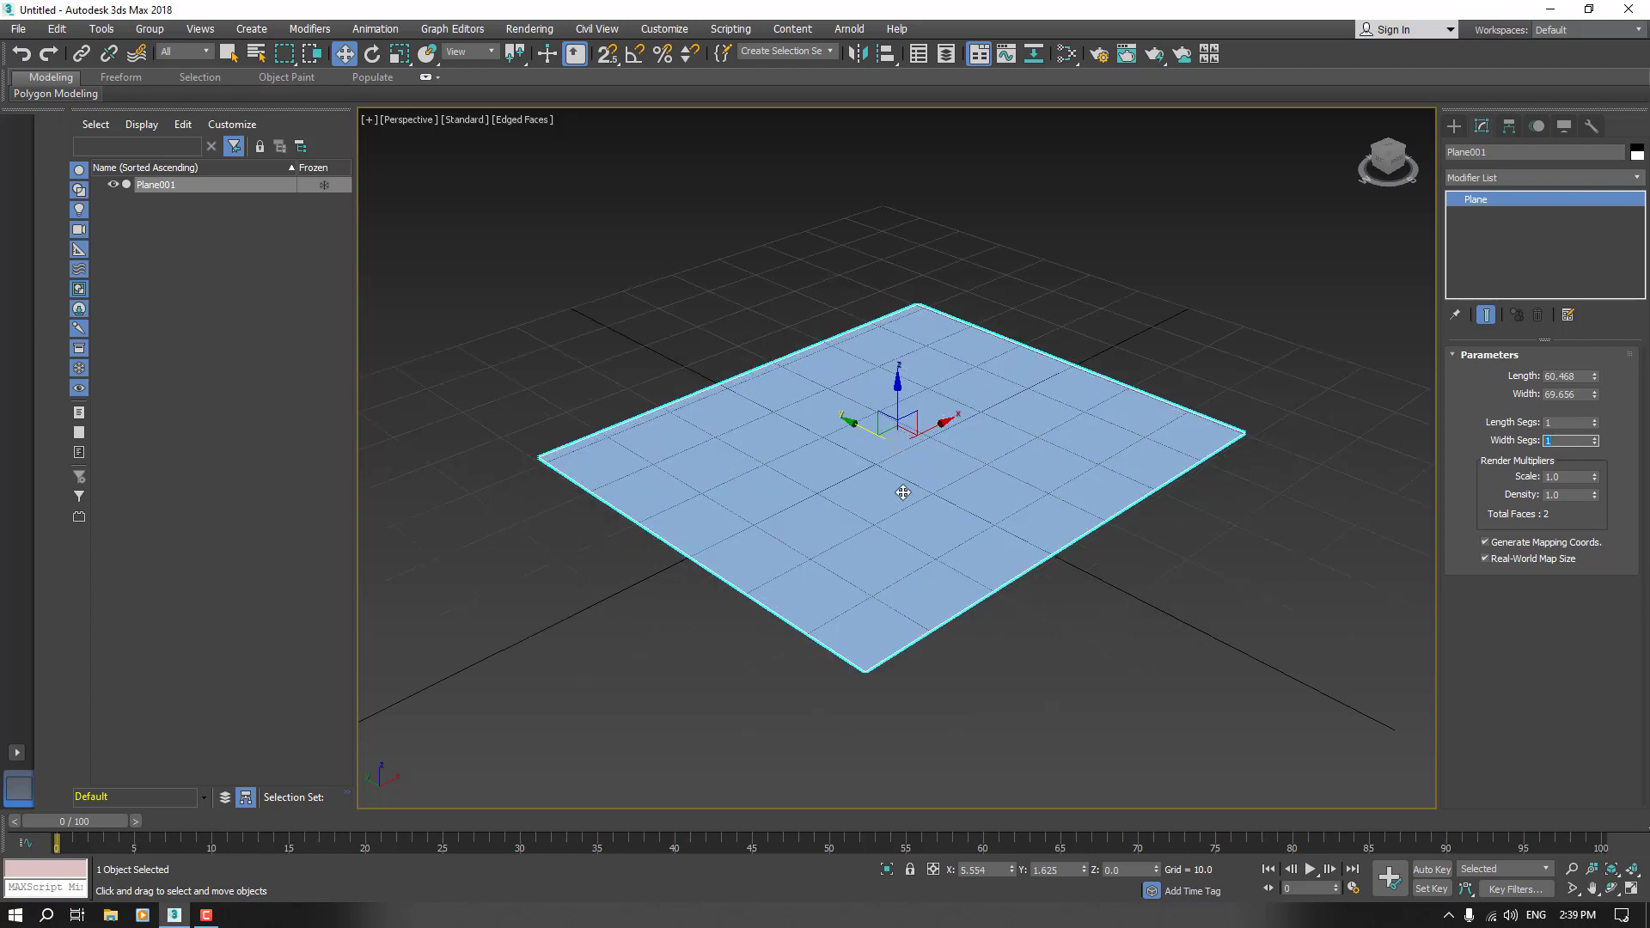
click(739, 345)
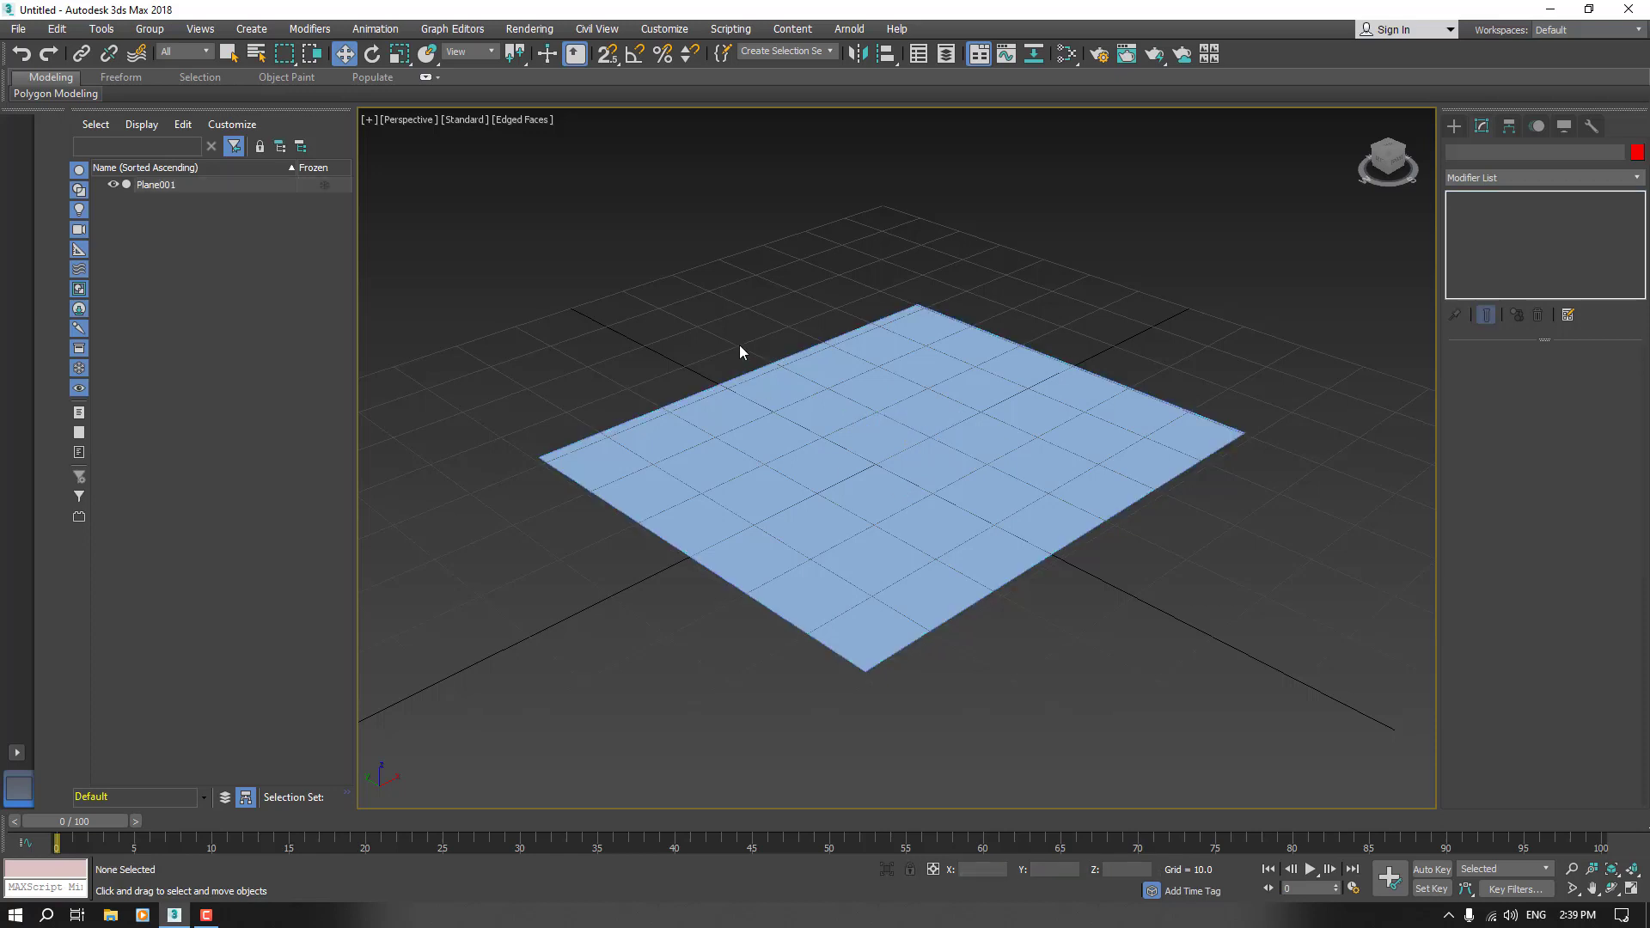
click(949, 487)
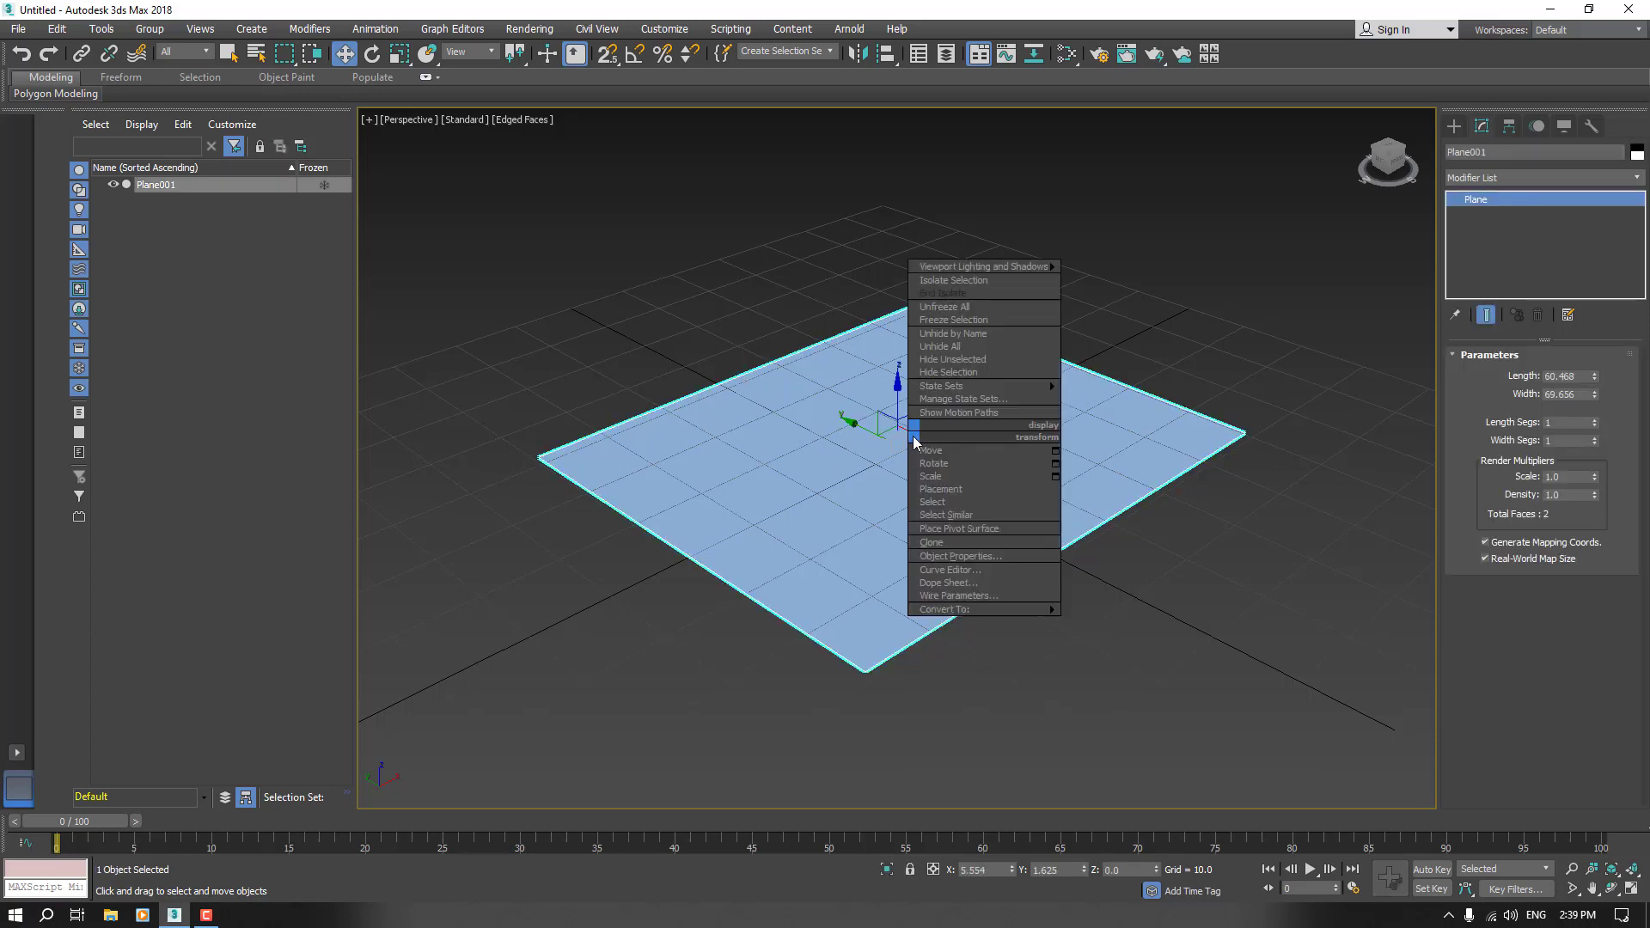
right_click(912, 427)
mouse_move(992, 610)
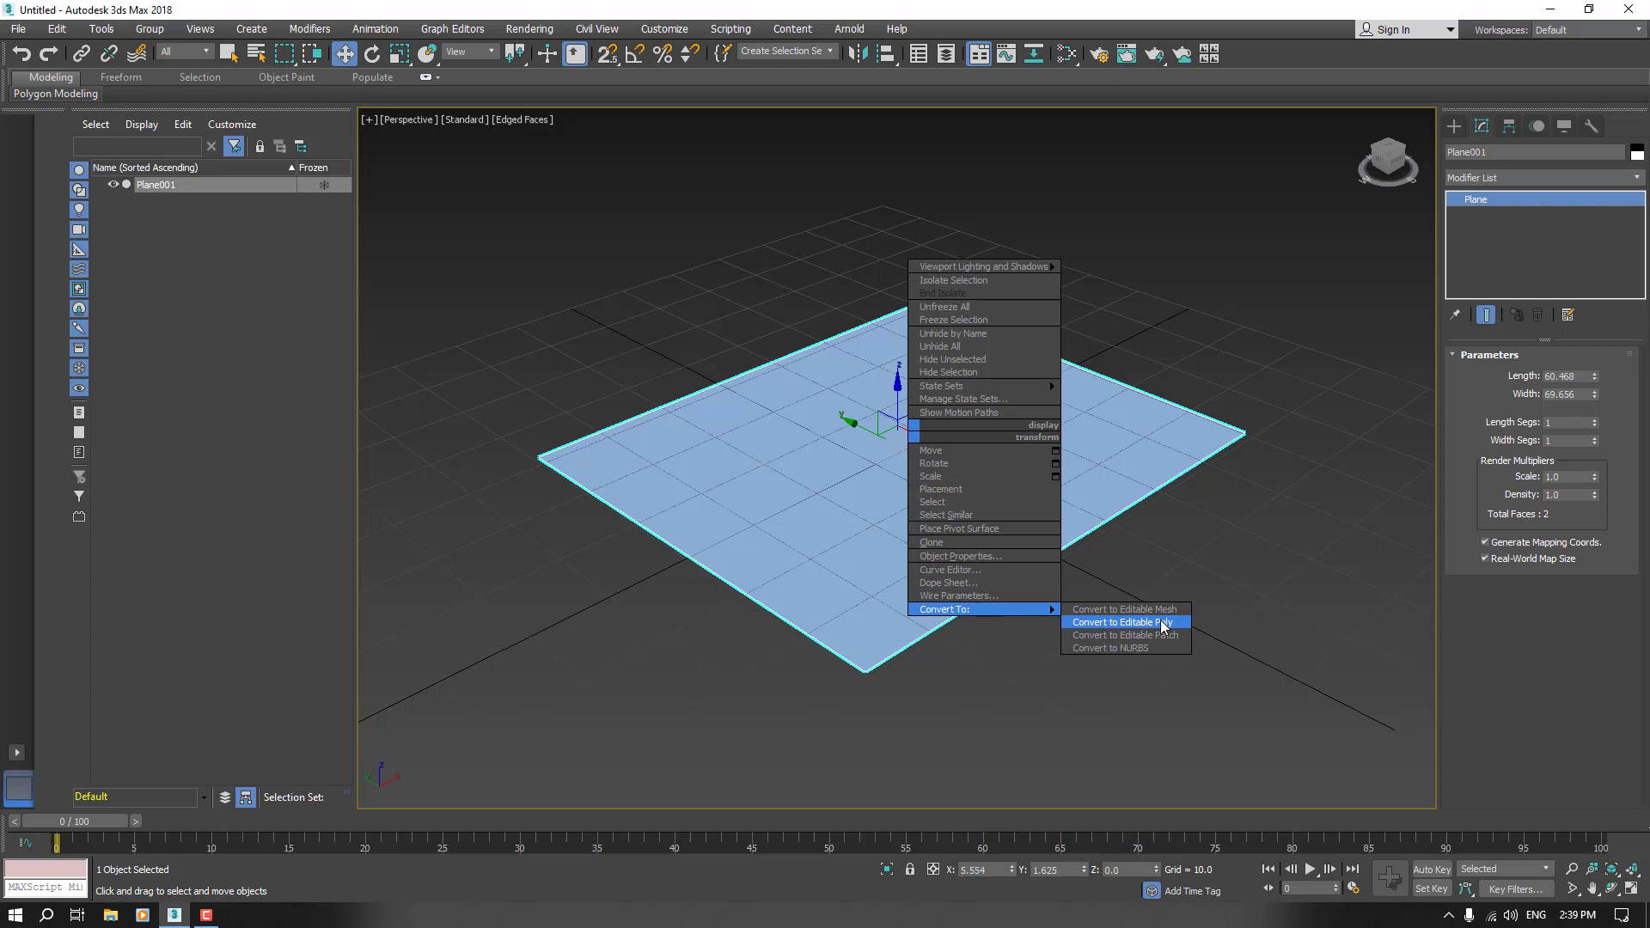
right_click(869, 469)
mouse_move(942, 643)
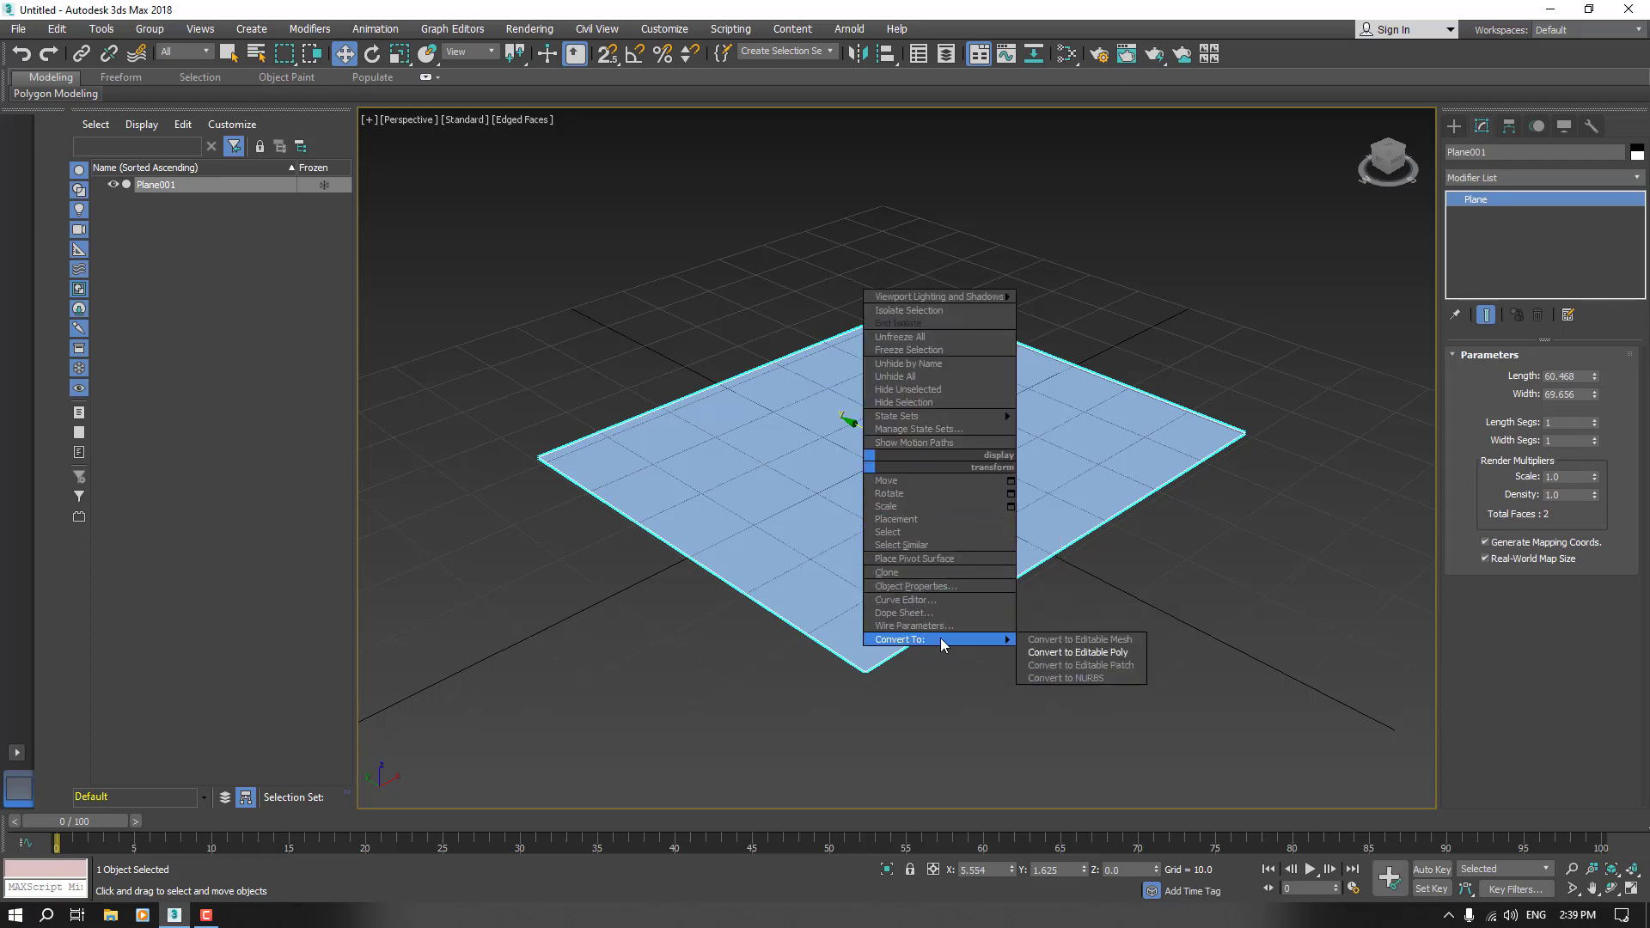
click(1059, 653)
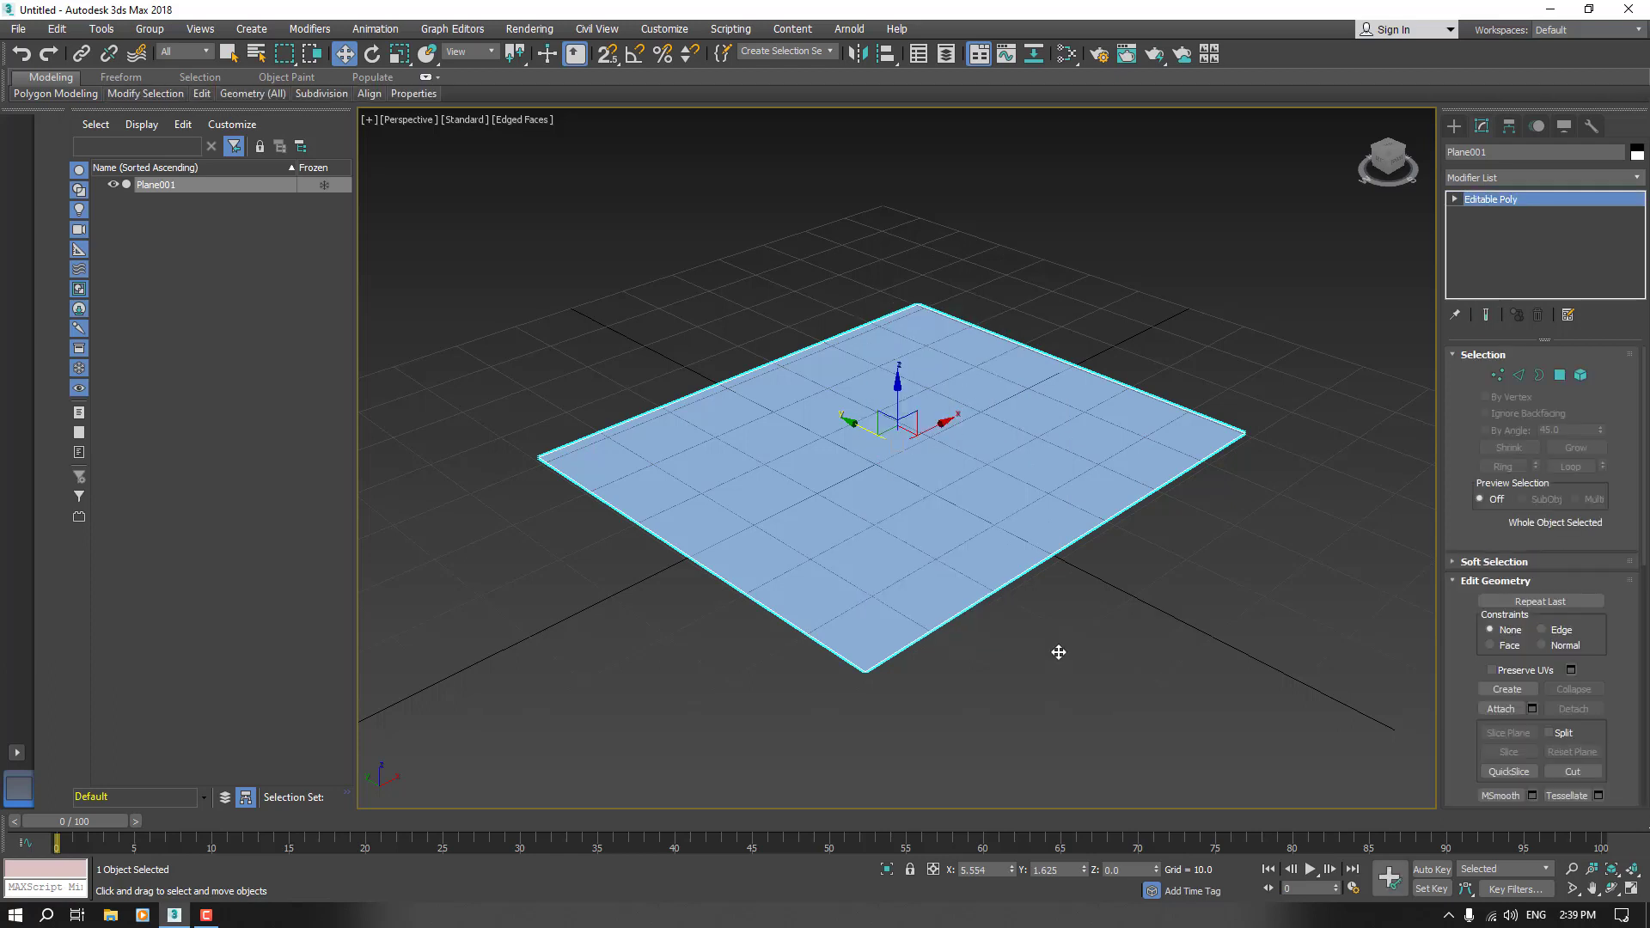
- Go through the Editable Poly's sub-object levels: Vertex, Edge, Border, Polygon and Element
click(1453, 199)
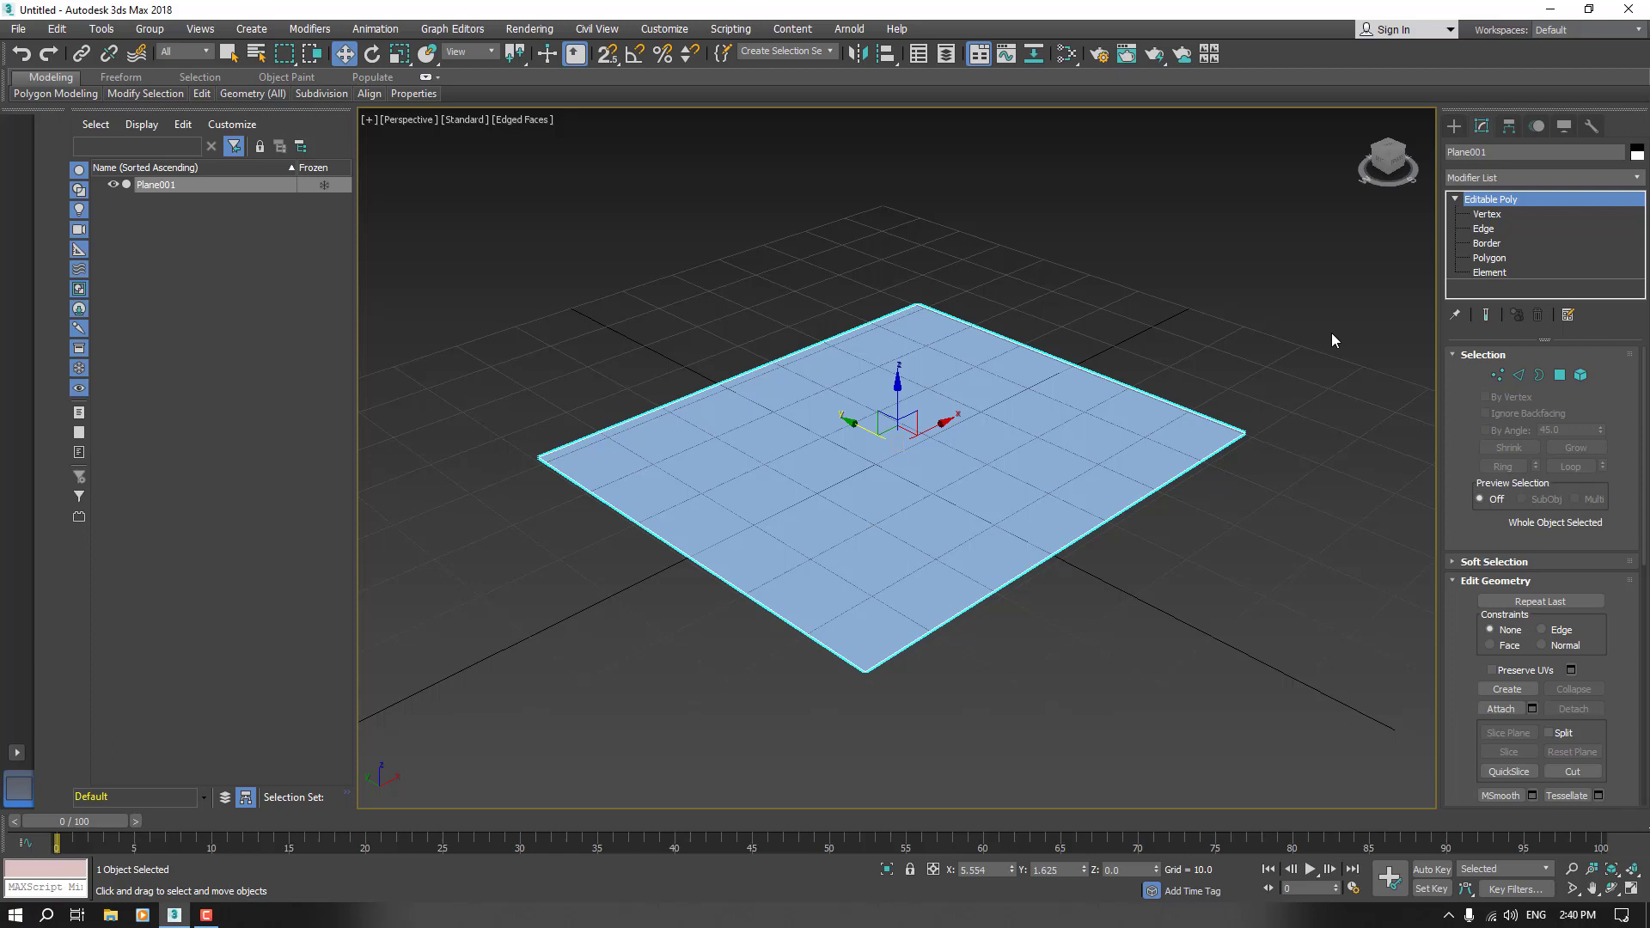
key(1)
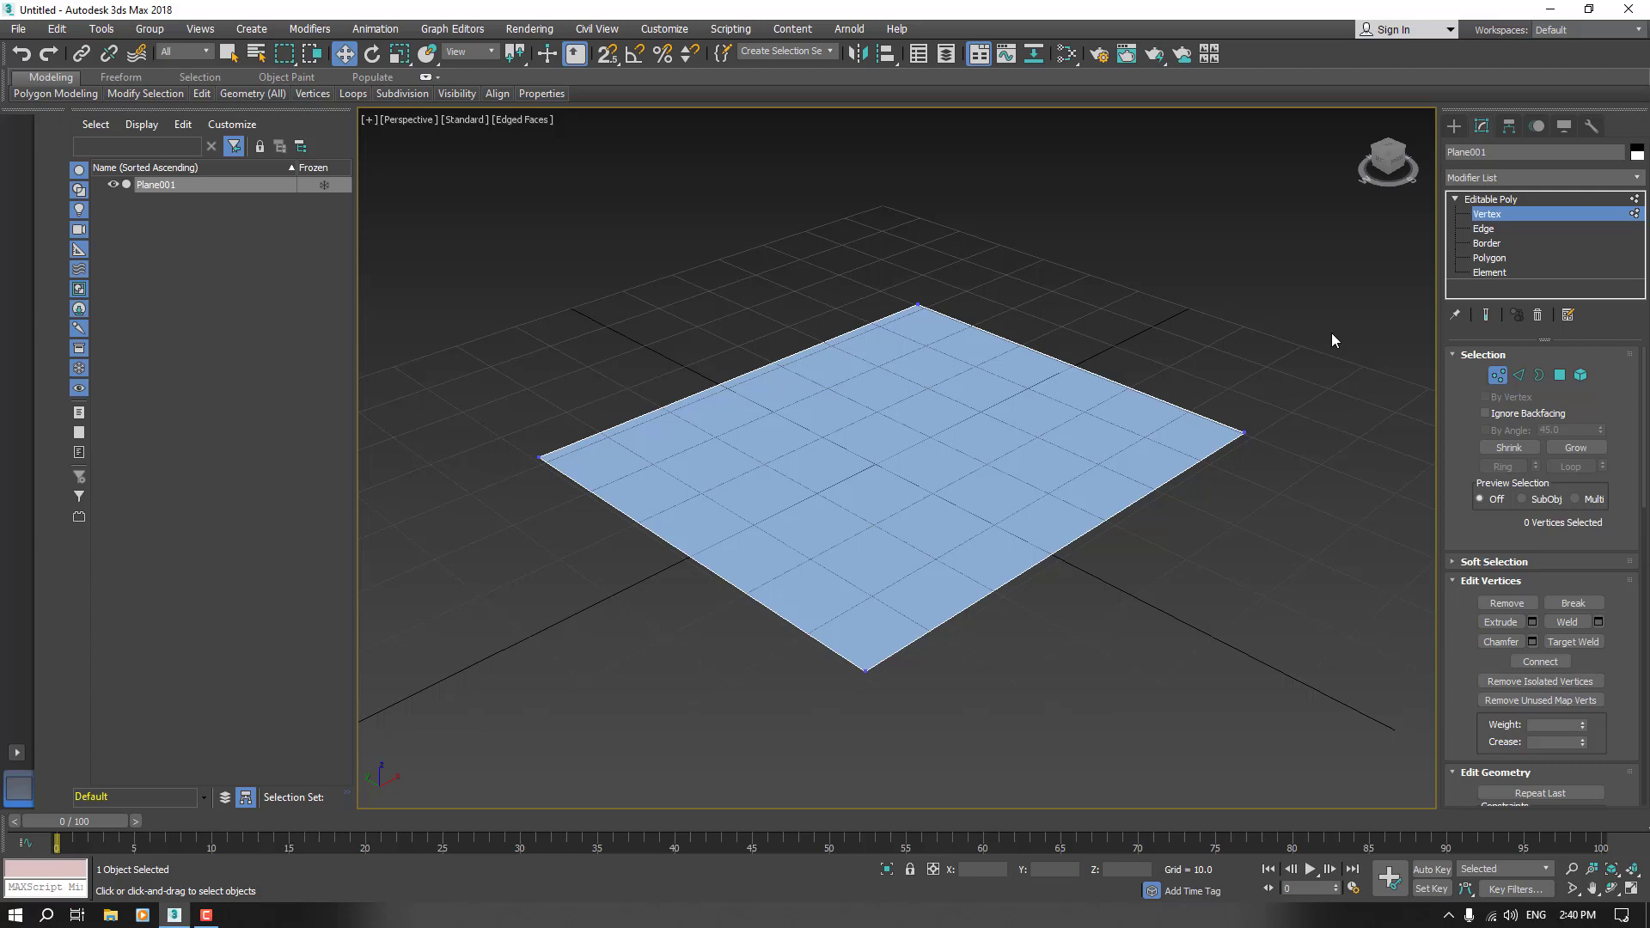
key(2)
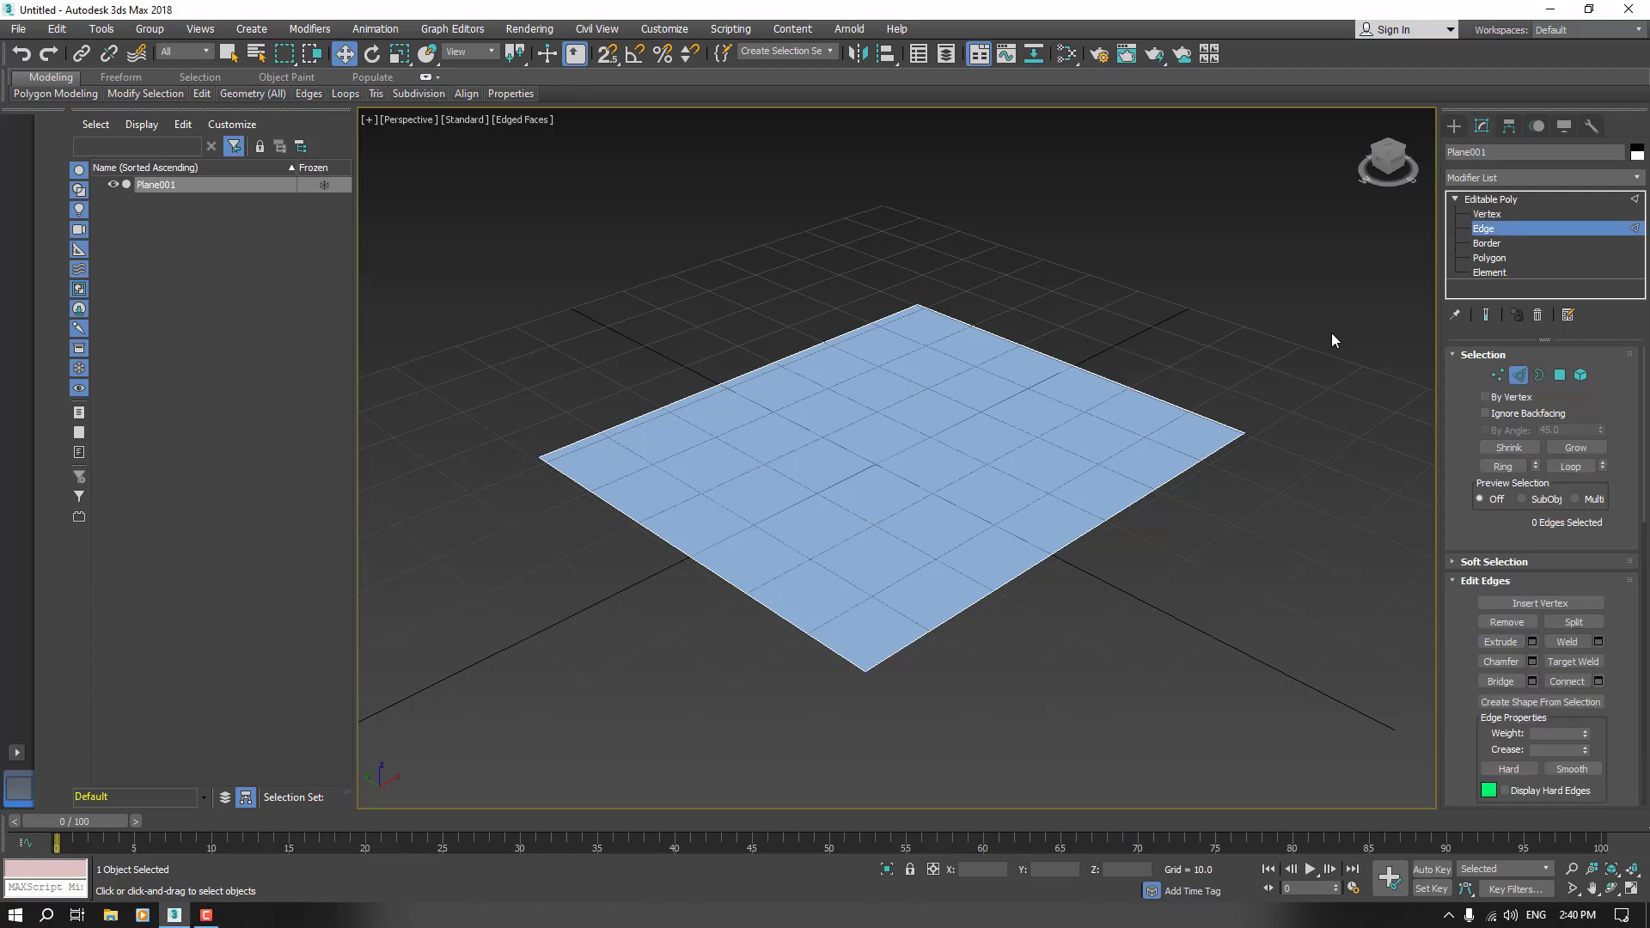
key(3)
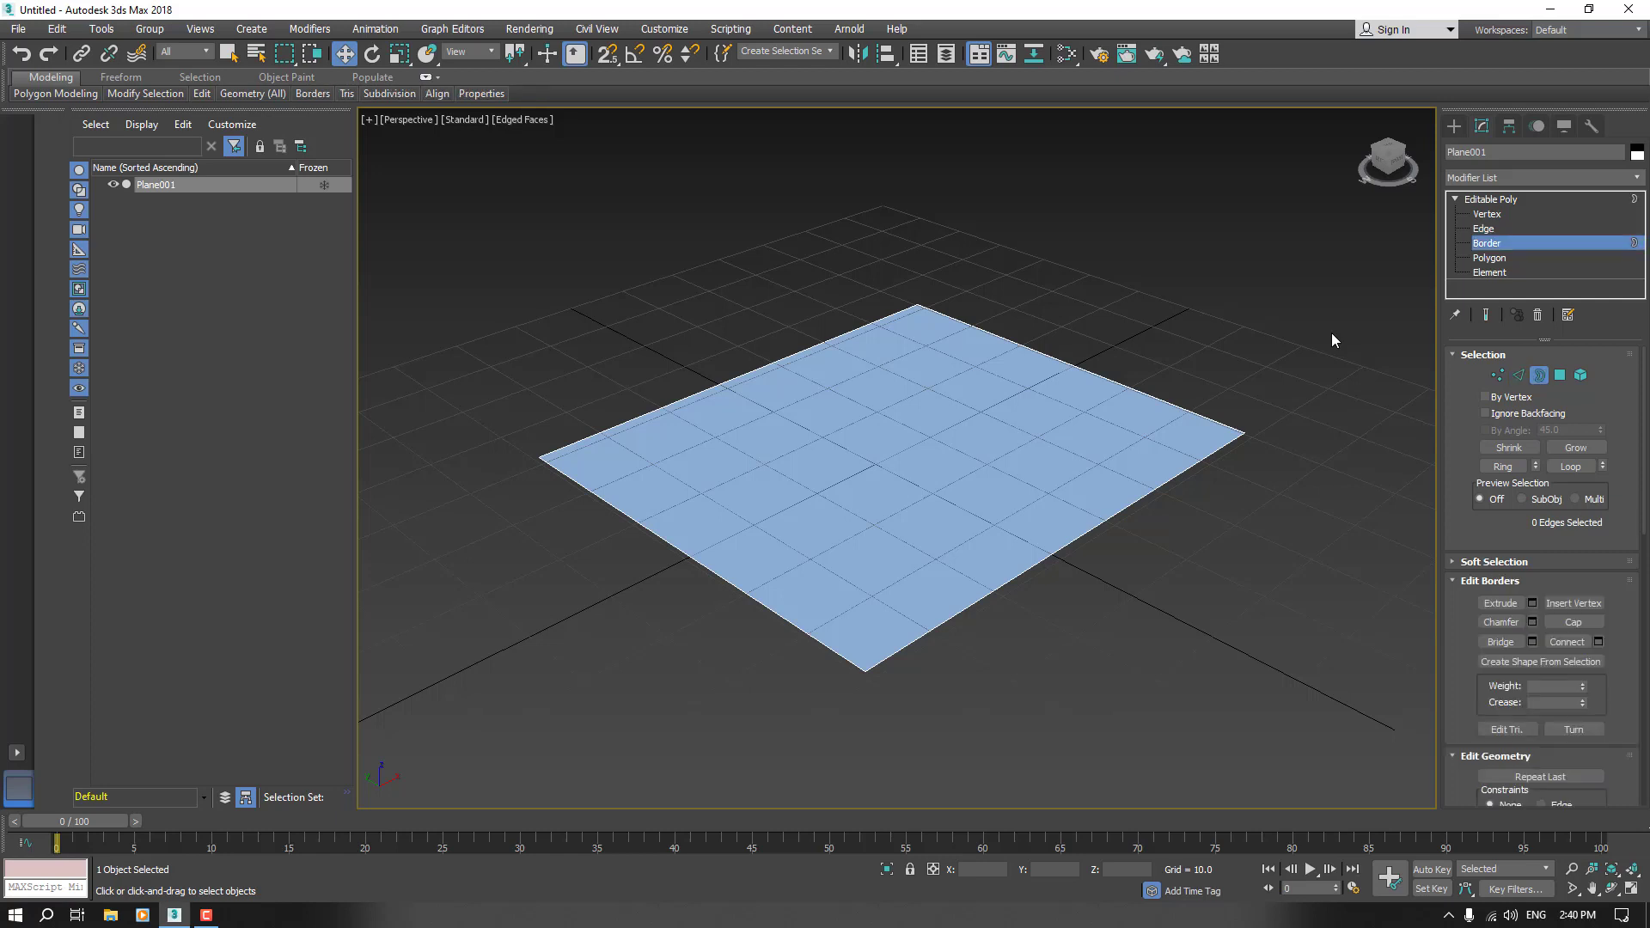
key(4)
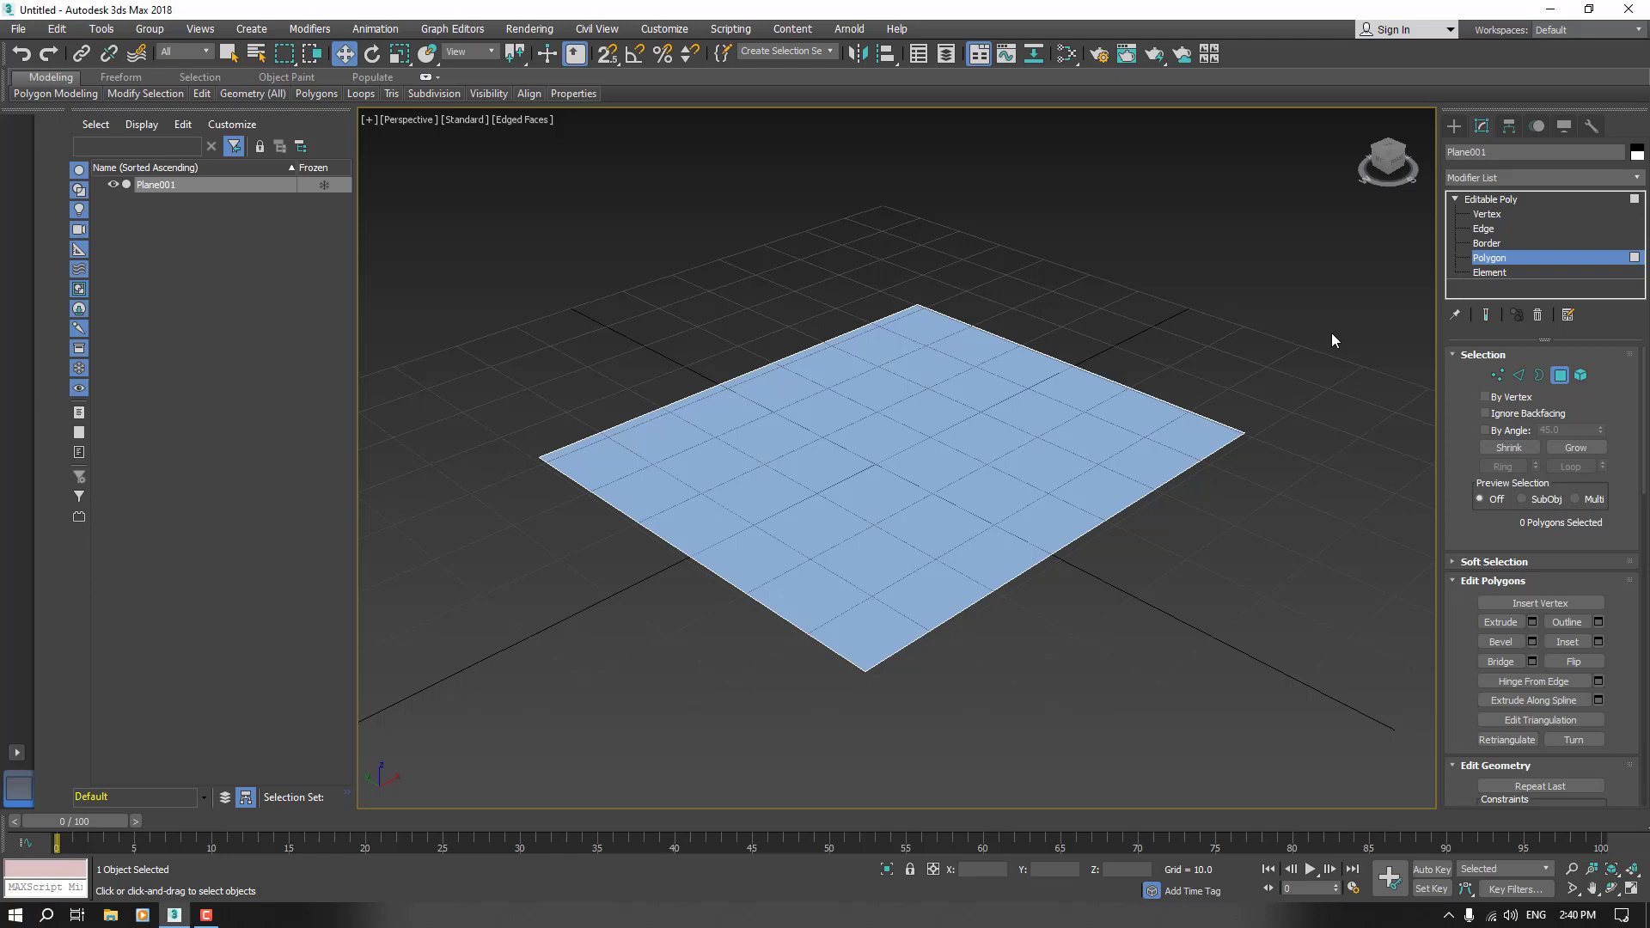
key(5)
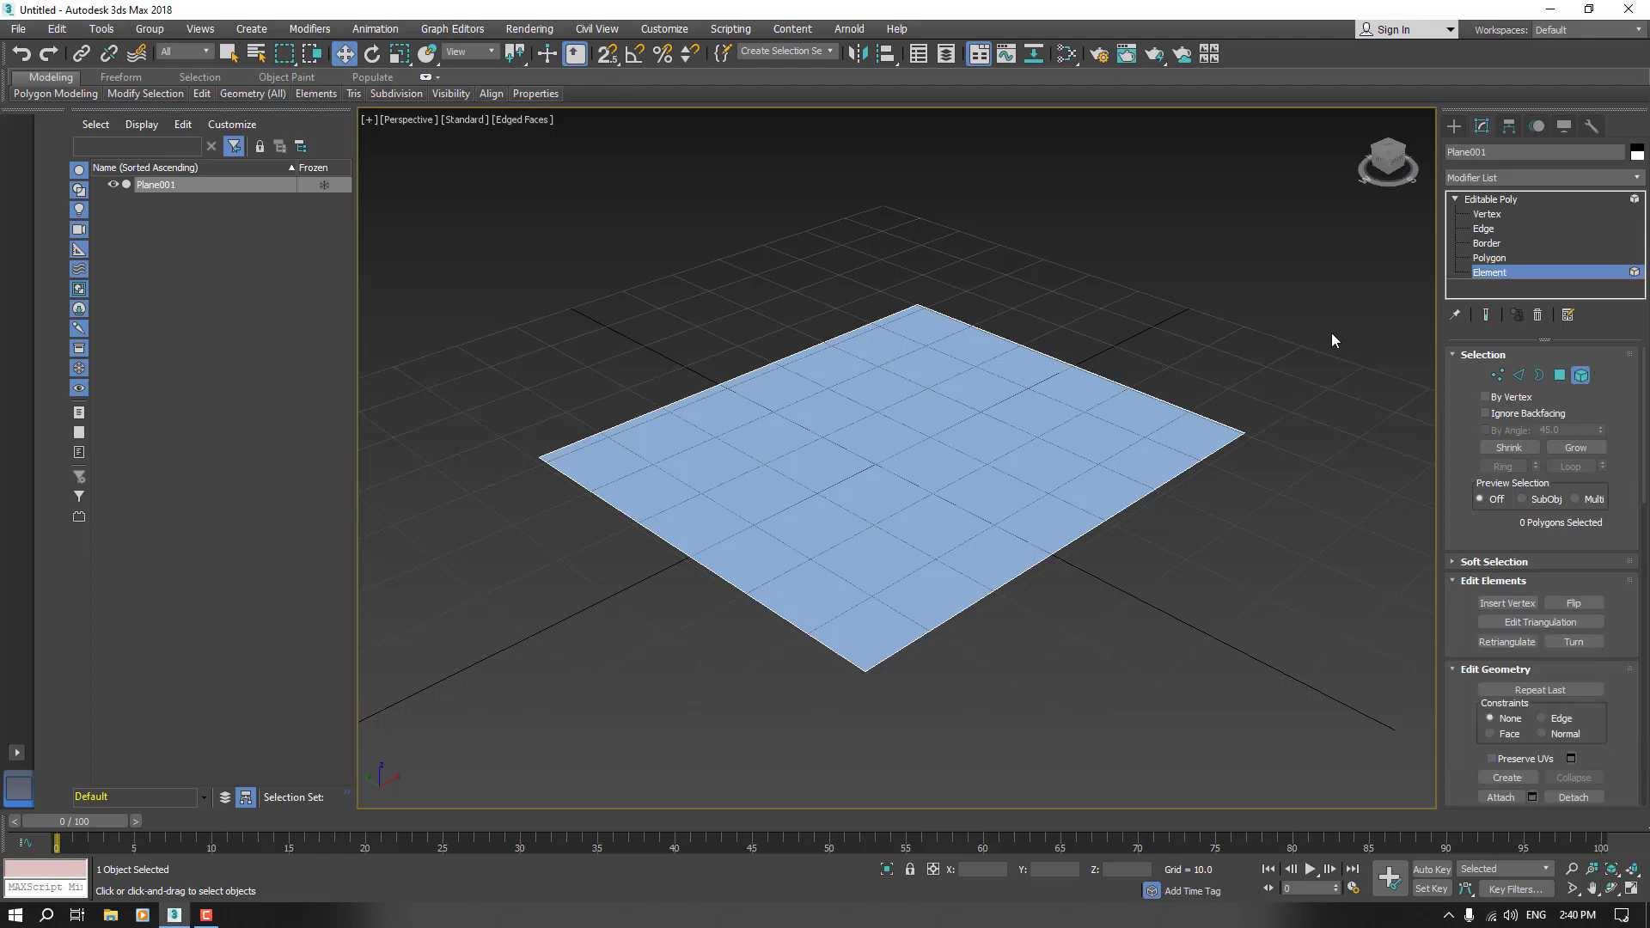
- Select the plane's single face at Polygon level and extrude it by a height of 1.0
click(1486, 257)
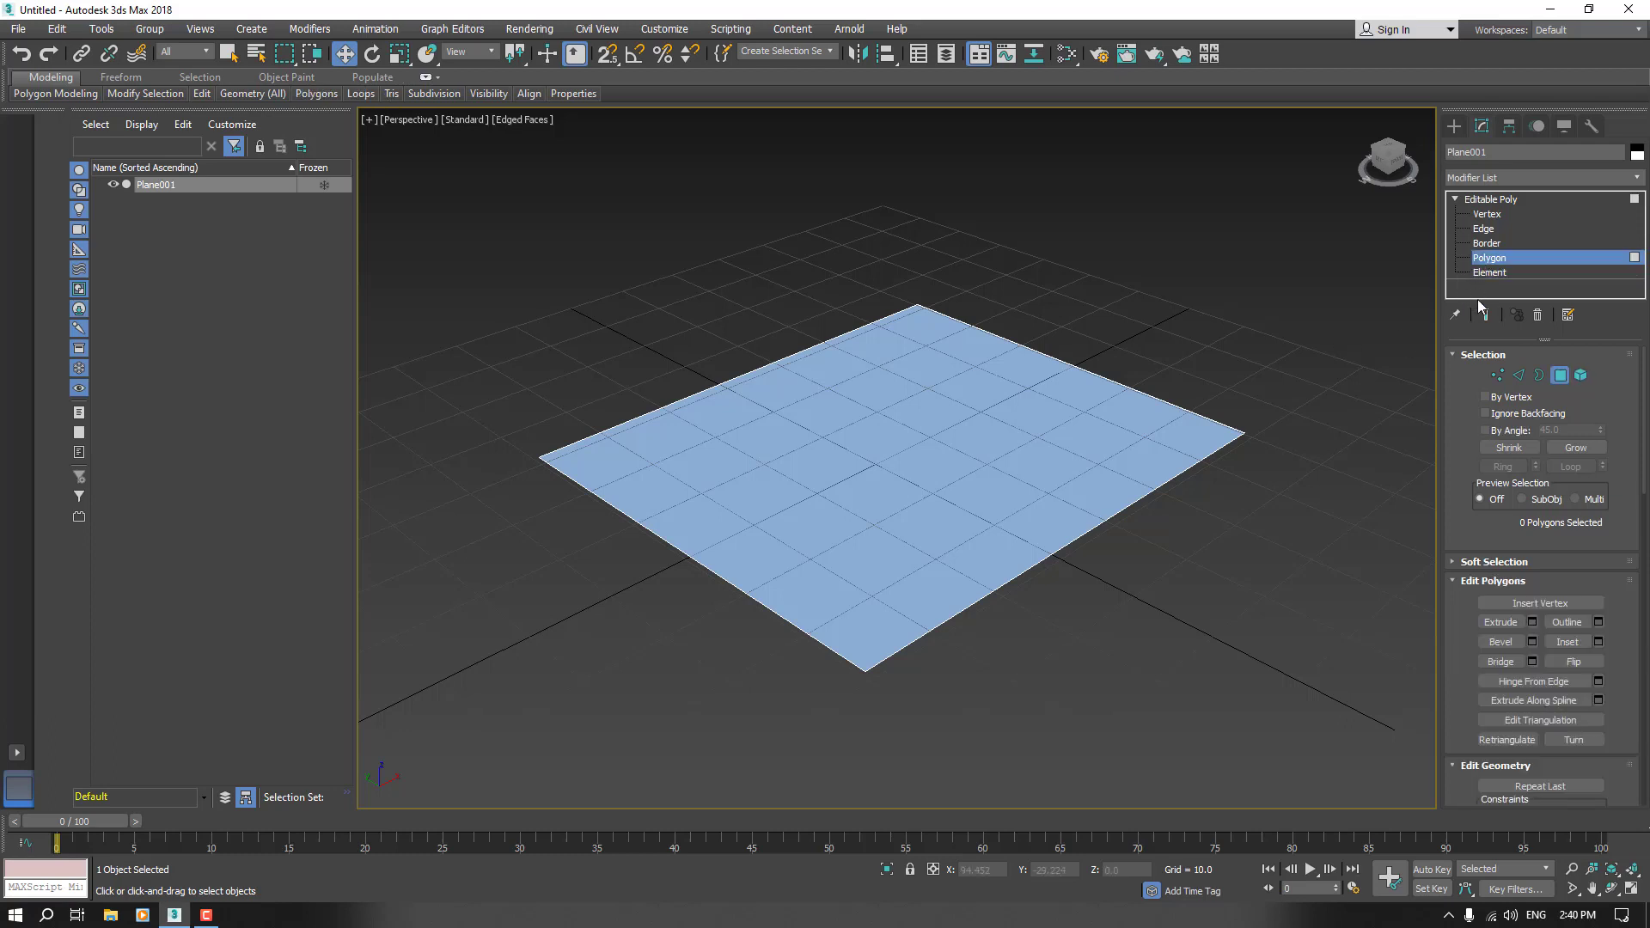
click(845, 421)
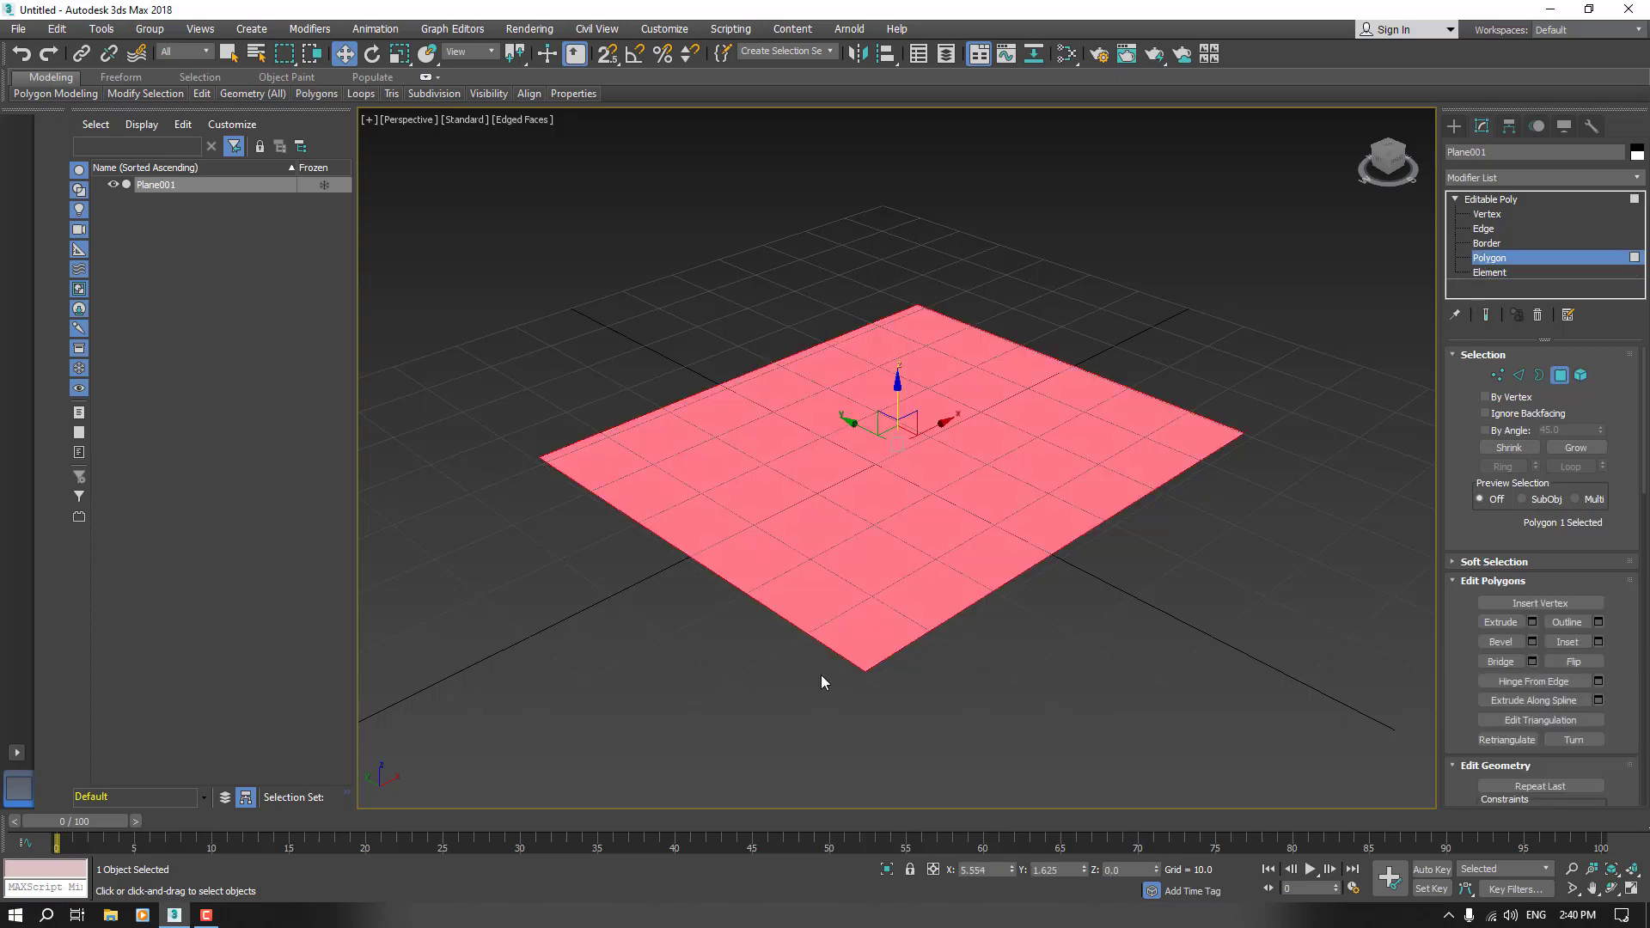
click(1533, 622)
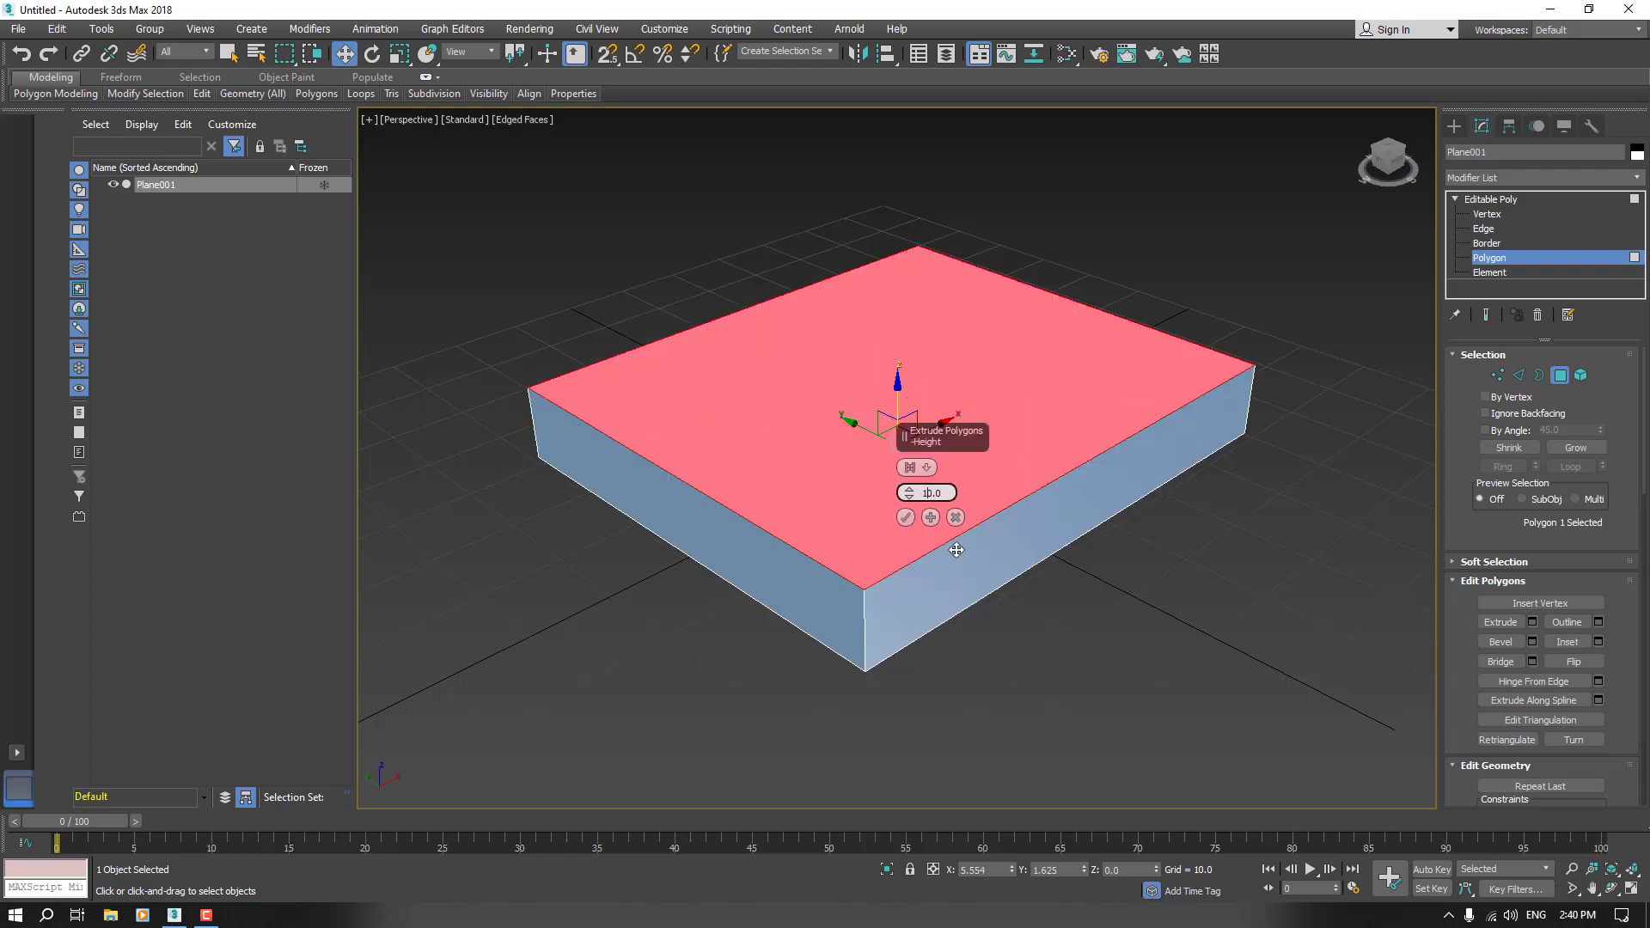
key(ctrl+a)
text(1.0)
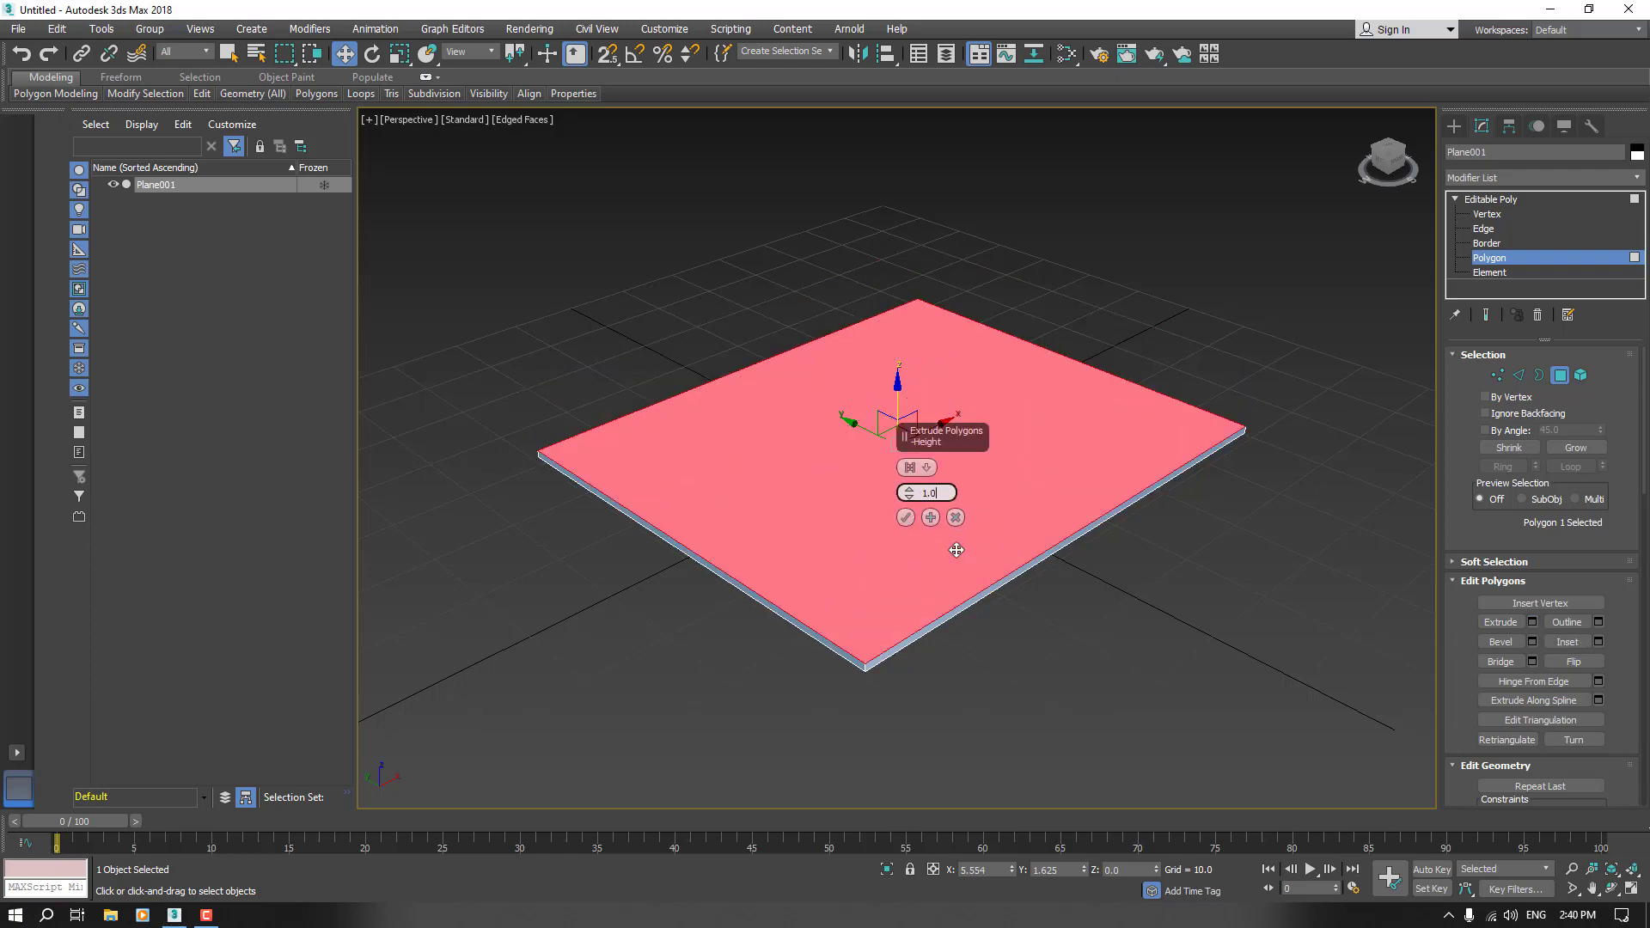
click(907, 517)
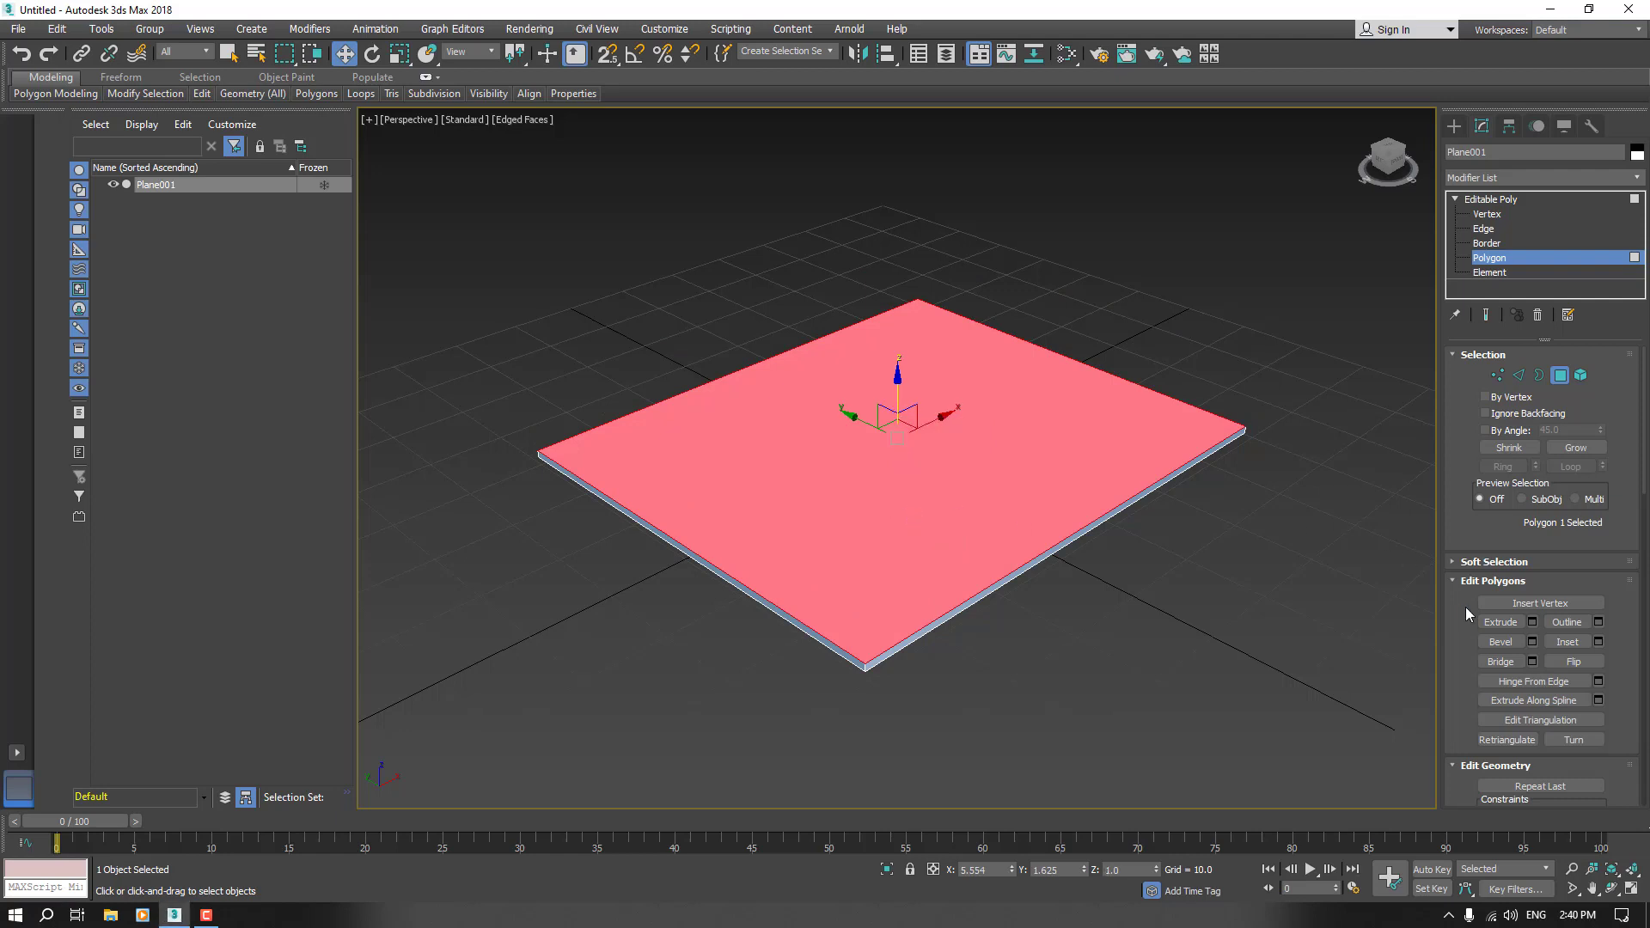
- Inset the selected top polygon by an amount of 1.6
click(1600, 642)
mouse_move(909, 494)
mouse_down()
mouse_move(907, 455)
mouse_move(911, 487)
mouse_up()
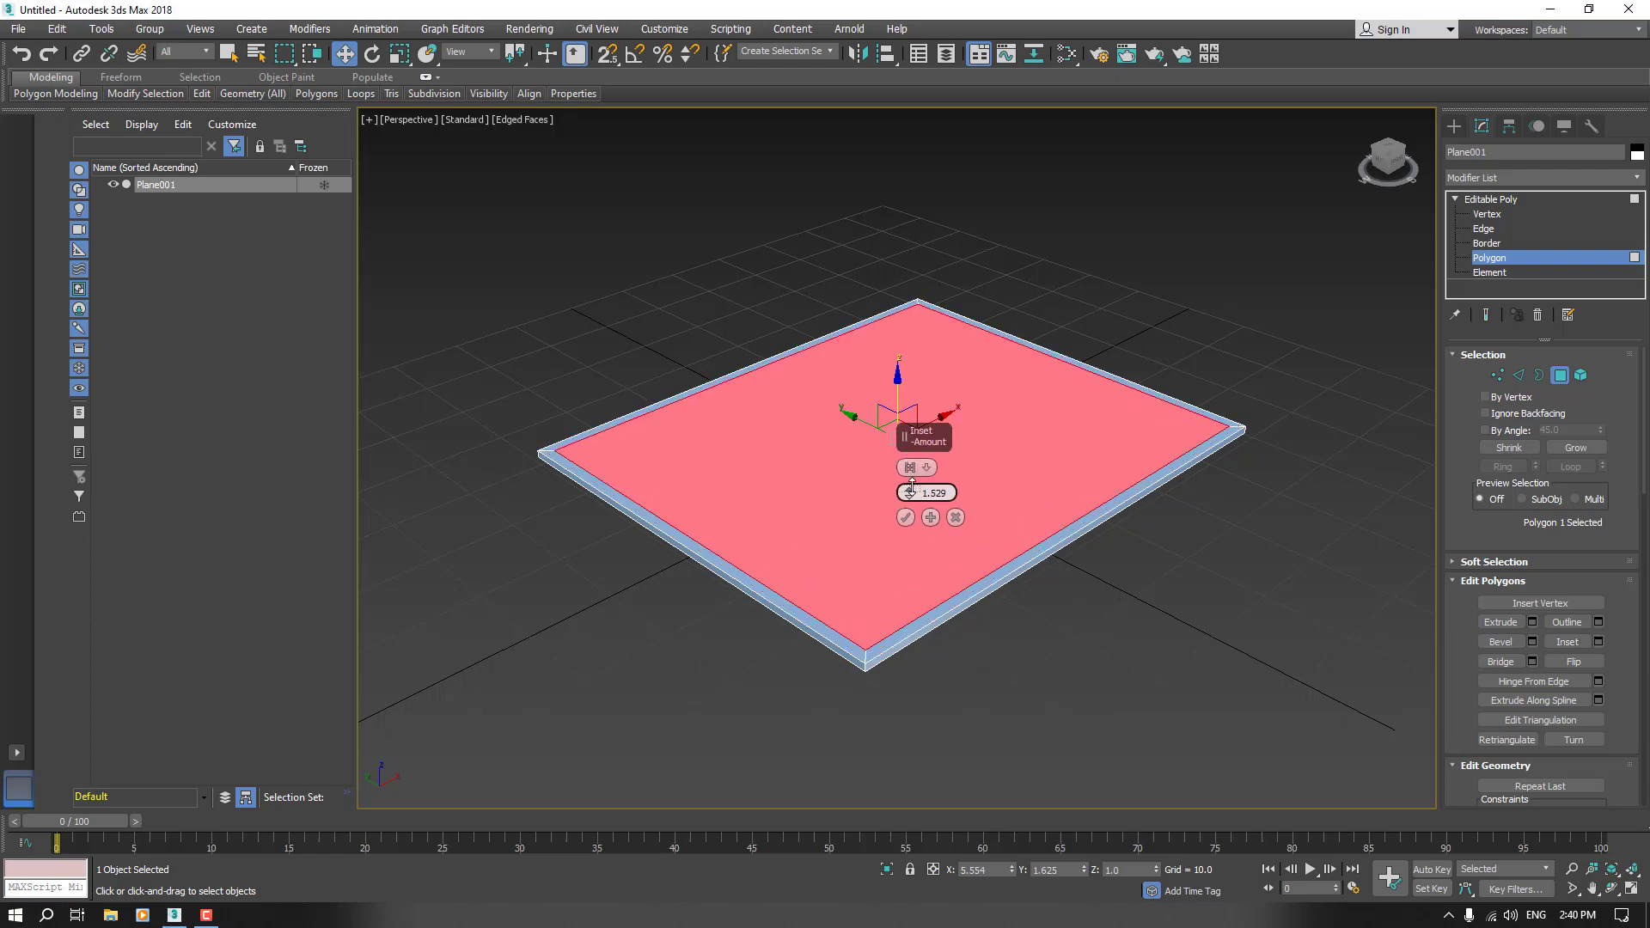
double_click(943, 494)
text(1.6)
click(903, 519)
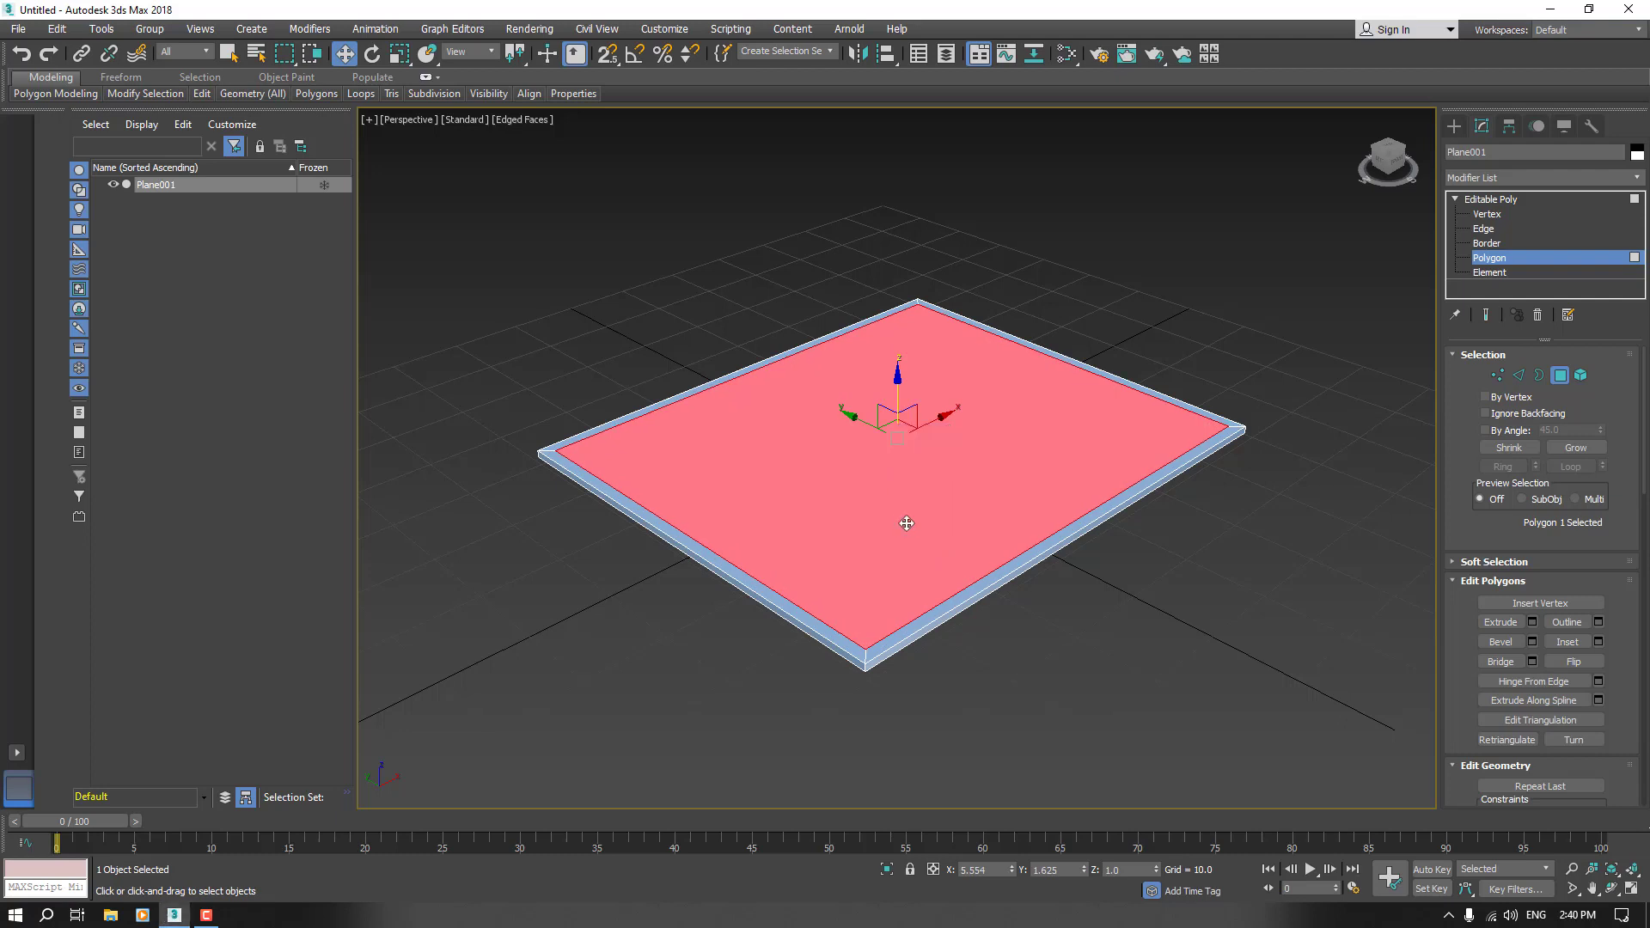
- Bevel the inset top polygon with a height of 0.7 and an outline of -1.6
click(1533, 642)
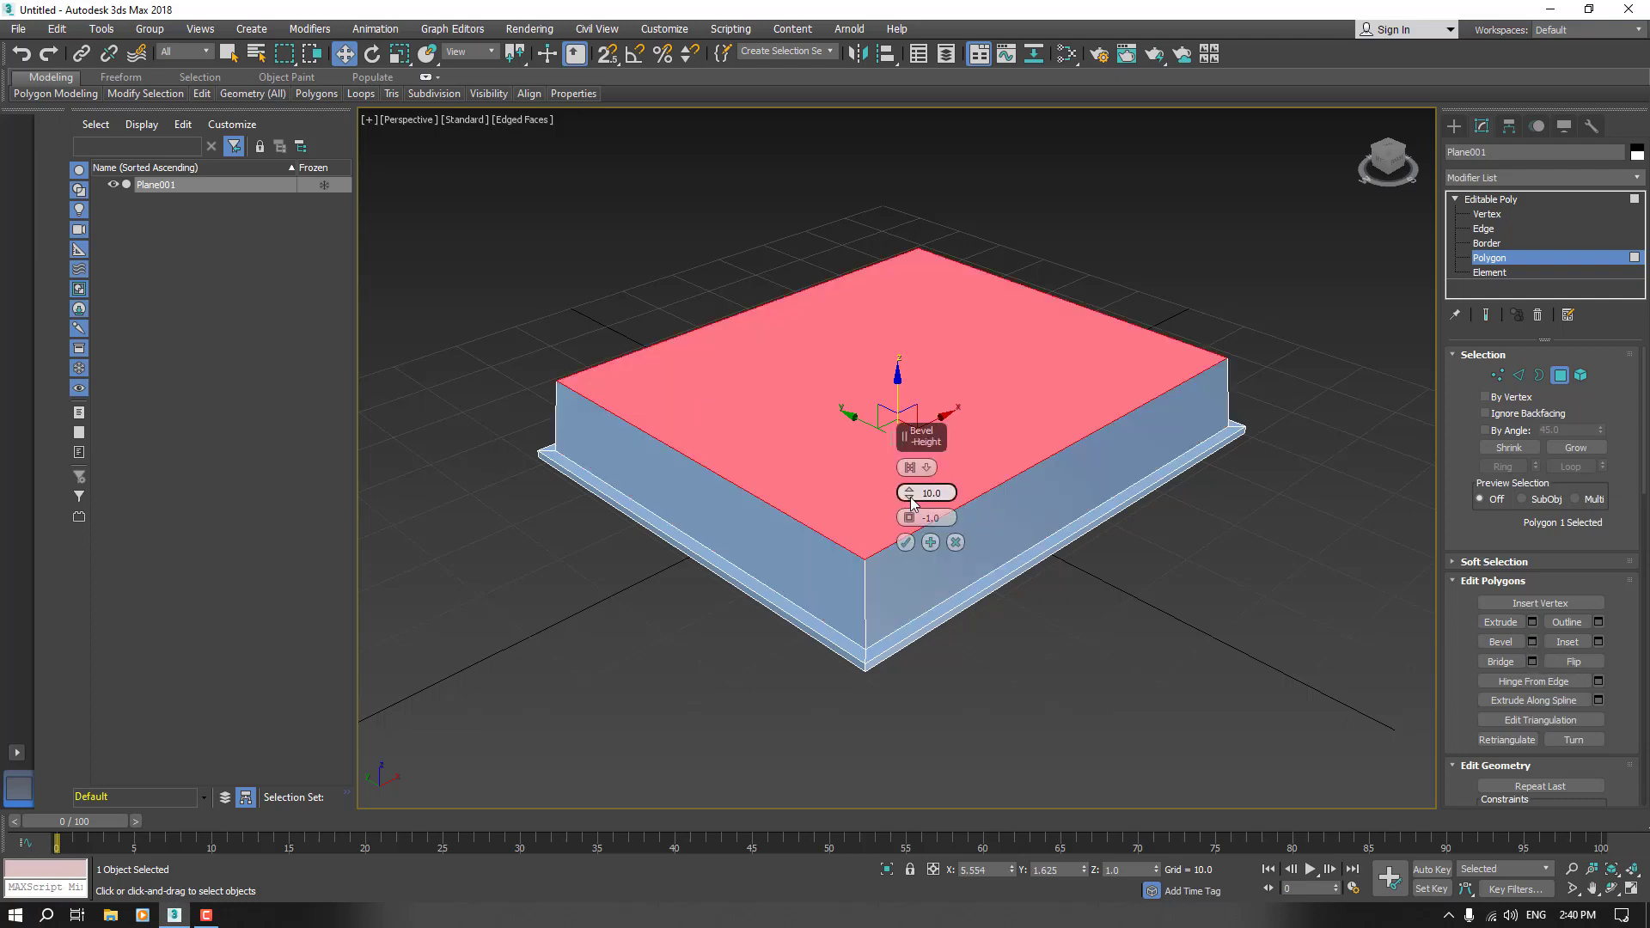
drag(909, 493, 910, 558)
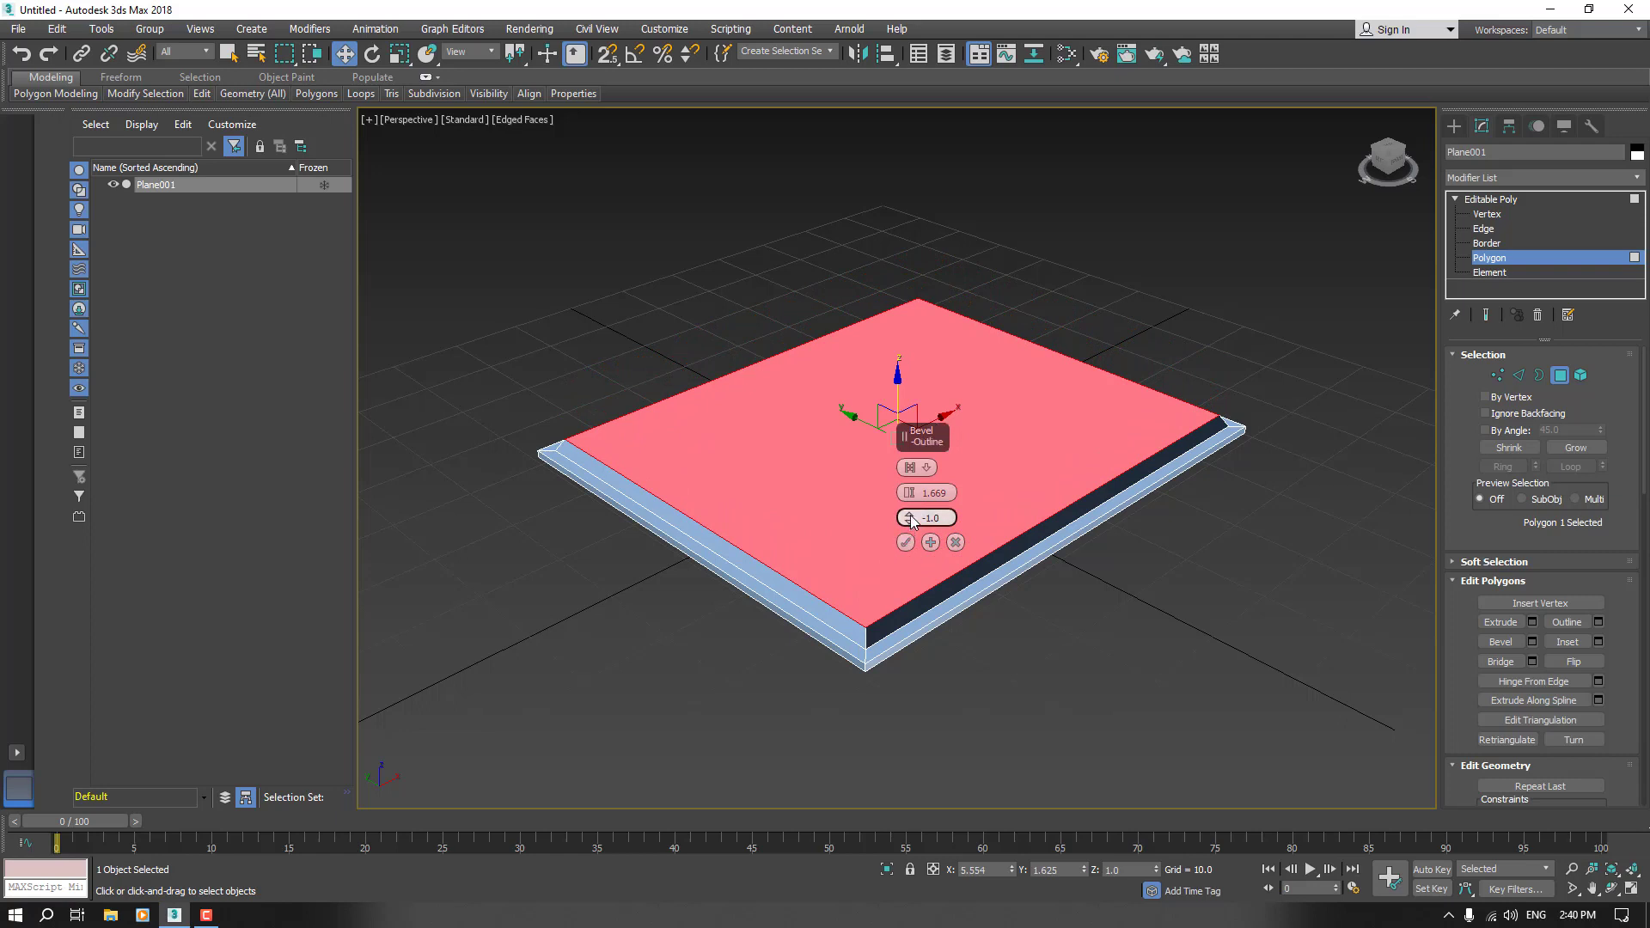
mouse_move(909, 514)
mouse_down()
mouse_move(910, 490)
mouse_move(904, 584)
mouse_move(897, 519)
mouse_up()
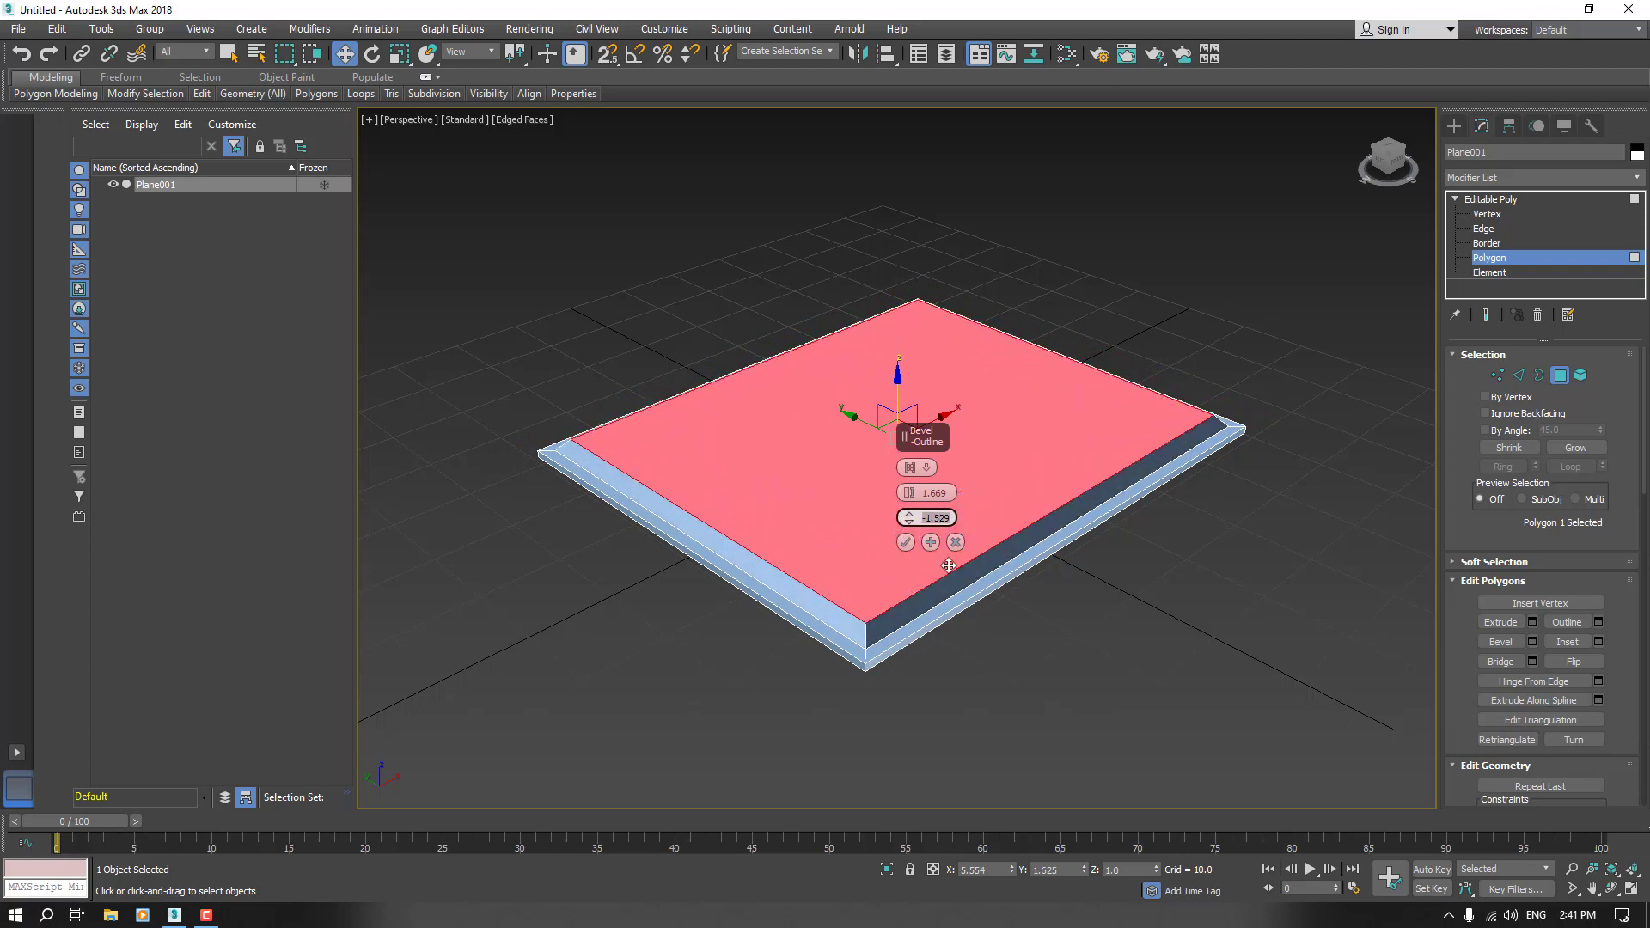
text(-1.)
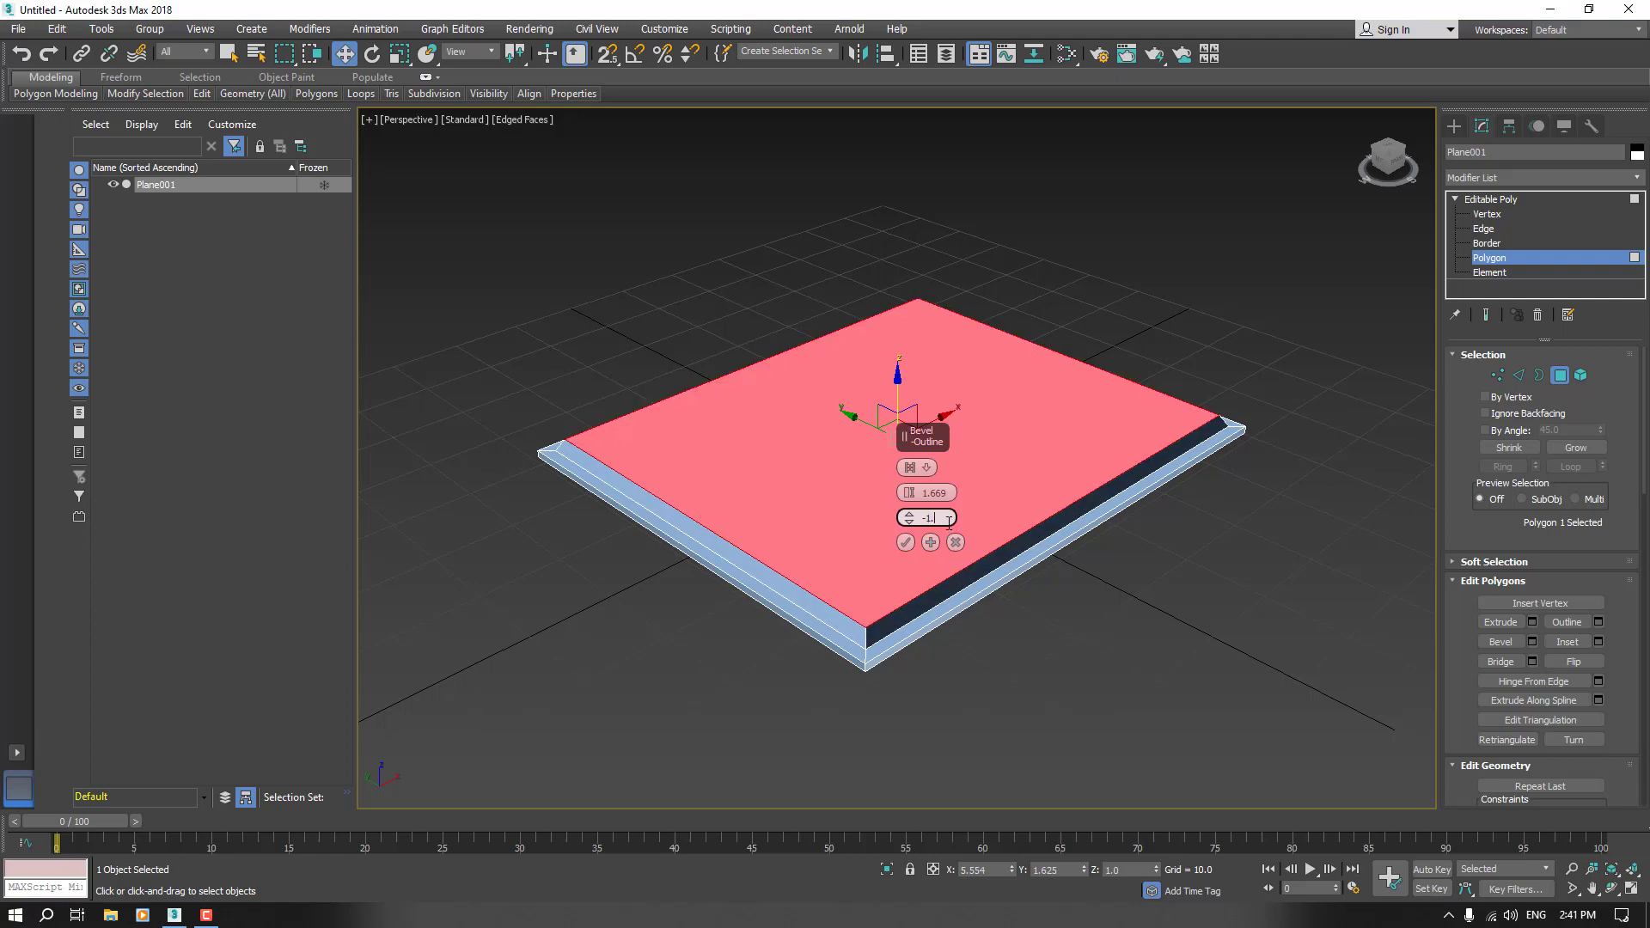
text(06)
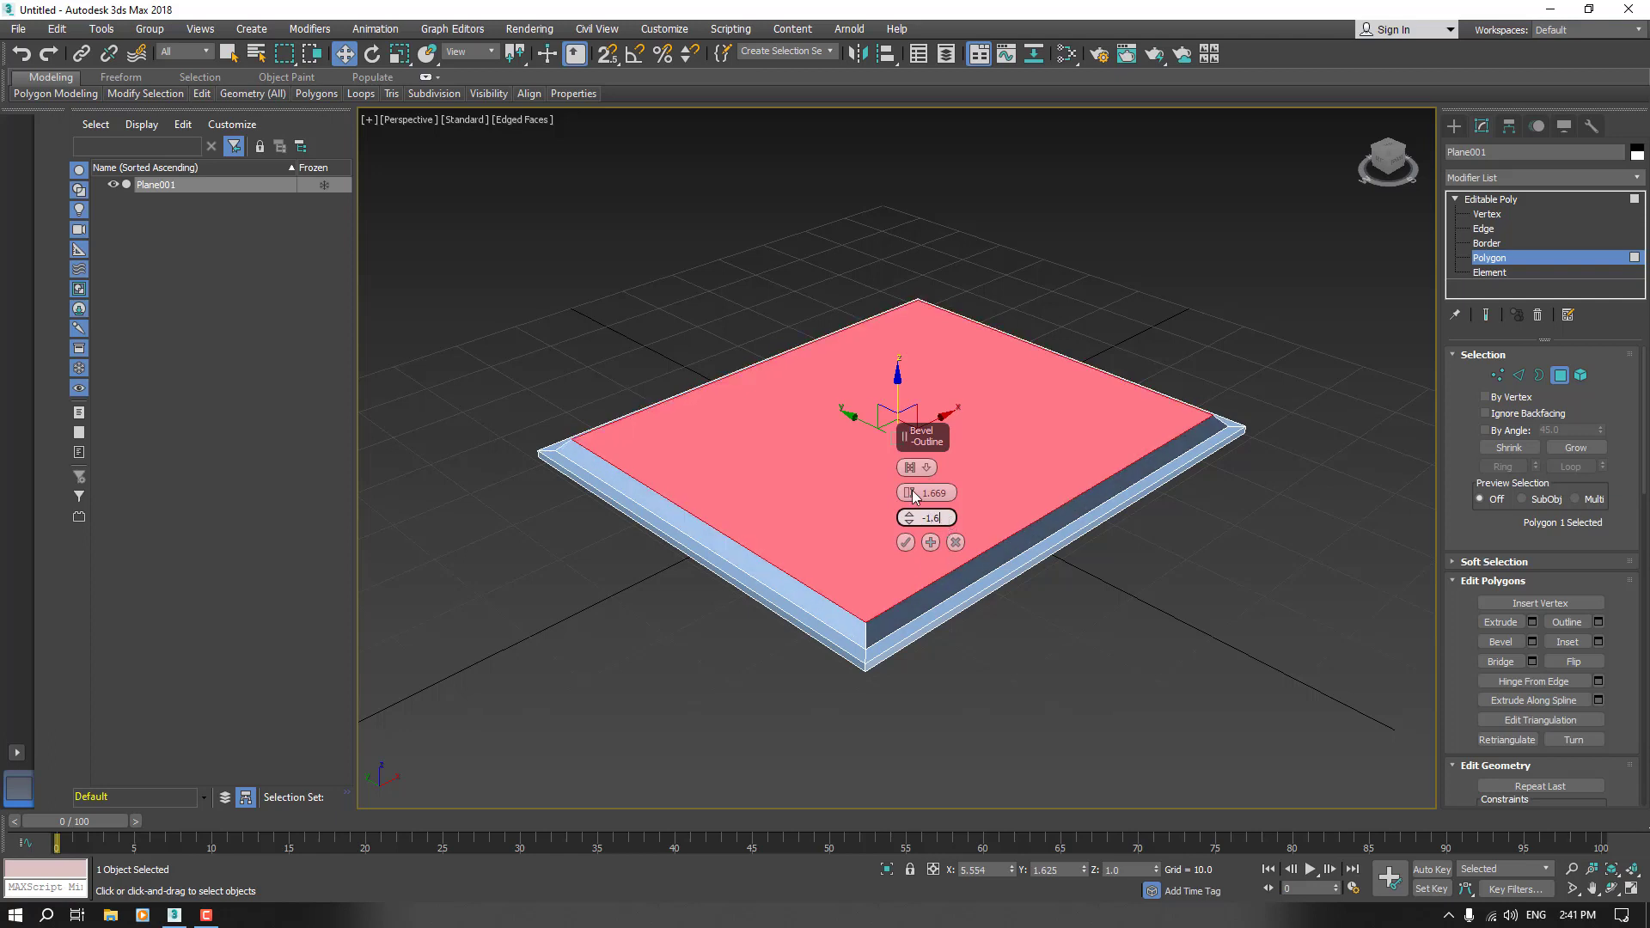
mouse_move(909, 492)
mouse_down()
mouse_move(908, 440)
mouse_move(902, 497)
mouse_up()
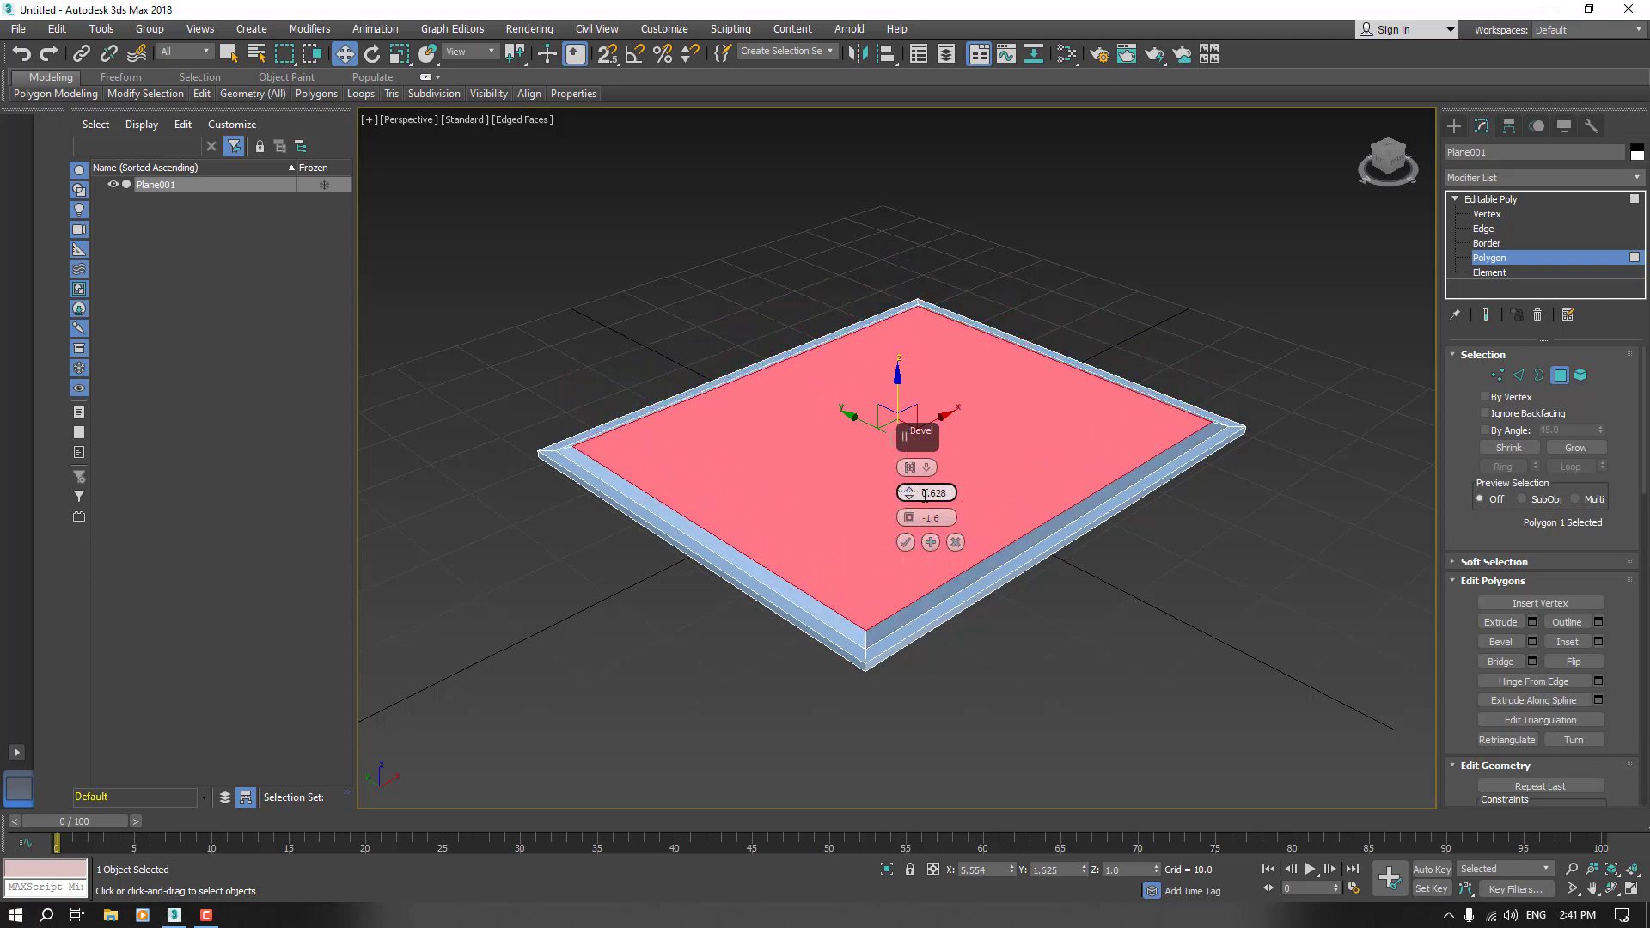
double_click(932, 496)
text(0.7)
click(905, 545)
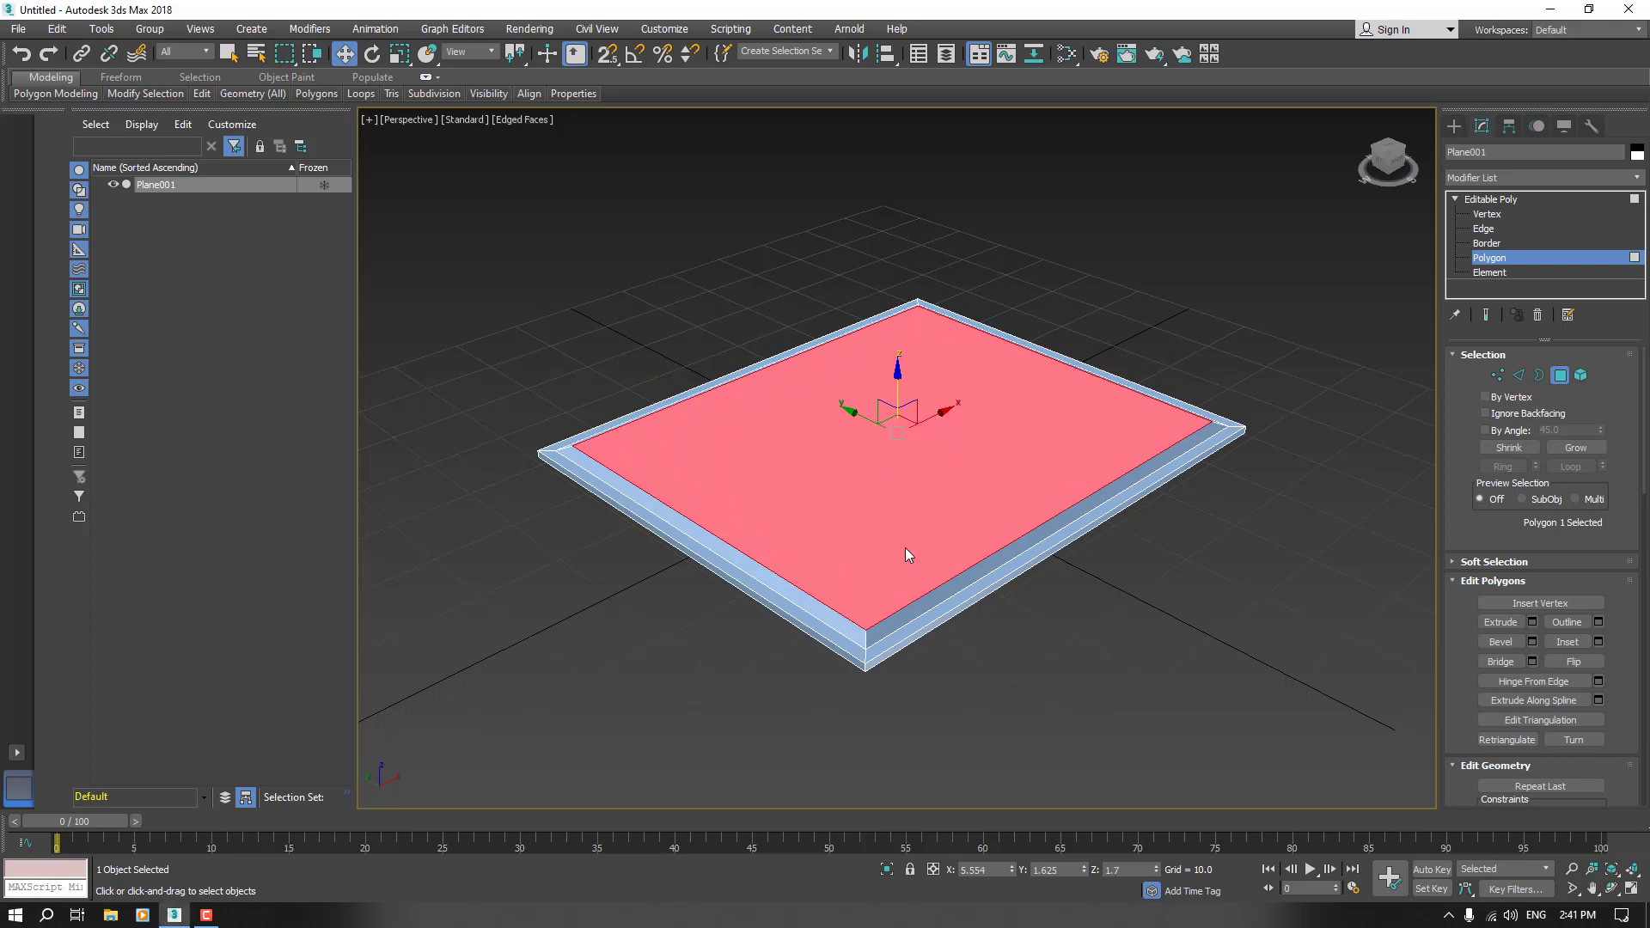
- Inset the beveled top polygon by an amount of 0.9
click(1597, 642)
click(932, 495)
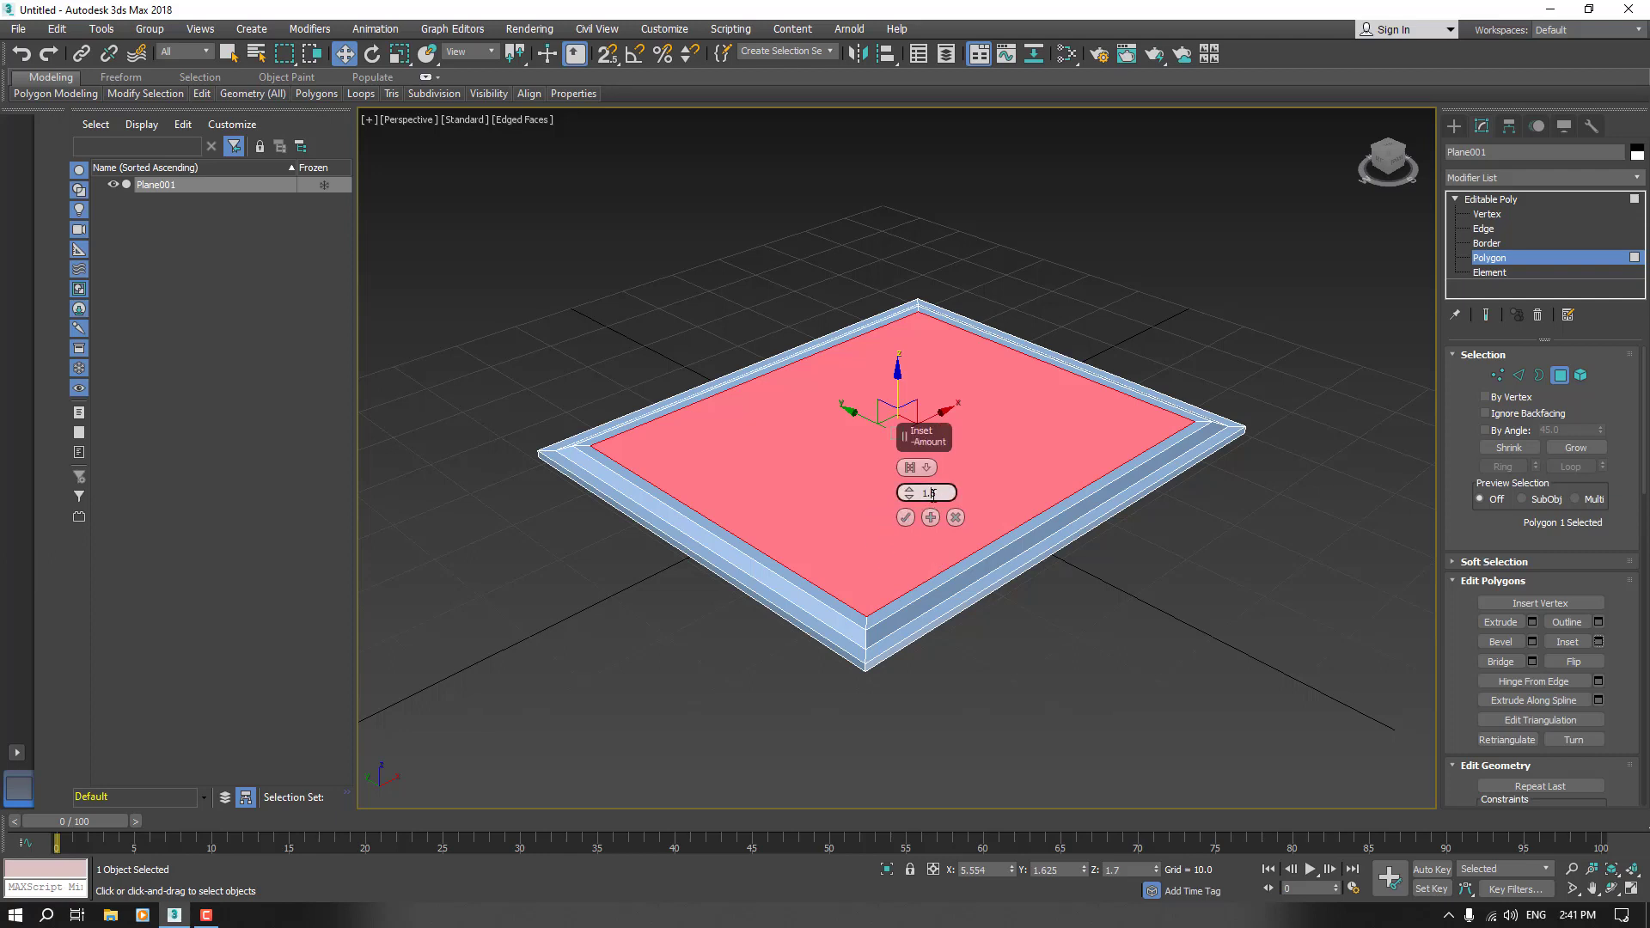
text(0.9)
click(906, 518)
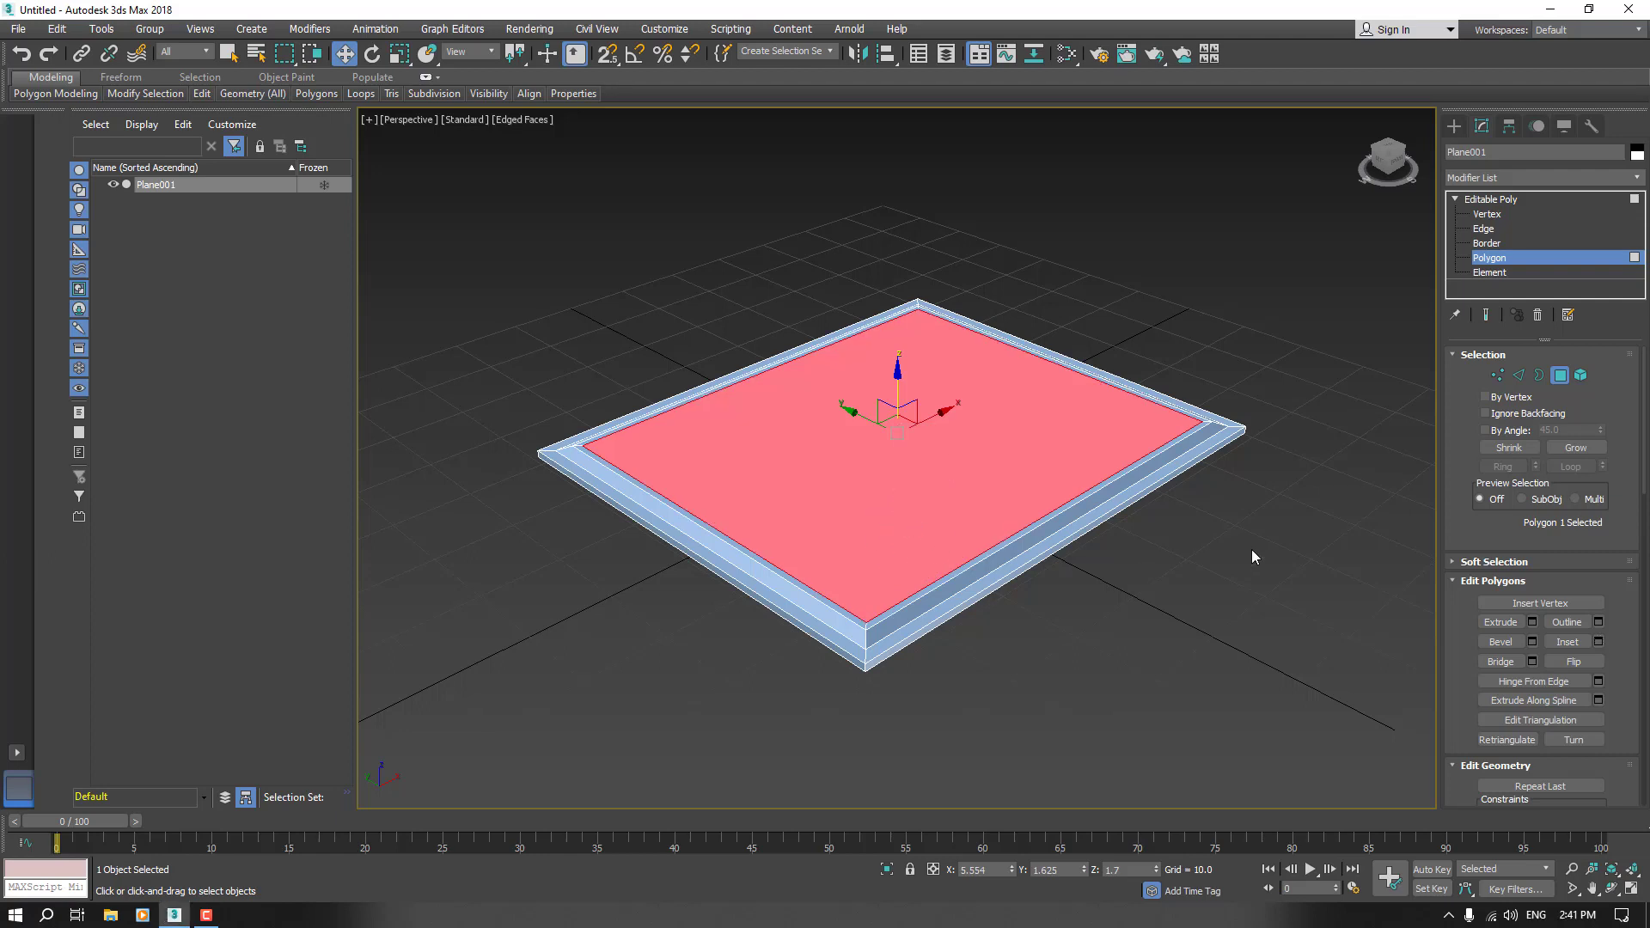
- Extrude the inset top polygon of the base by a height of 0.6
click(1532, 622)
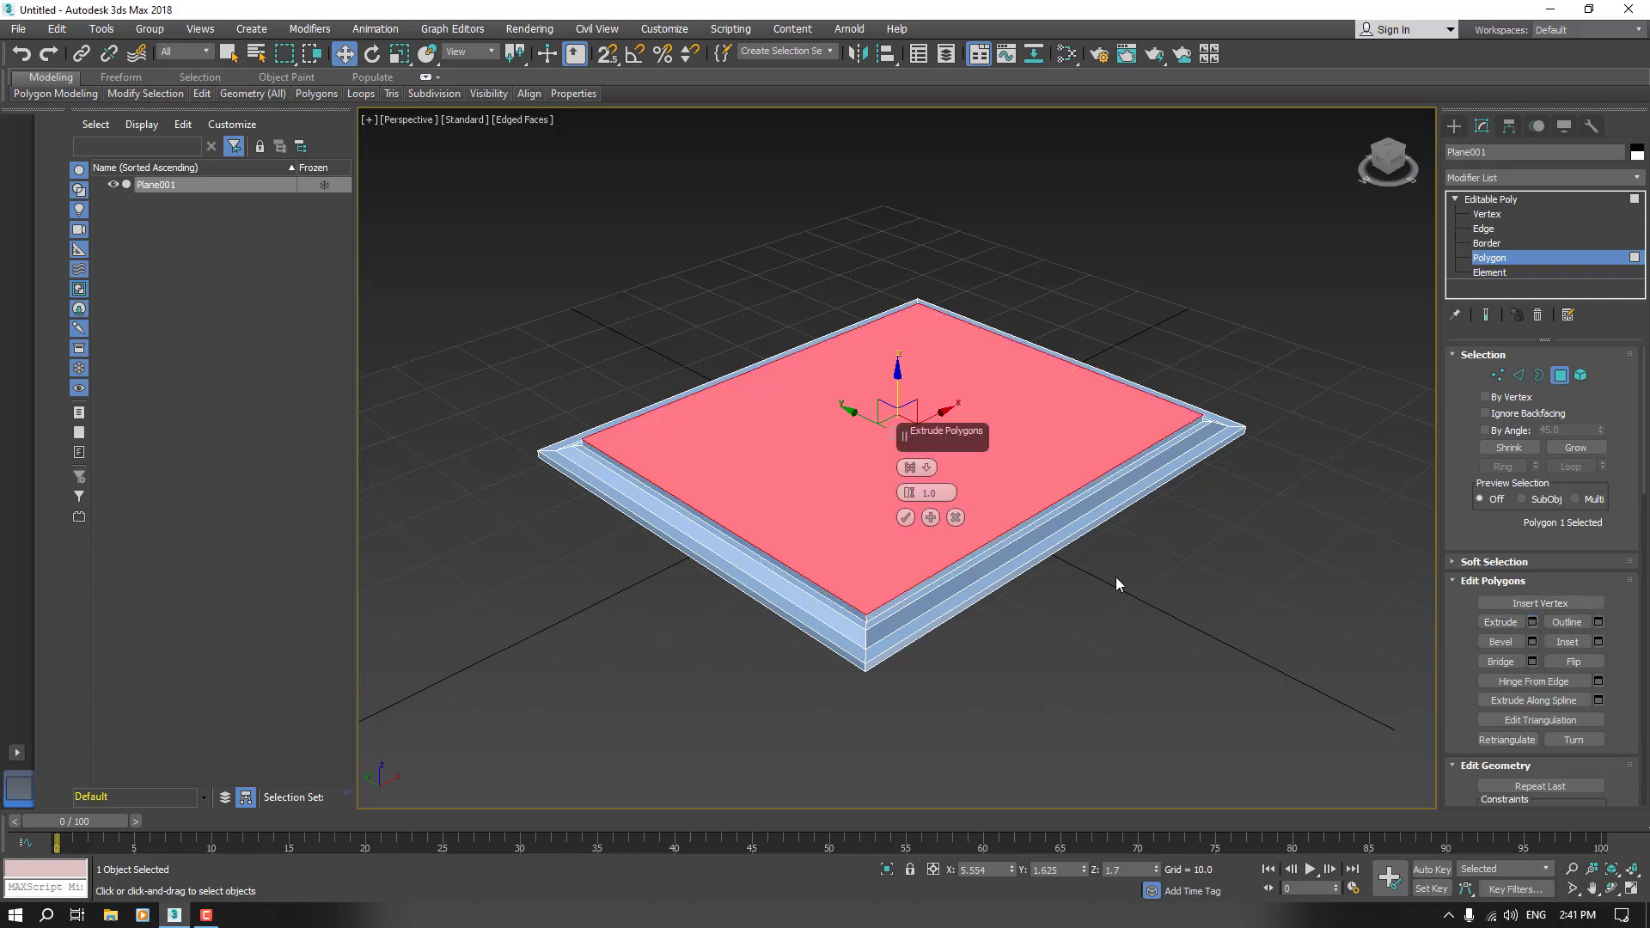
drag(909, 492, 912, 490)
double_click(928, 495)
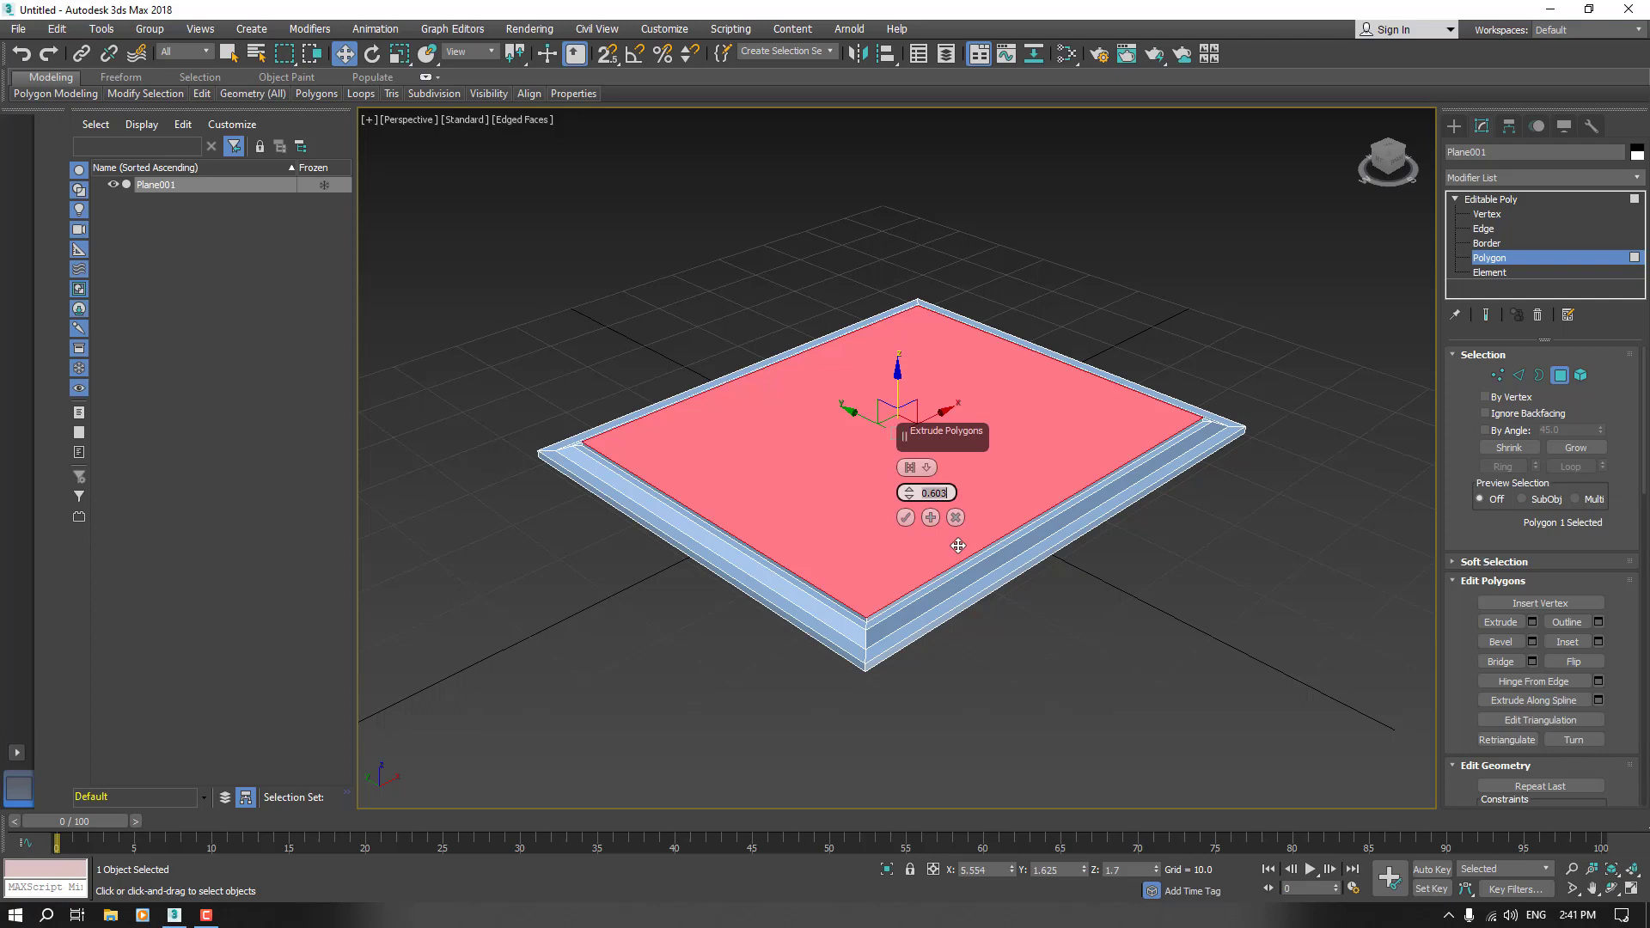
text(0)
click(907, 516)
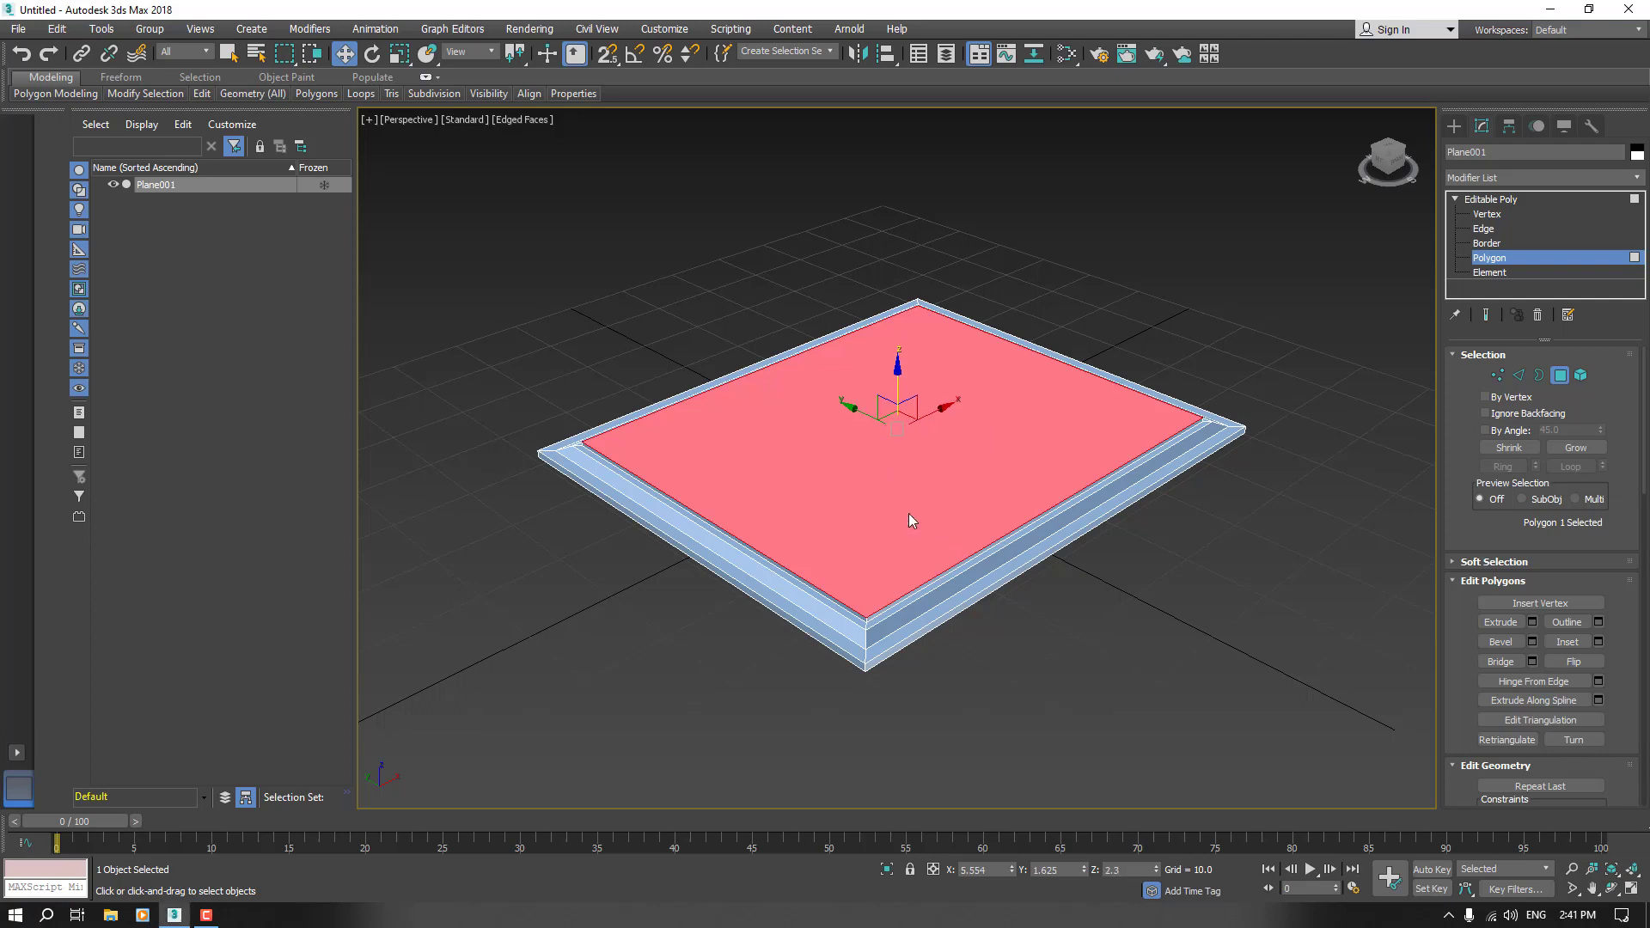
click(1598, 642)
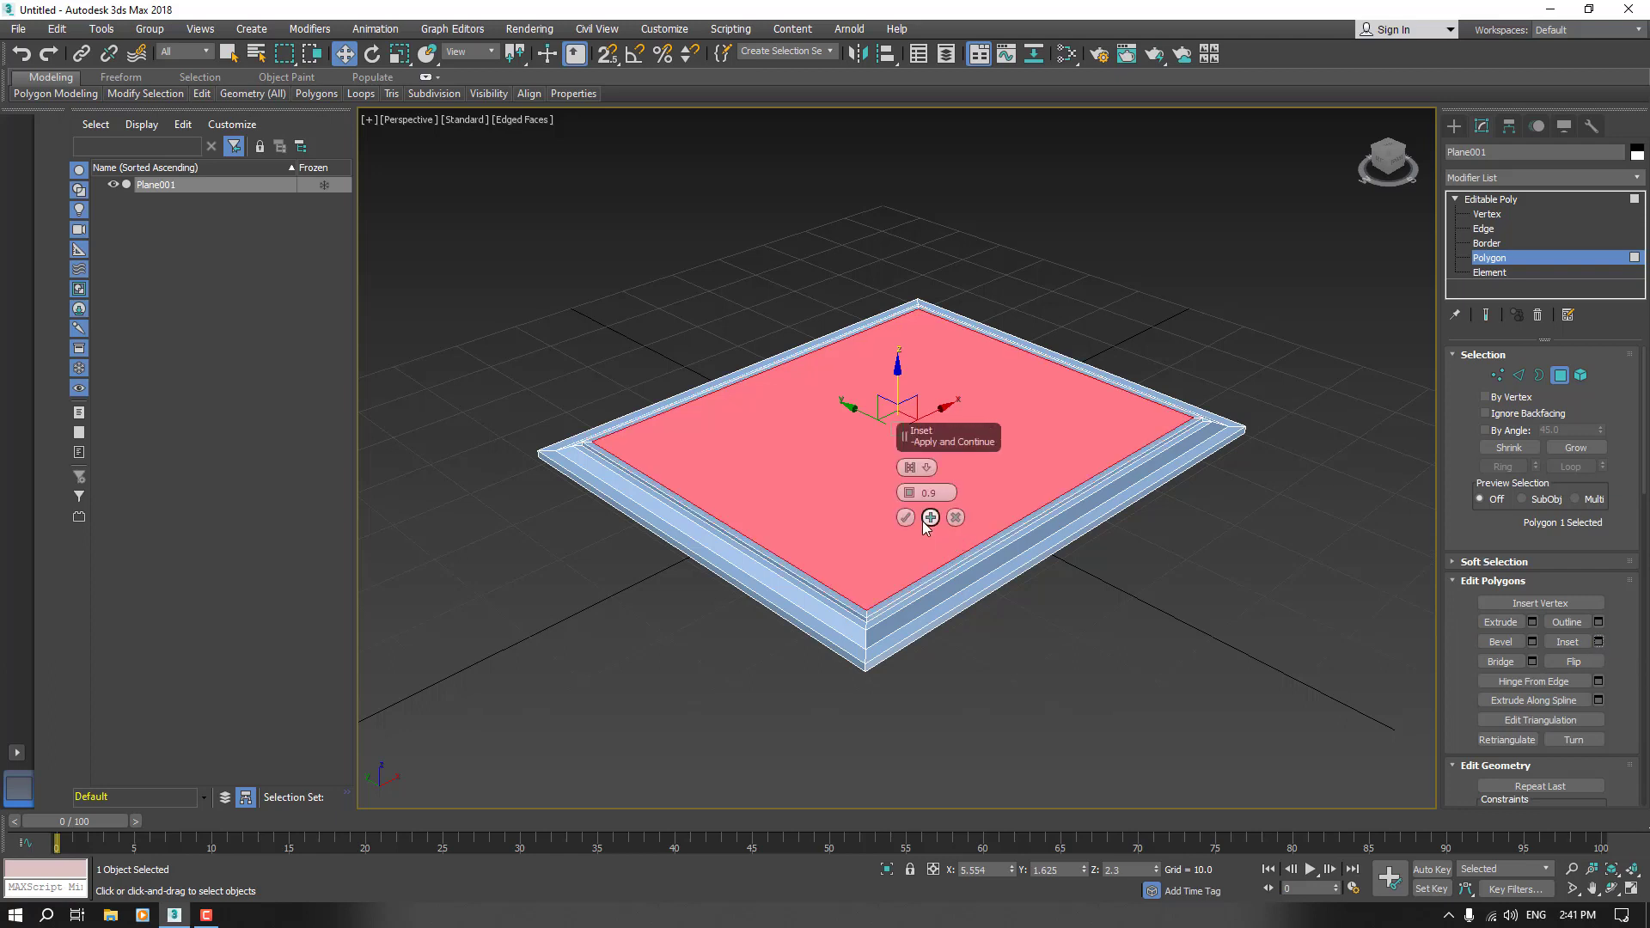
drag(913, 513, 892, 352)
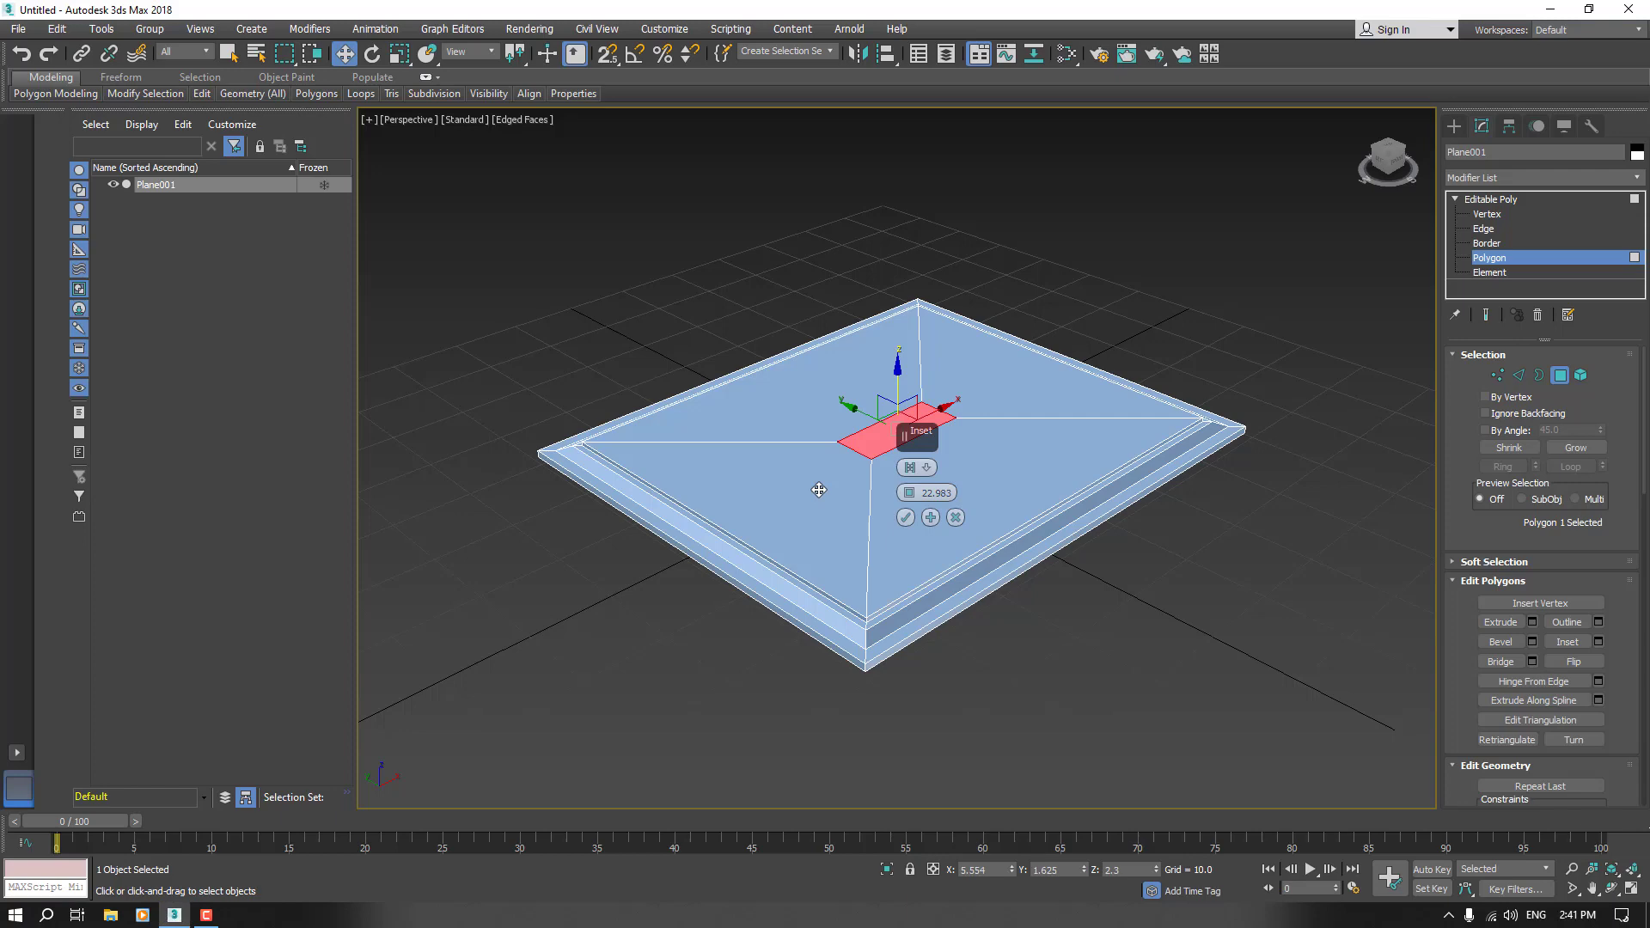
mouse_move(818, 489)
alt+middle_down()
mouse_move(791, 482)
mouse_move(820, 486)
alt+middle_up()
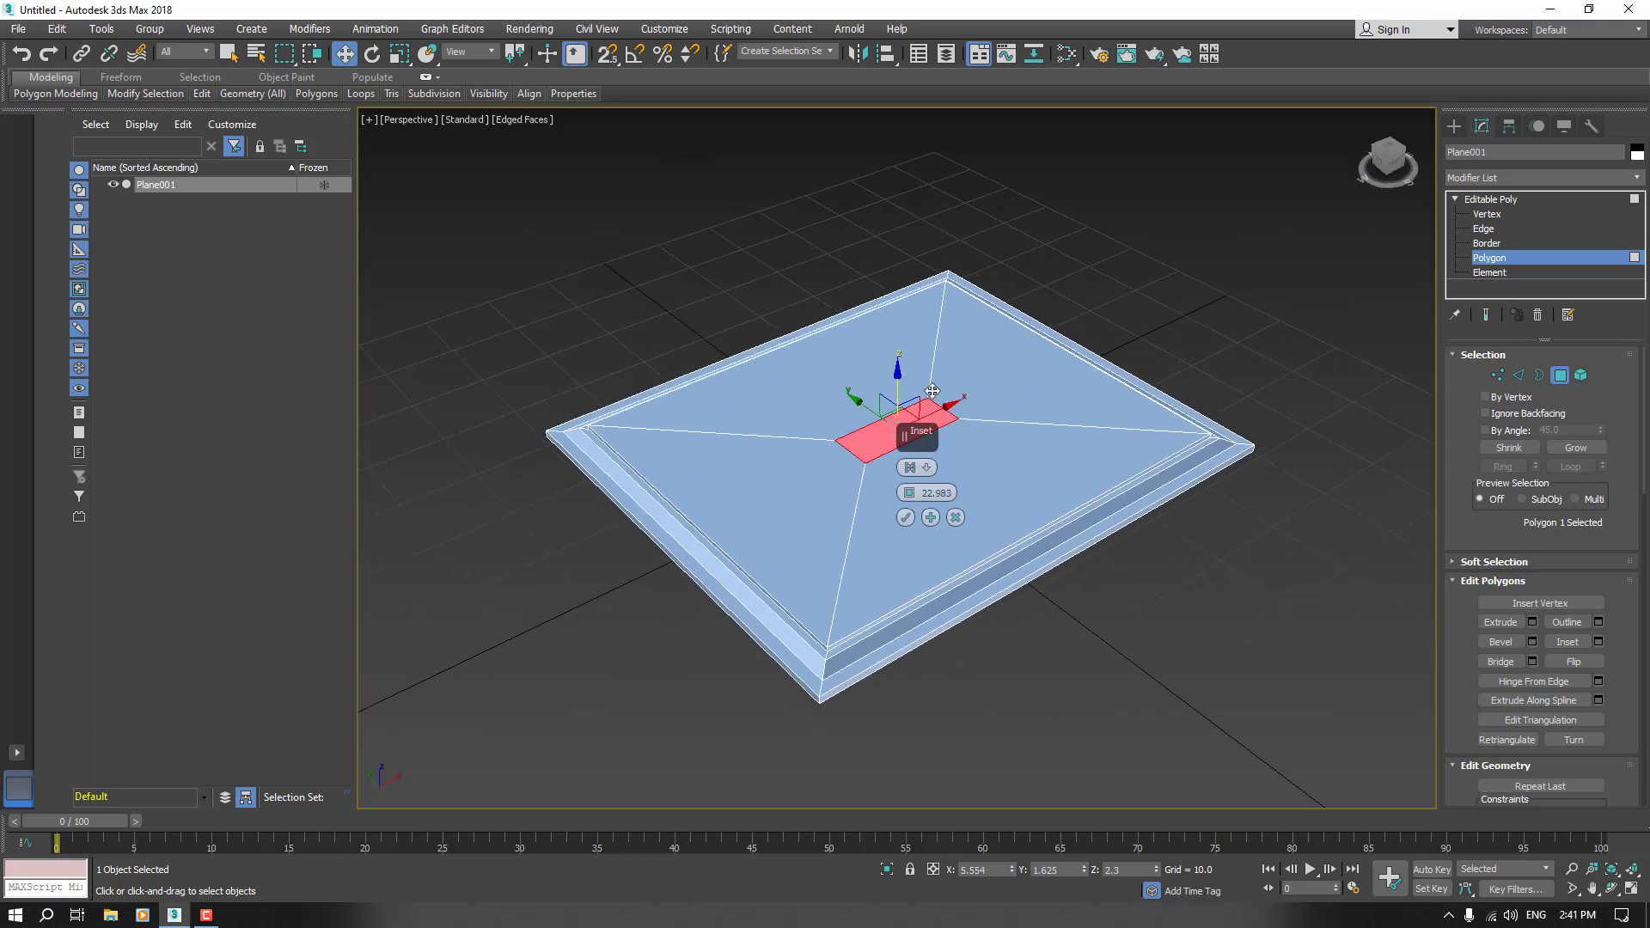
click(955, 517)
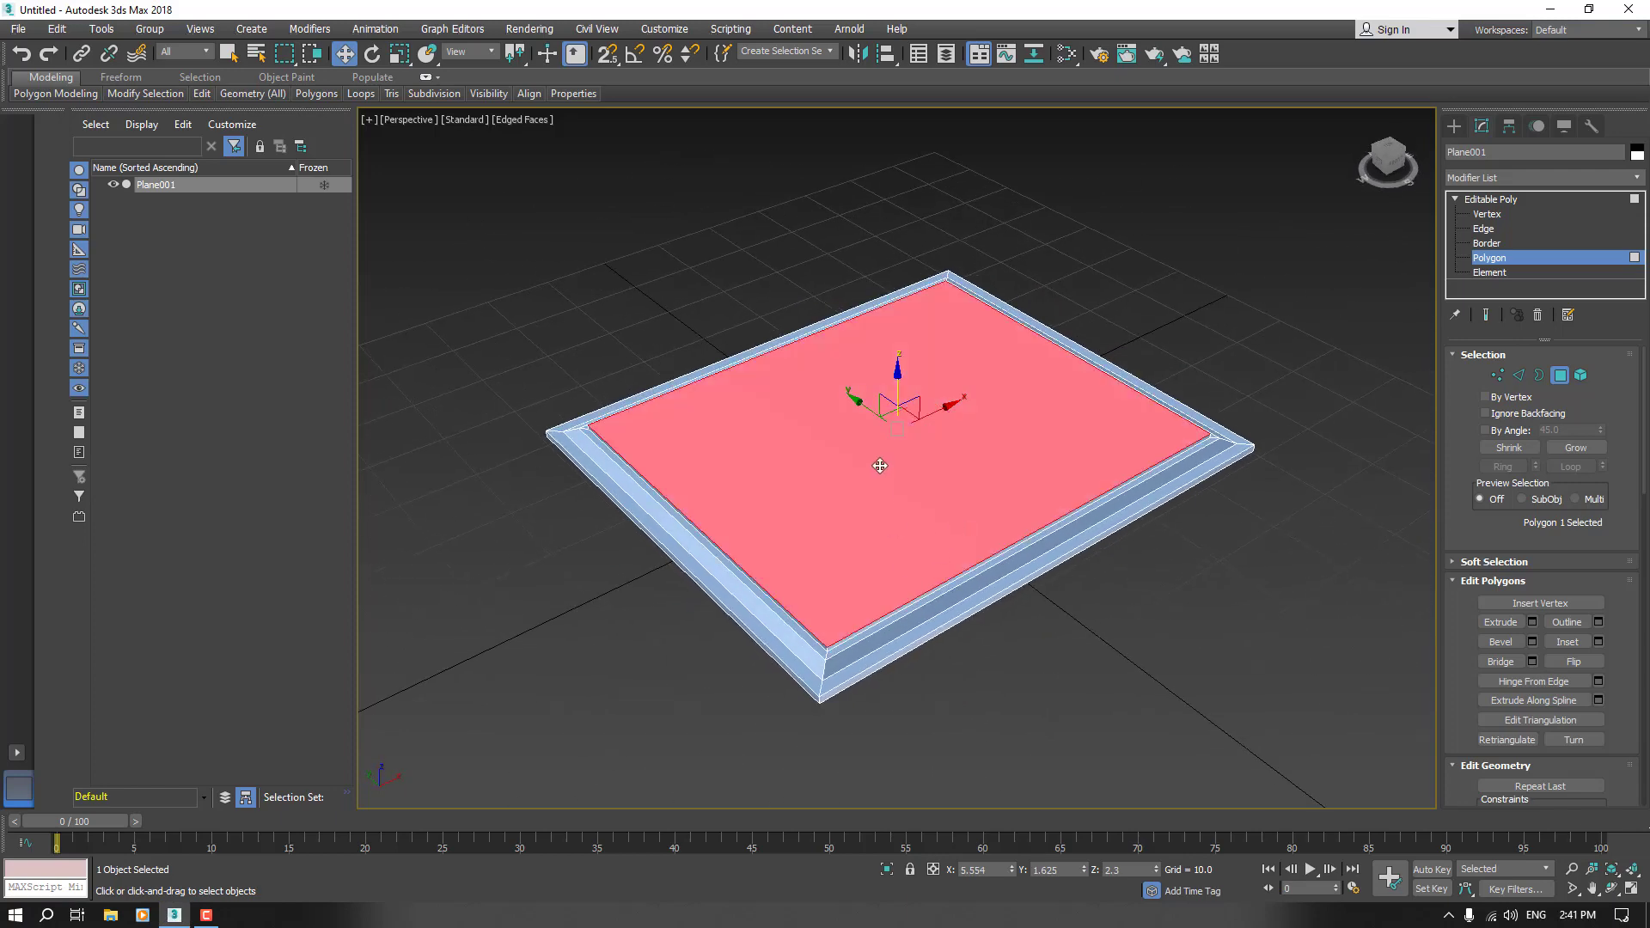
- Clear the polygon selection and examine the base's stepped profile with edged faces hidden, restoring the edge display at the end
scroll(880, 466, down, 6)
click(956, 612)
scroll(904, 445, up, 6)
scroll(897, 526, down, 1)
alt+middle_drag(898, 526, 904, 506)
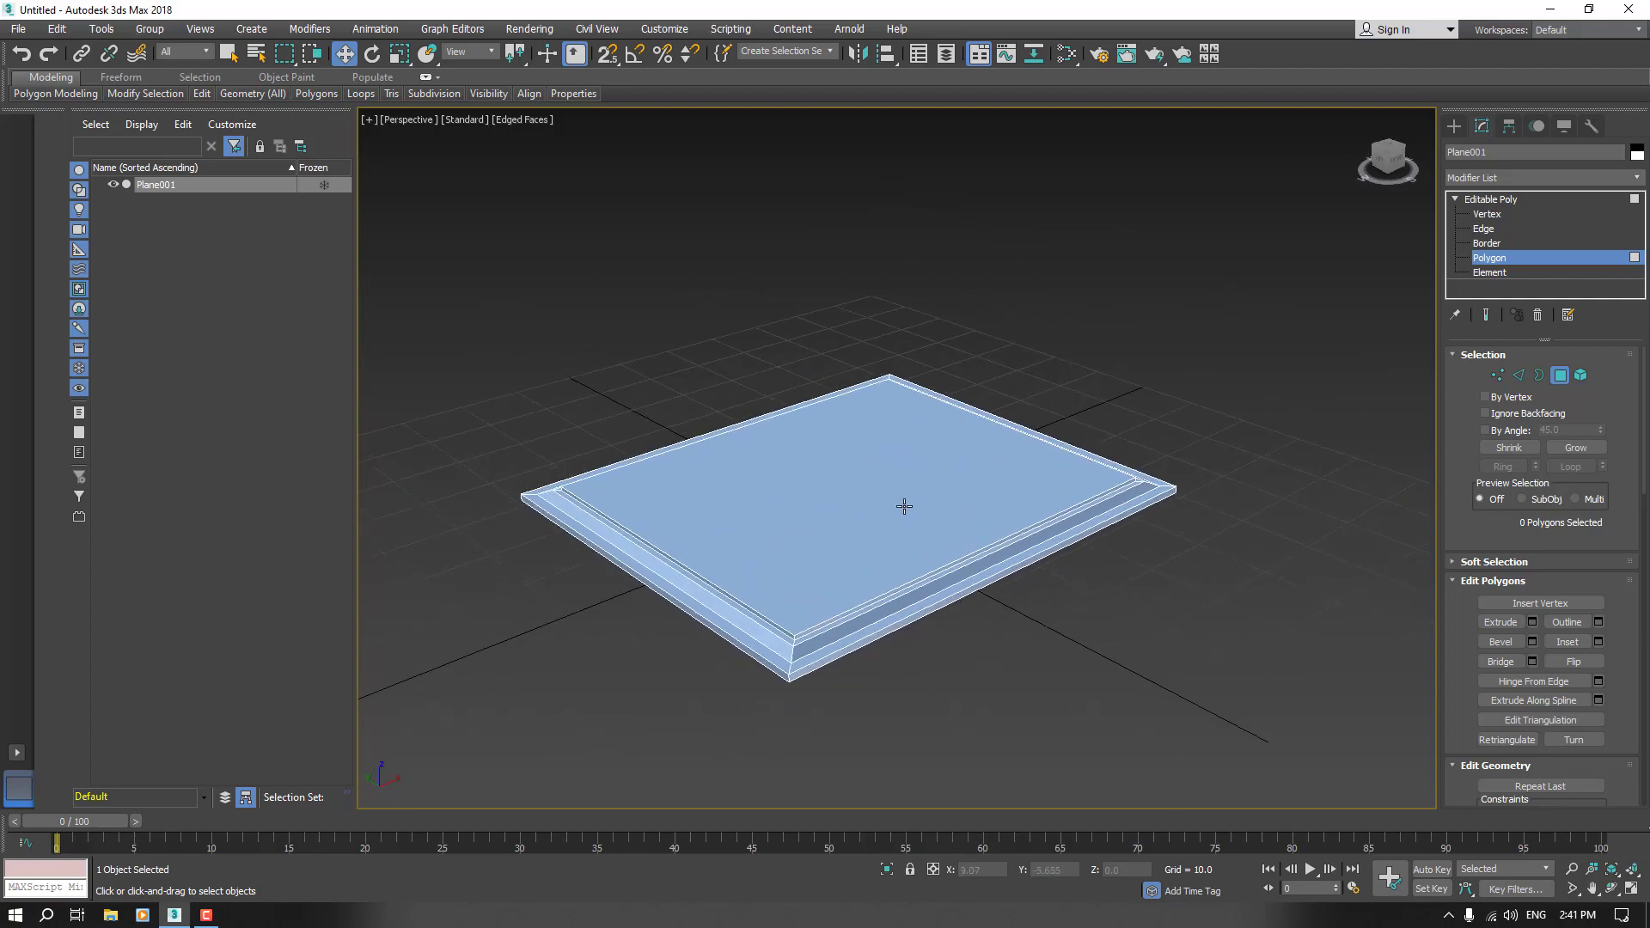
key(F4)
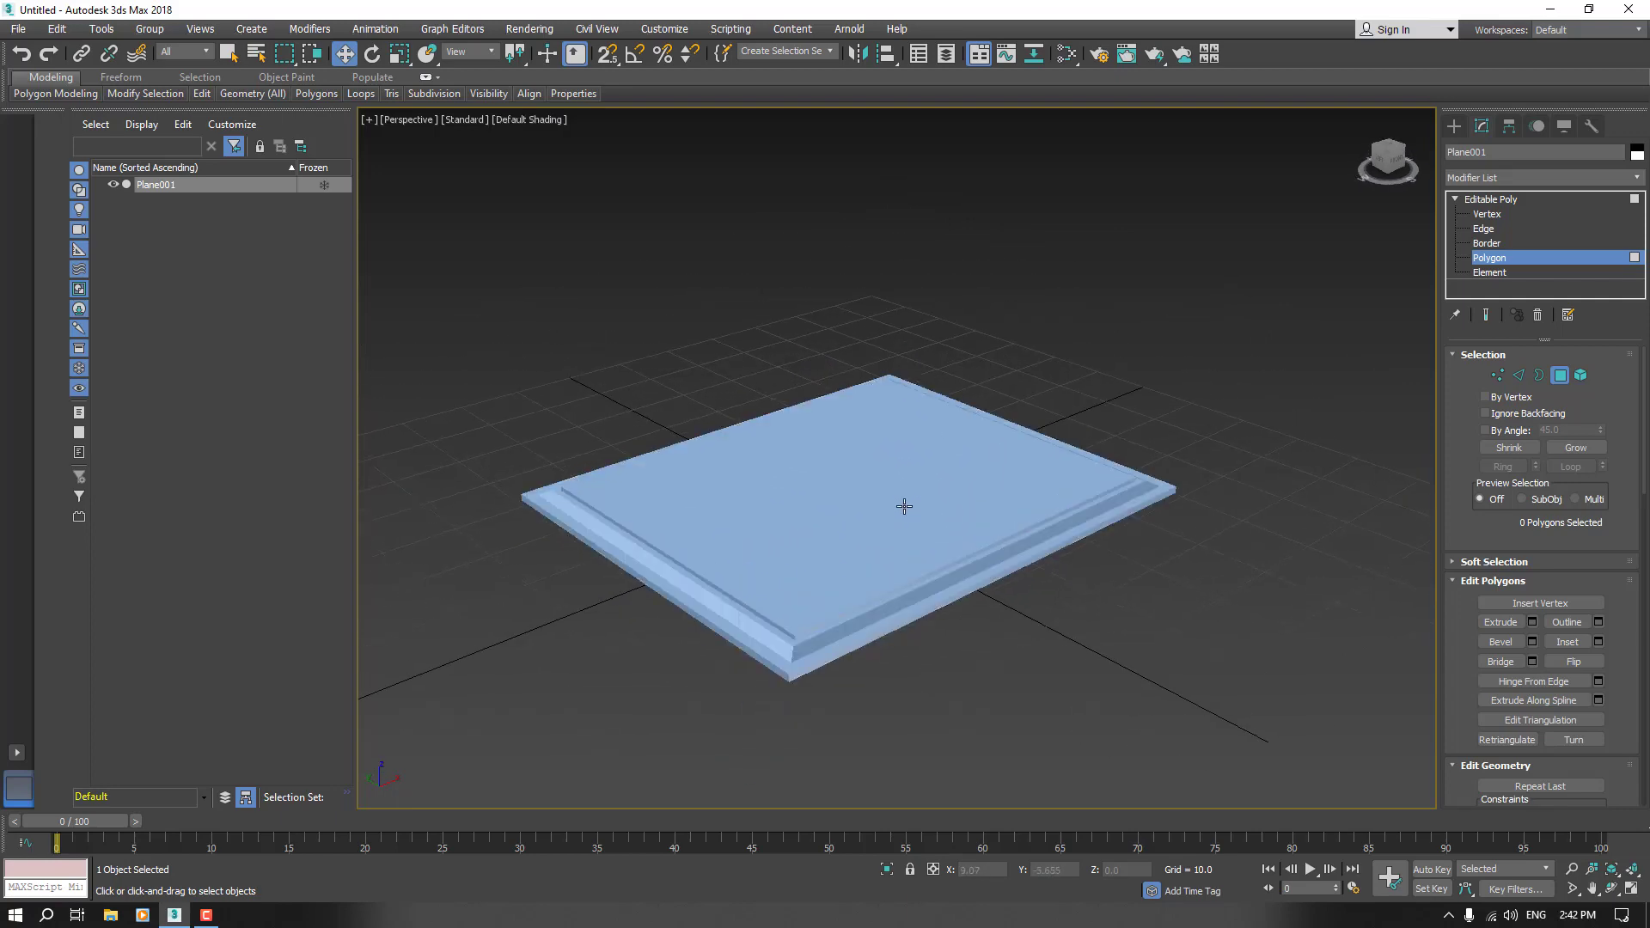
scroll(861, 600, up, 2)
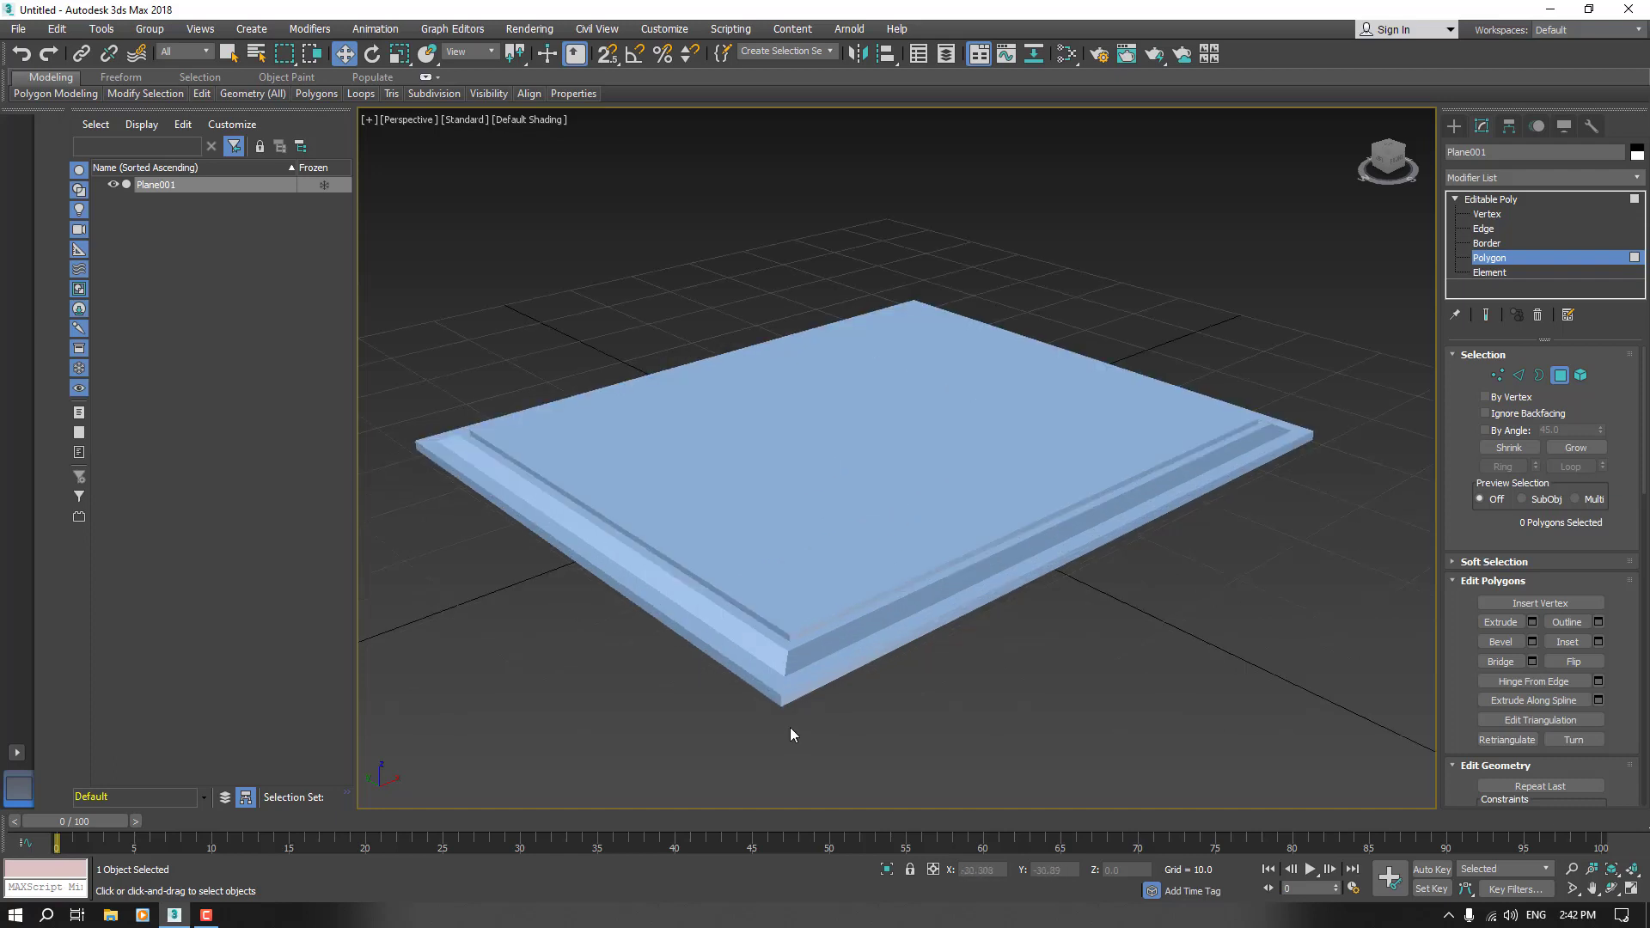
key(F4)
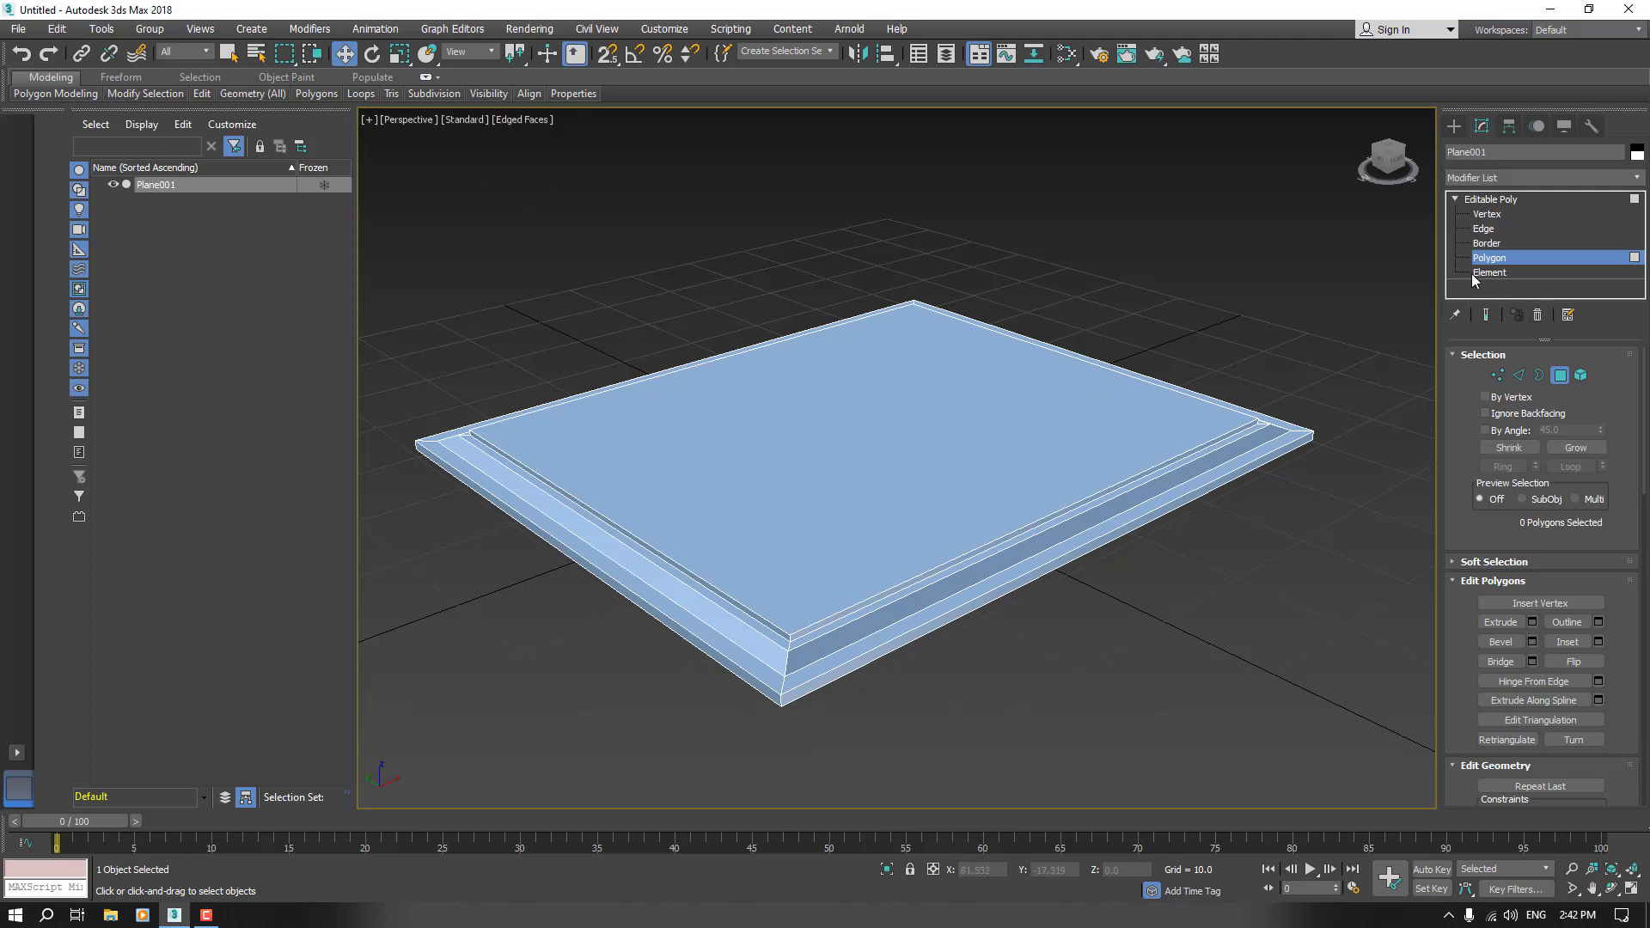
- Leave the base's Polygon sub-object level and clear the object selection
drag(1332, 225, 515, 787)
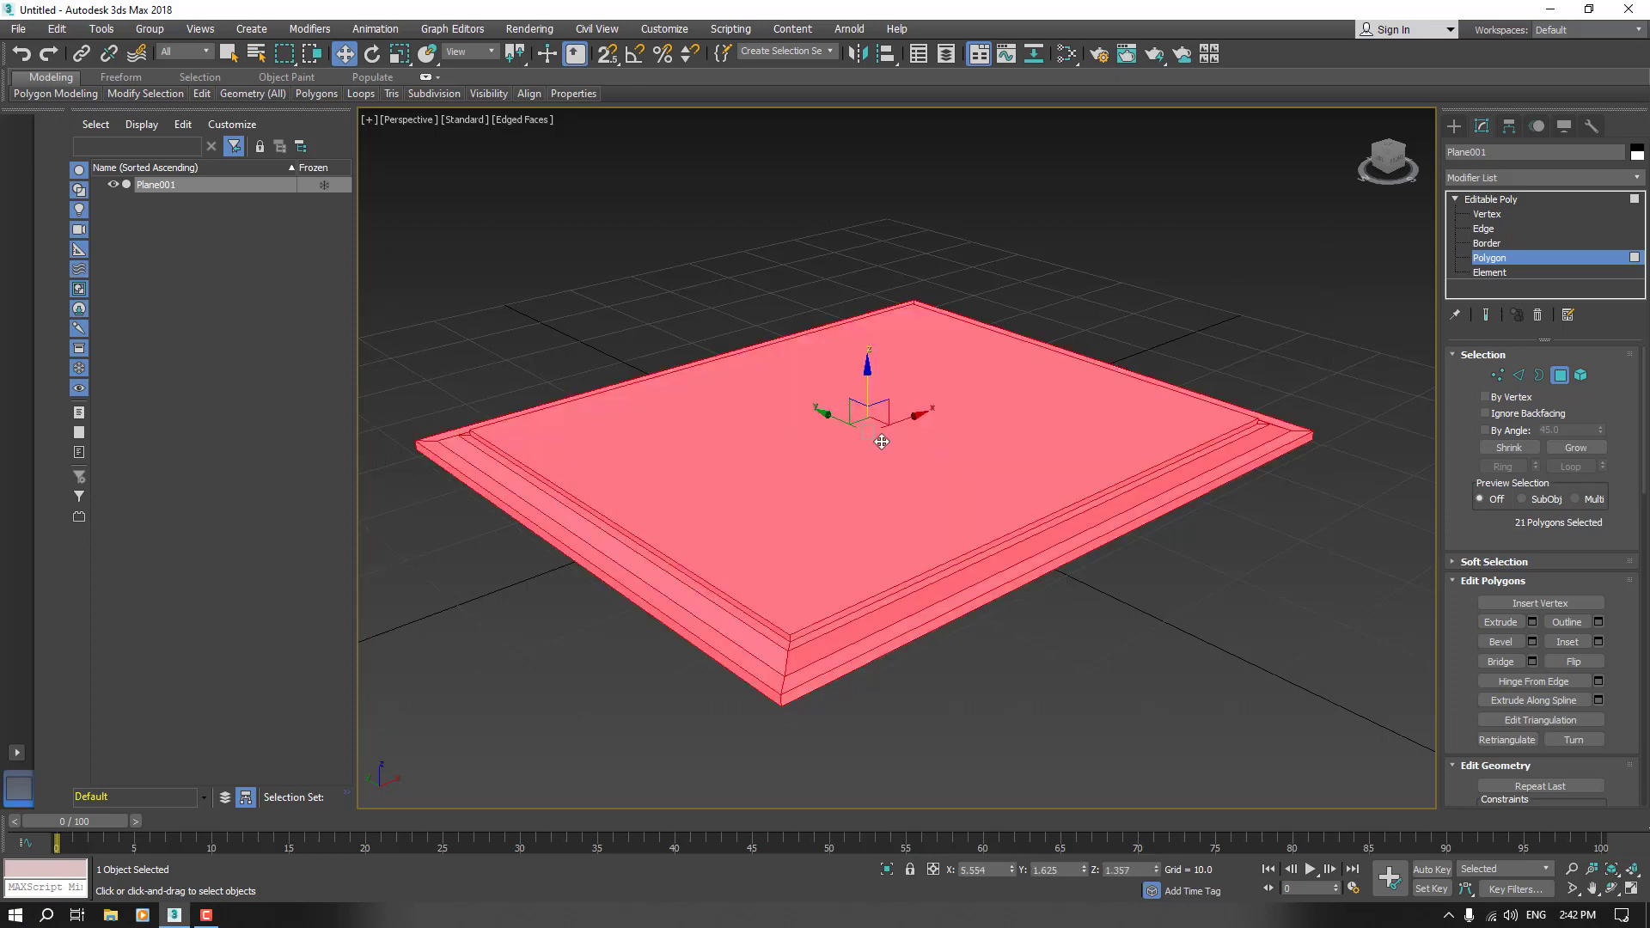
scroll(808, 545, down, 4)
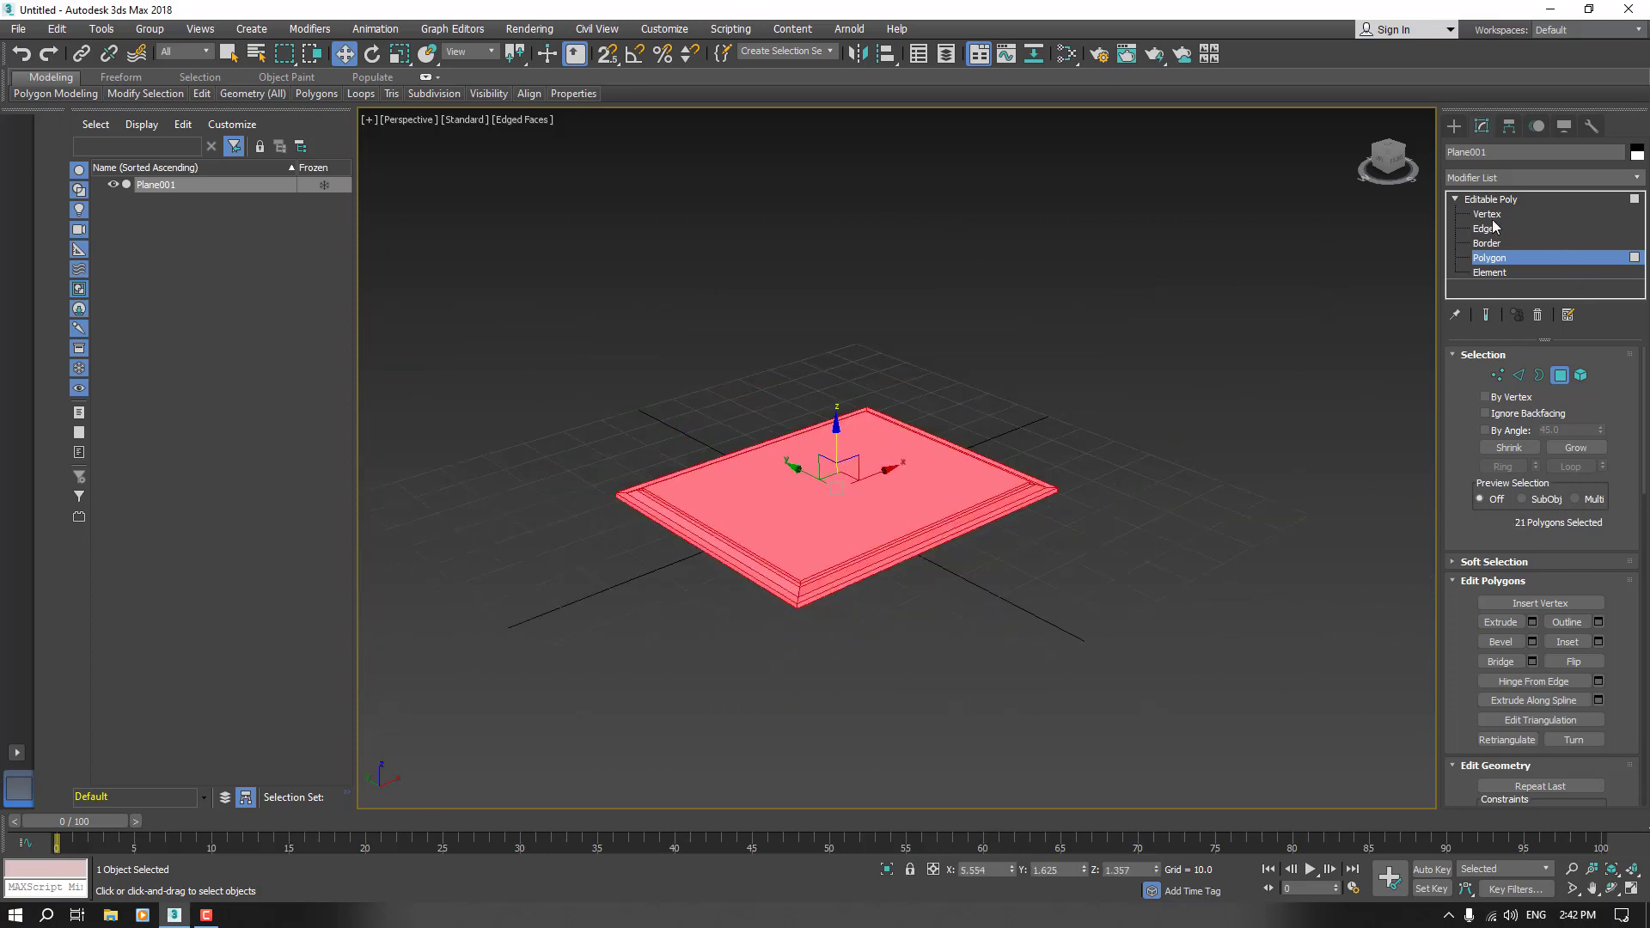
click(1461, 198)
click(1454, 199)
click(1286, 368)
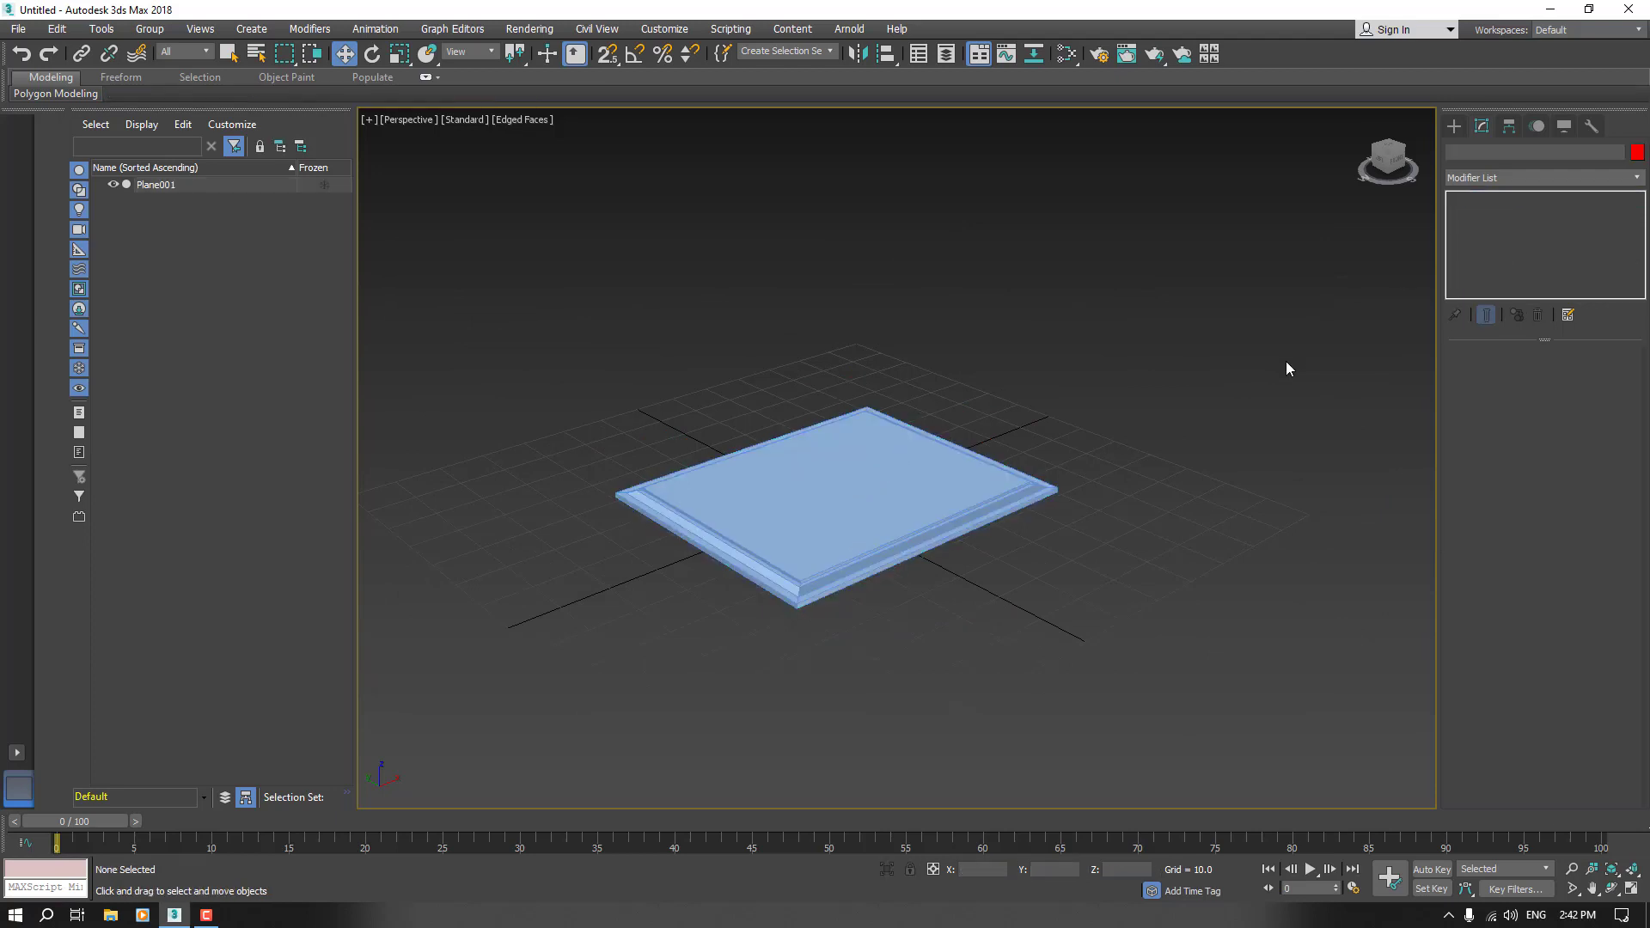
- Select the whole base, set its position to X 0.0 and Y 0.0, and deselect it
click(909, 493)
scroll(788, 611, up, 3)
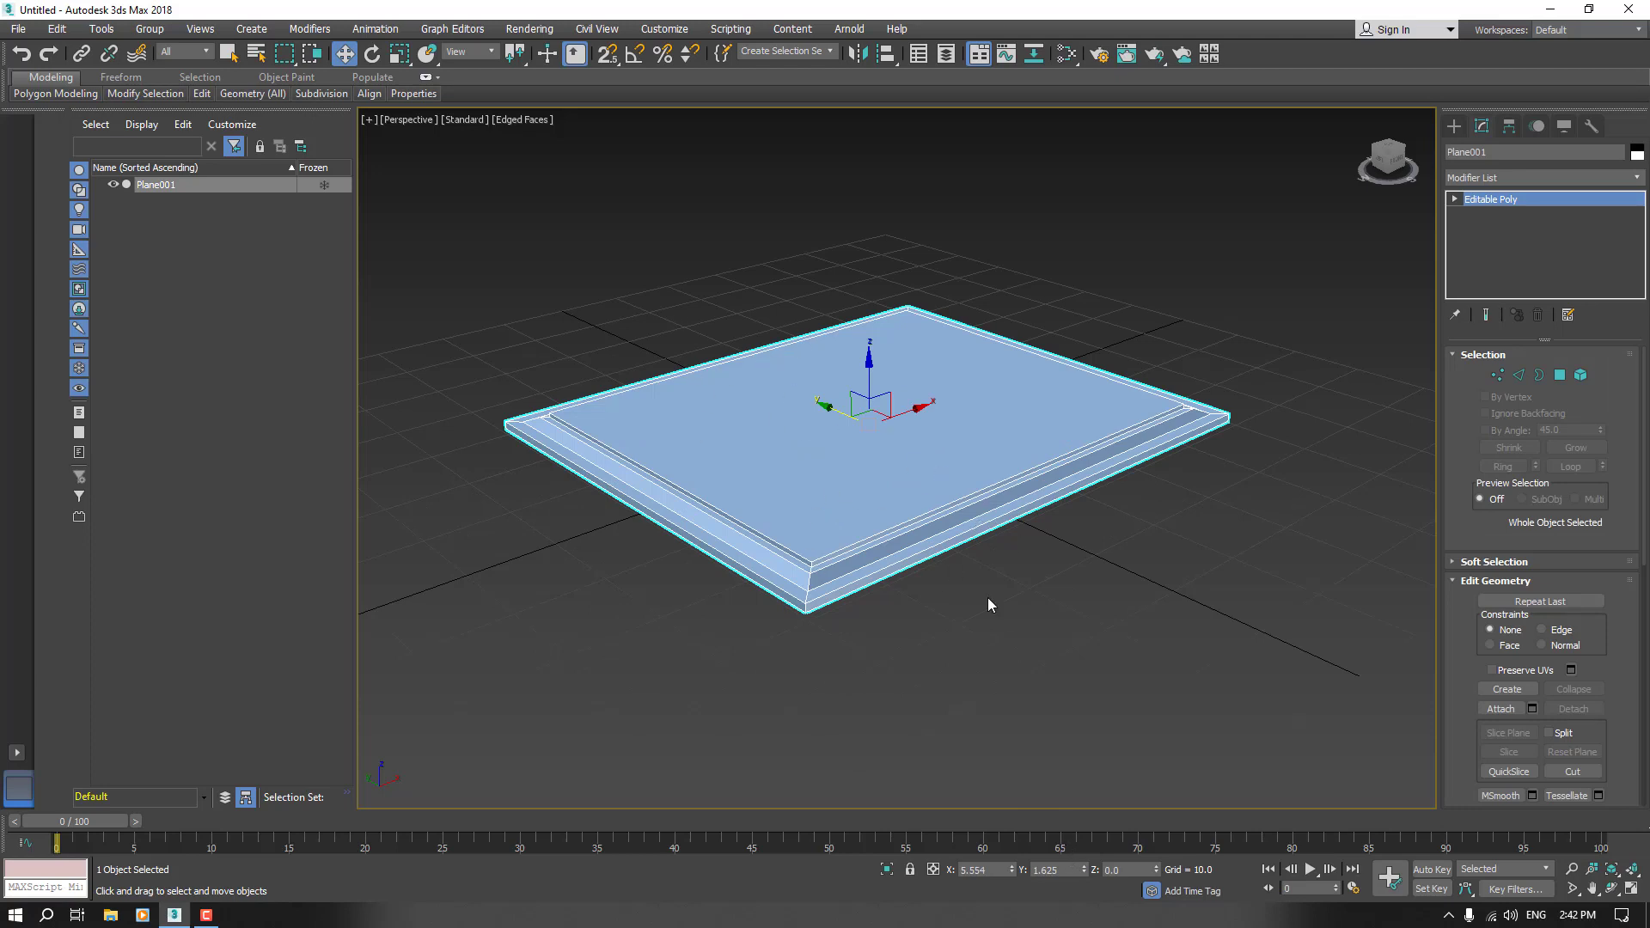
right_click(1084, 871)
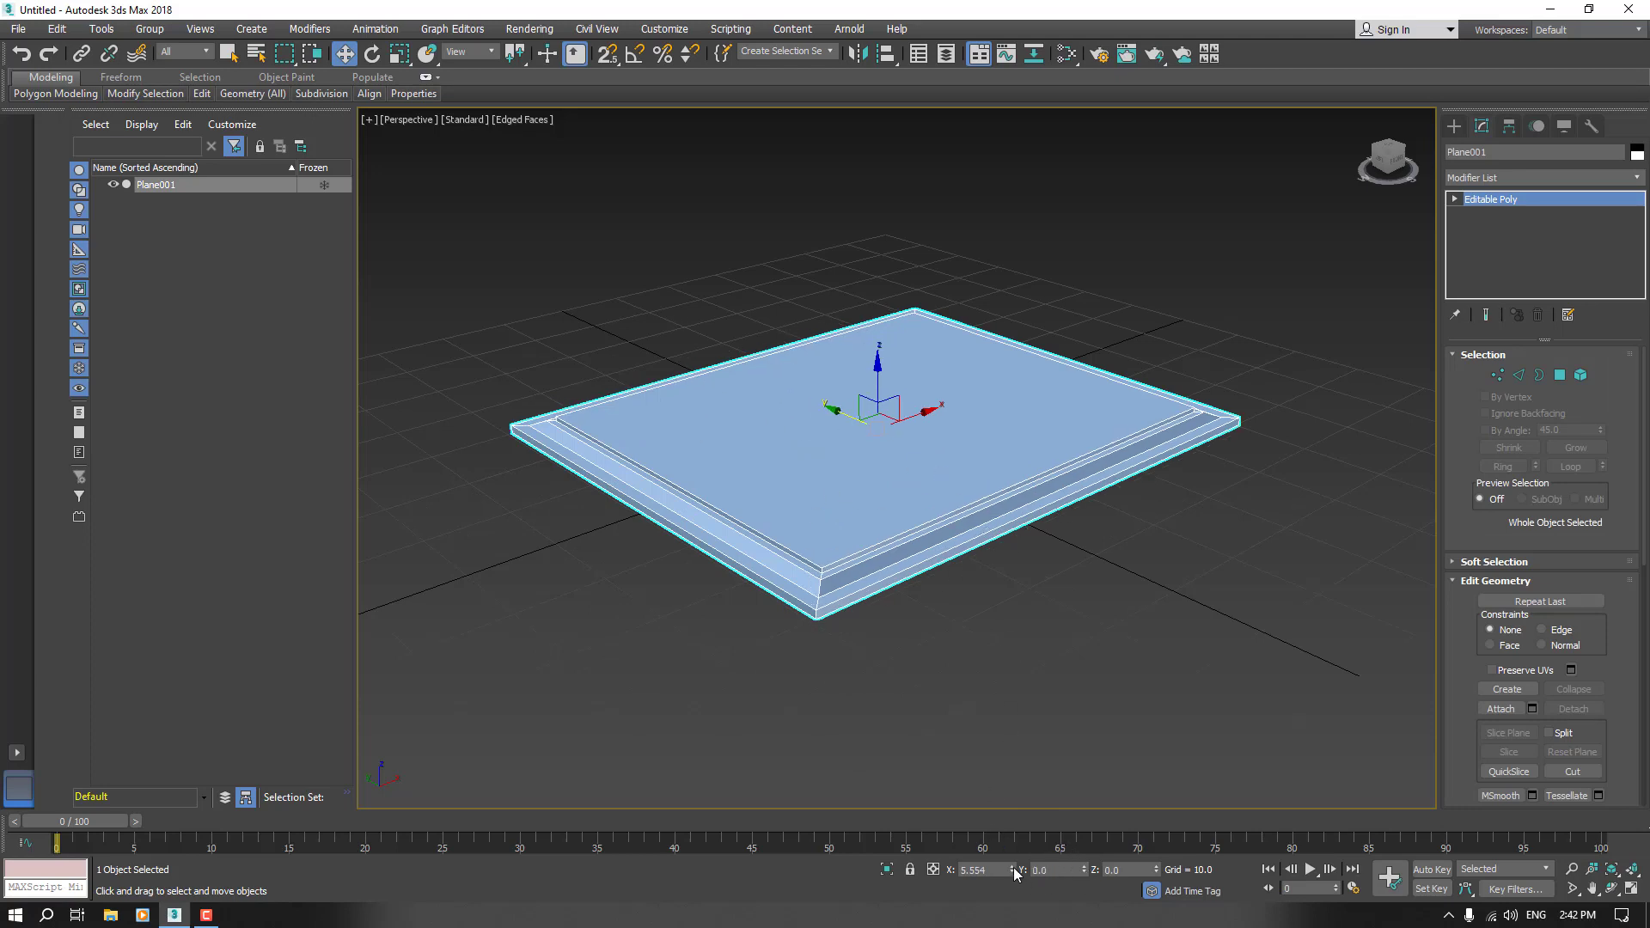
right_click(1016, 870)
click(907, 648)
scroll(894, 646, down, 3)
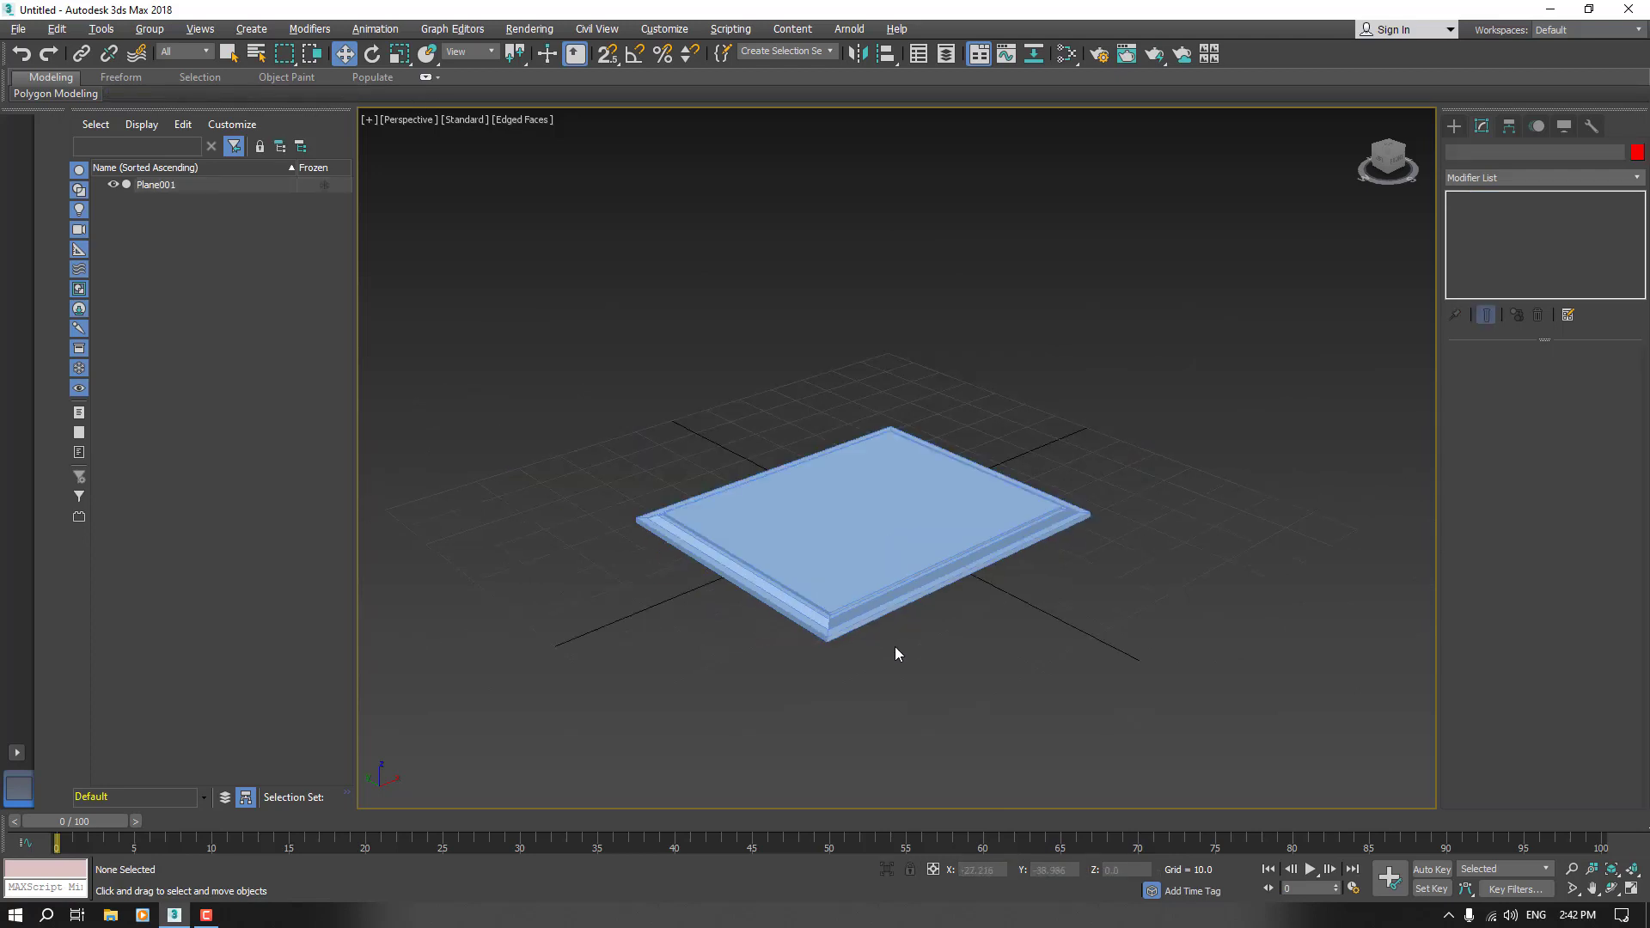
- Frame the base in the Top, Left, Perspective and Front viewports and return to the maximized Perspective view
key(alt+w)
click(597, 338)
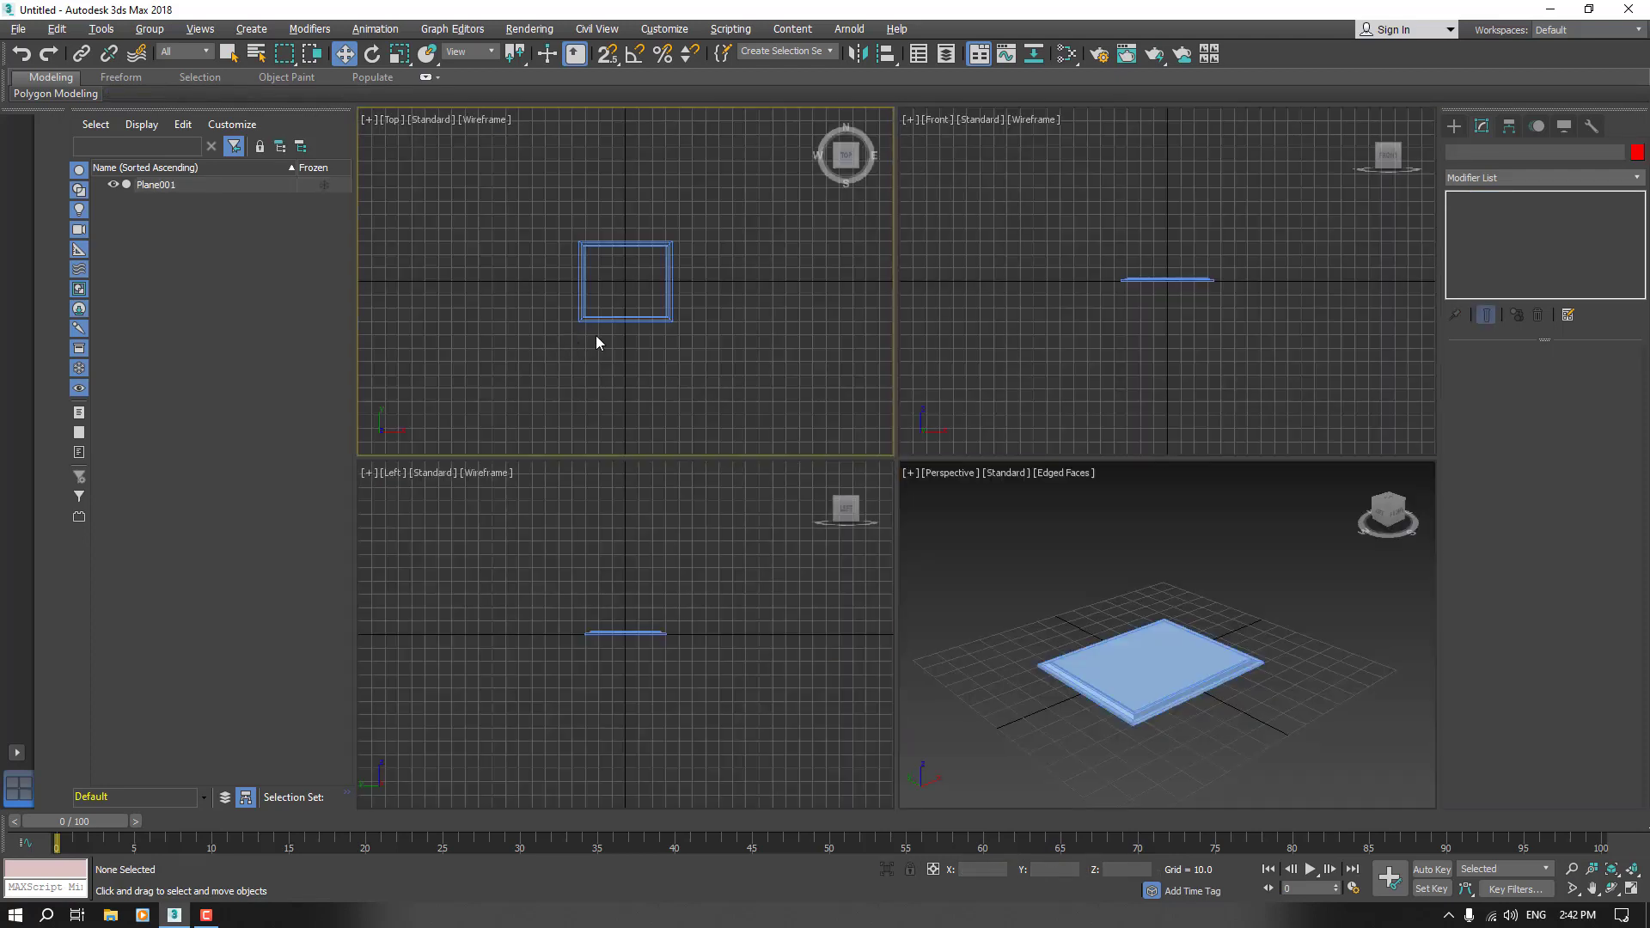
key(z)
click(644, 555)
key(z)
click(1031, 596)
key(z)
click(1072, 348)
key(z)
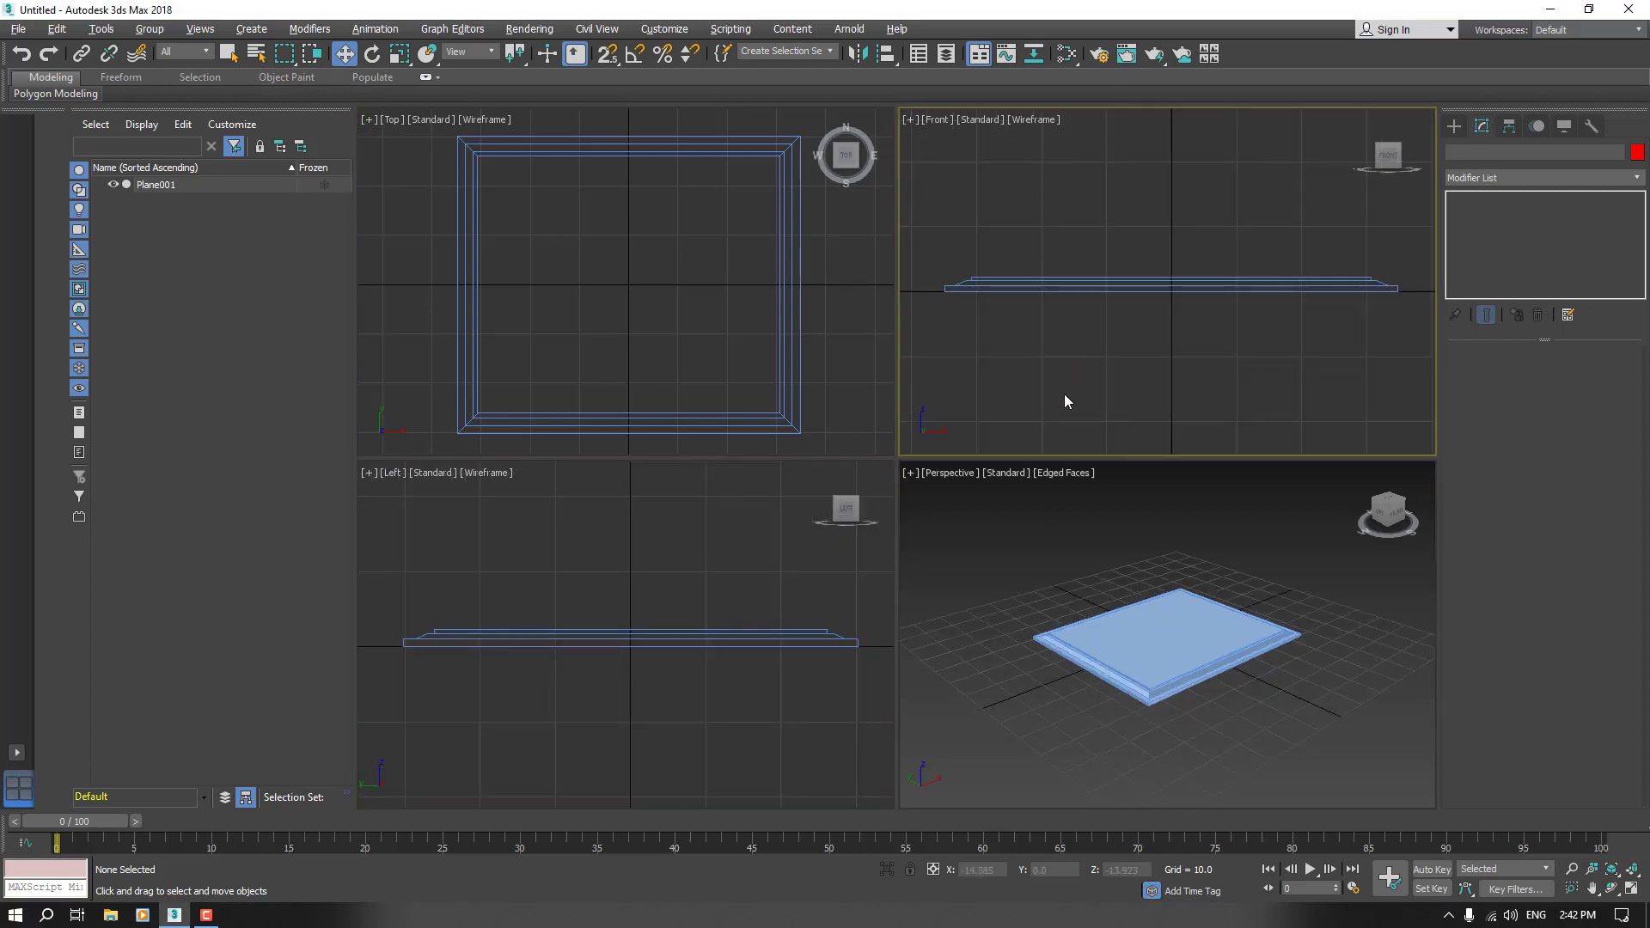
middle_click(1109, 634)
key(alt+w)
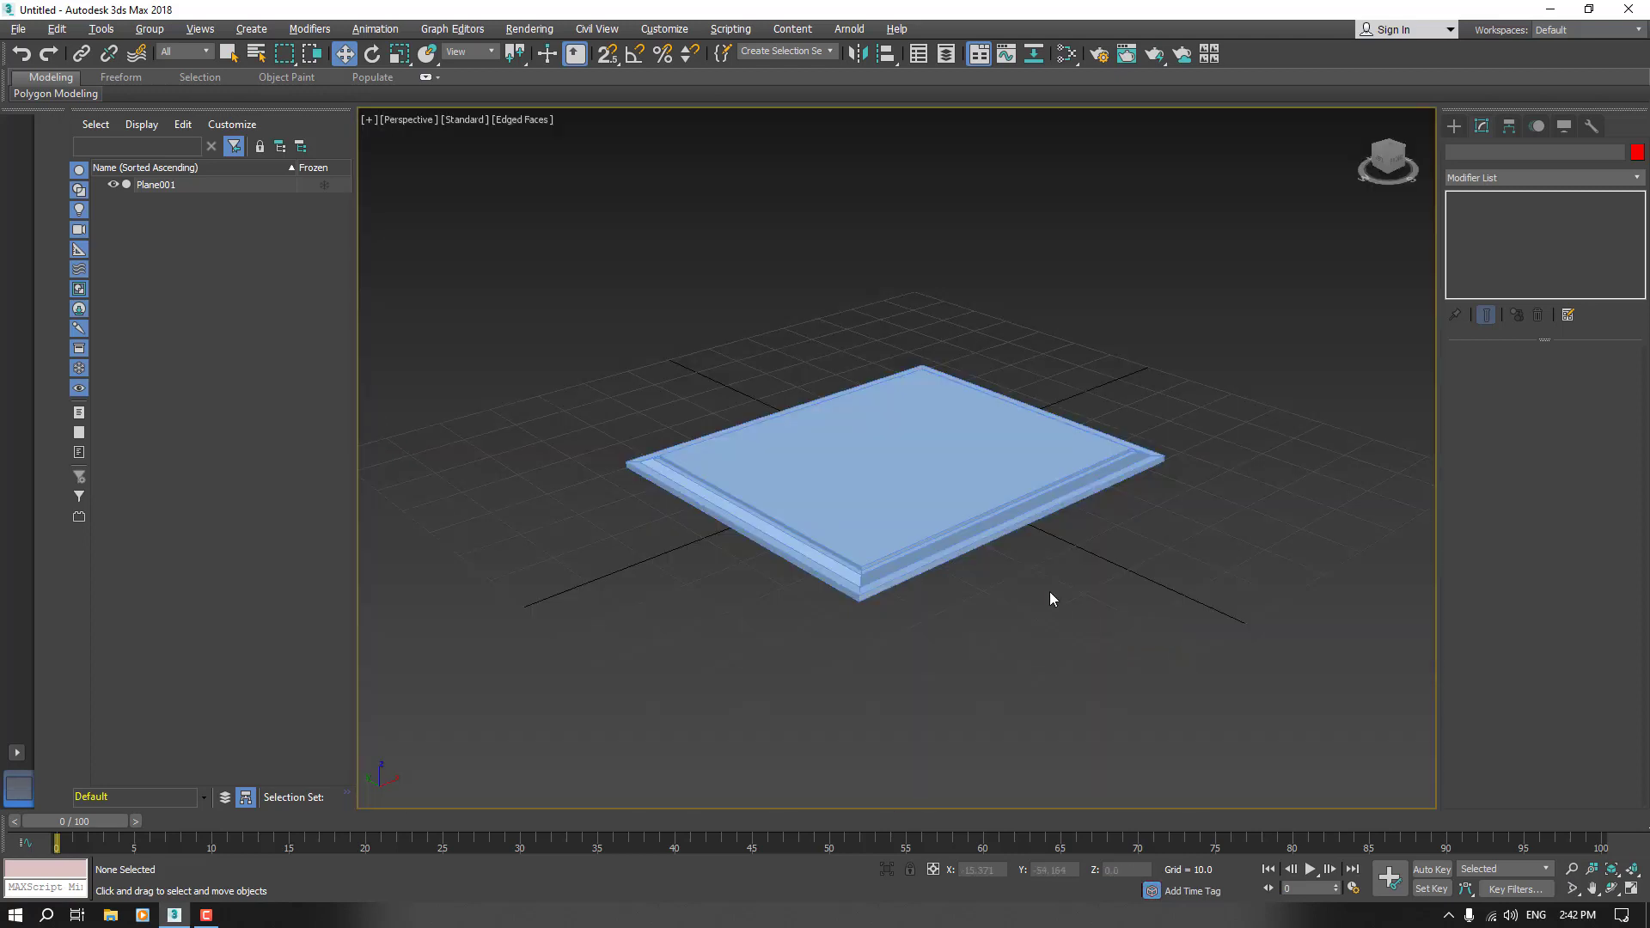
- Create a tall box with AutoGrid on the base's top face, about 3.9 long, 3.3 wide and 48 high
click(1454, 126)
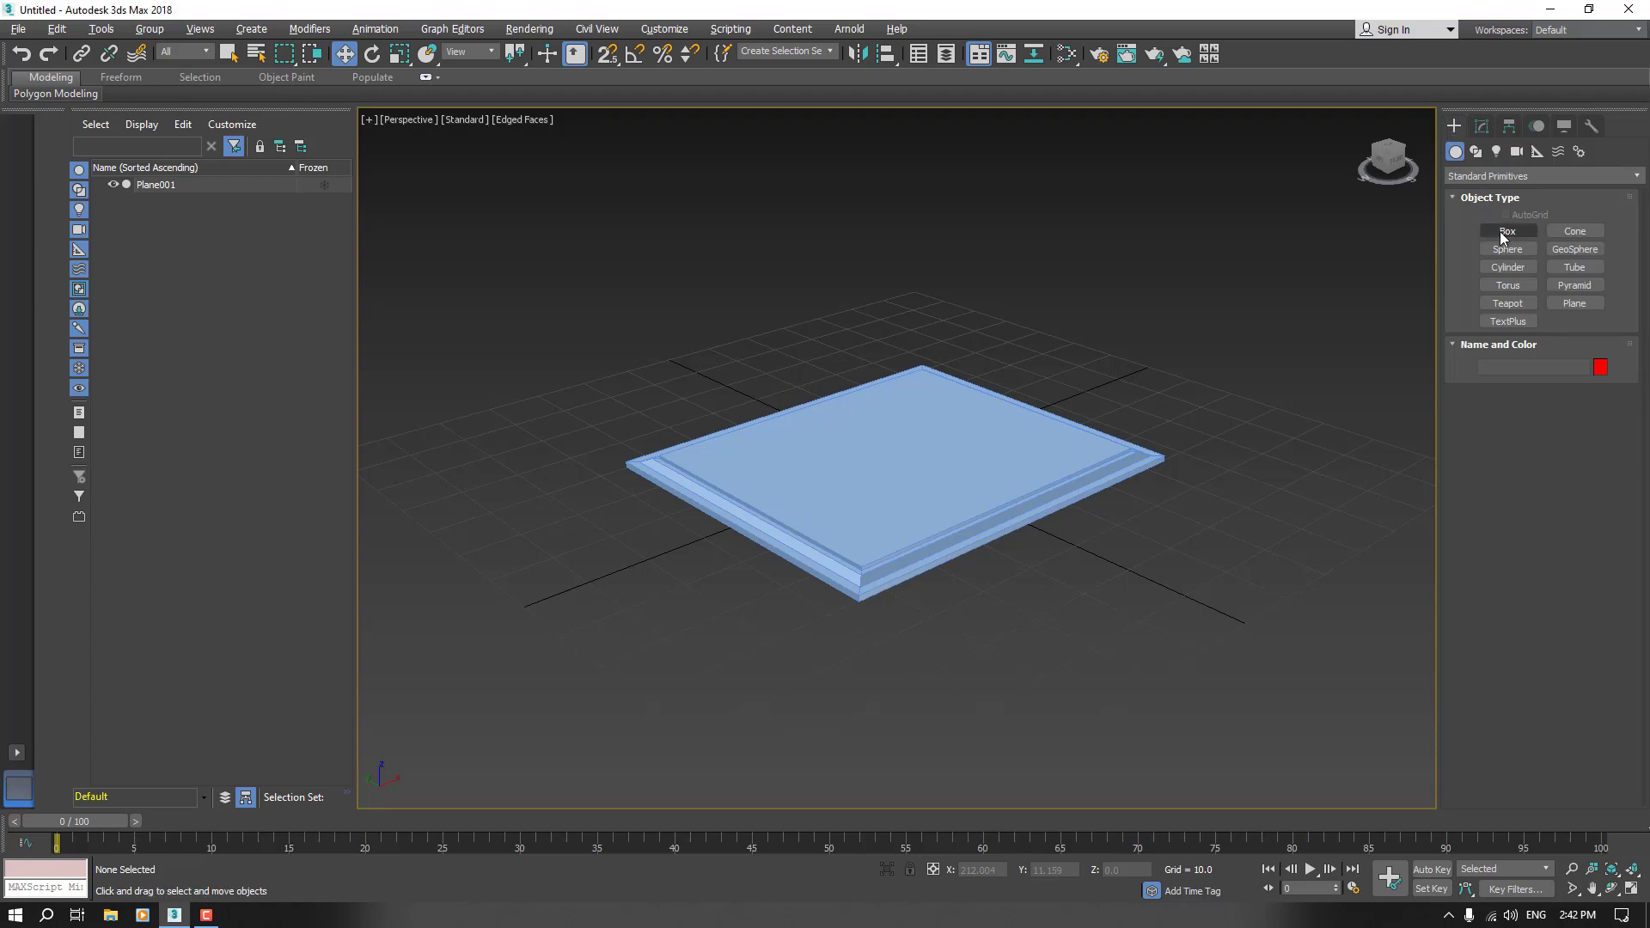
click(1506, 231)
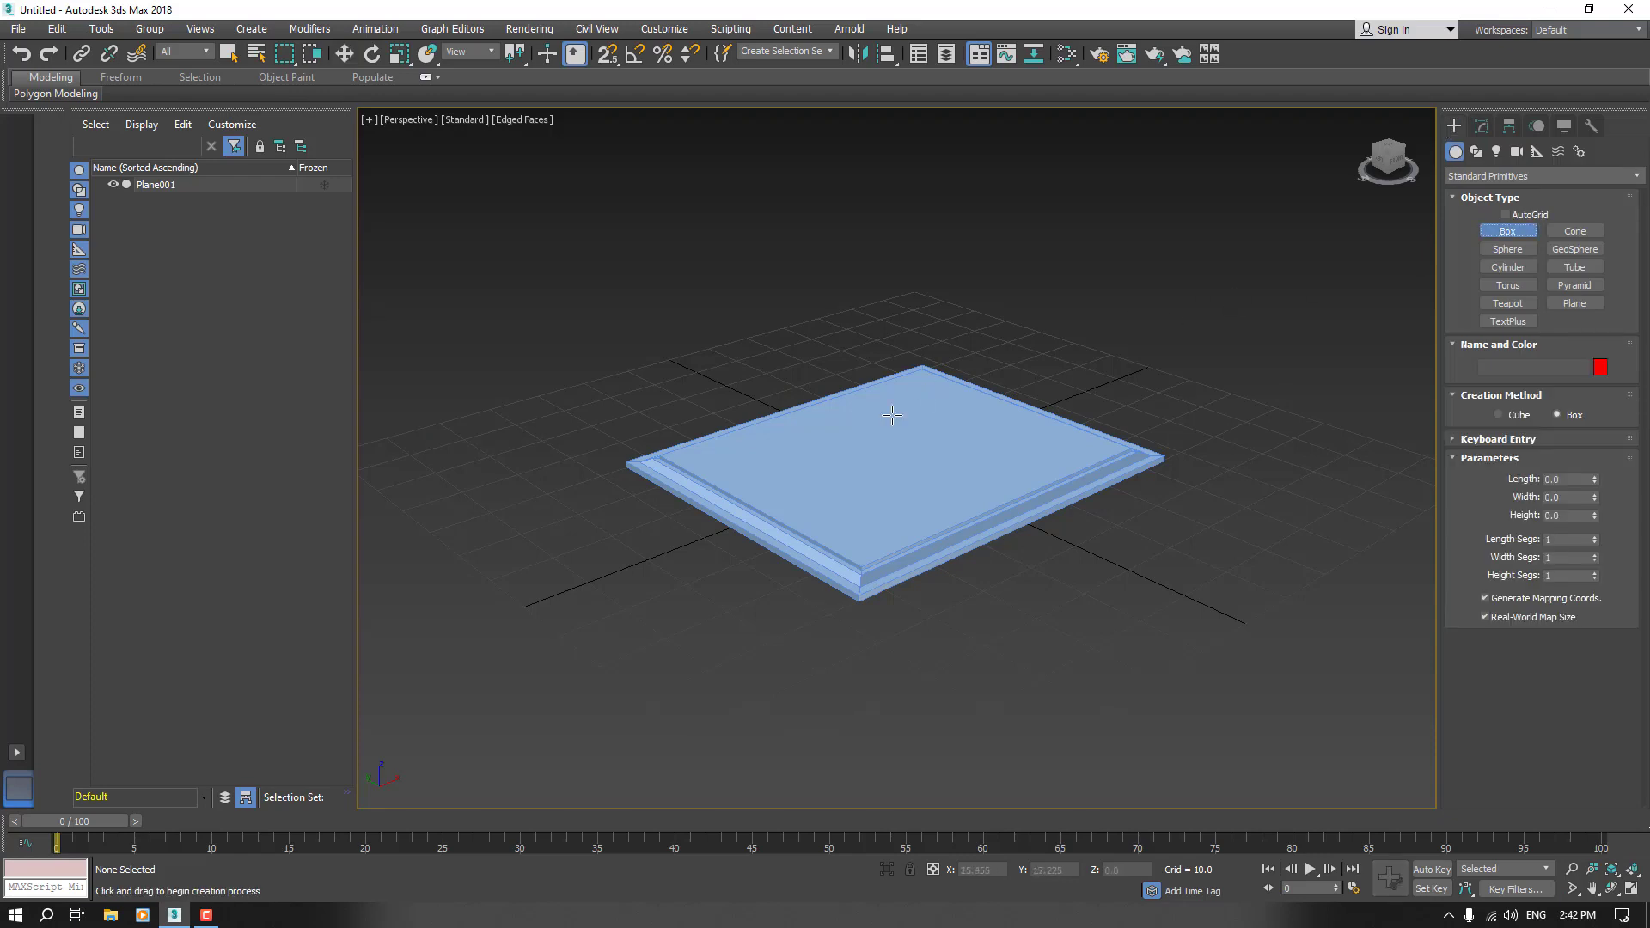
scroll(890, 415, up, 4)
scroll(876, 496, down, 2)
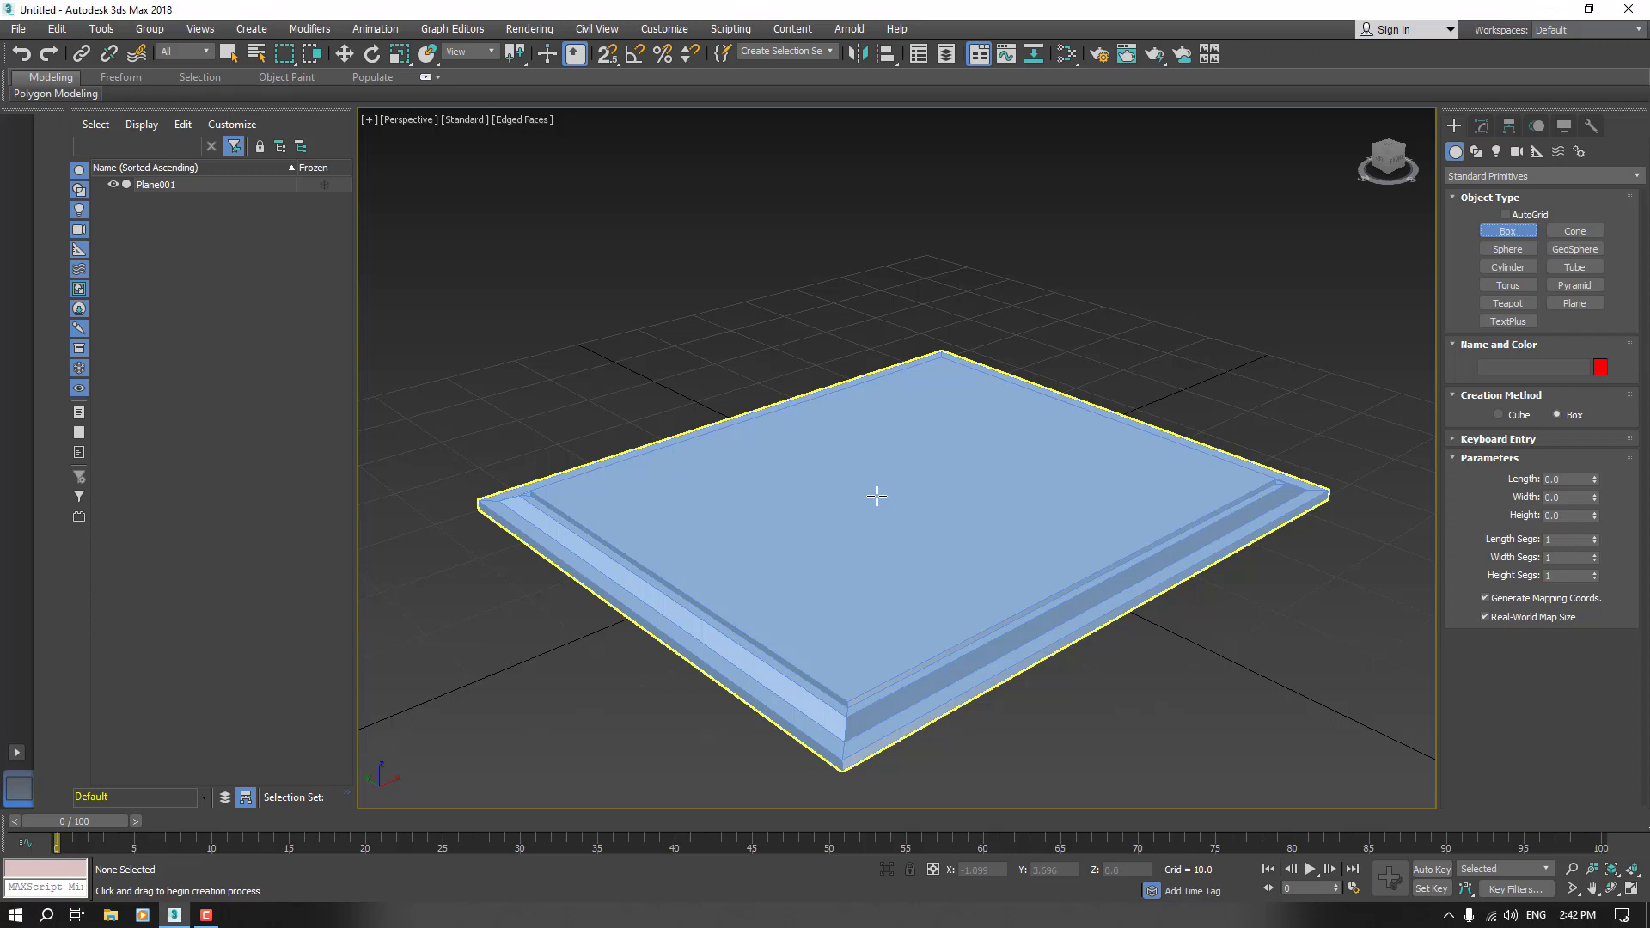
click(1505, 214)
drag(863, 486, 911, 477)
scroll(910, 199, down, 7)
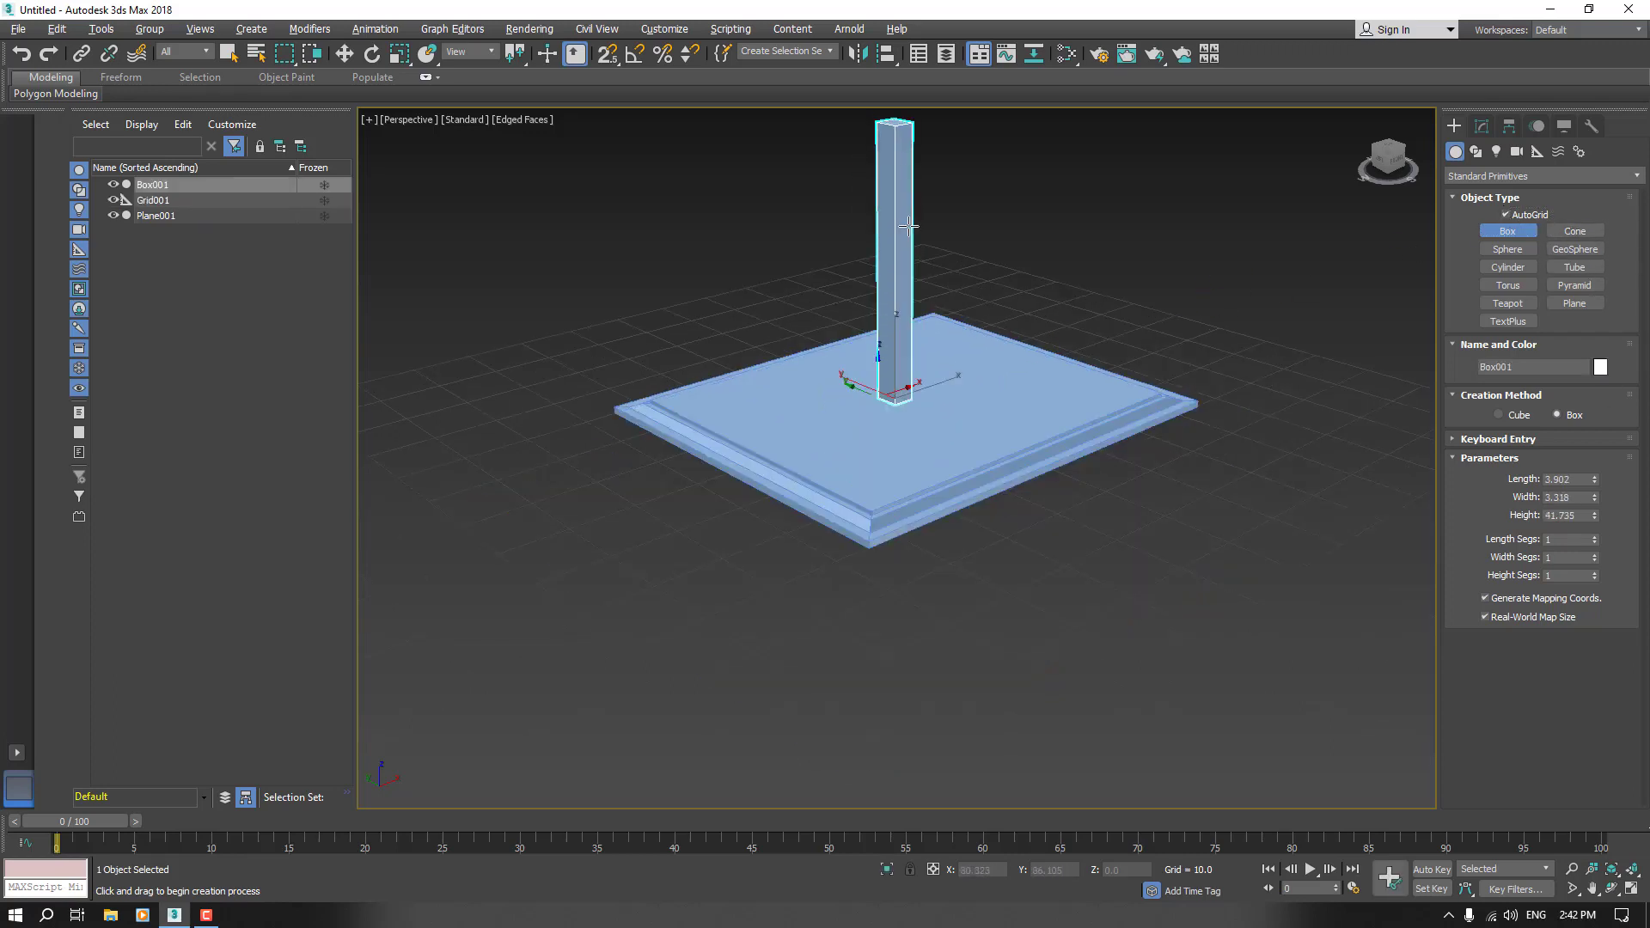
scroll(858, 455, up, 3)
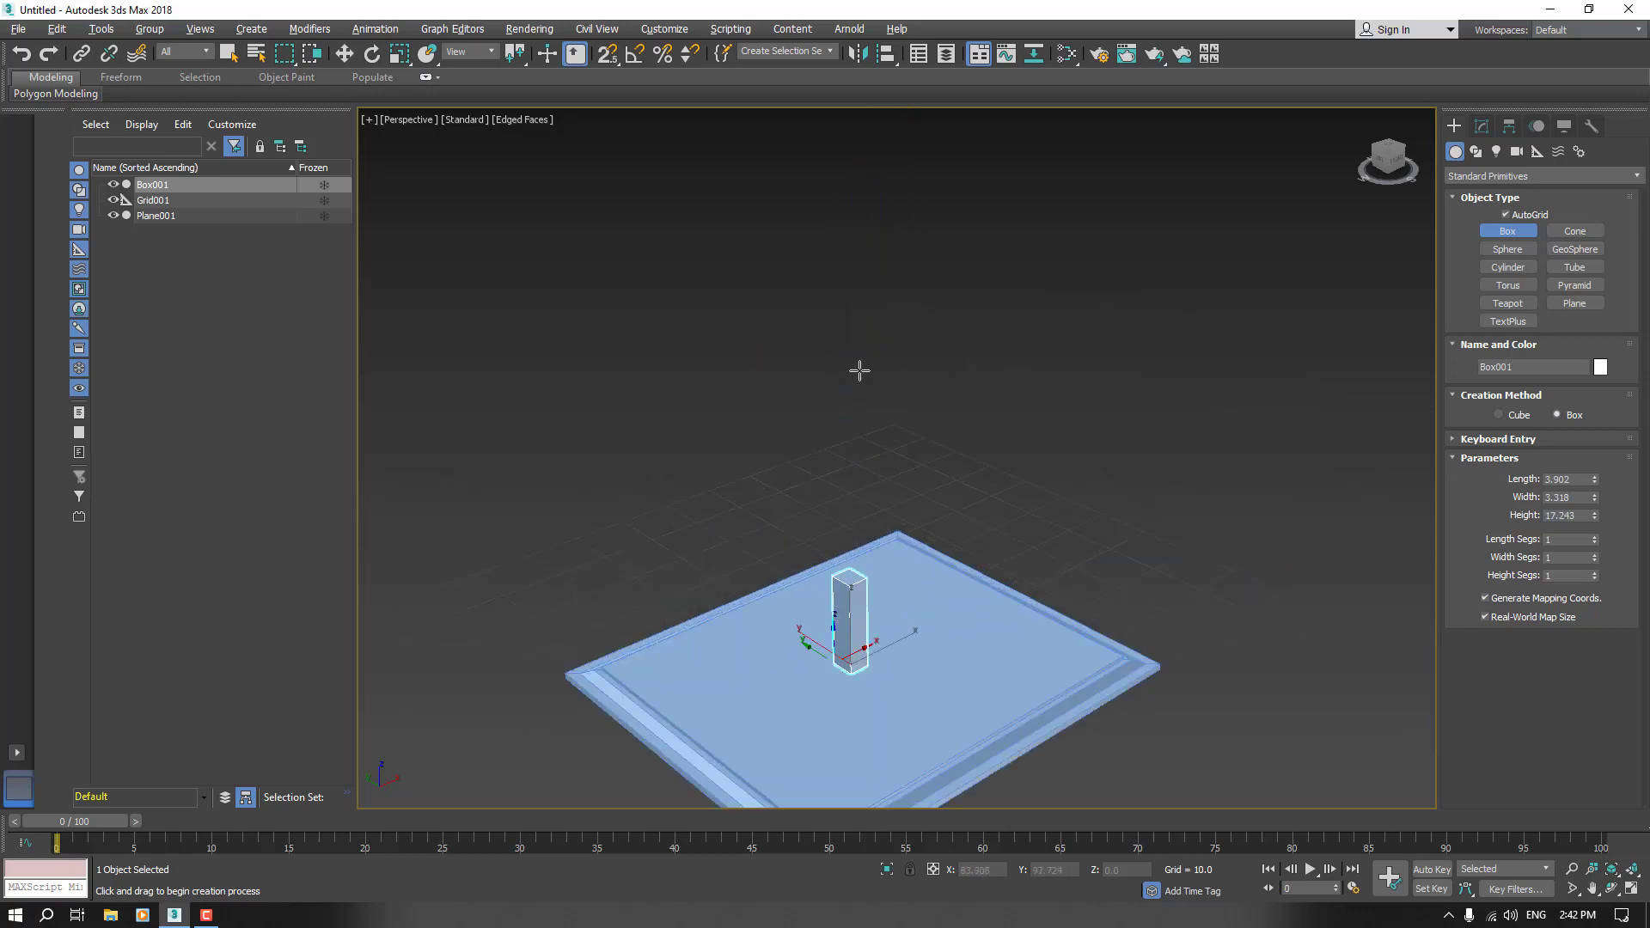
click(928, 178)
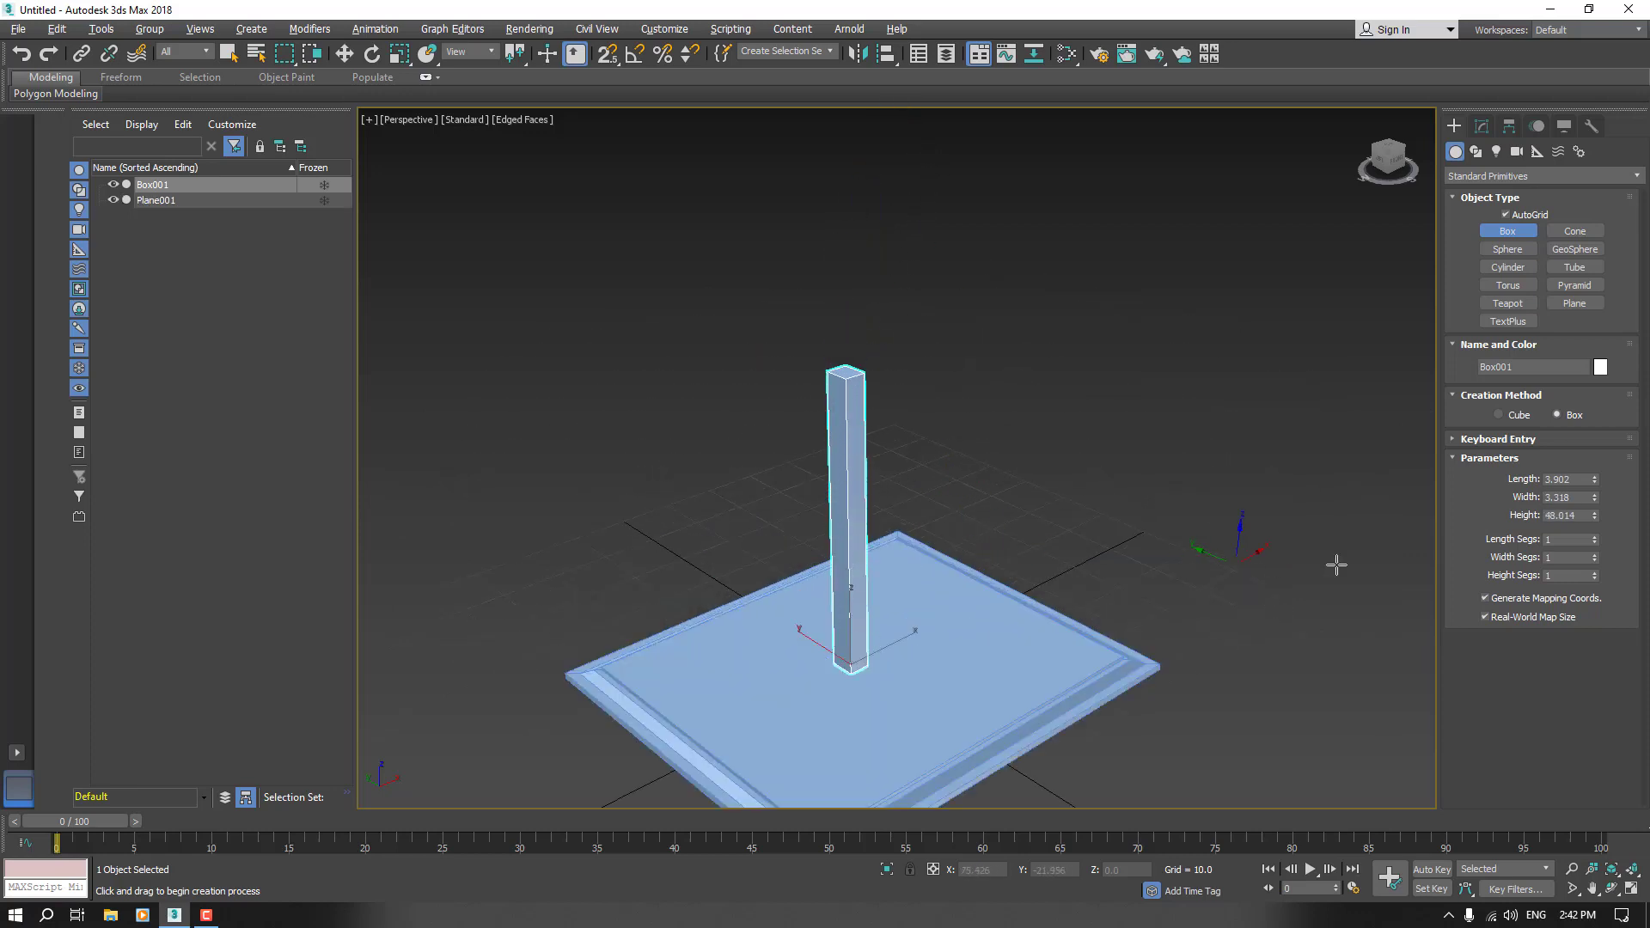
- Set the box's length to 3.0, width to 3.0 and height to 50
click(1543, 477)
text(3)
key(Tab)
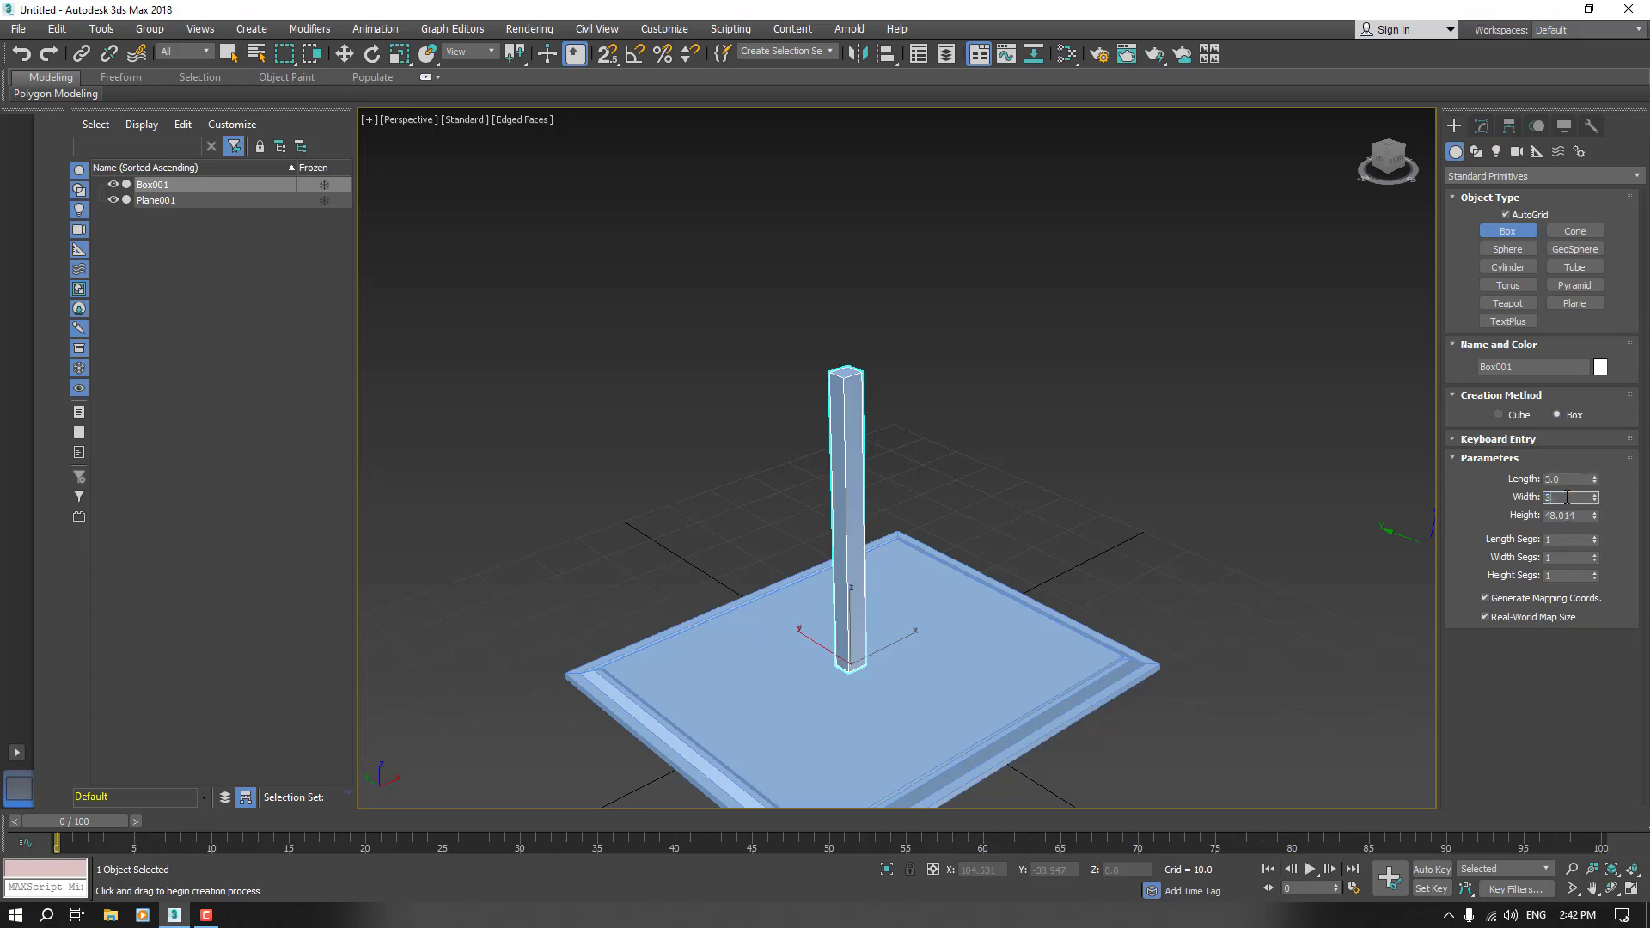
key(Tab)
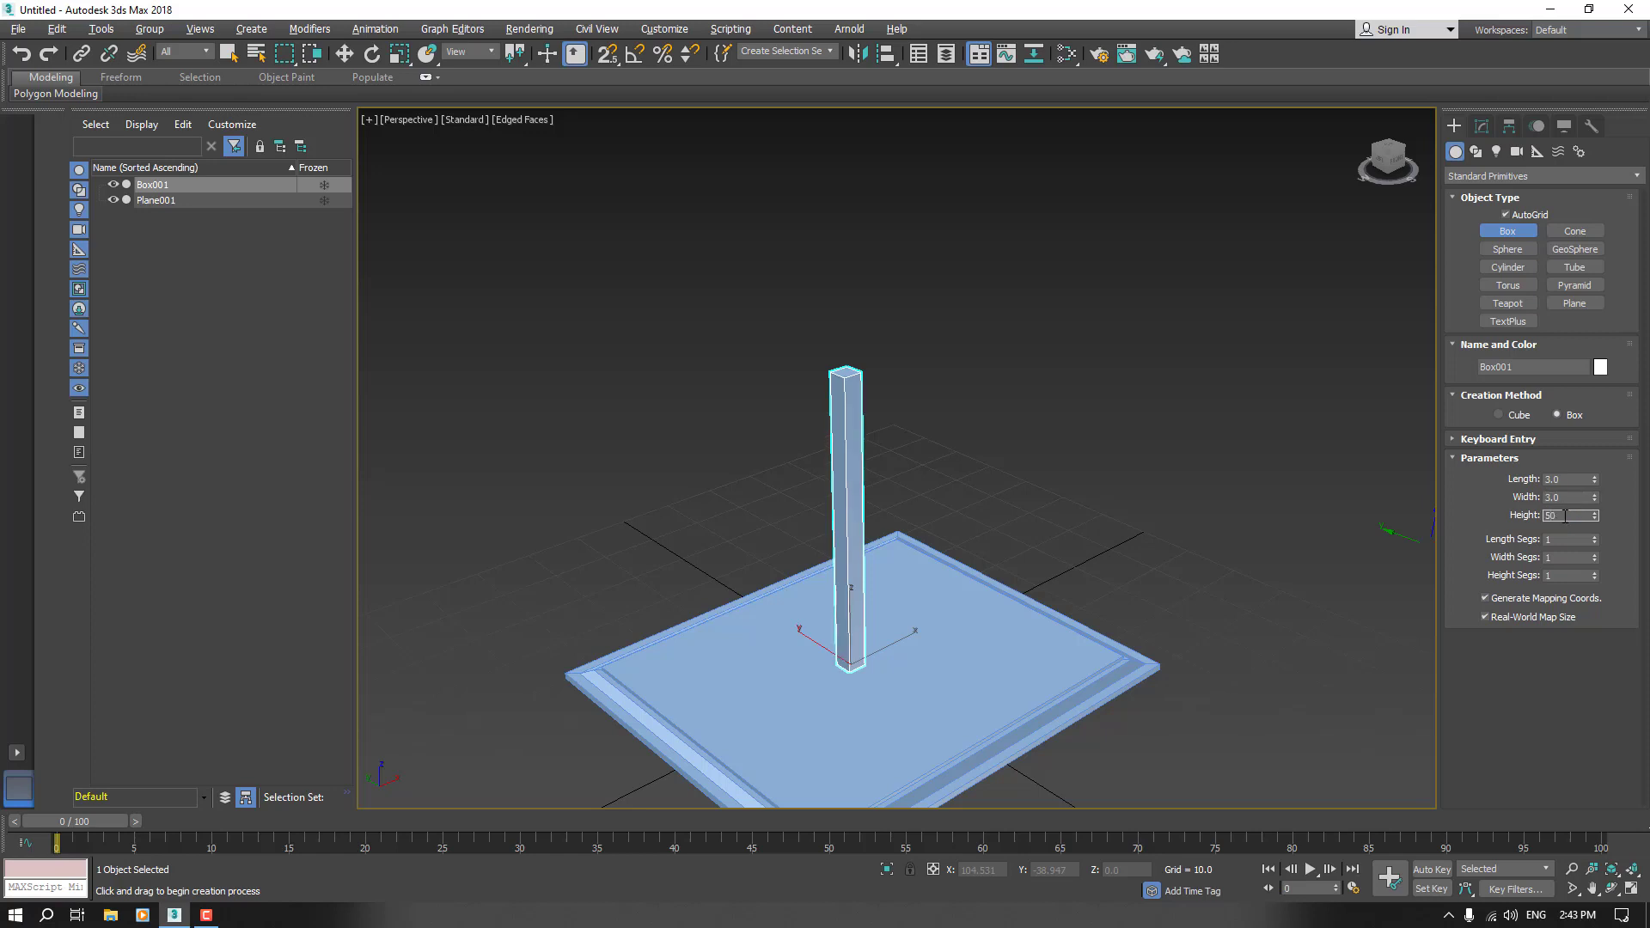
key(Return)
- Center the tall box on the base at X 0.0 and Y 0.0, and deselect it
click(346, 54)
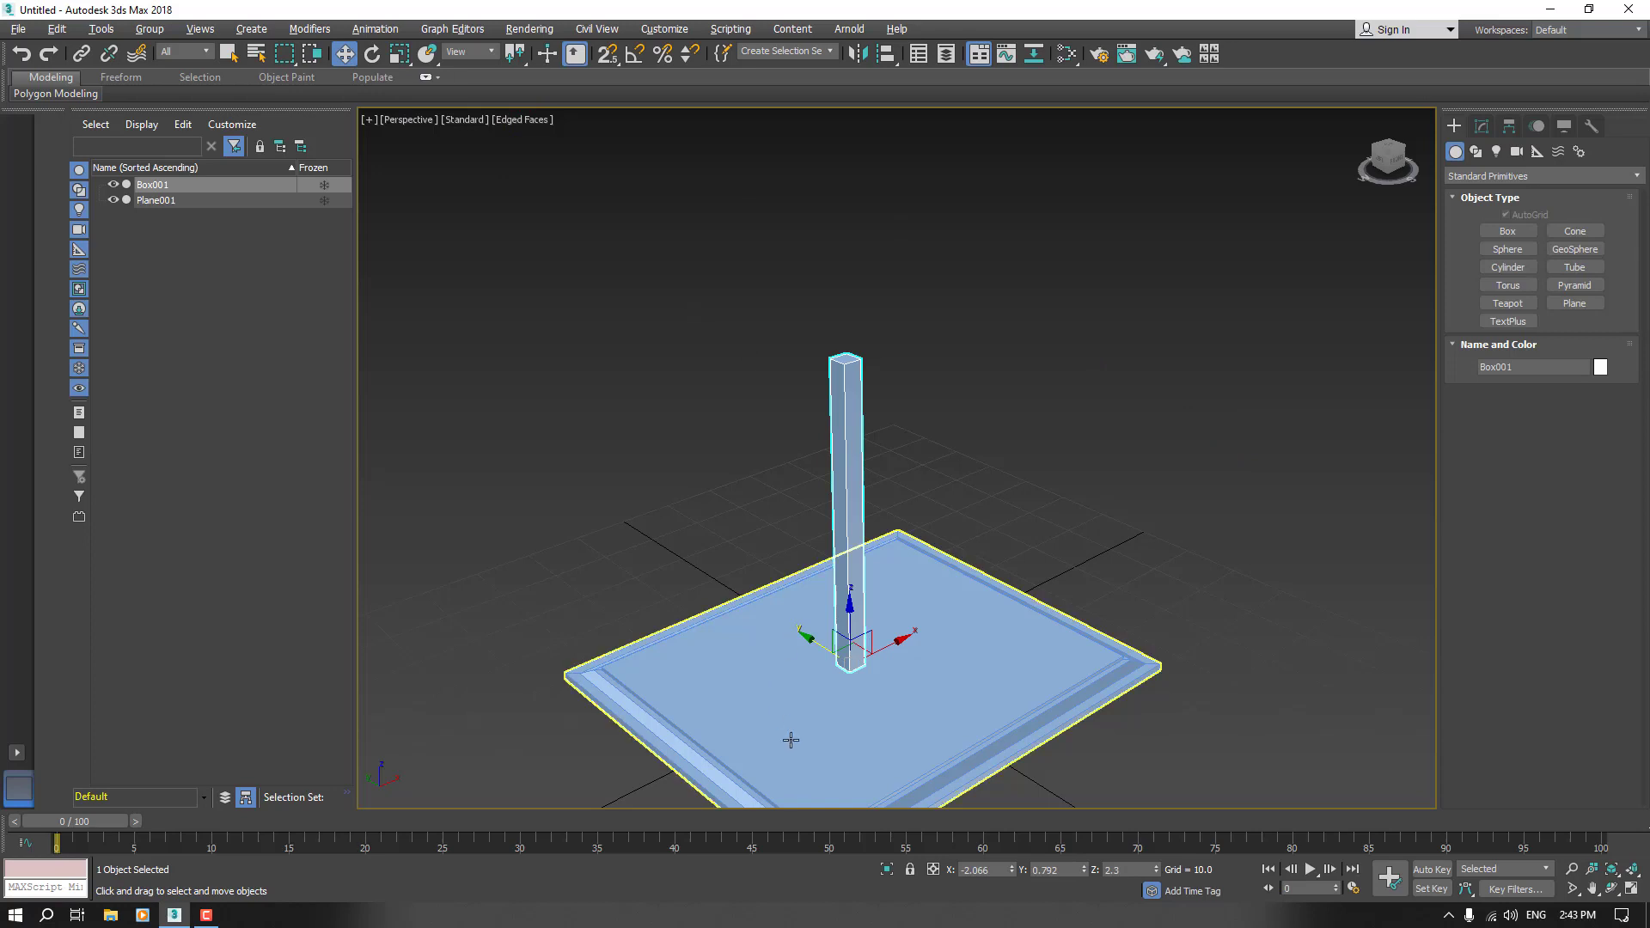
right_click(1011, 870)
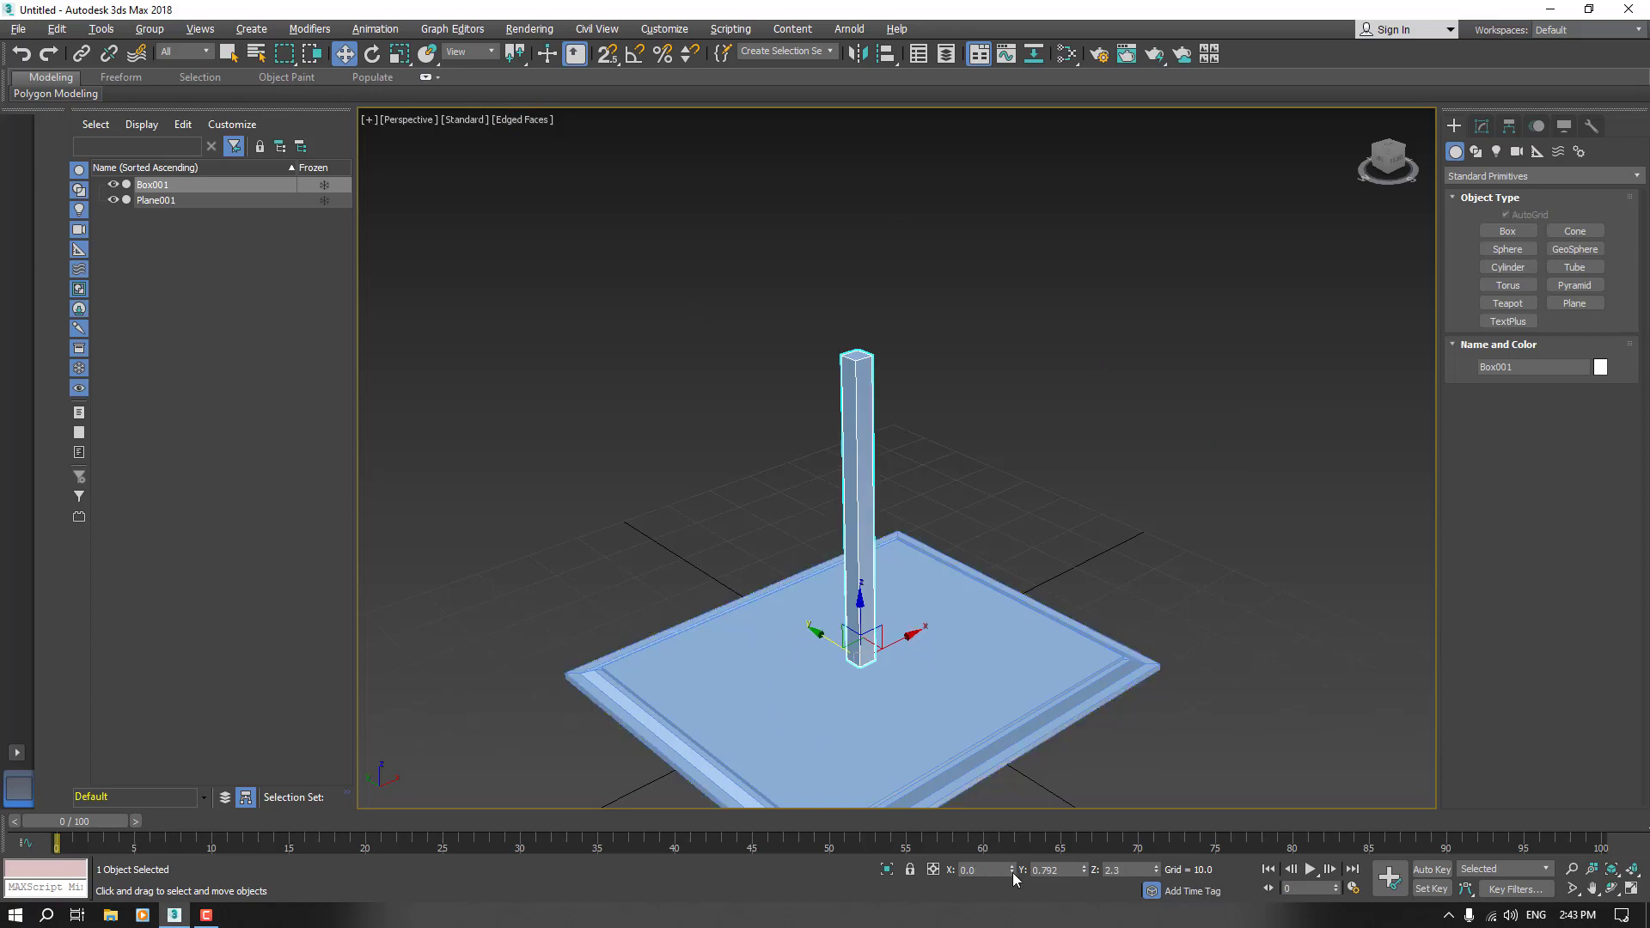
right_click(1083, 870)
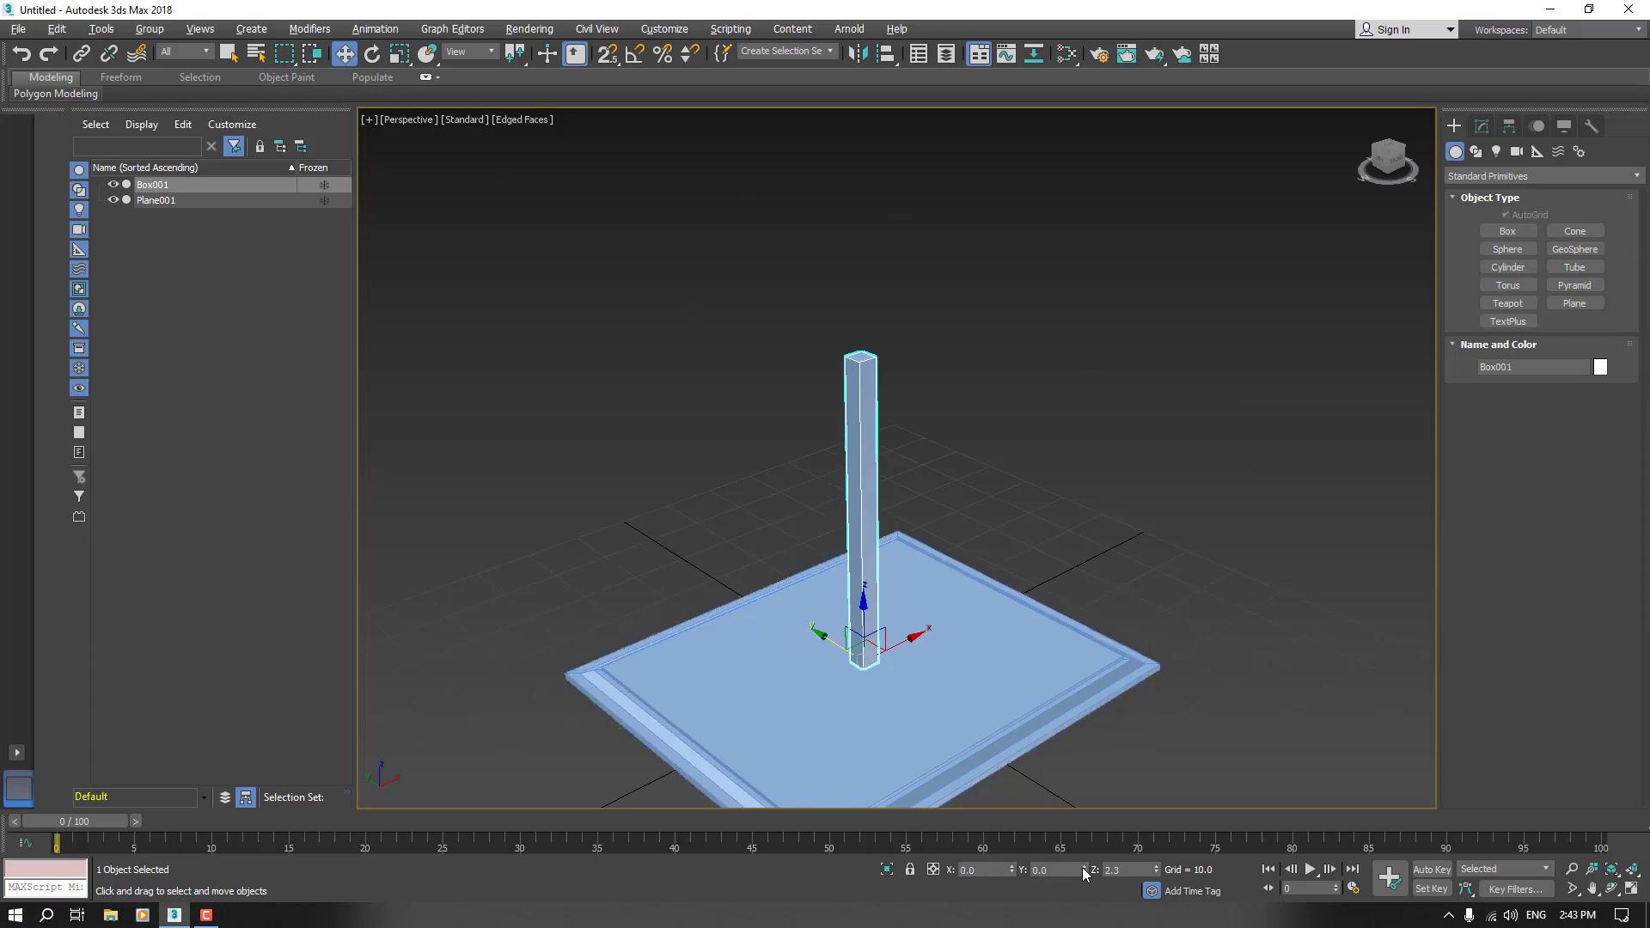
click(1103, 525)
click(867, 643)
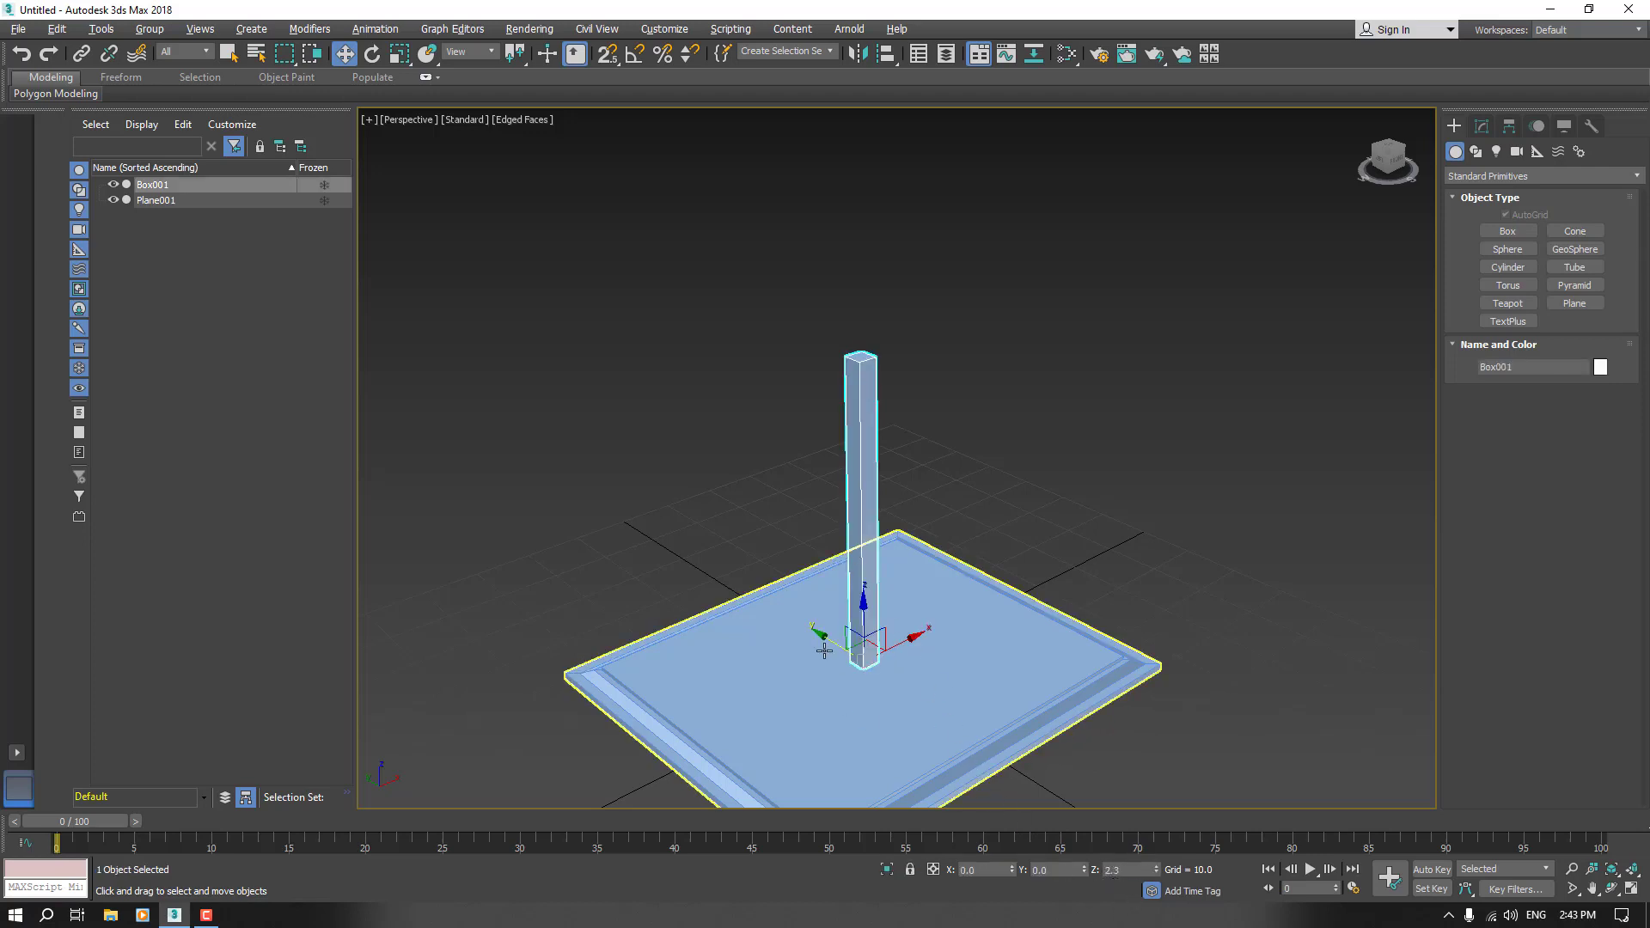
scroll(825, 649, down, 2)
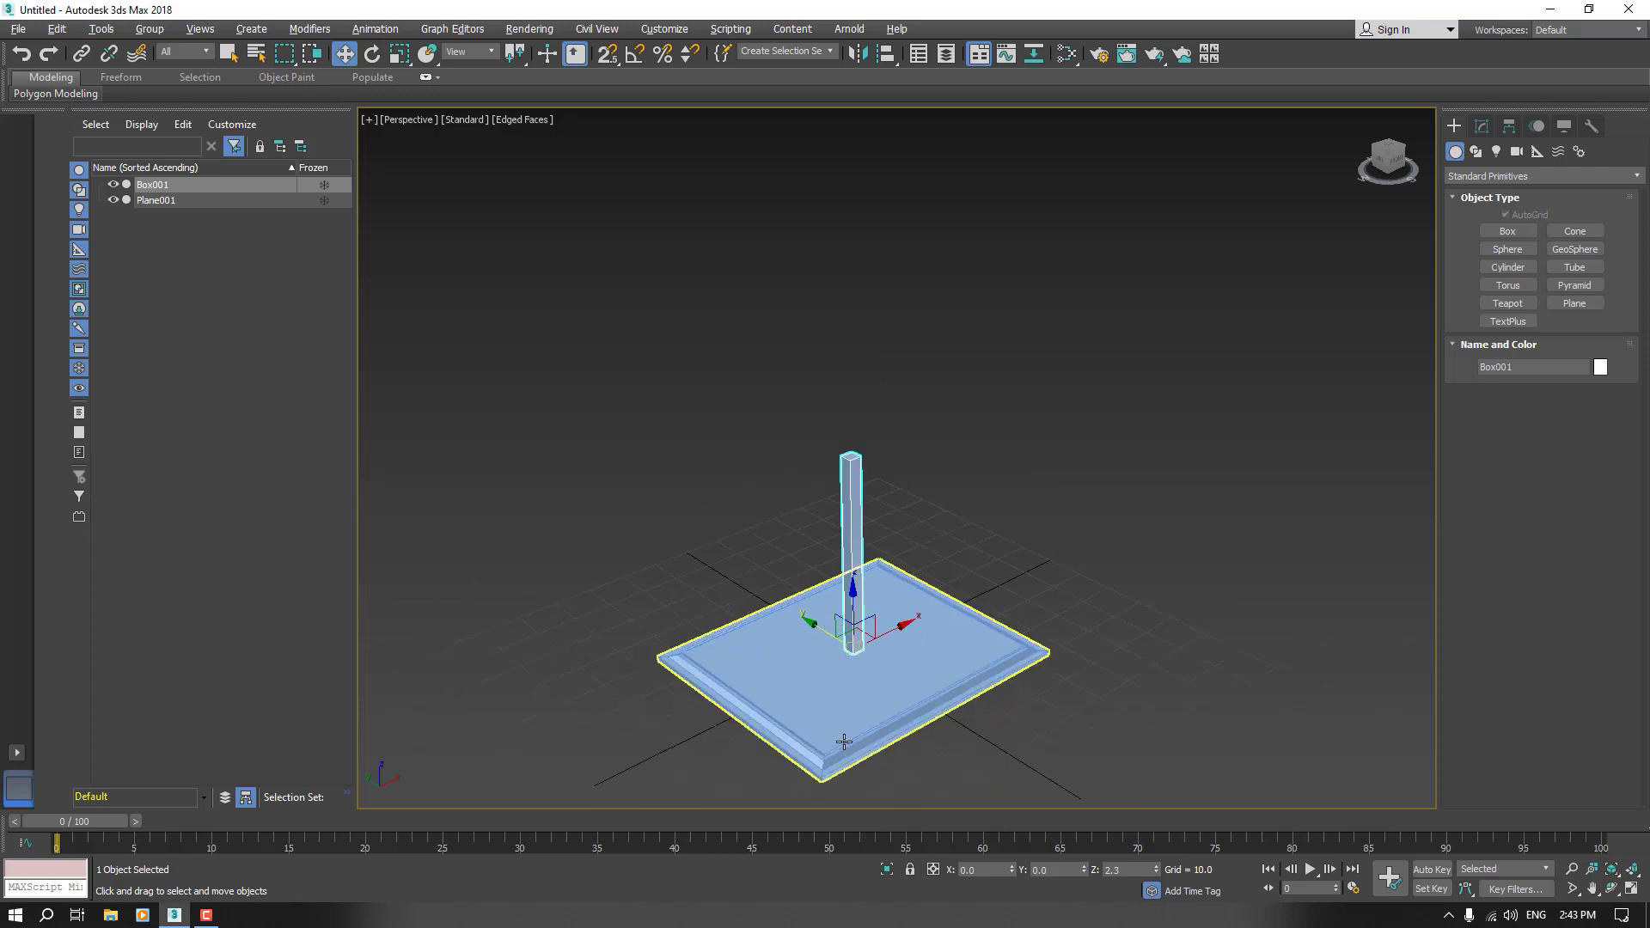
click(951, 555)
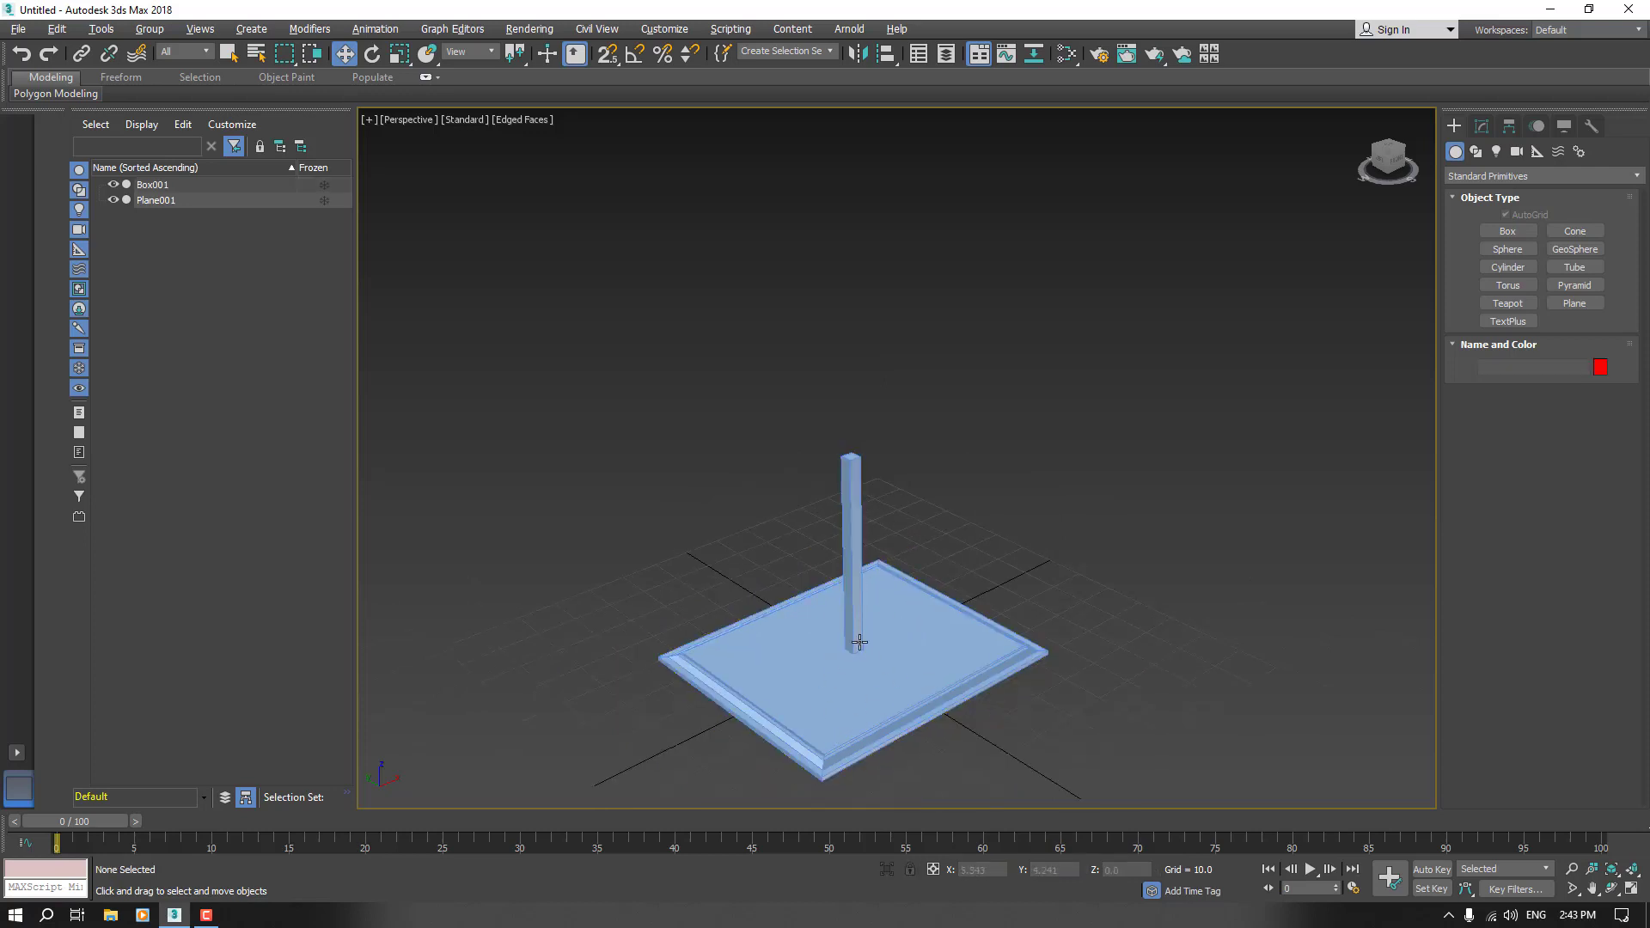
scroll(859, 643, up, 2)
scroll(859, 644, up, 2)
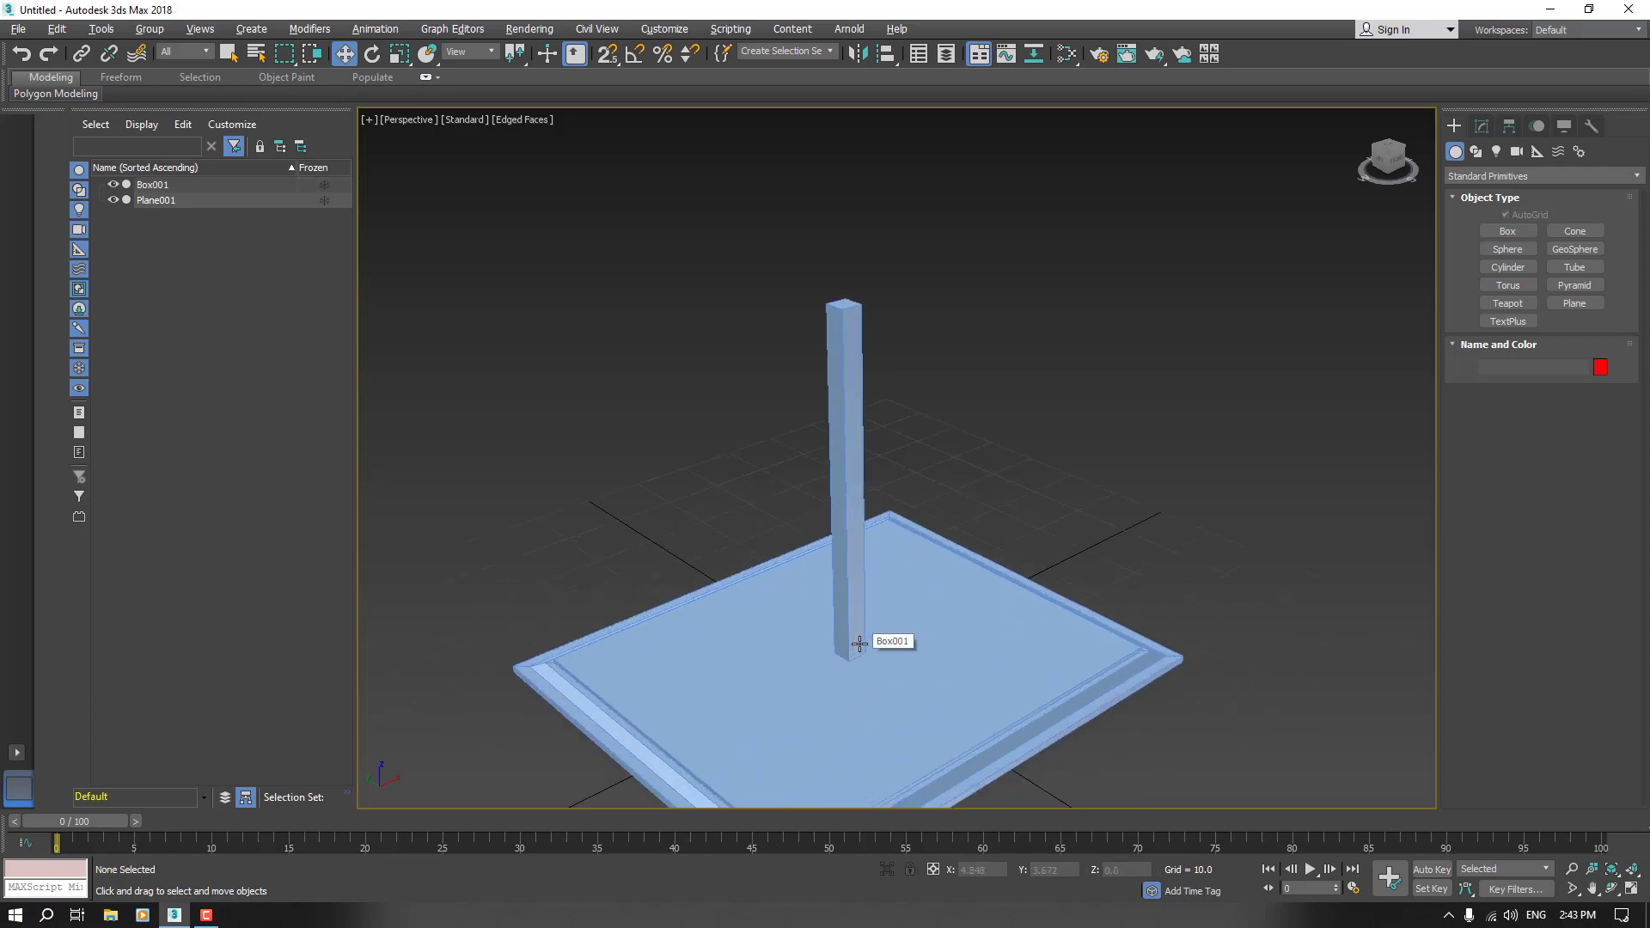
- Convert the tall post to an Editable Poly and select all of its edges
click(849, 381)
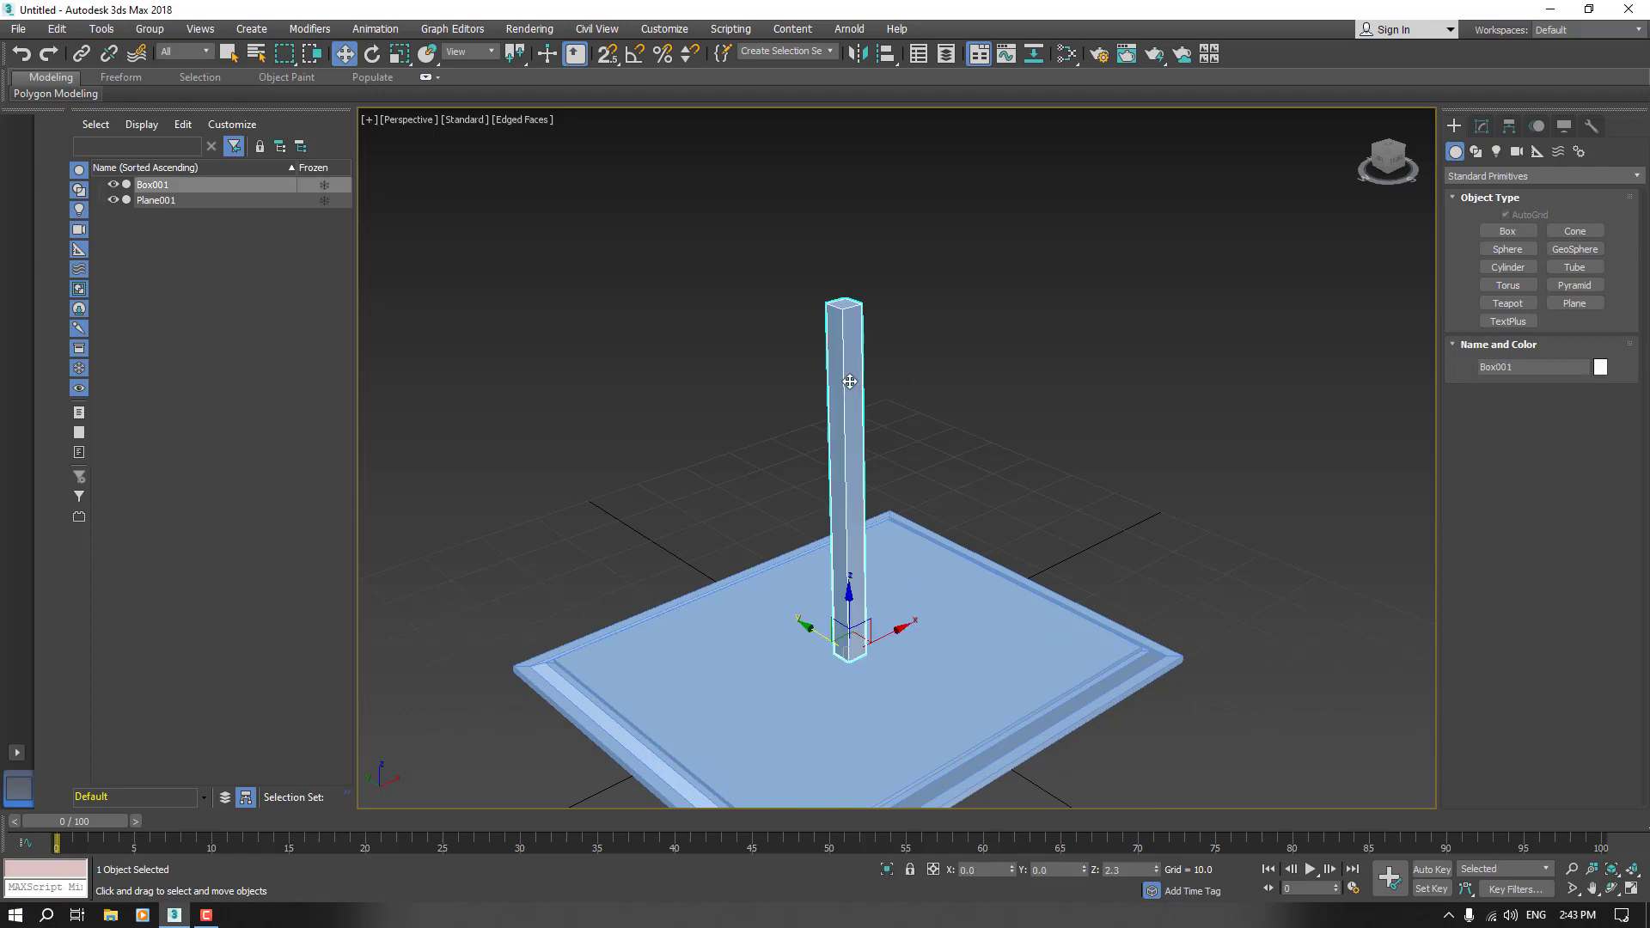
right_click(849, 381)
mouse_move(885, 554)
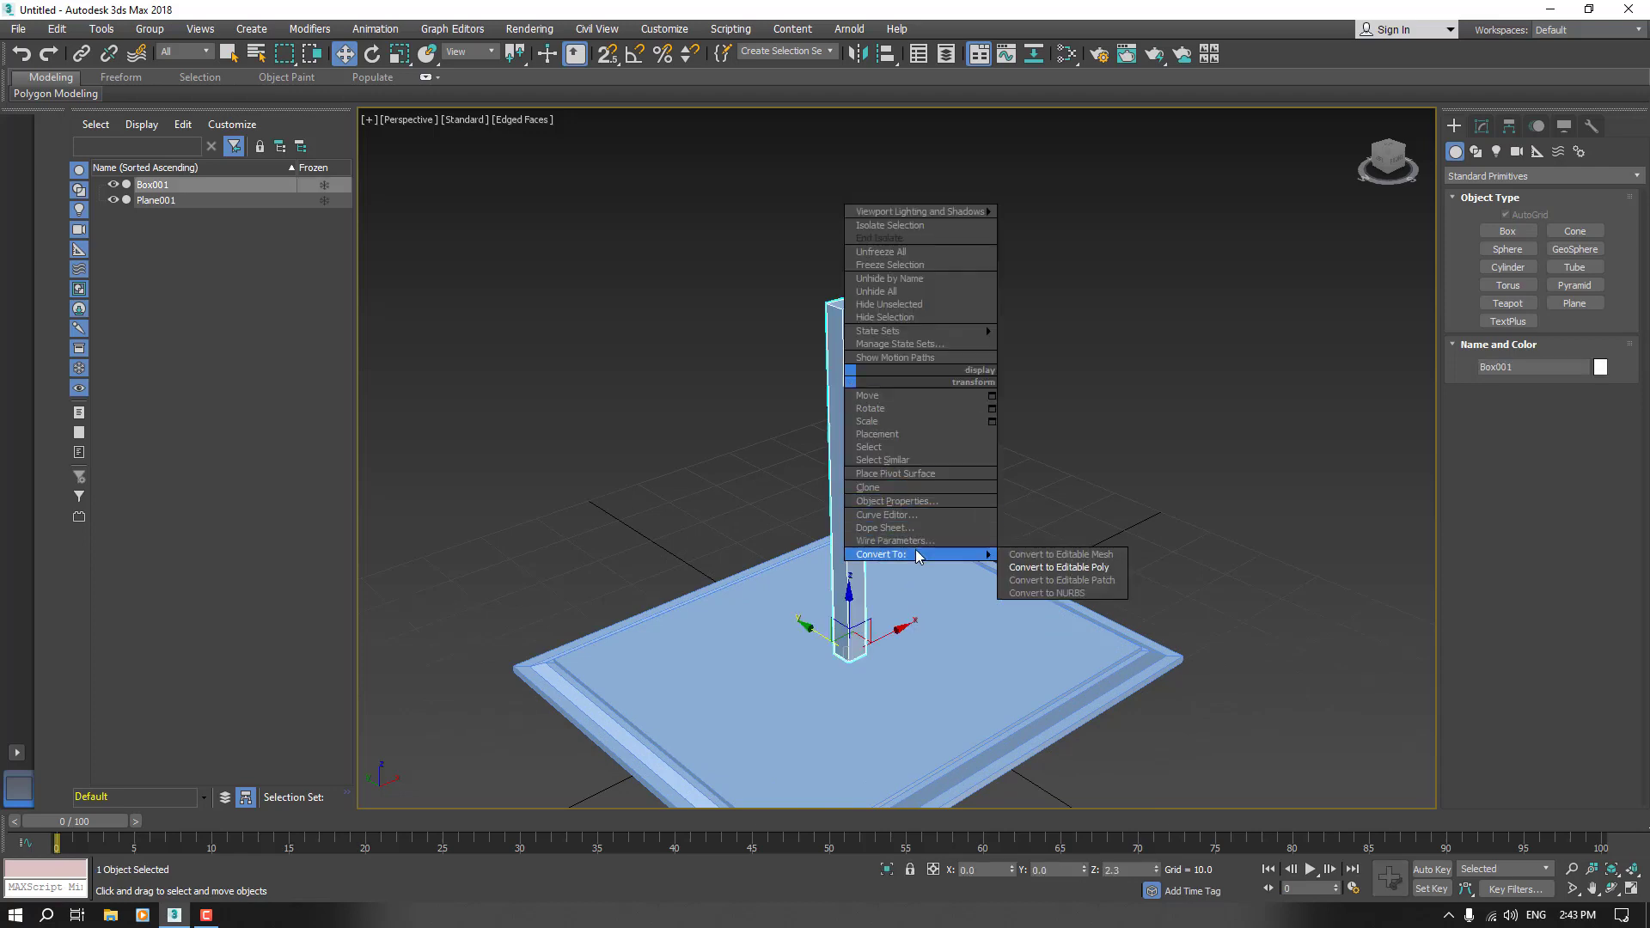
click(1093, 569)
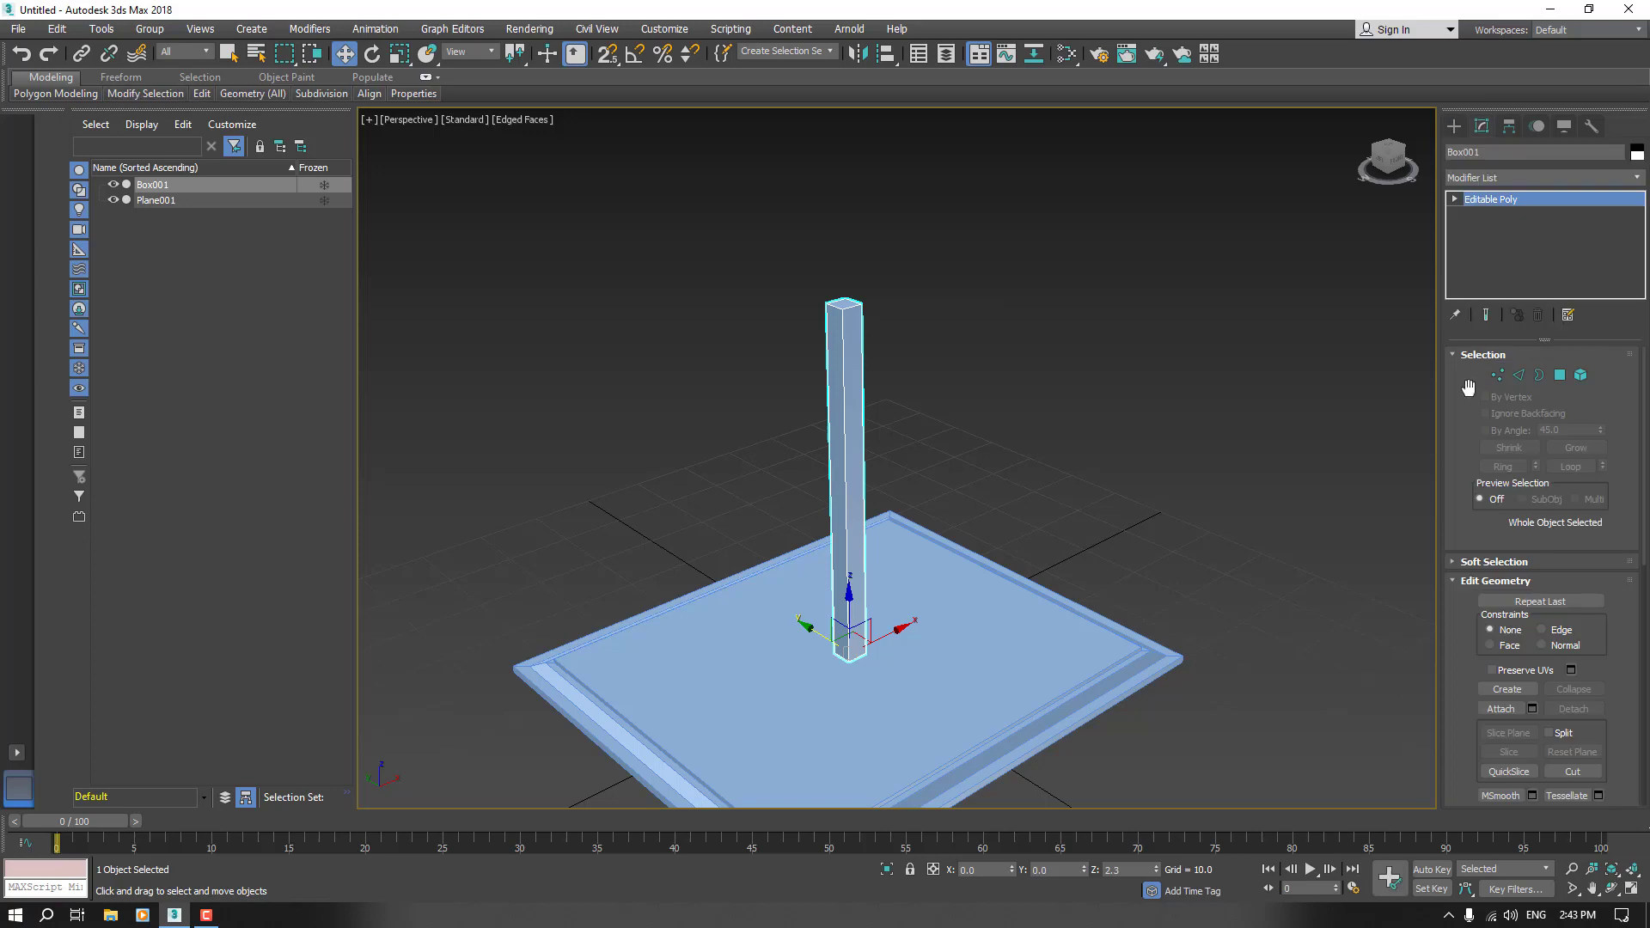
click(1454, 199)
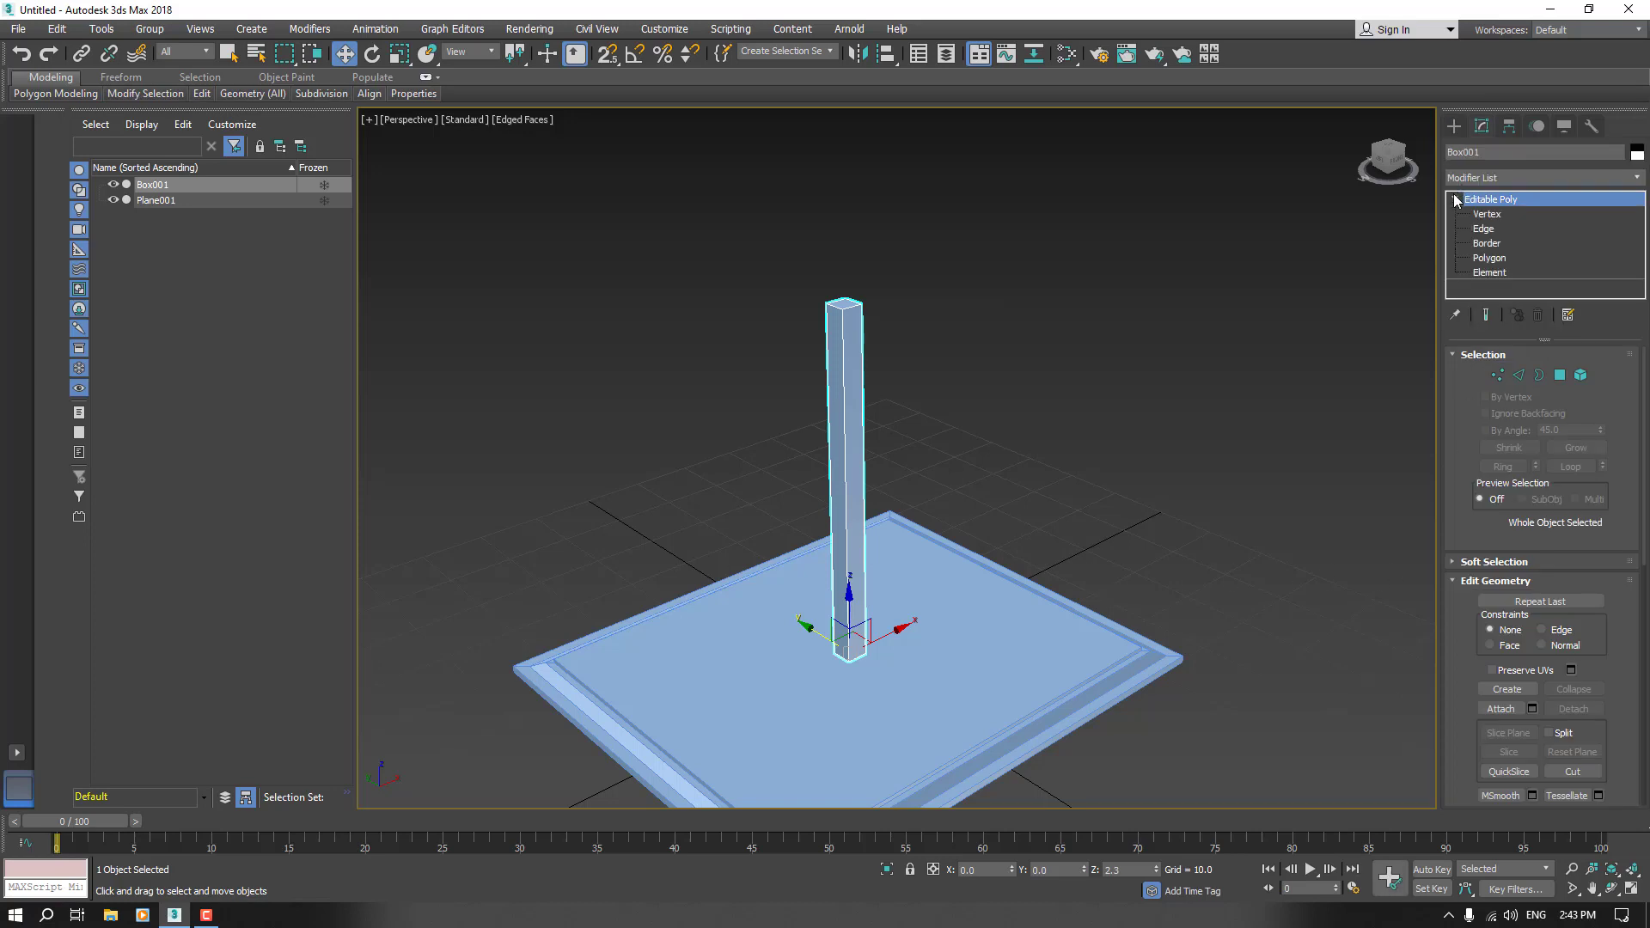
click(1485, 228)
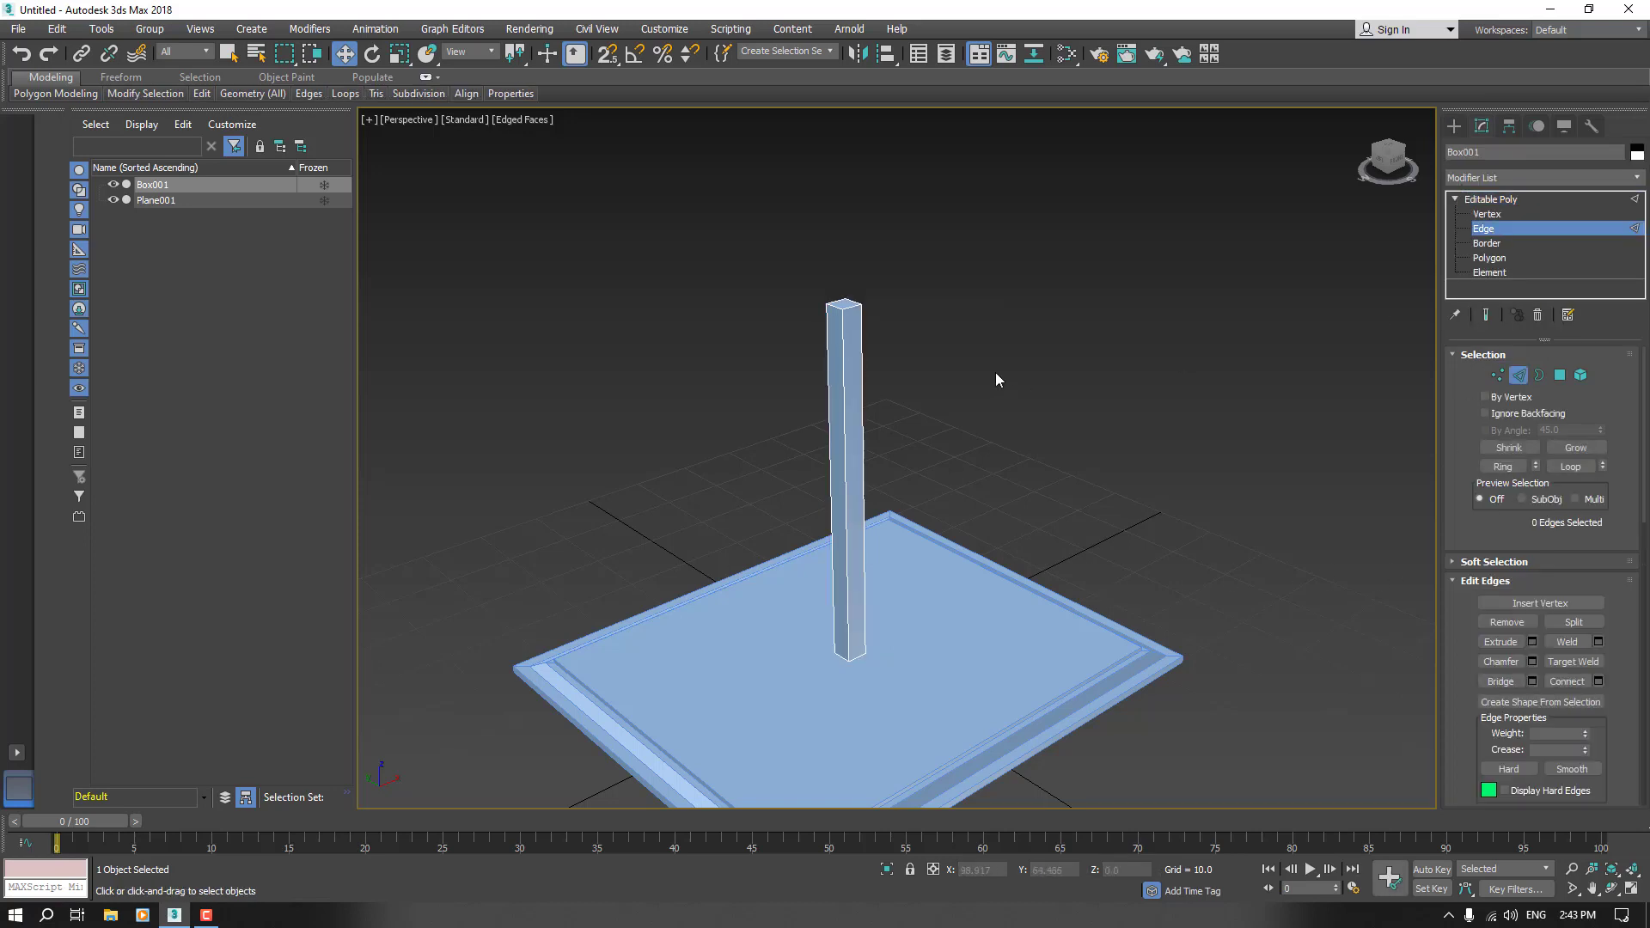
key(ctrl+a)
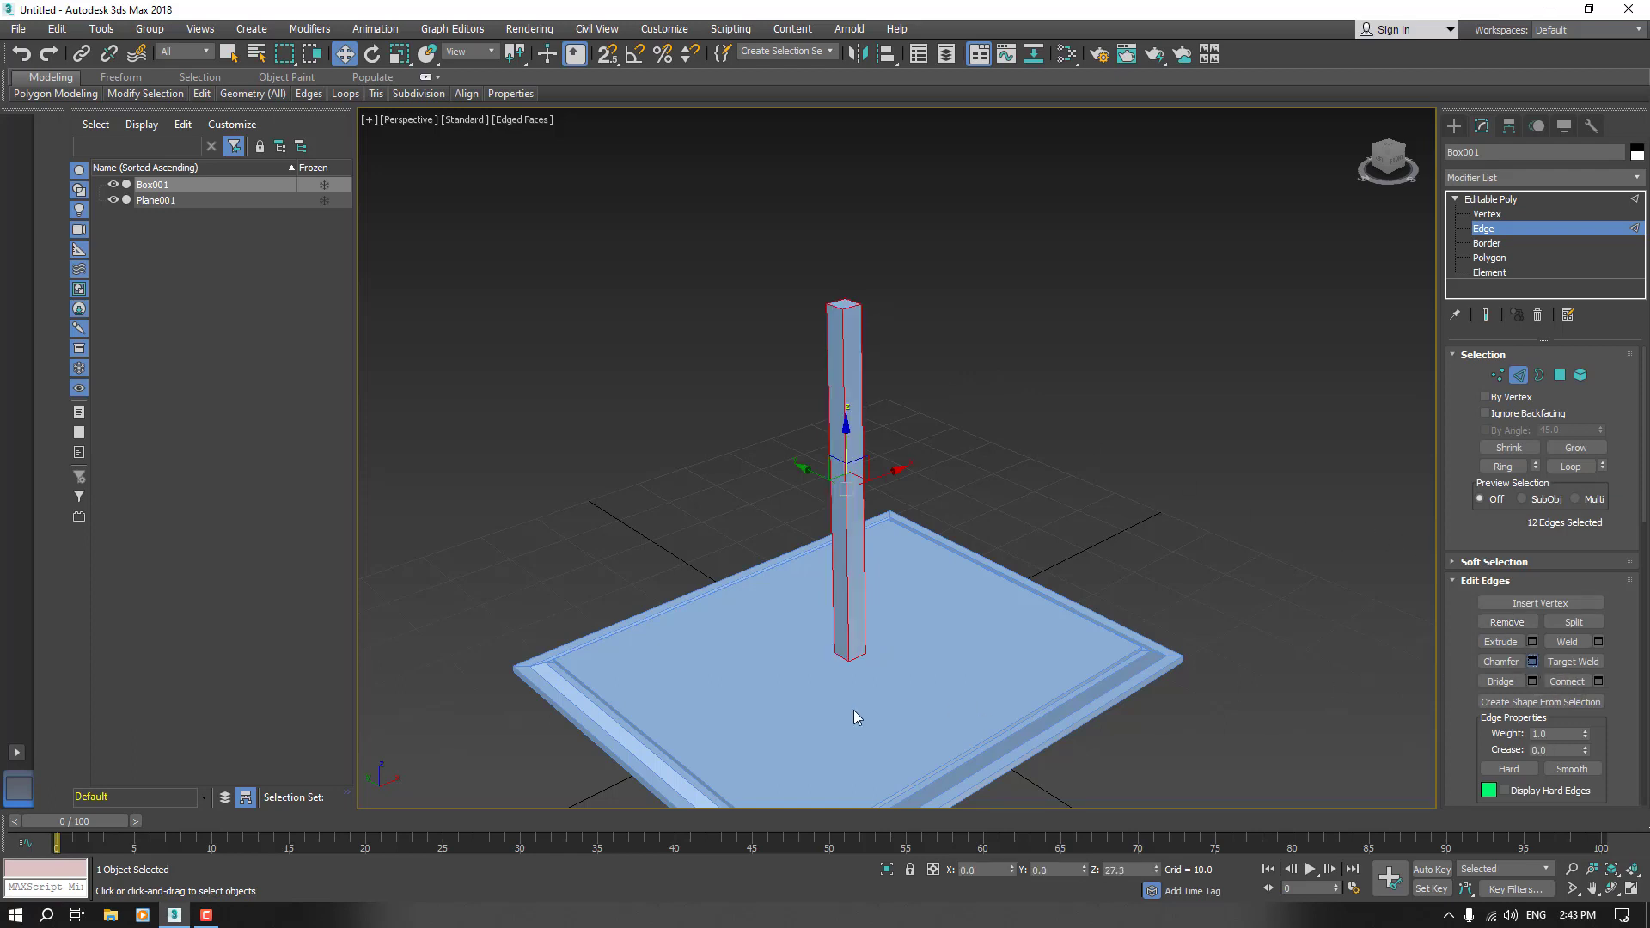
- Chamfer the post's selected edges using the Quad Chamfer type with an edge chamfer amount of 0.02
scroll(848, 712, up, 3)
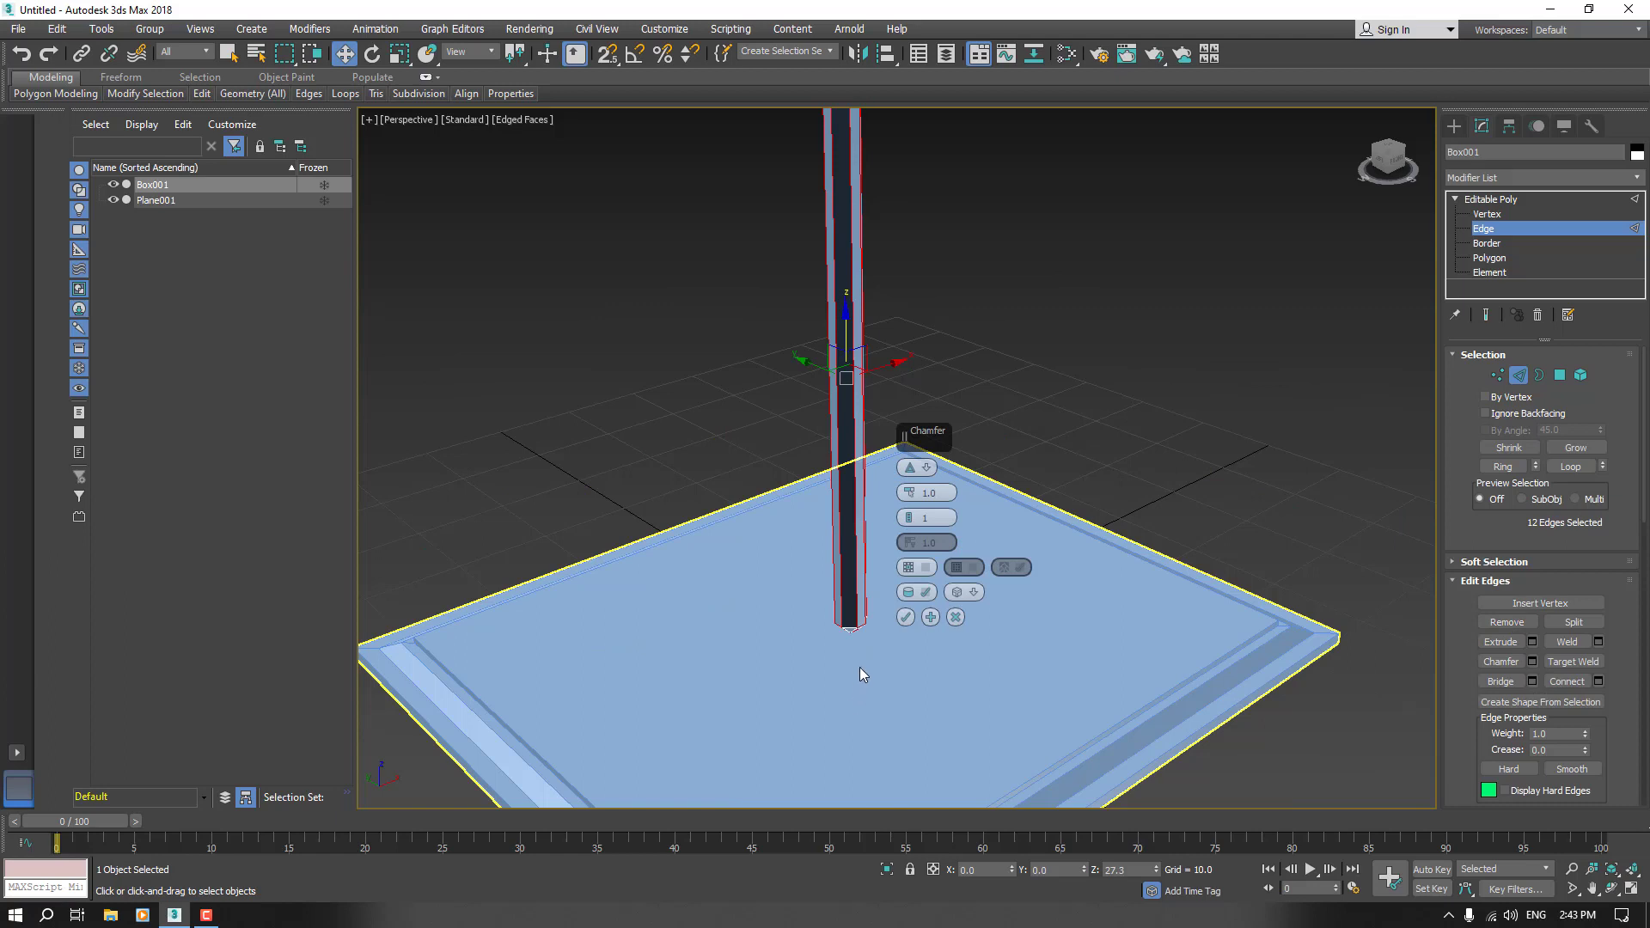
click(911, 469)
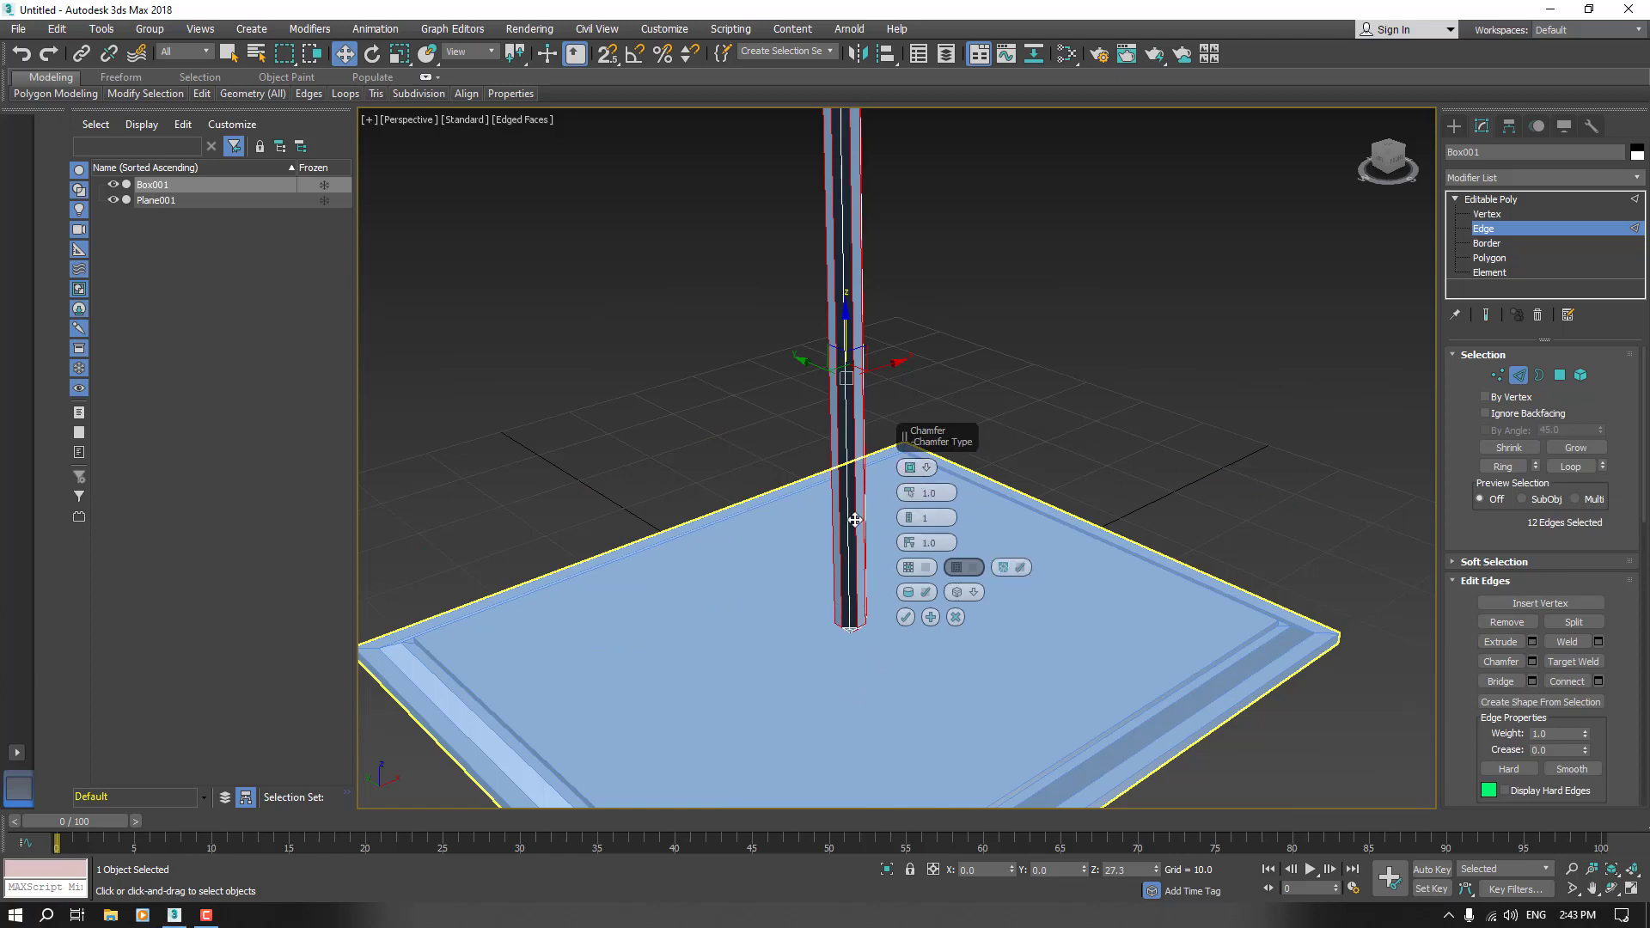
drag(908, 493, 907, 501)
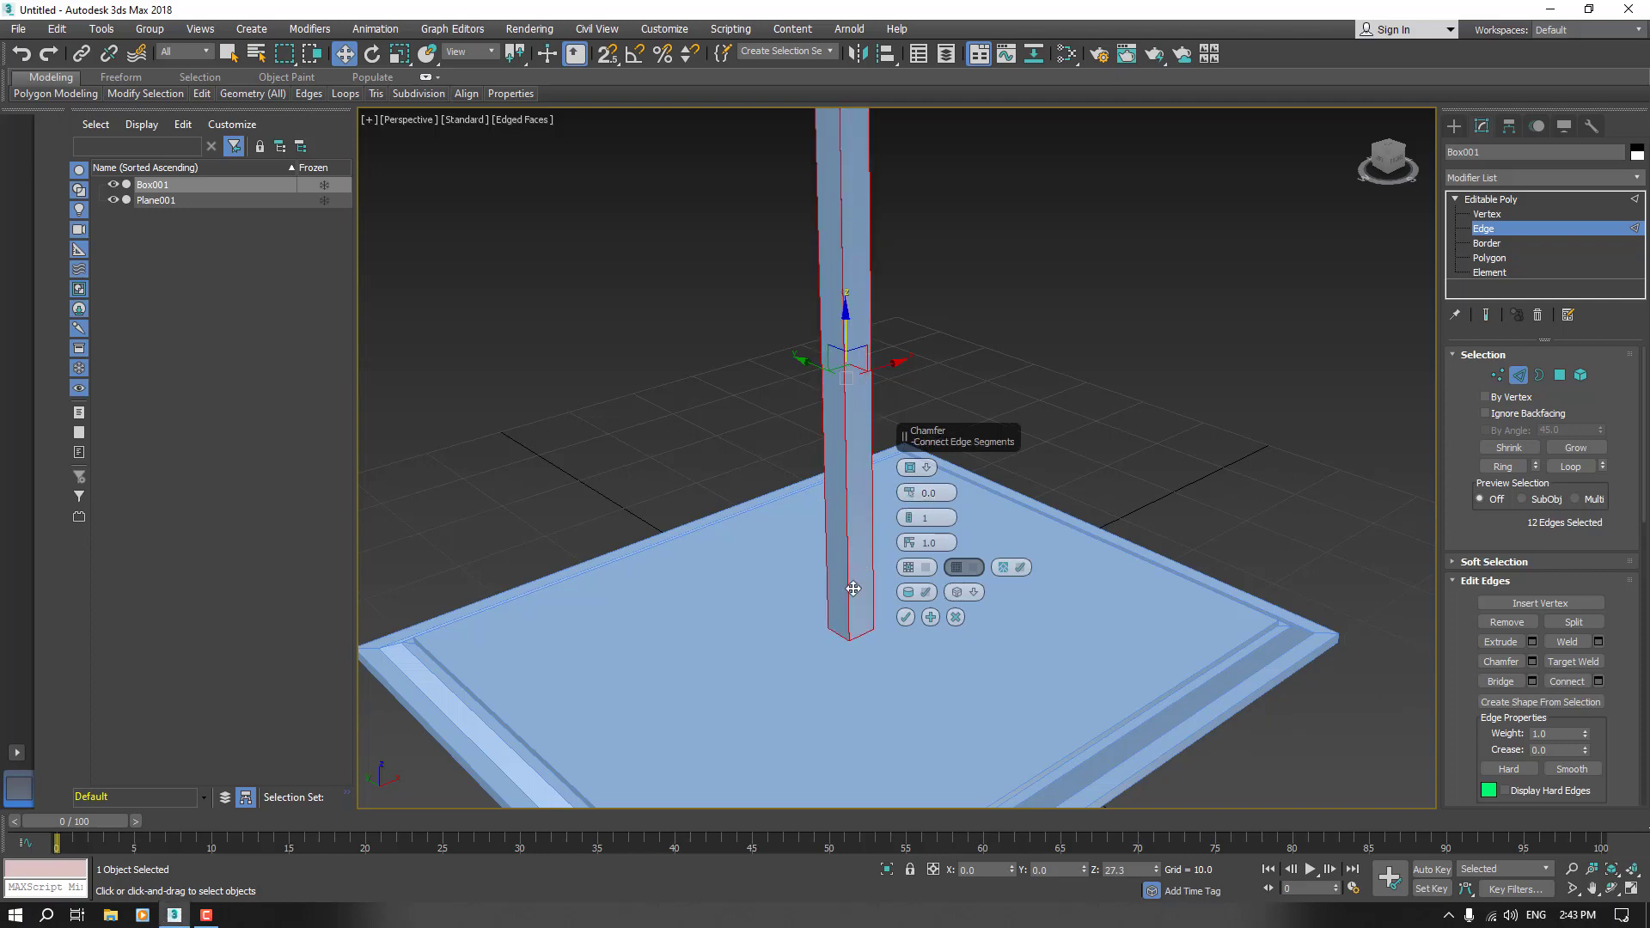
scroll(853, 624, up, 5)
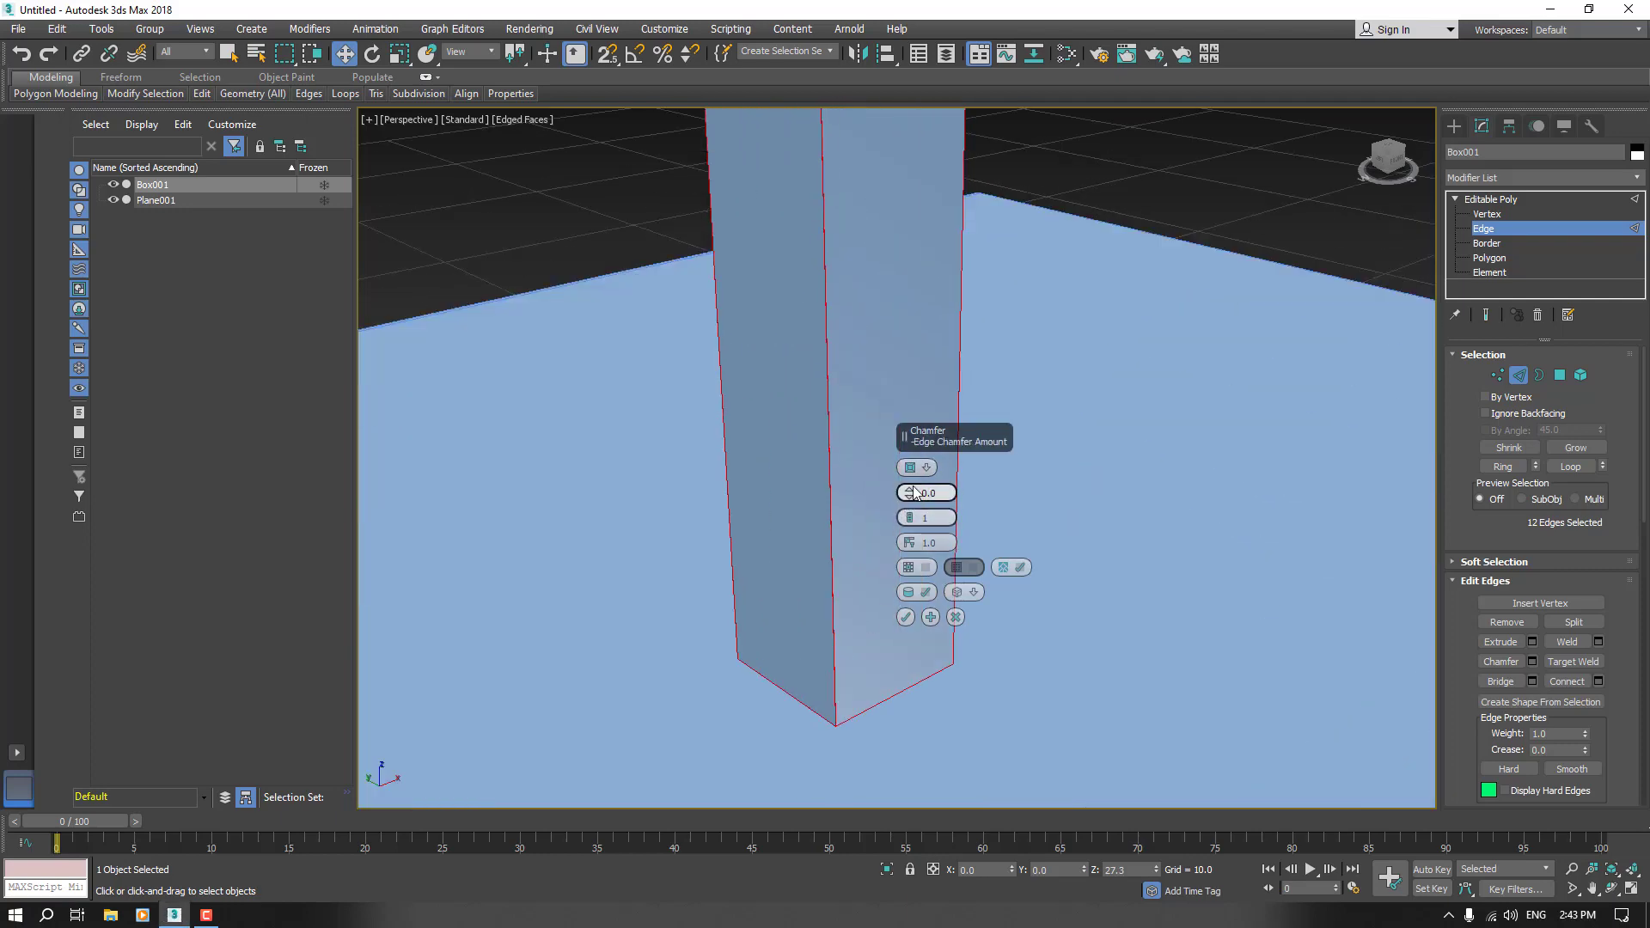
drag(909, 493, 909, 486)
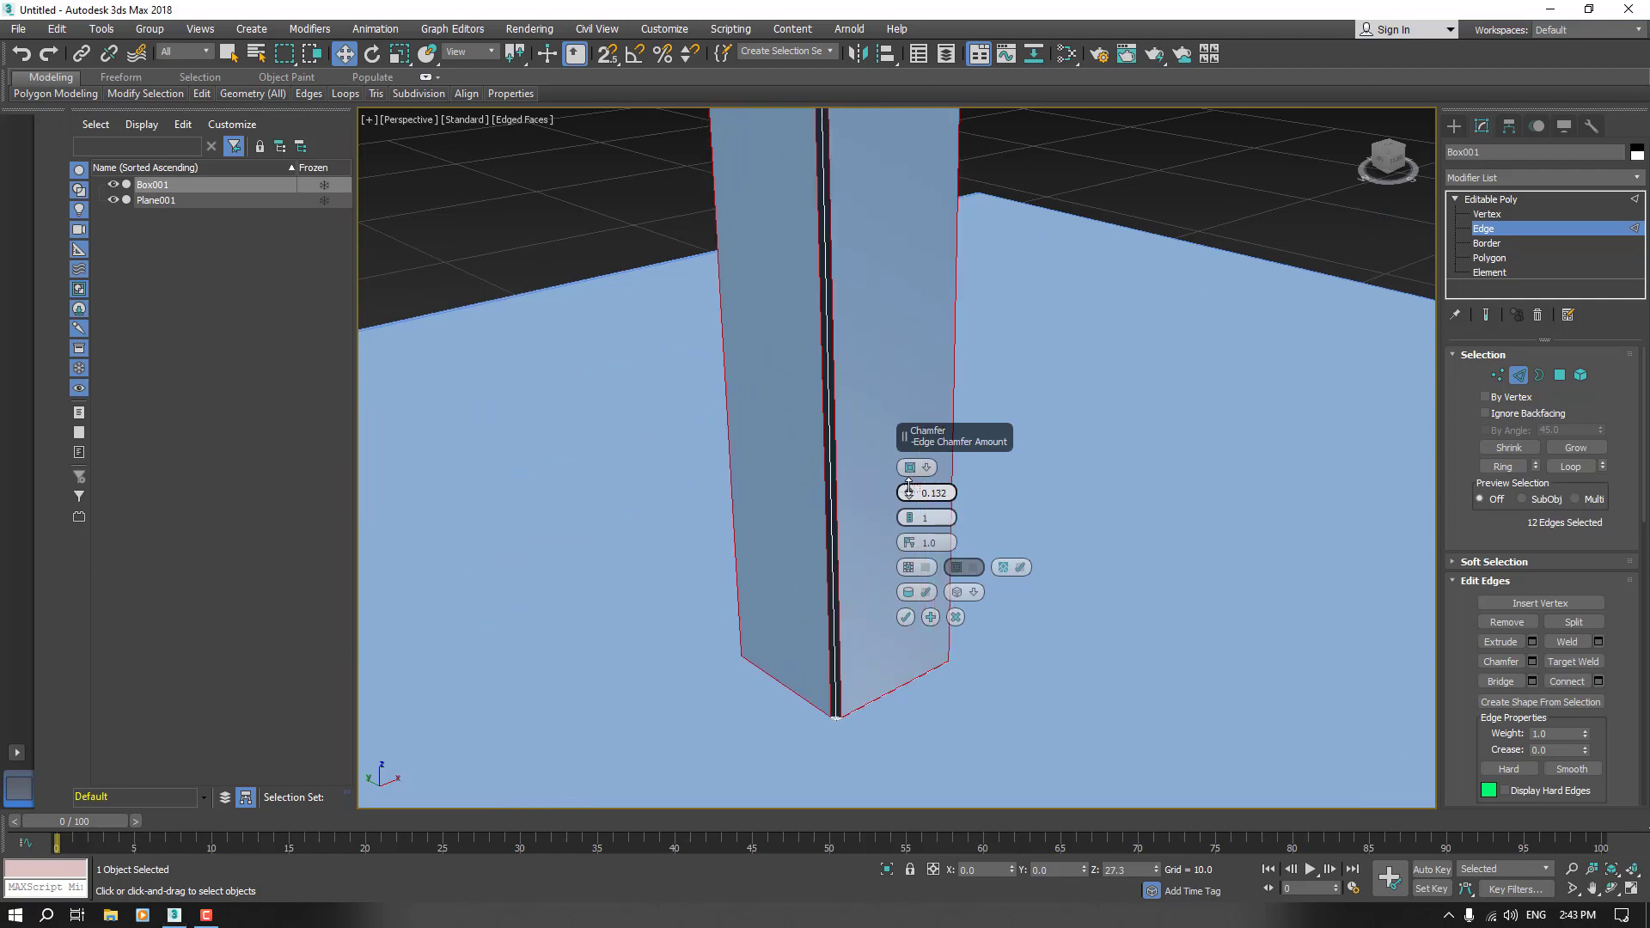
double_click(933, 492)
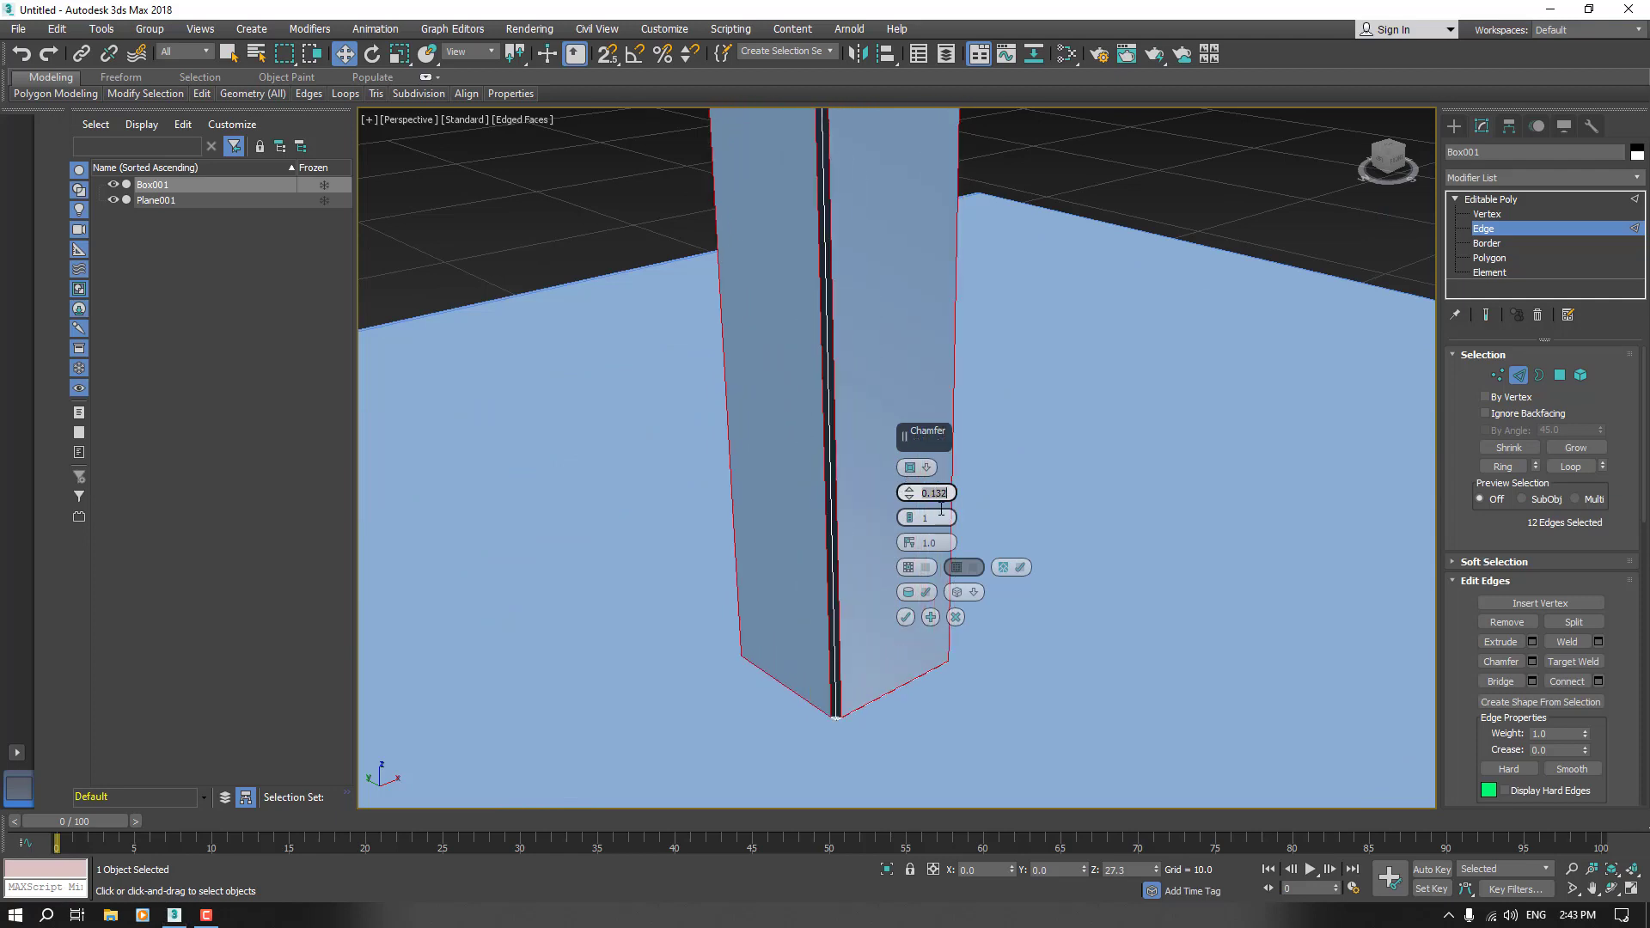
text(0.01)
key(Return)
scroll(839, 589, up, 5)
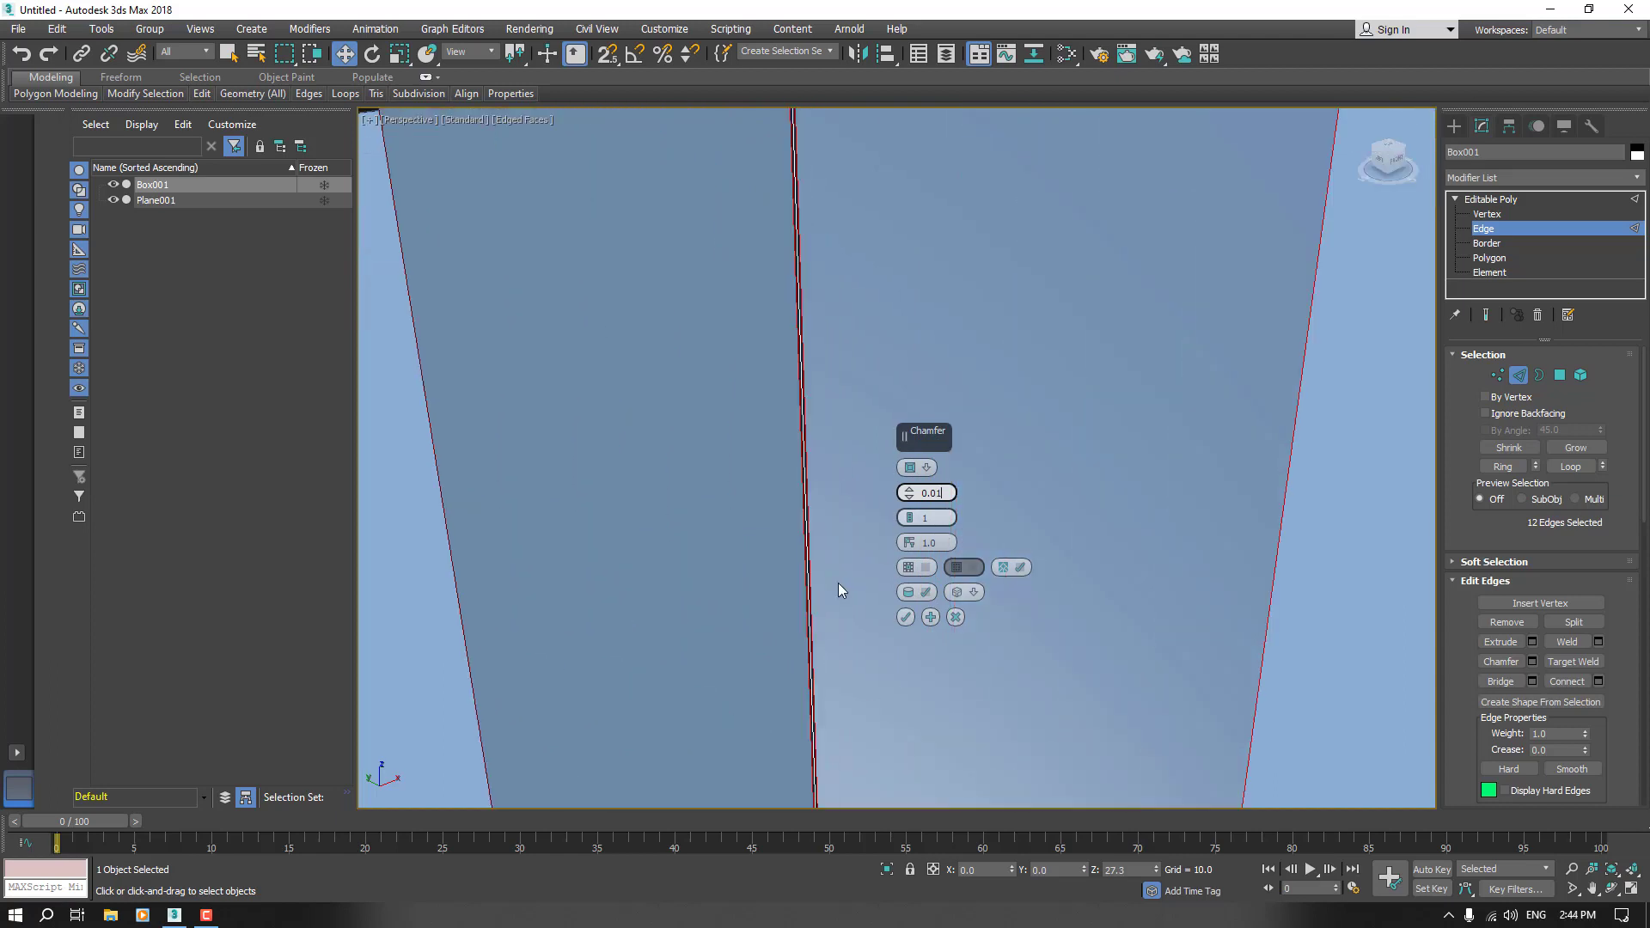
key(BackSpace)
text(2)
key(Return)
- Change the chamfer type to Standard Chamfer, set the connect edge segments to 4 and apply the chamfer
click(922, 470)
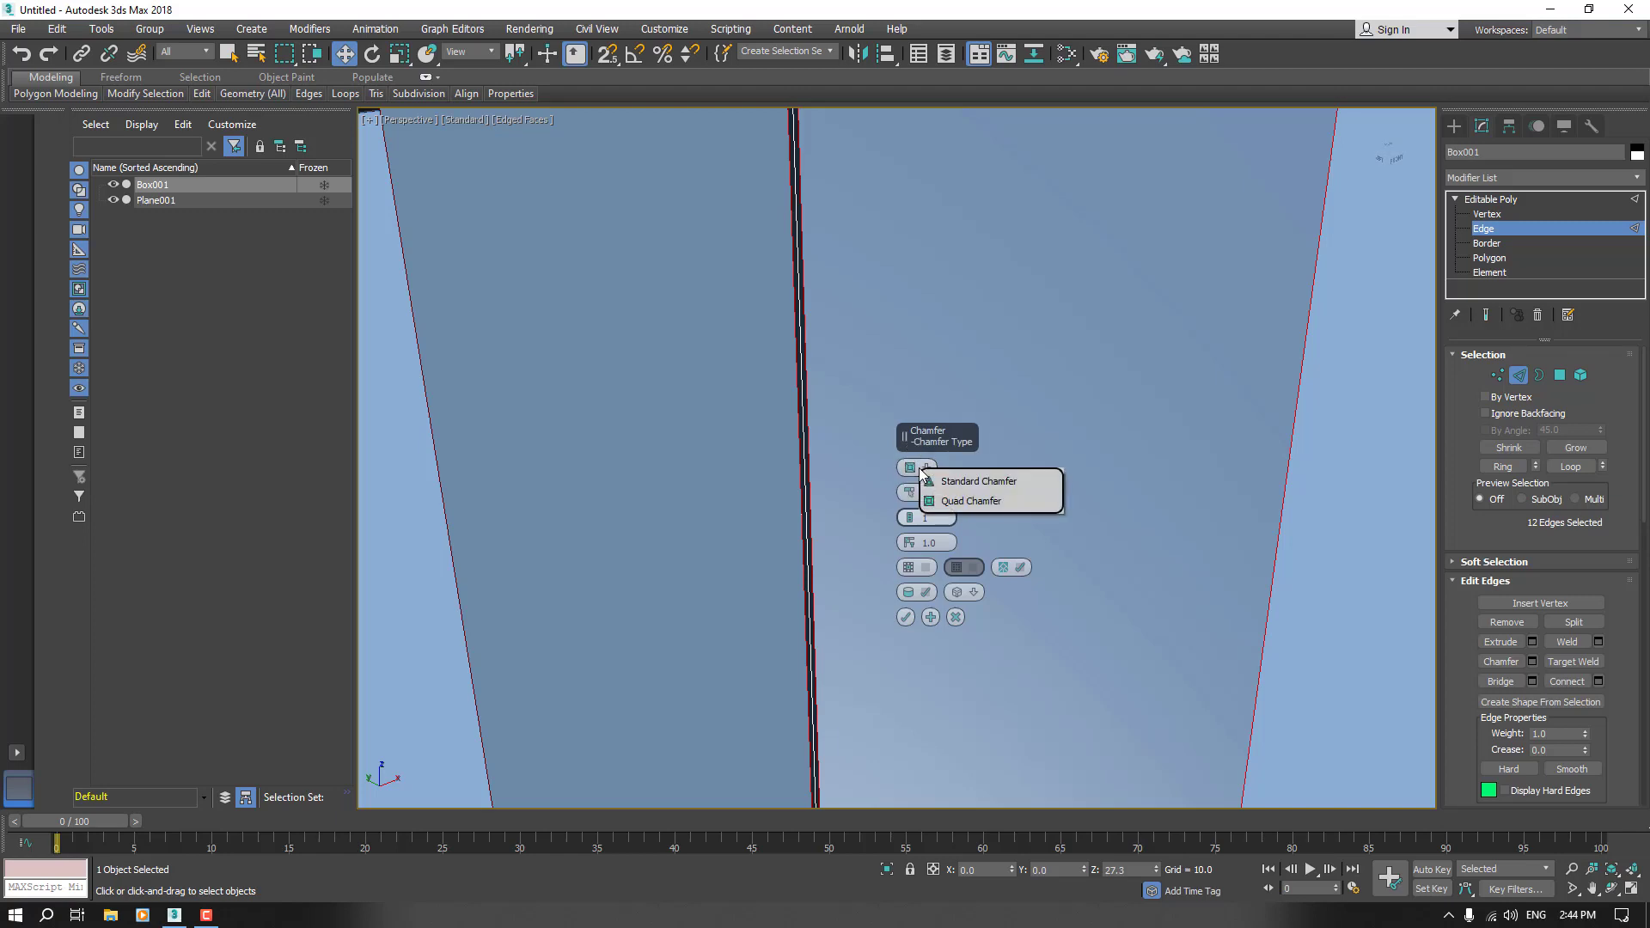
click(919, 469)
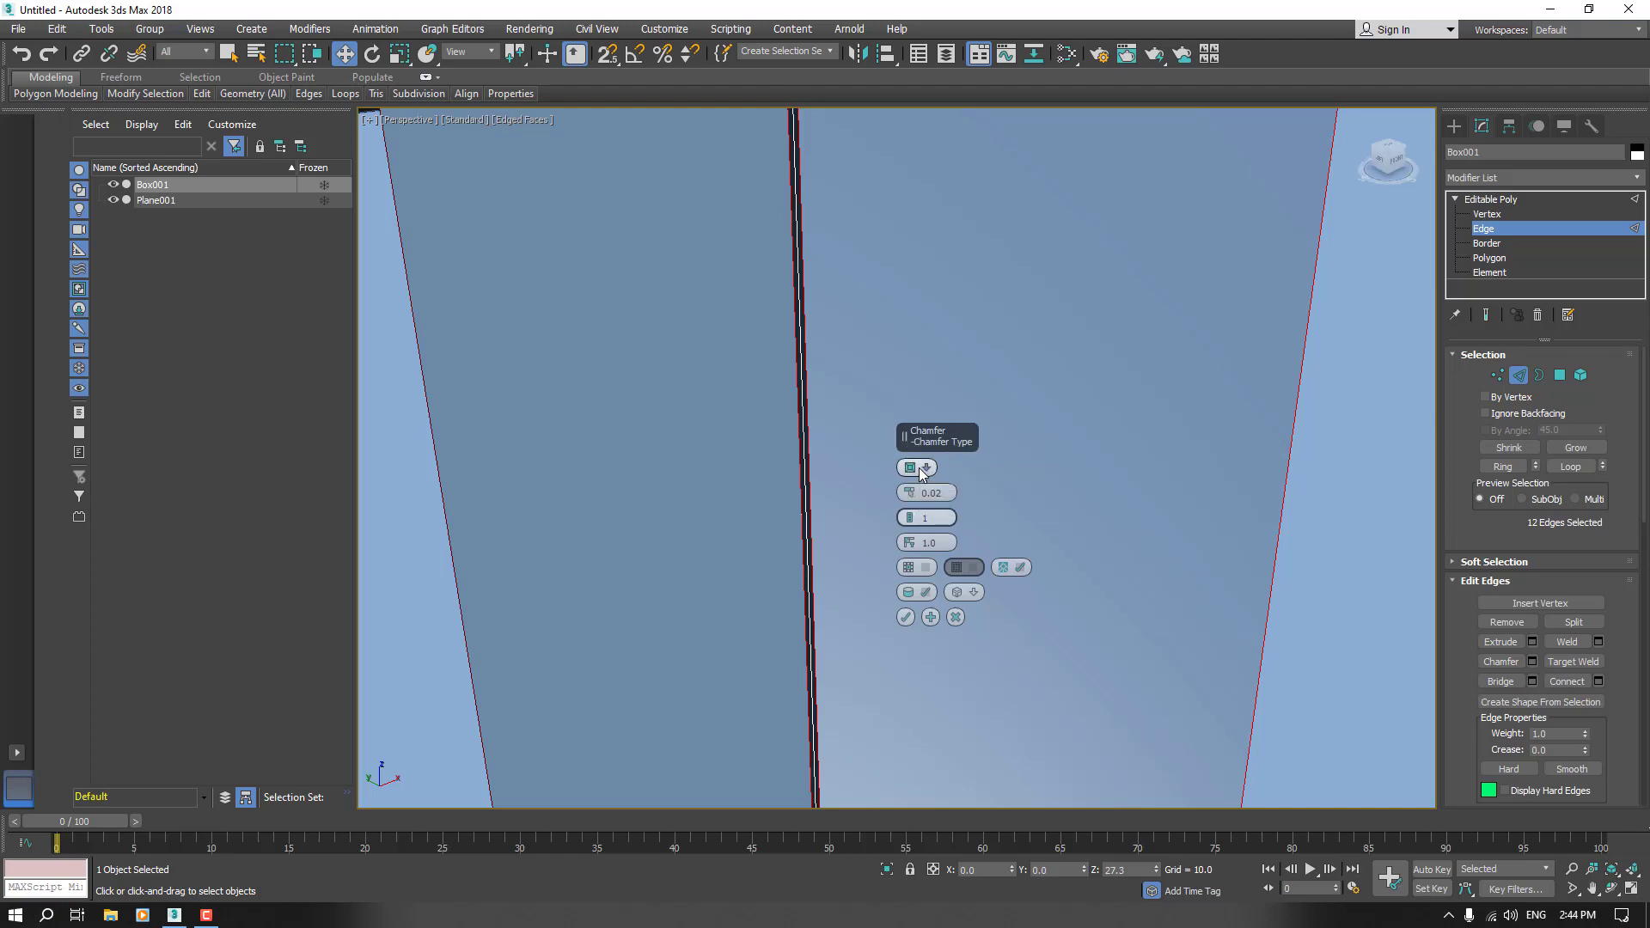
click(922, 470)
click(942, 477)
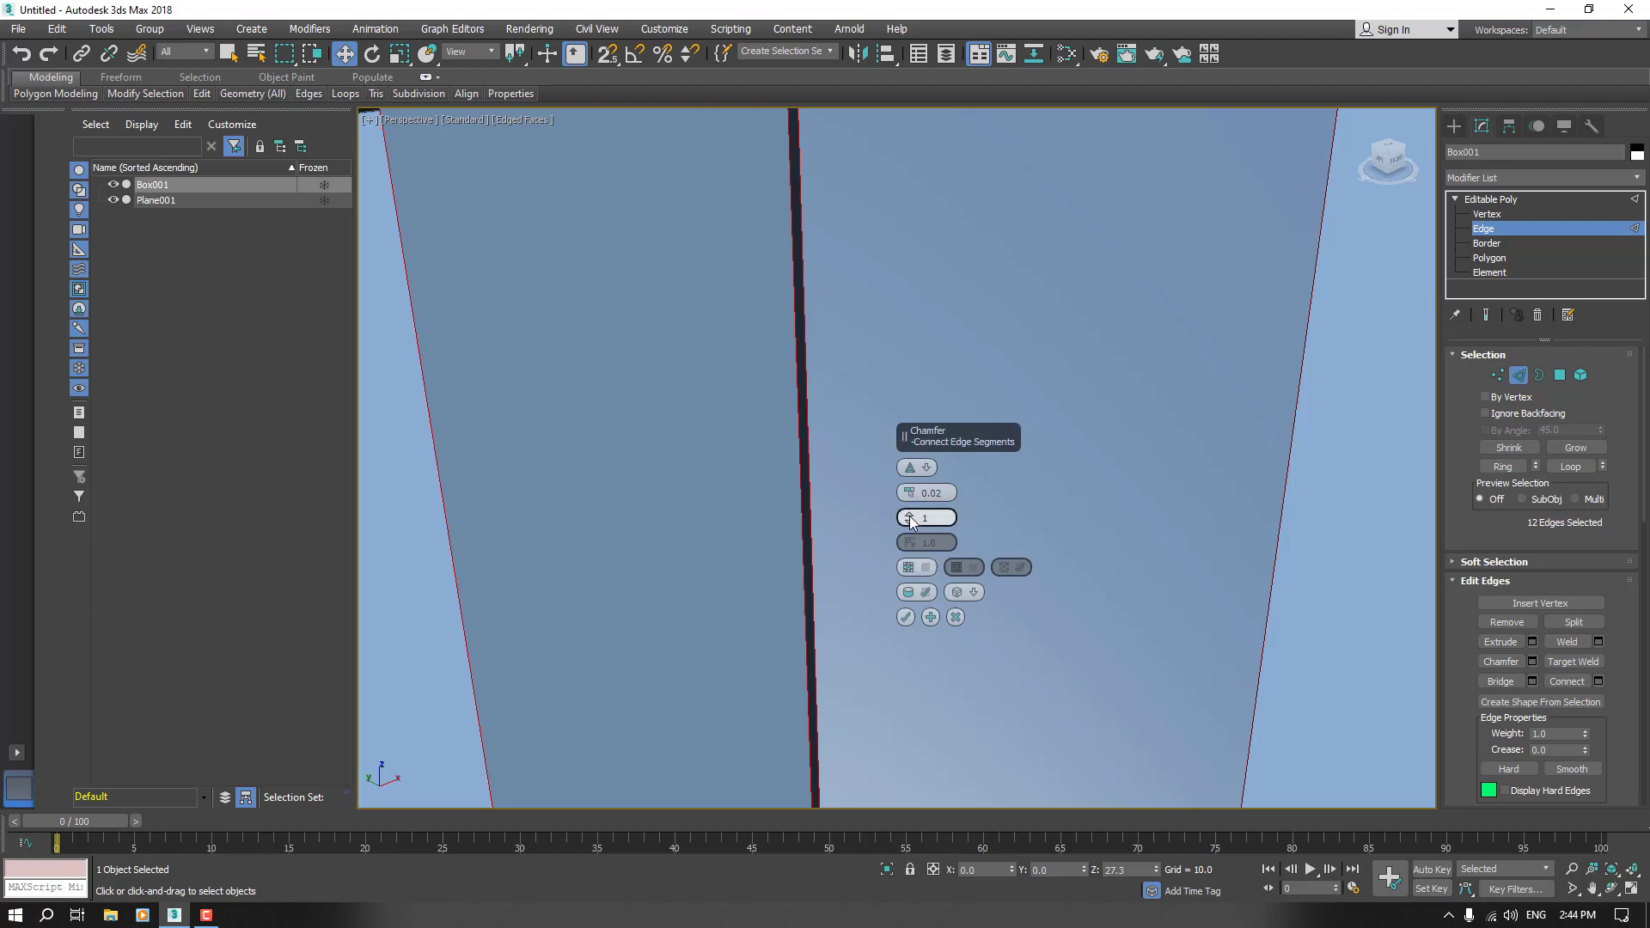
drag(910, 517, 910, 496)
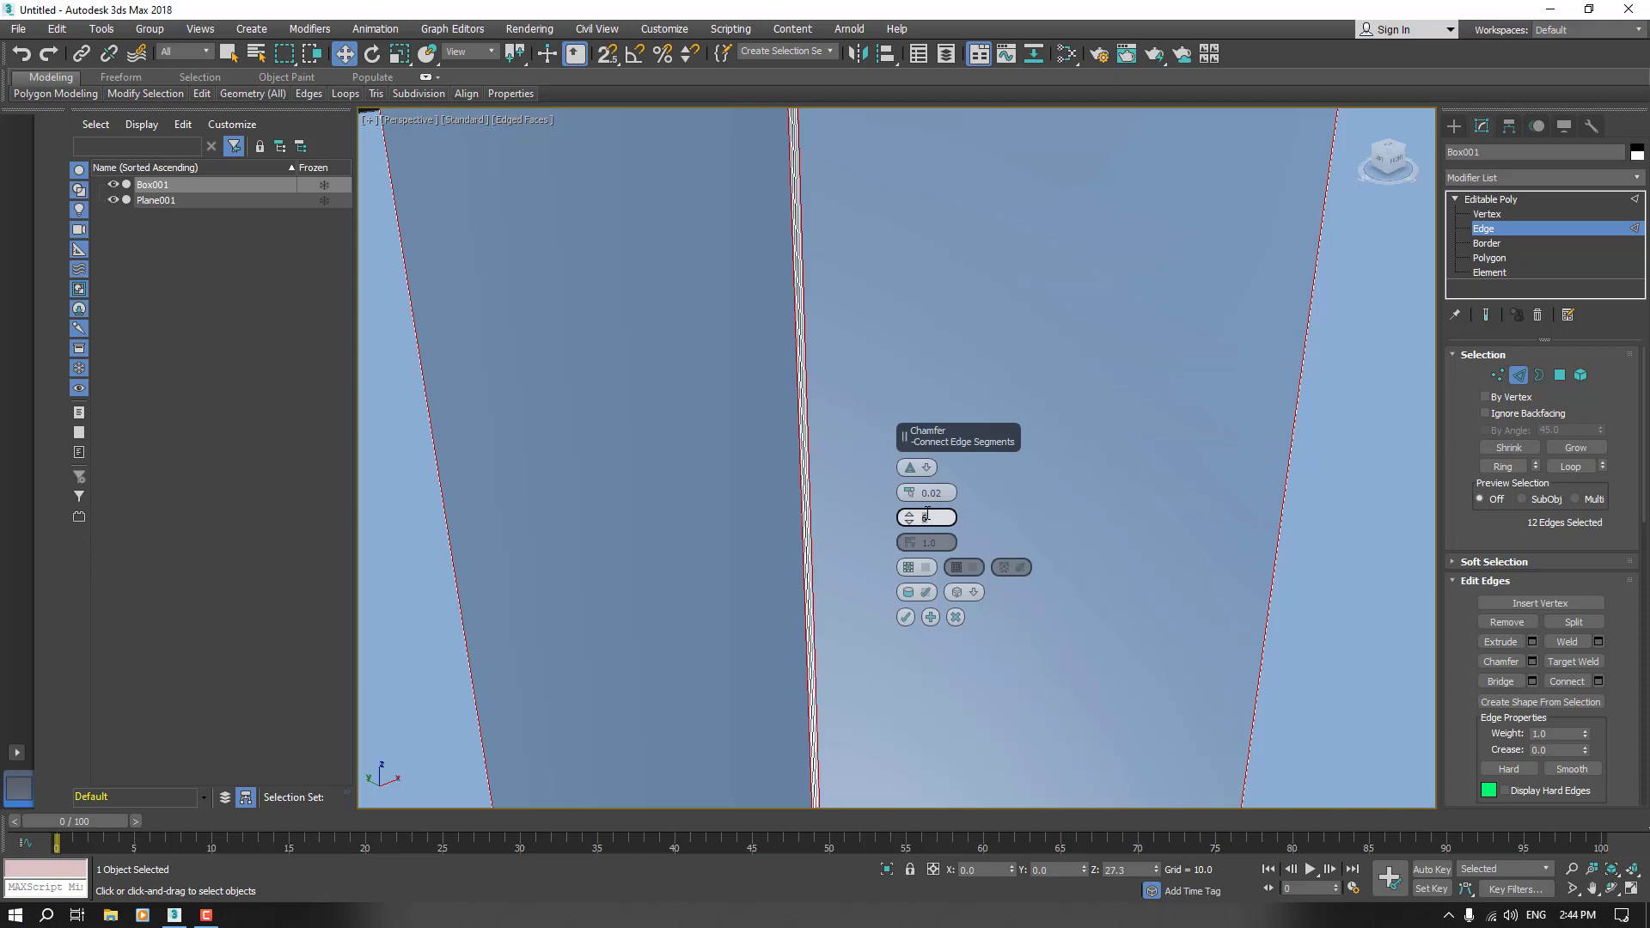
text(4)
click(904, 617)
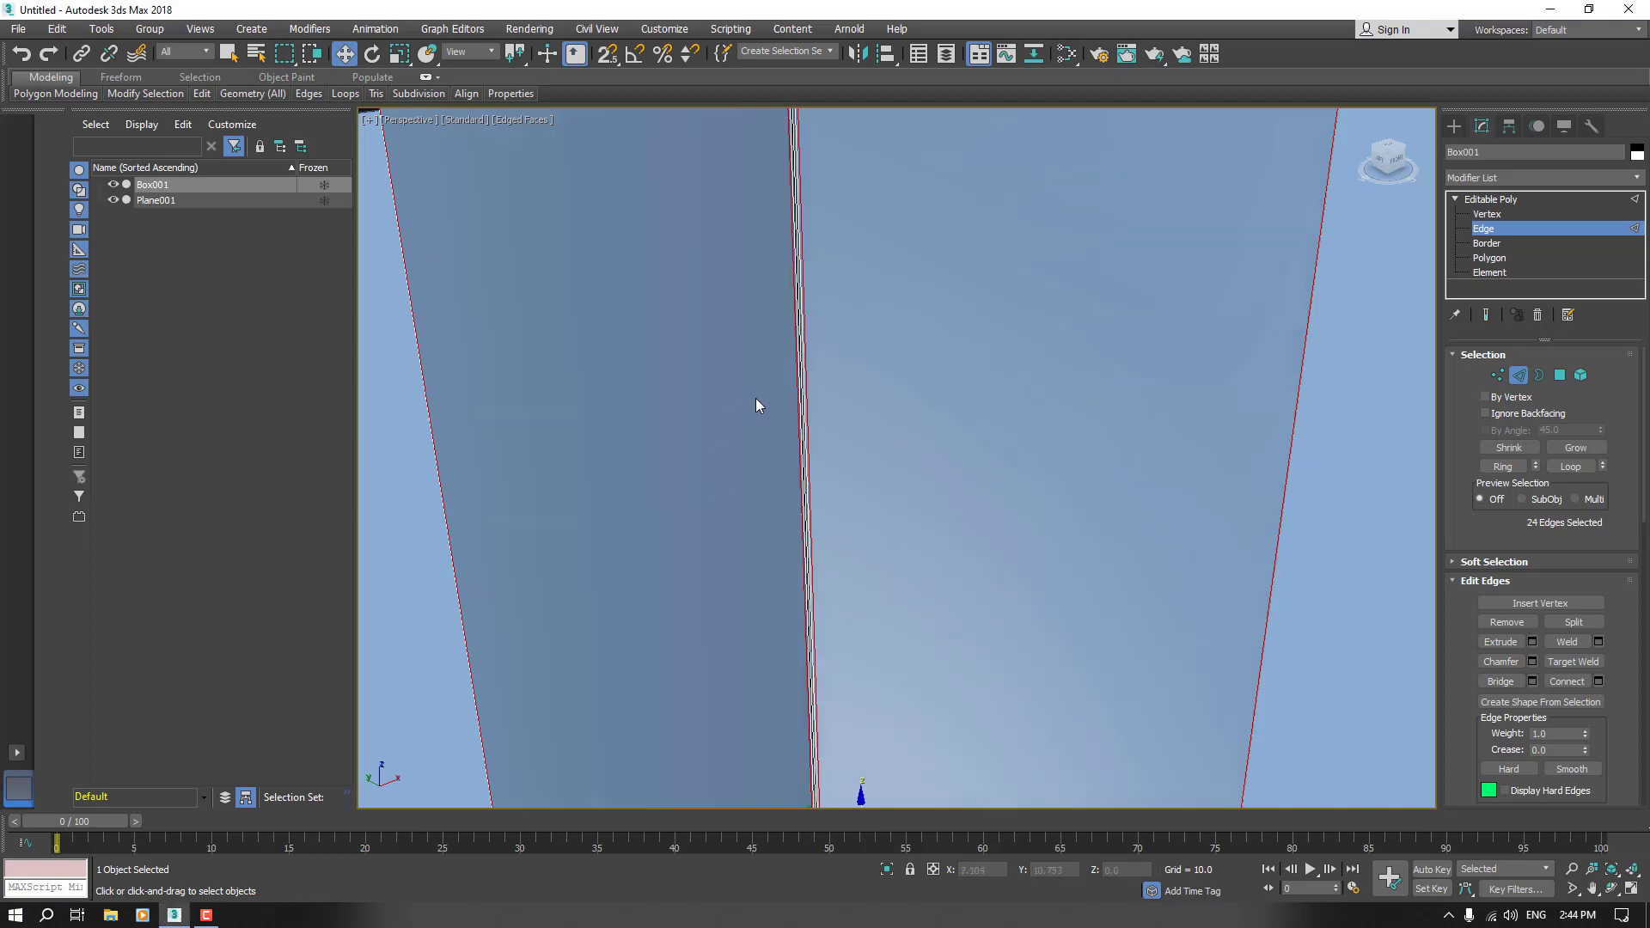
- Leave edge editing, deselect the post and turn off the edged faces display in the Perspective view
scroll(797, 488, down, 8)
scroll(822, 622, up, 2)
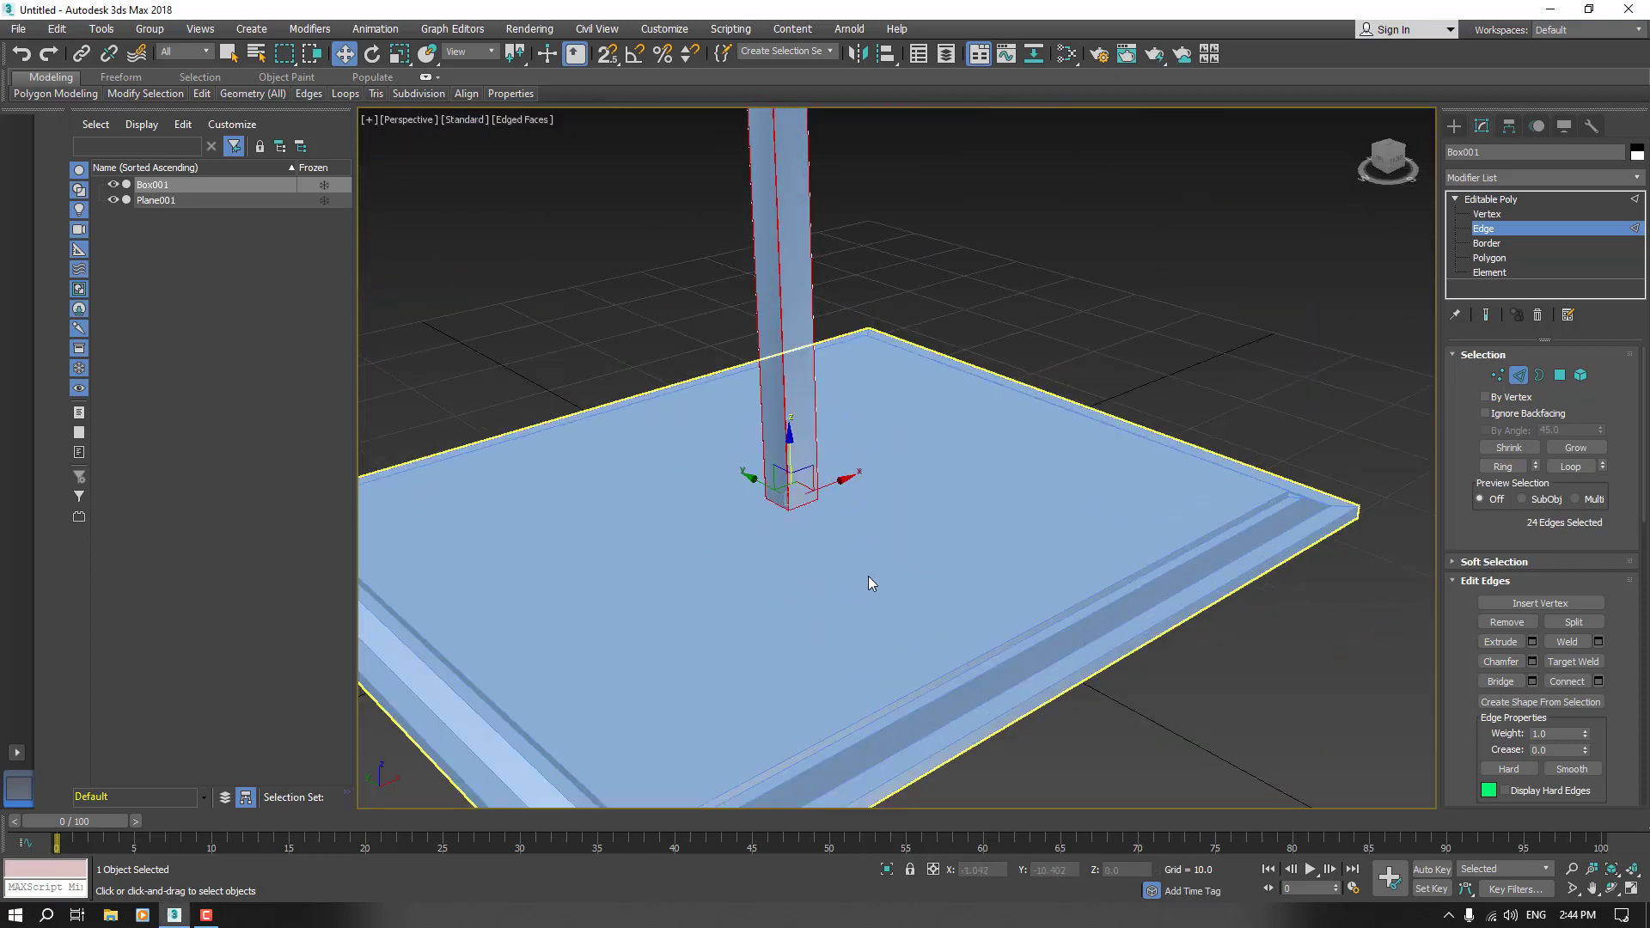
scroll(894, 550, down, 5)
click(1521, 197)
click(1034, 359)
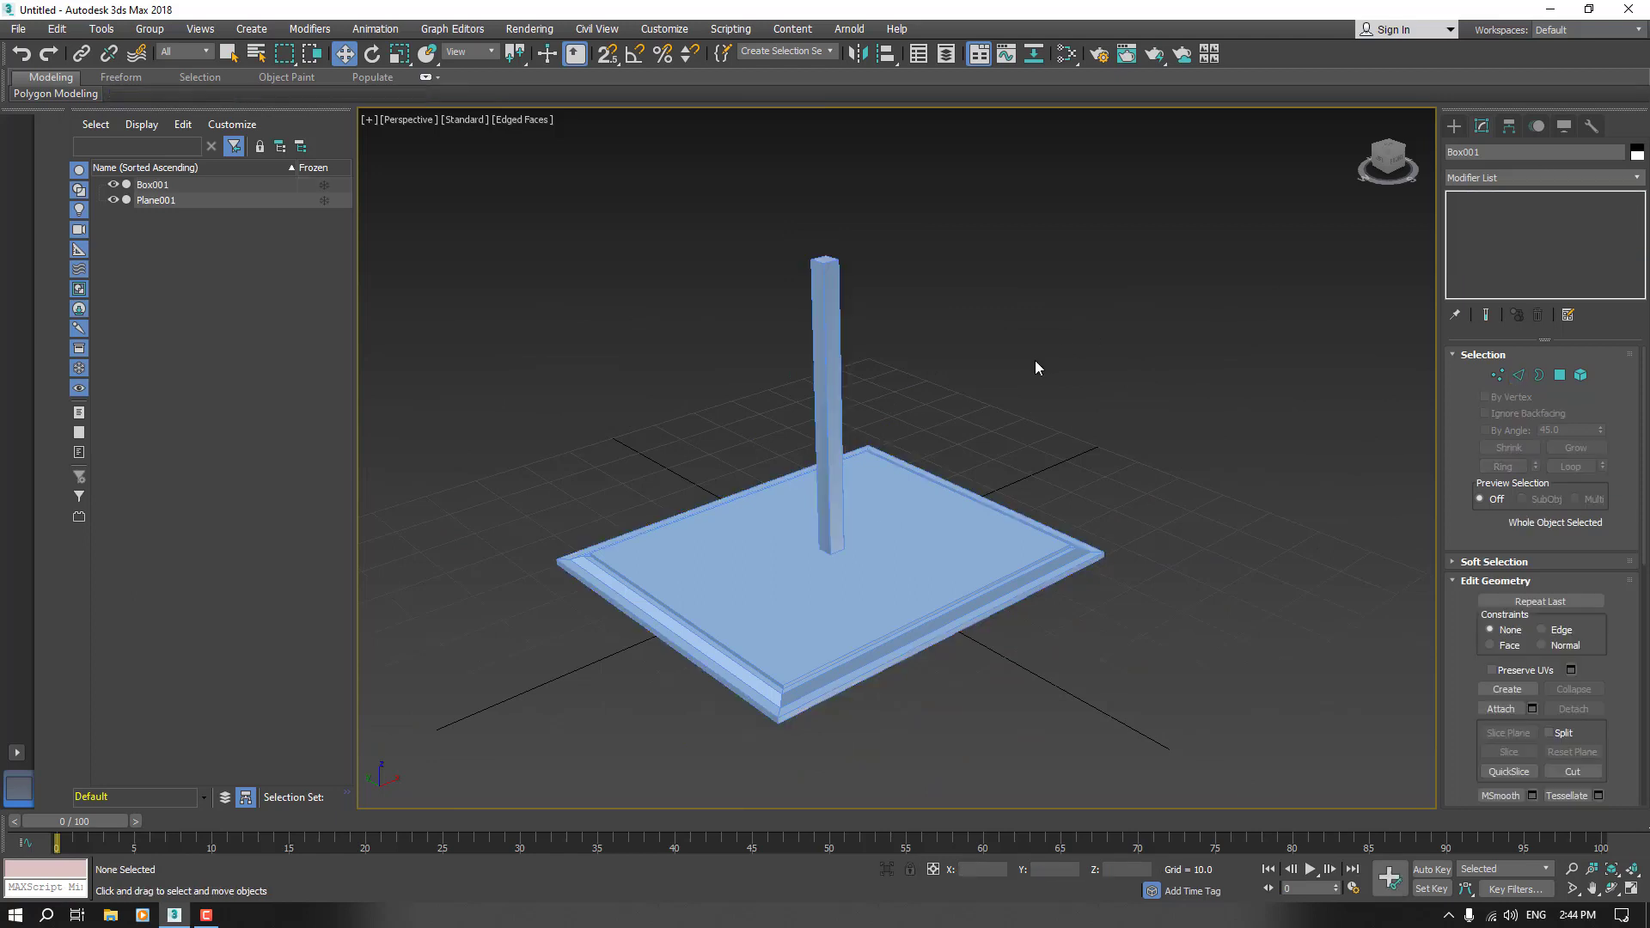
scroll(861, 370, up, 3)
scroll(853, 481, down, 3)
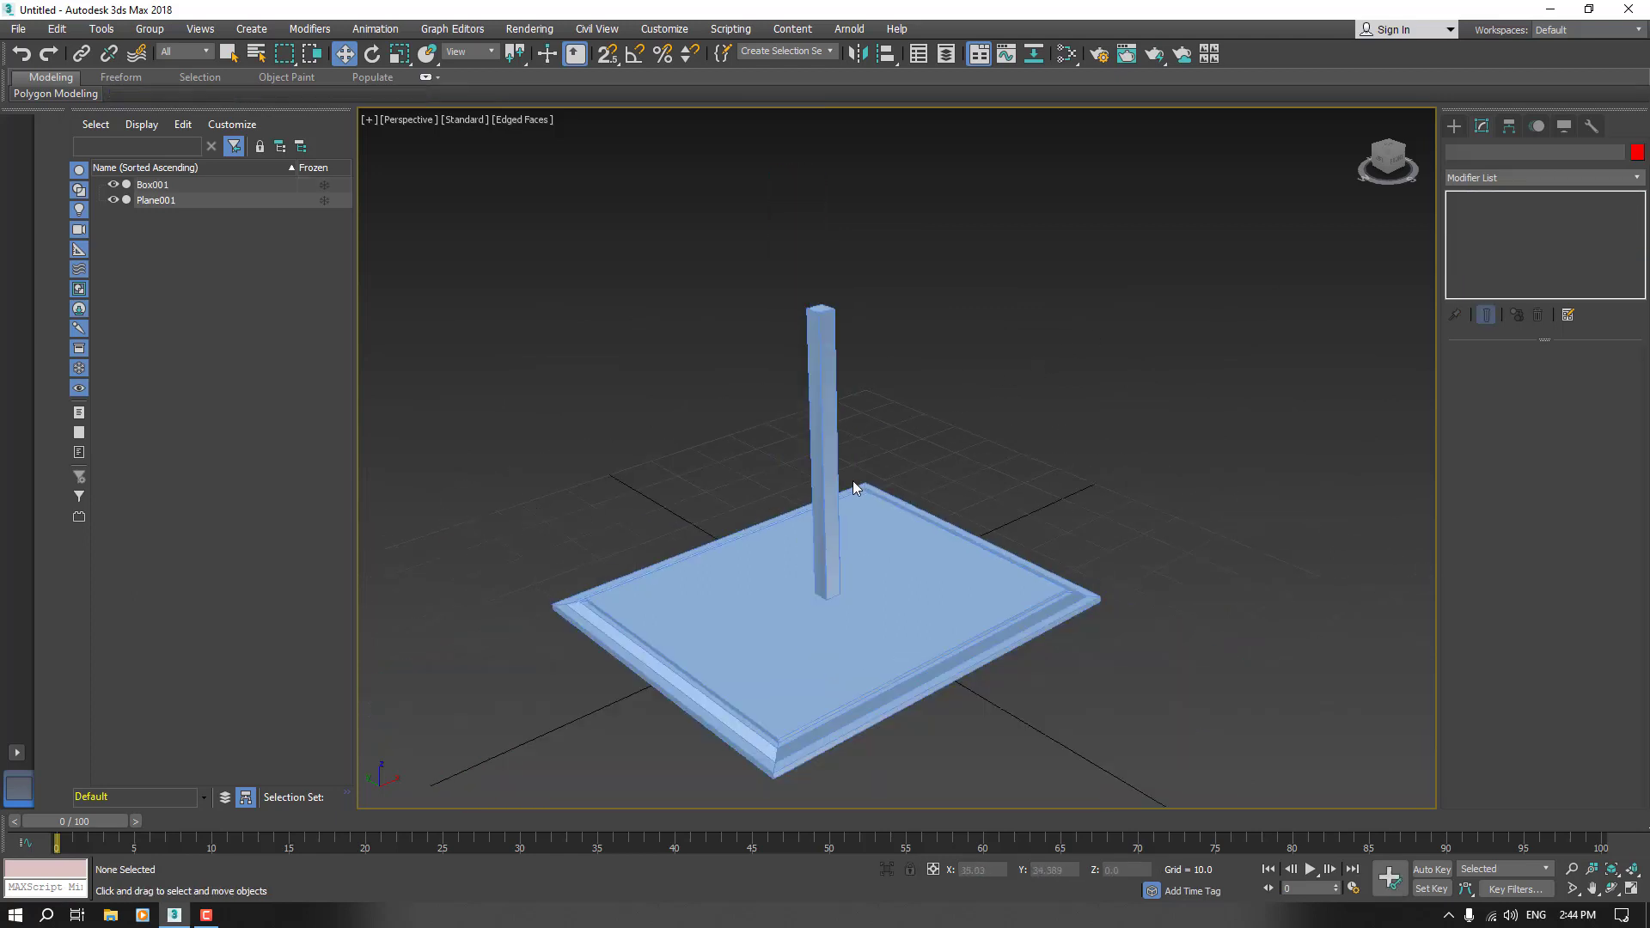
key(F4)
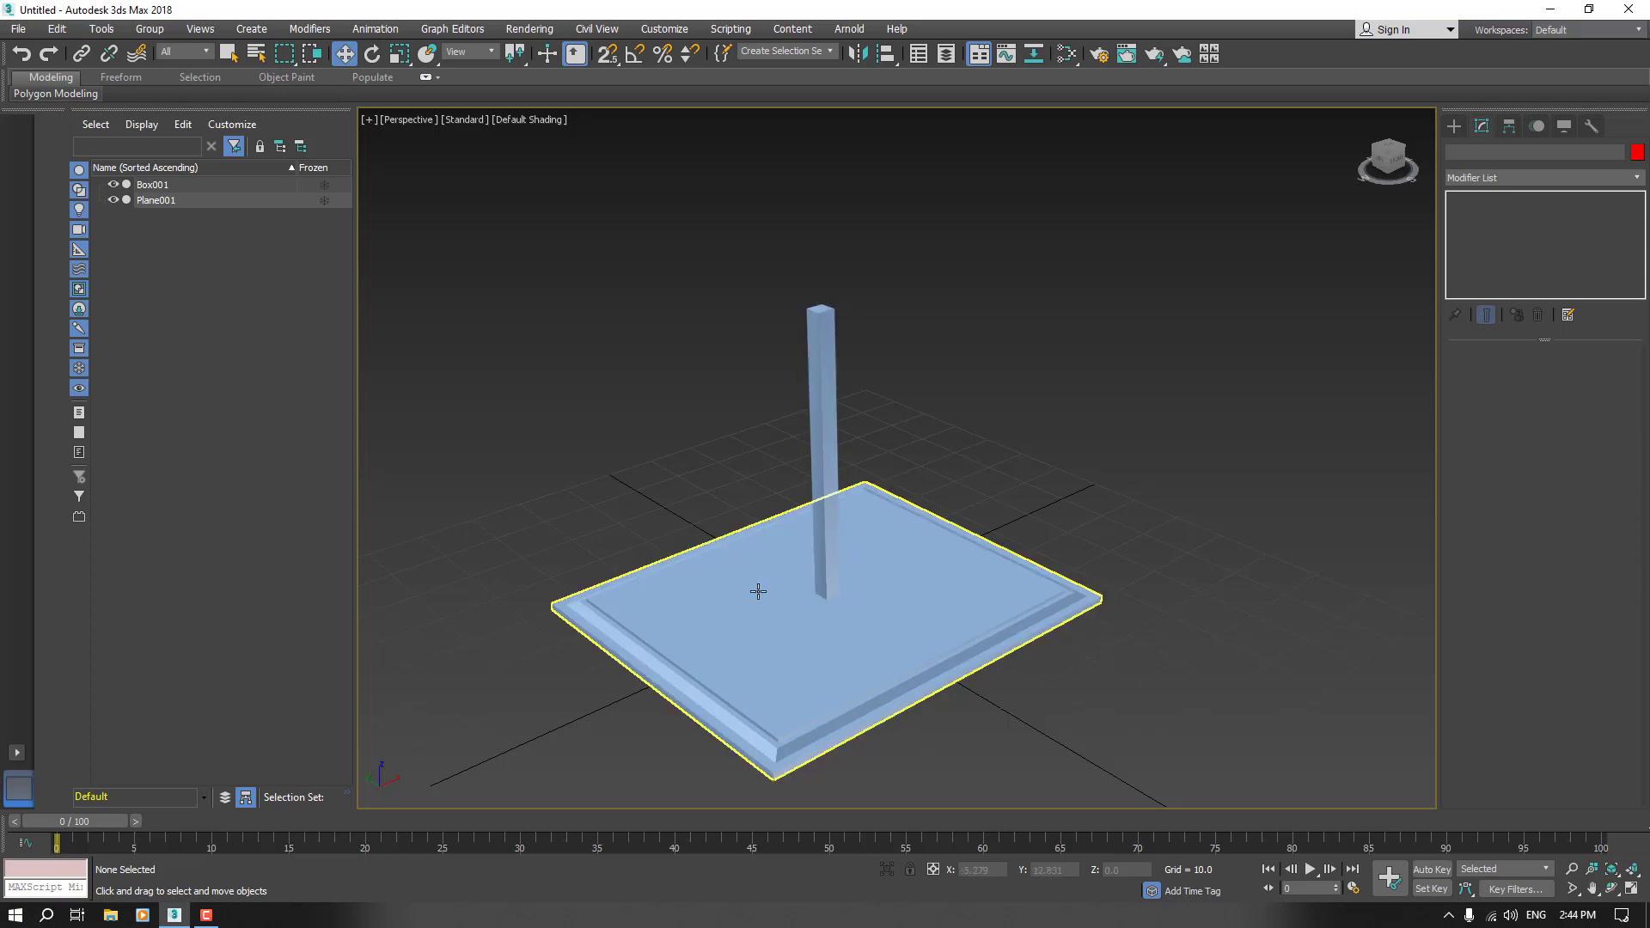
- Try a plane with AutoGrid on the post's top face, about 1.0 long and 1.3 wide, and undo it
click(1452, 128)
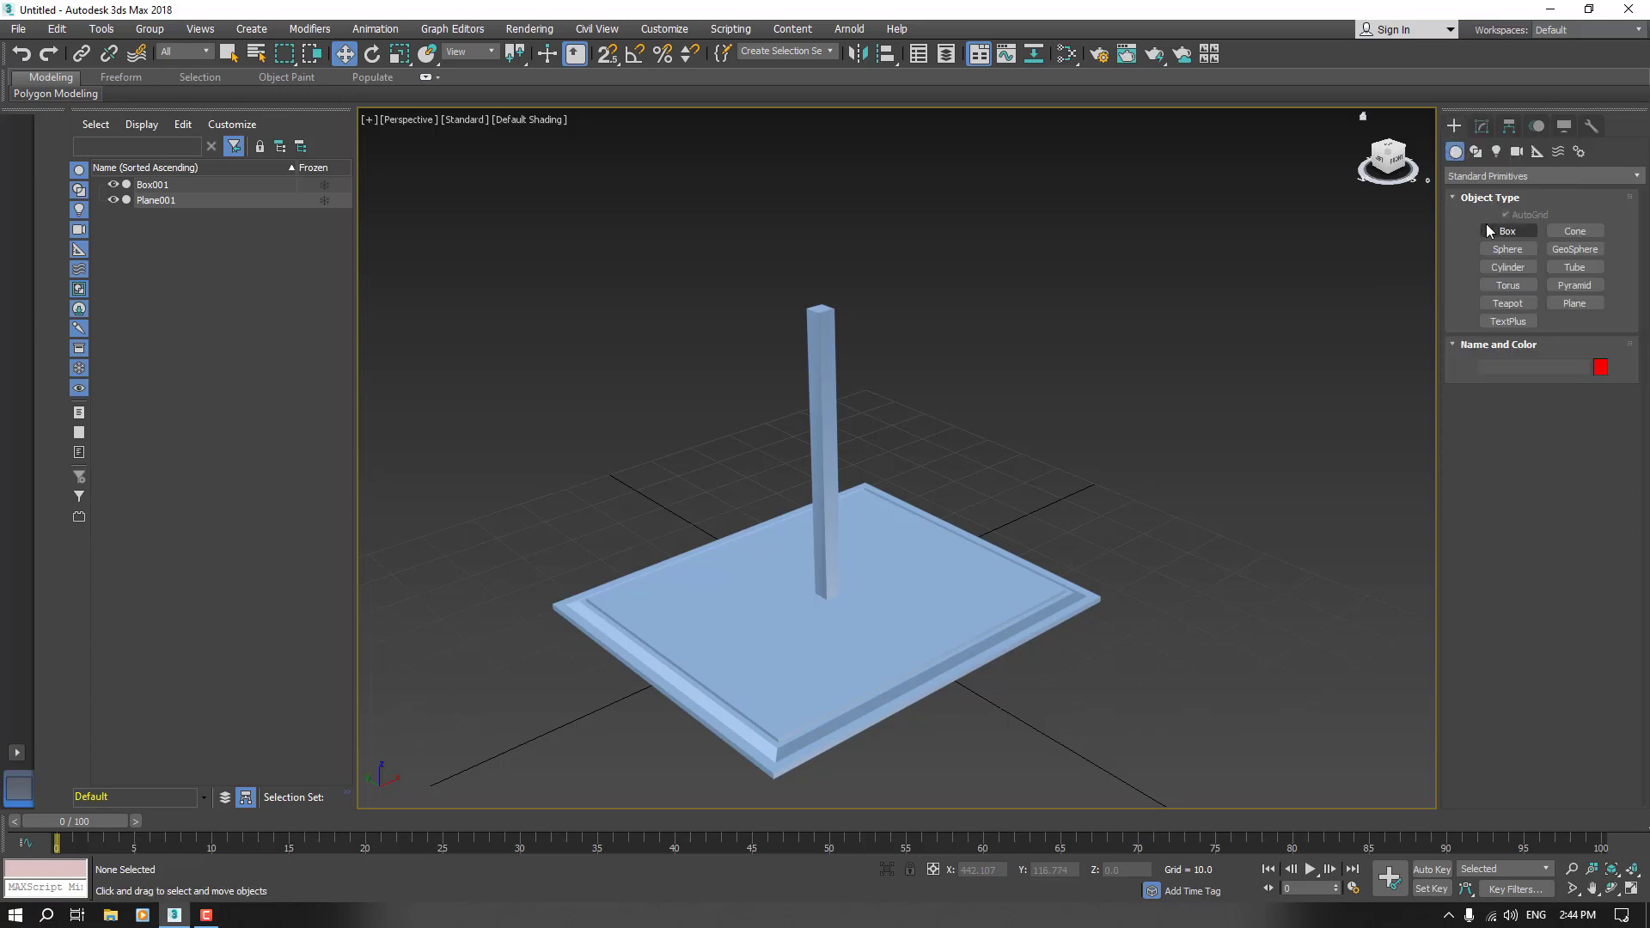
click(1585, 305)
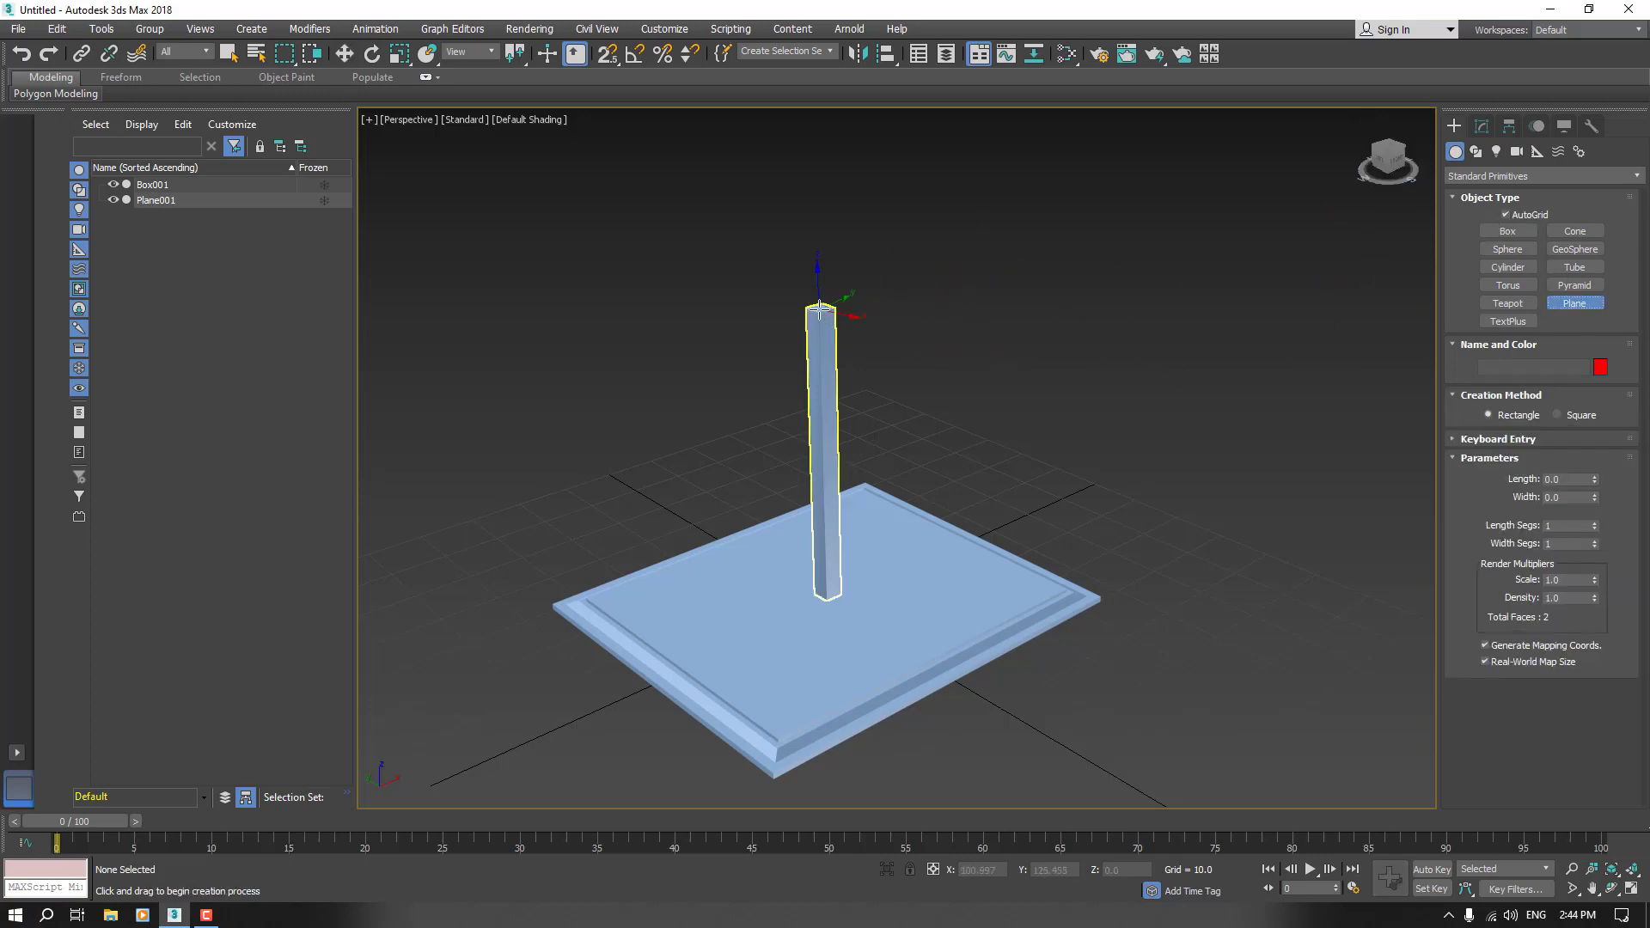
scroll(829, 309, up, 10)
drag(763, 301, 891, 340)
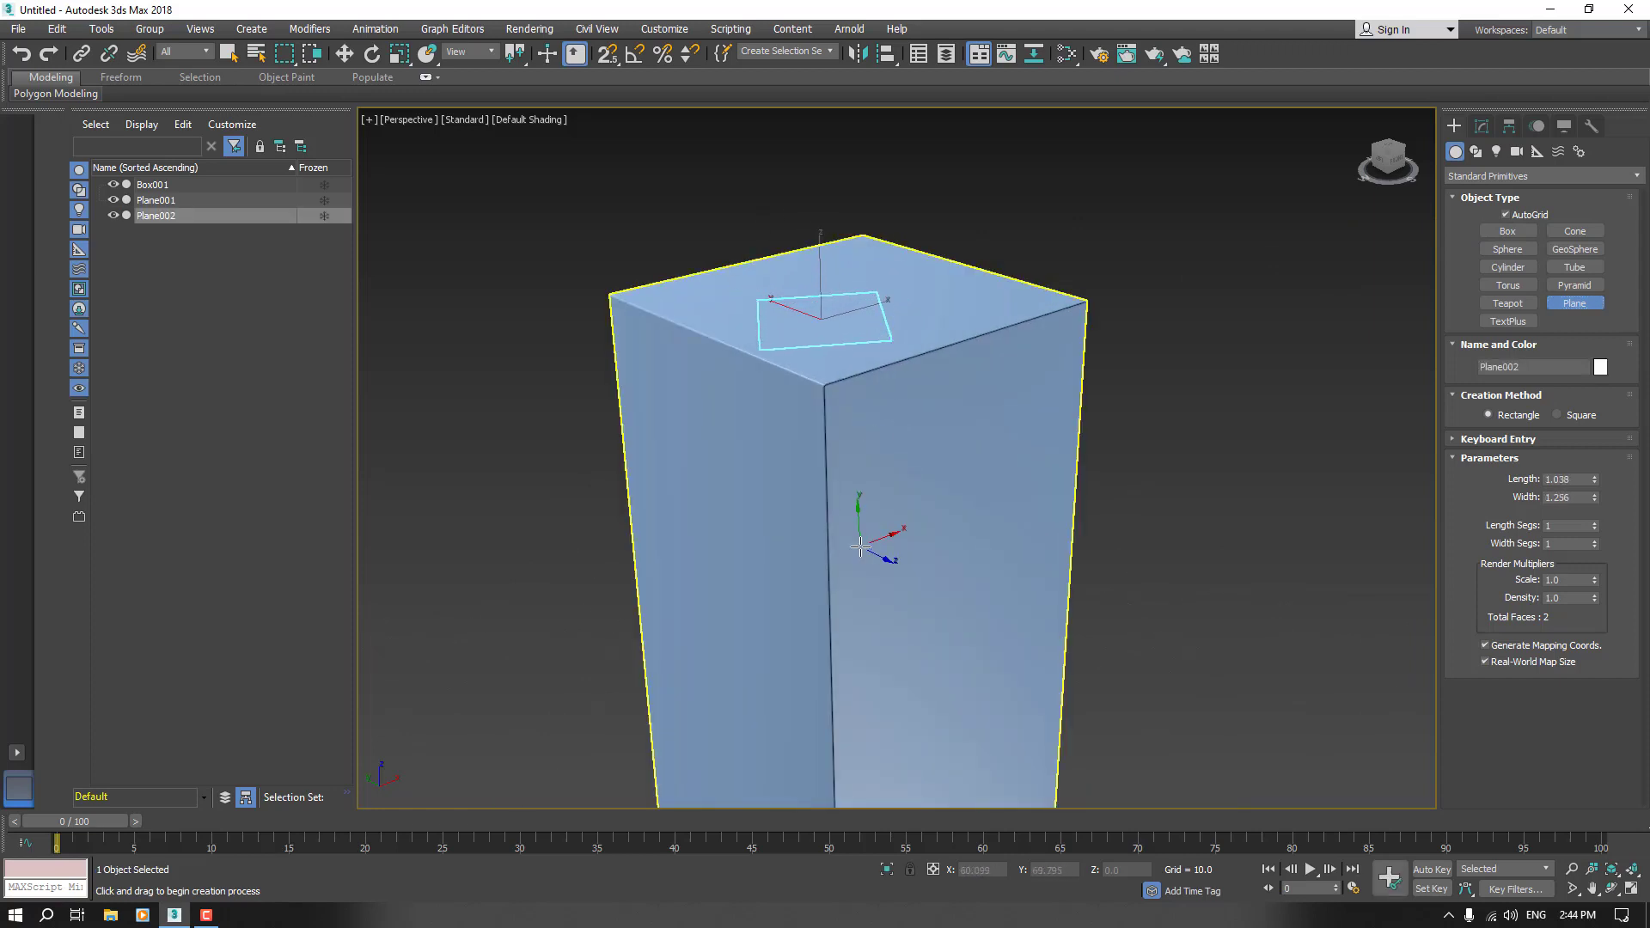
scroll(877, 528, down, 5)
alt+middle_drag(788, 458, 741, 490)
key(ctrl+z)
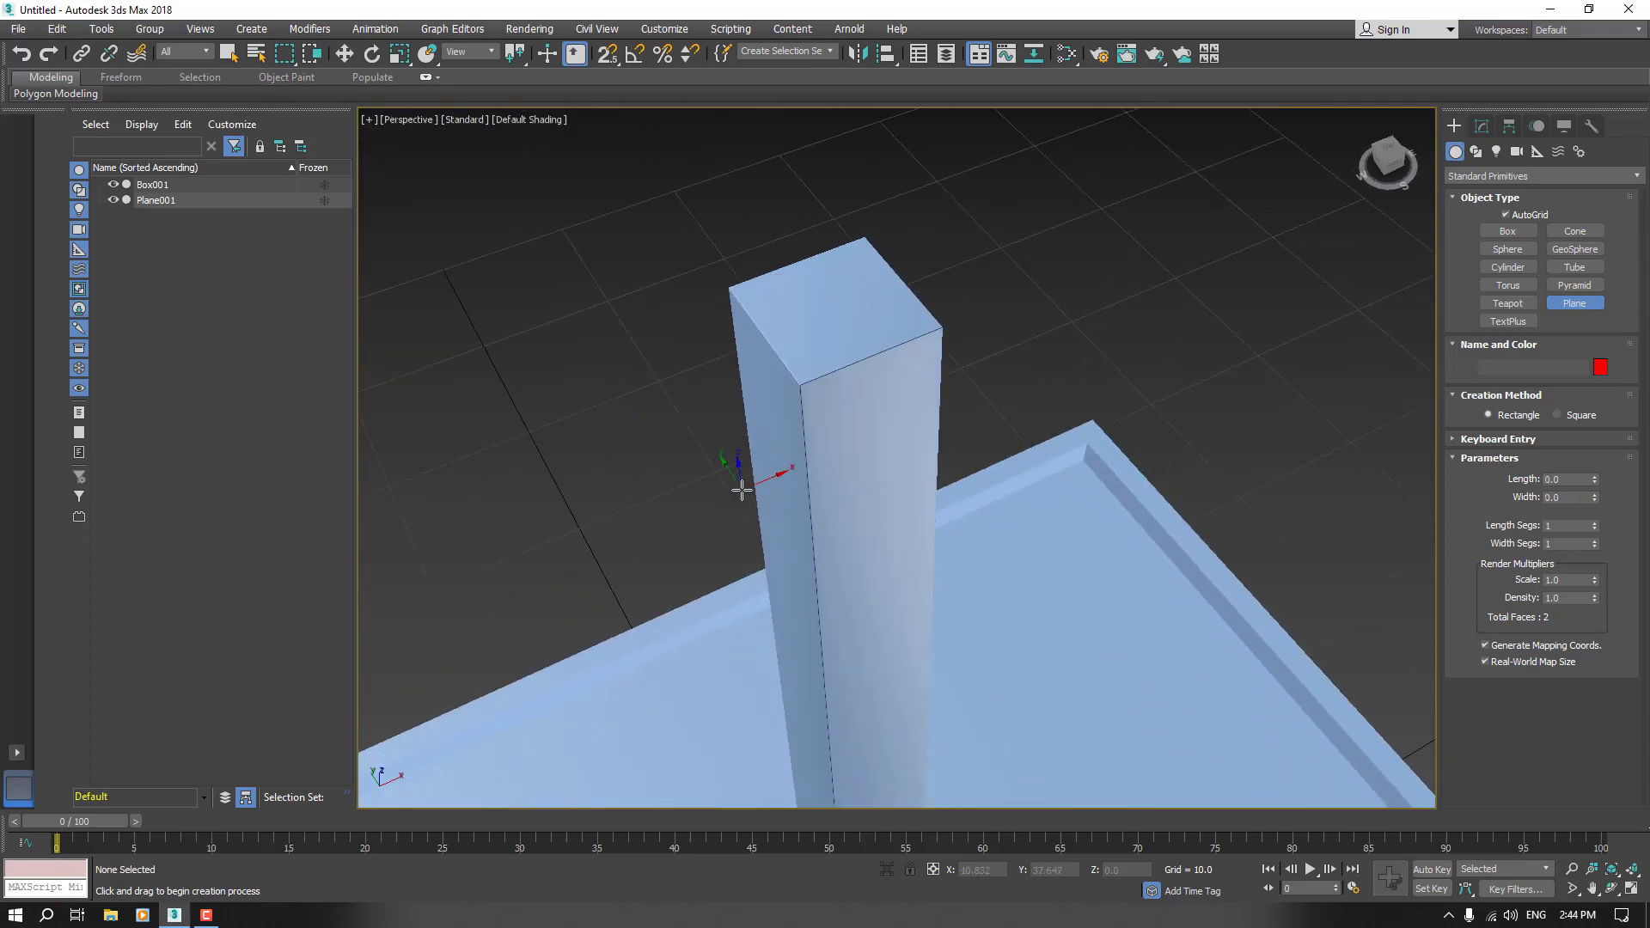
- Create a box with AutoGrid on the post's top face, about 0.9 wide and 0.4 high, and stretch its length to about 16.3
click(1507, 230)
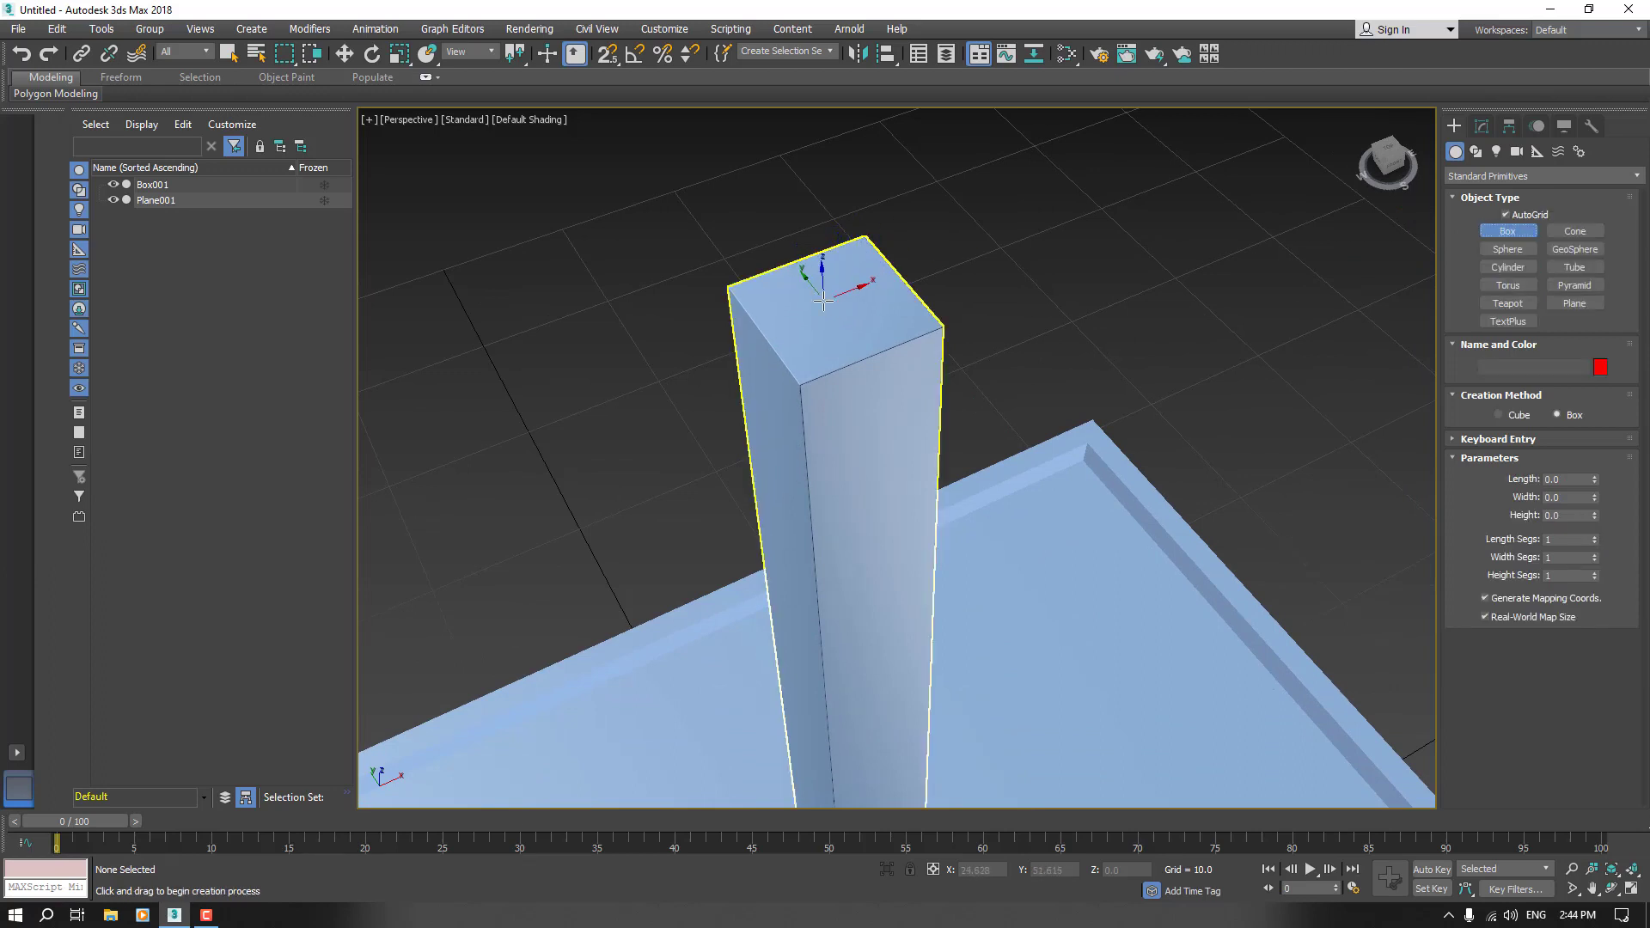
drag(829, 296, 813, 322)
click(813, 322)
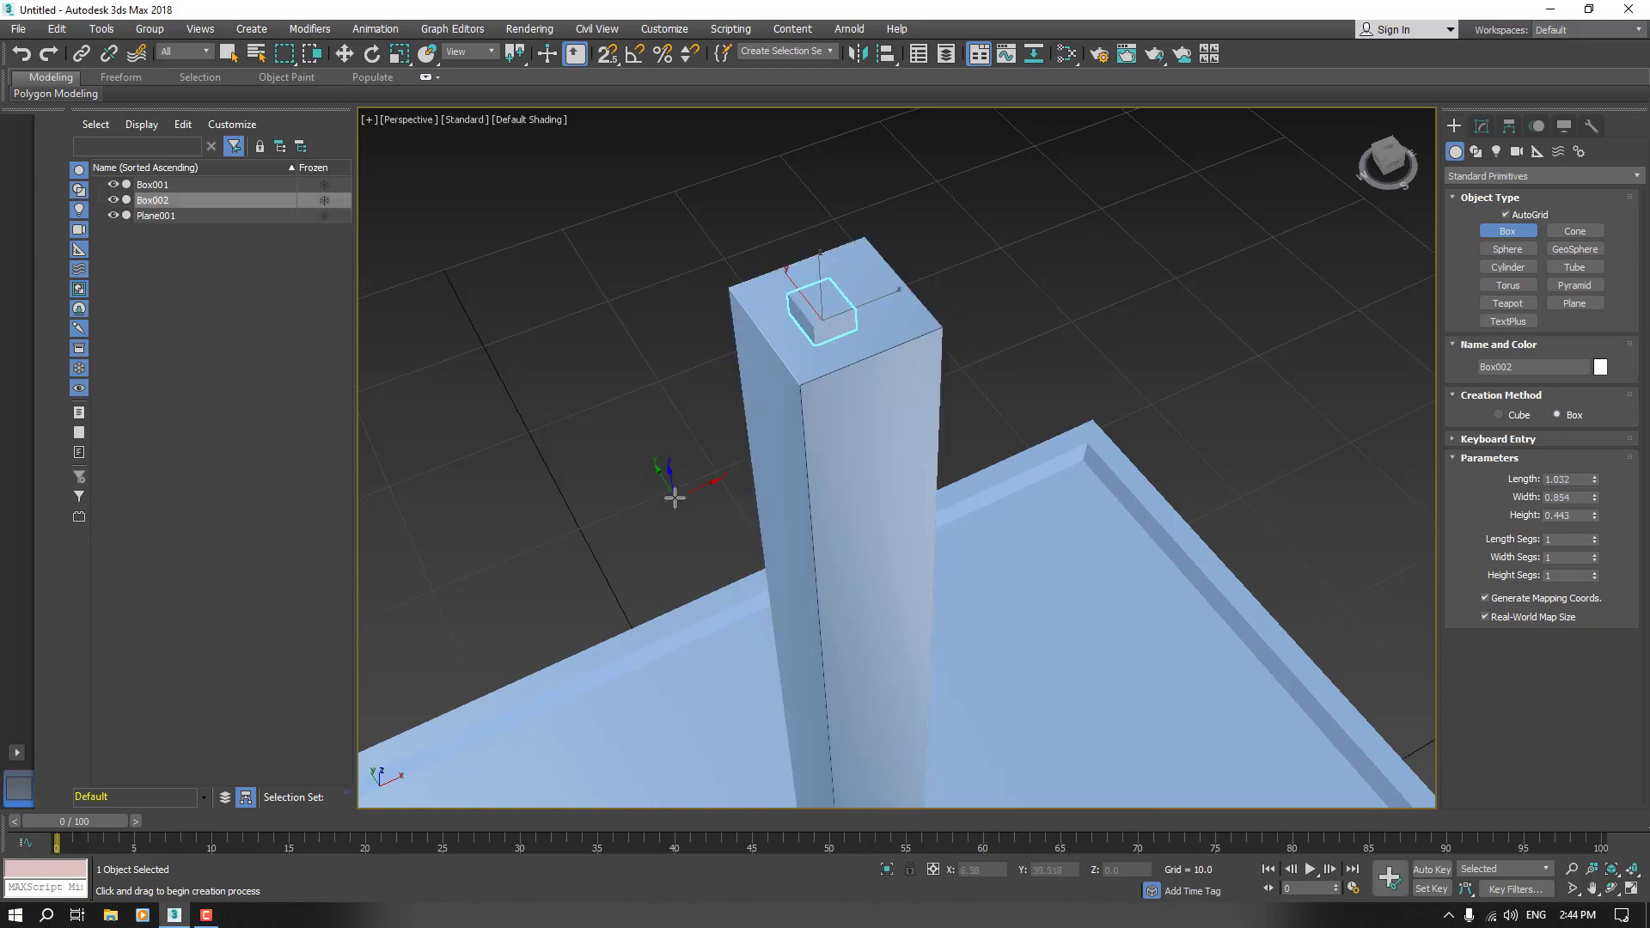
scroll(838, 430, down, 6)
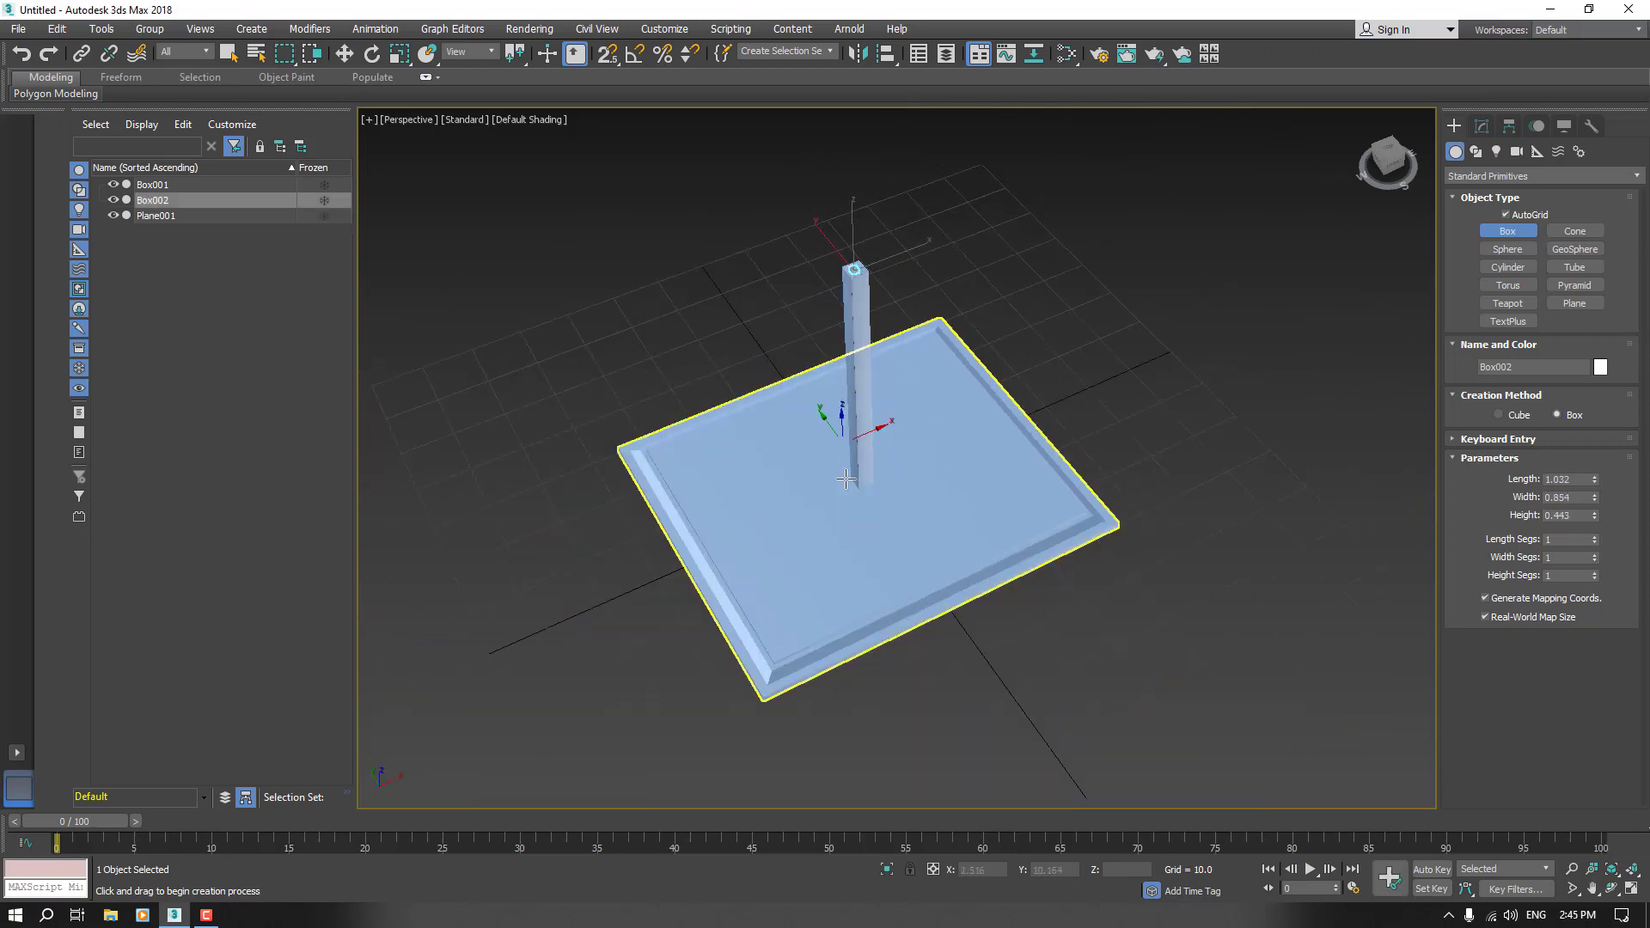
click(1480, 127)
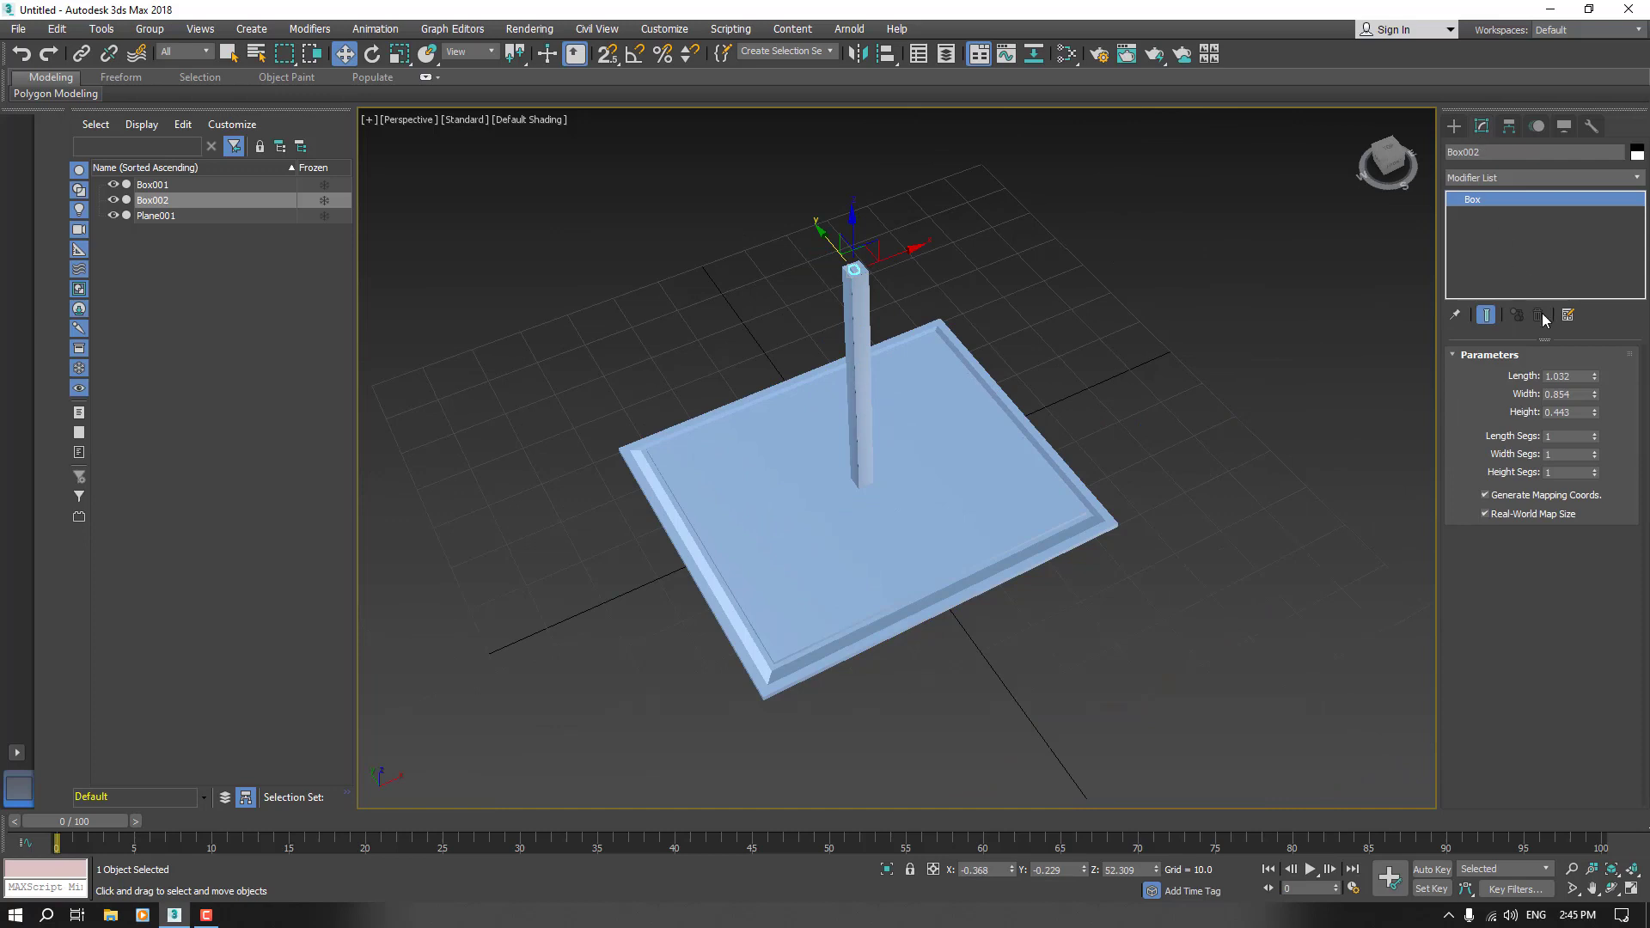
drag(1596, 379, 1540, 889)
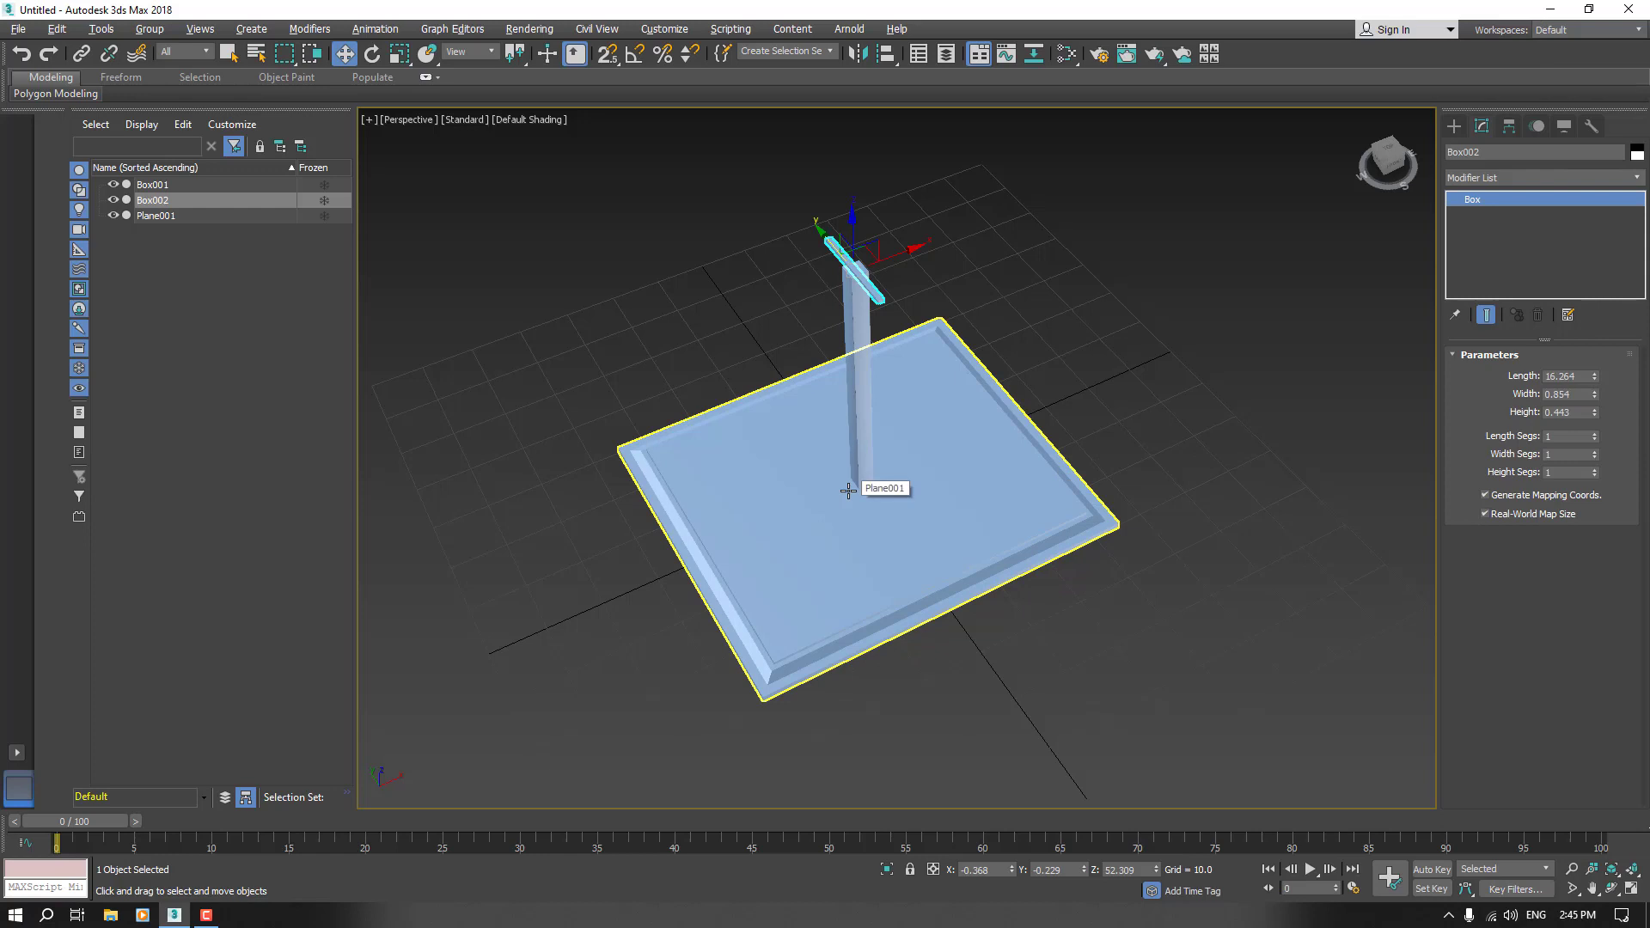
- Maximize the Front viewport and frame the base, the post and the thin box on top
key(alt+w)
click(1053, 344)
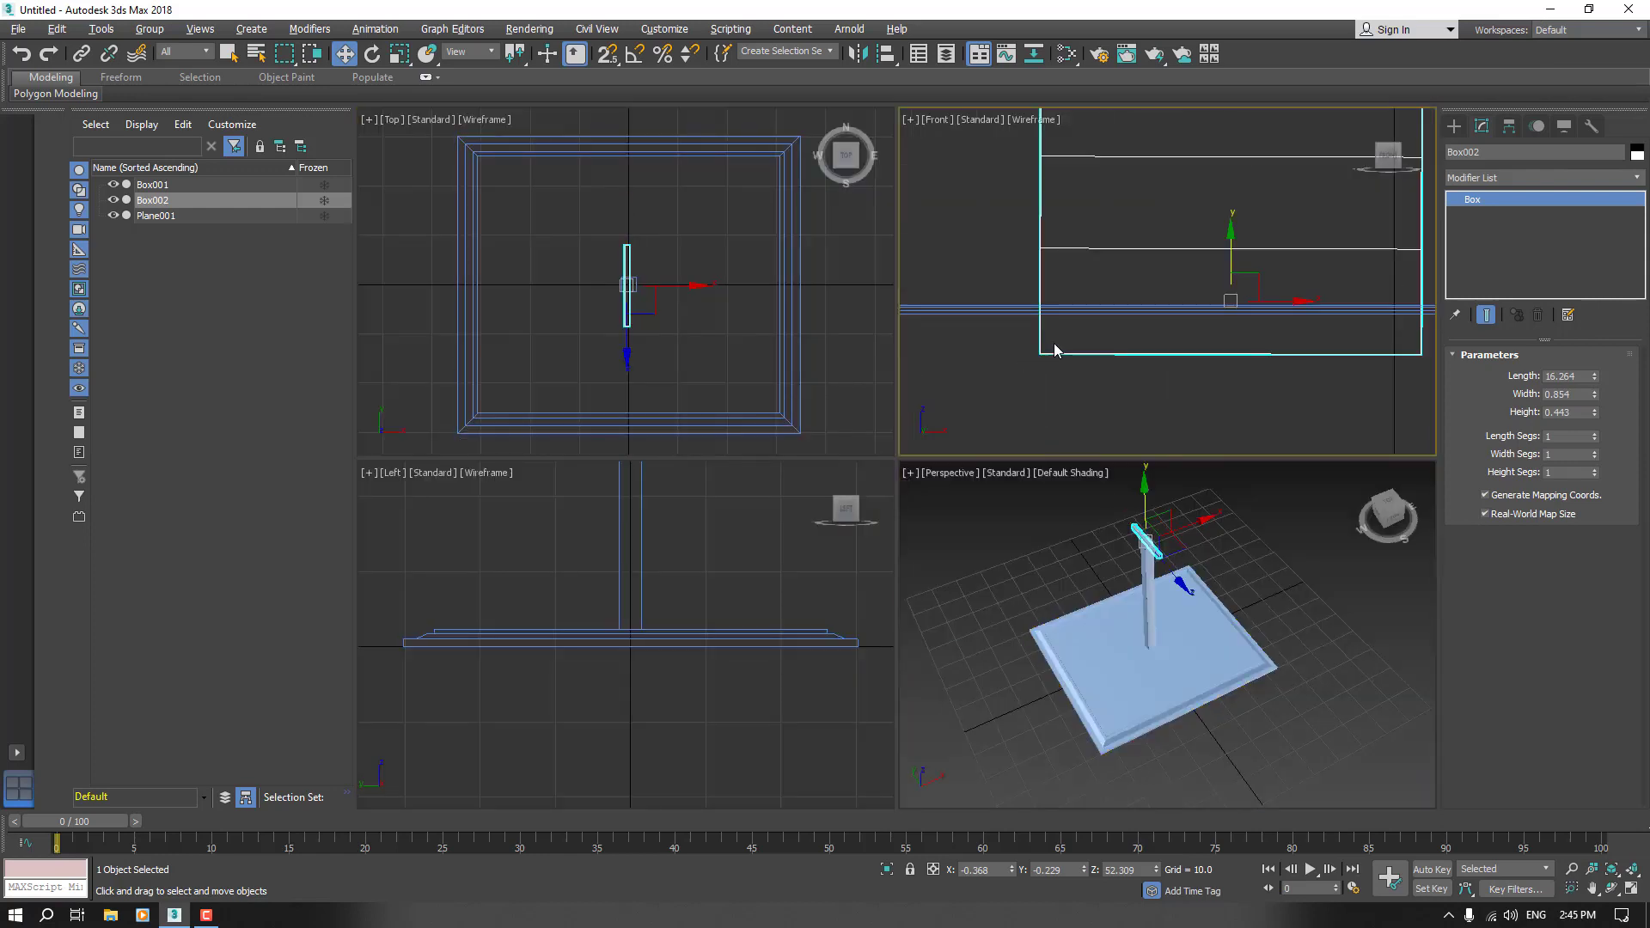
key(alt+w)
scroll(922, 446, down, 8)
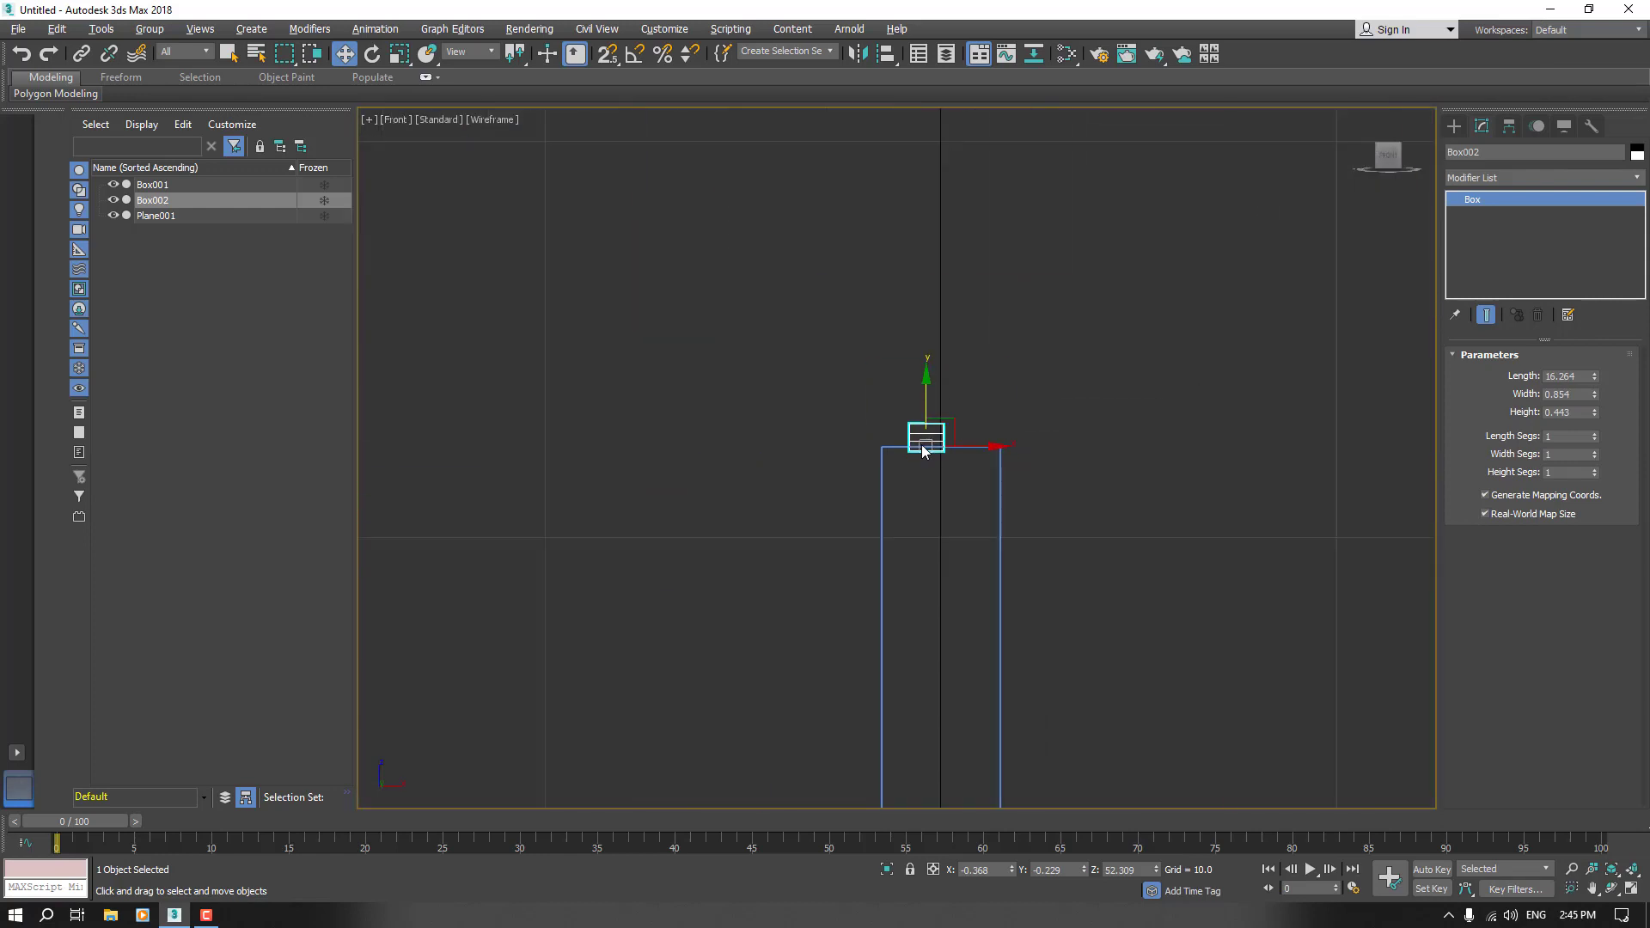
scroll(922, 447, down, 6)
scroll(924, 468, up, 3)
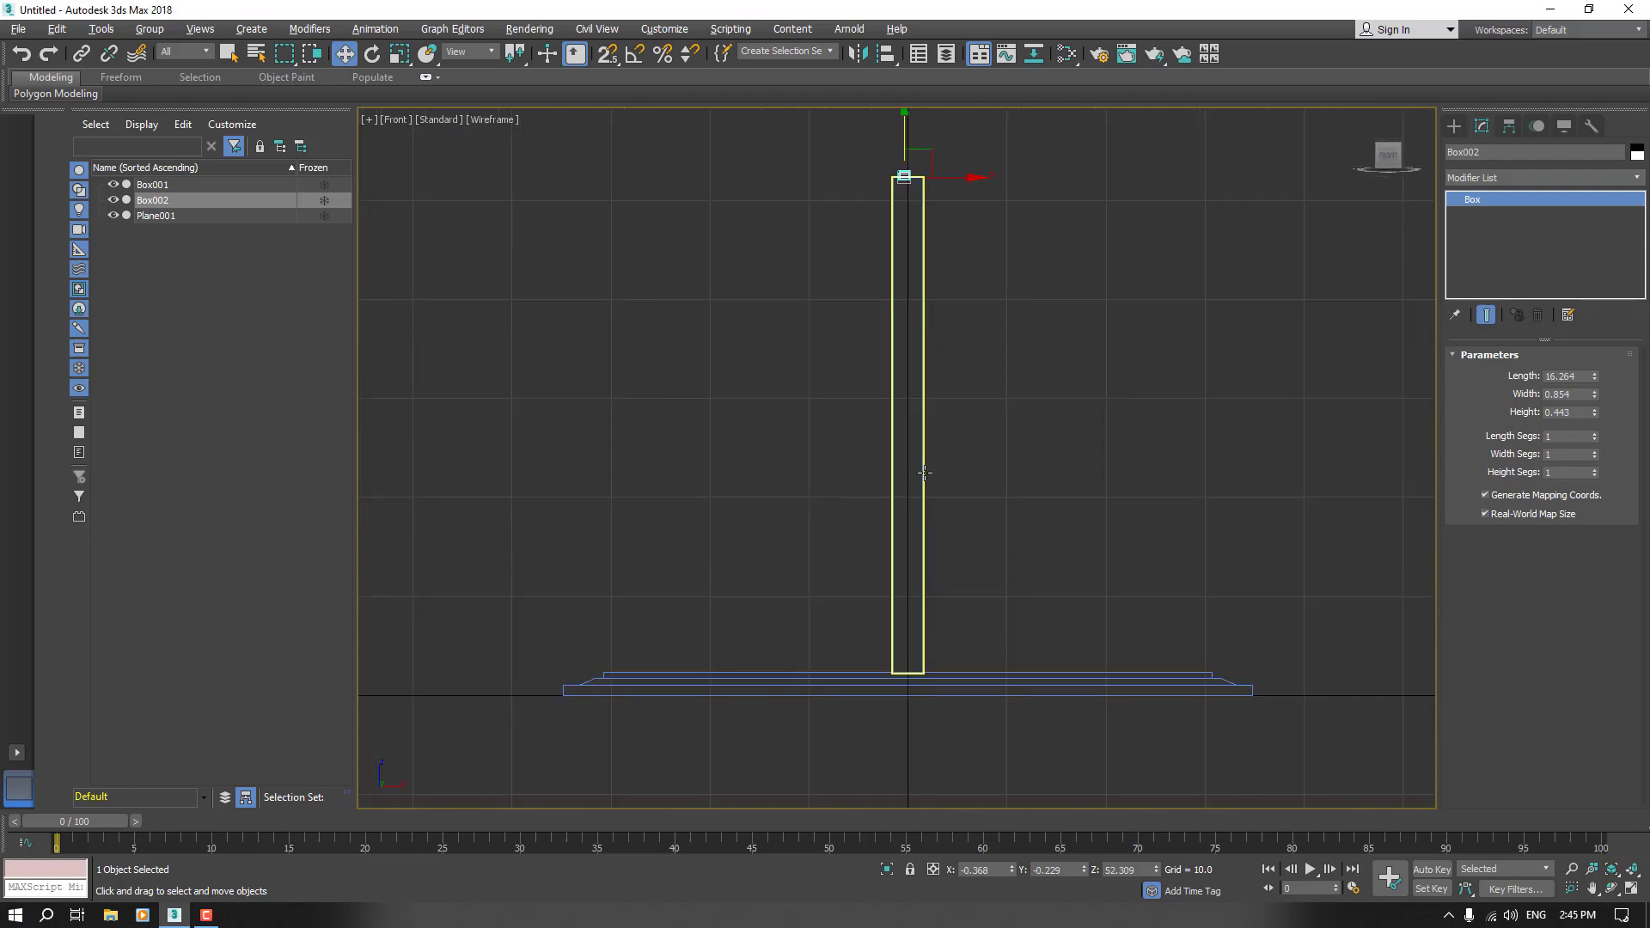
scroll(889, 505, down, 3)
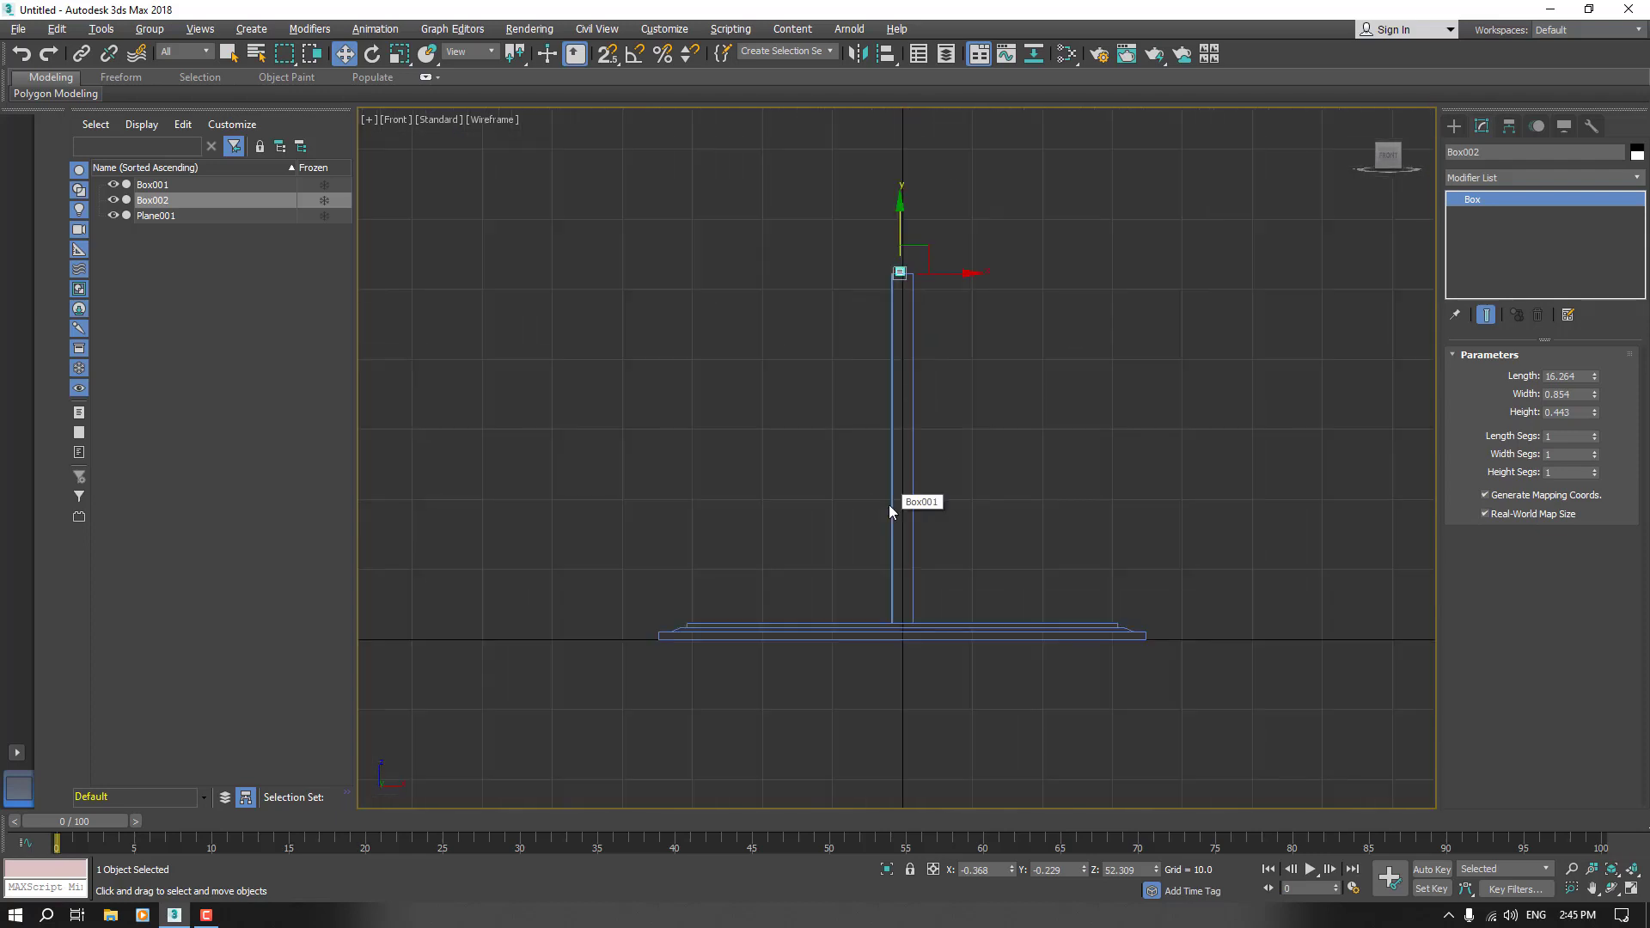
- Scale the thin box about 7991% along X in the Front view and along Y in the Top view to match the base's footprint
click(400, 55)
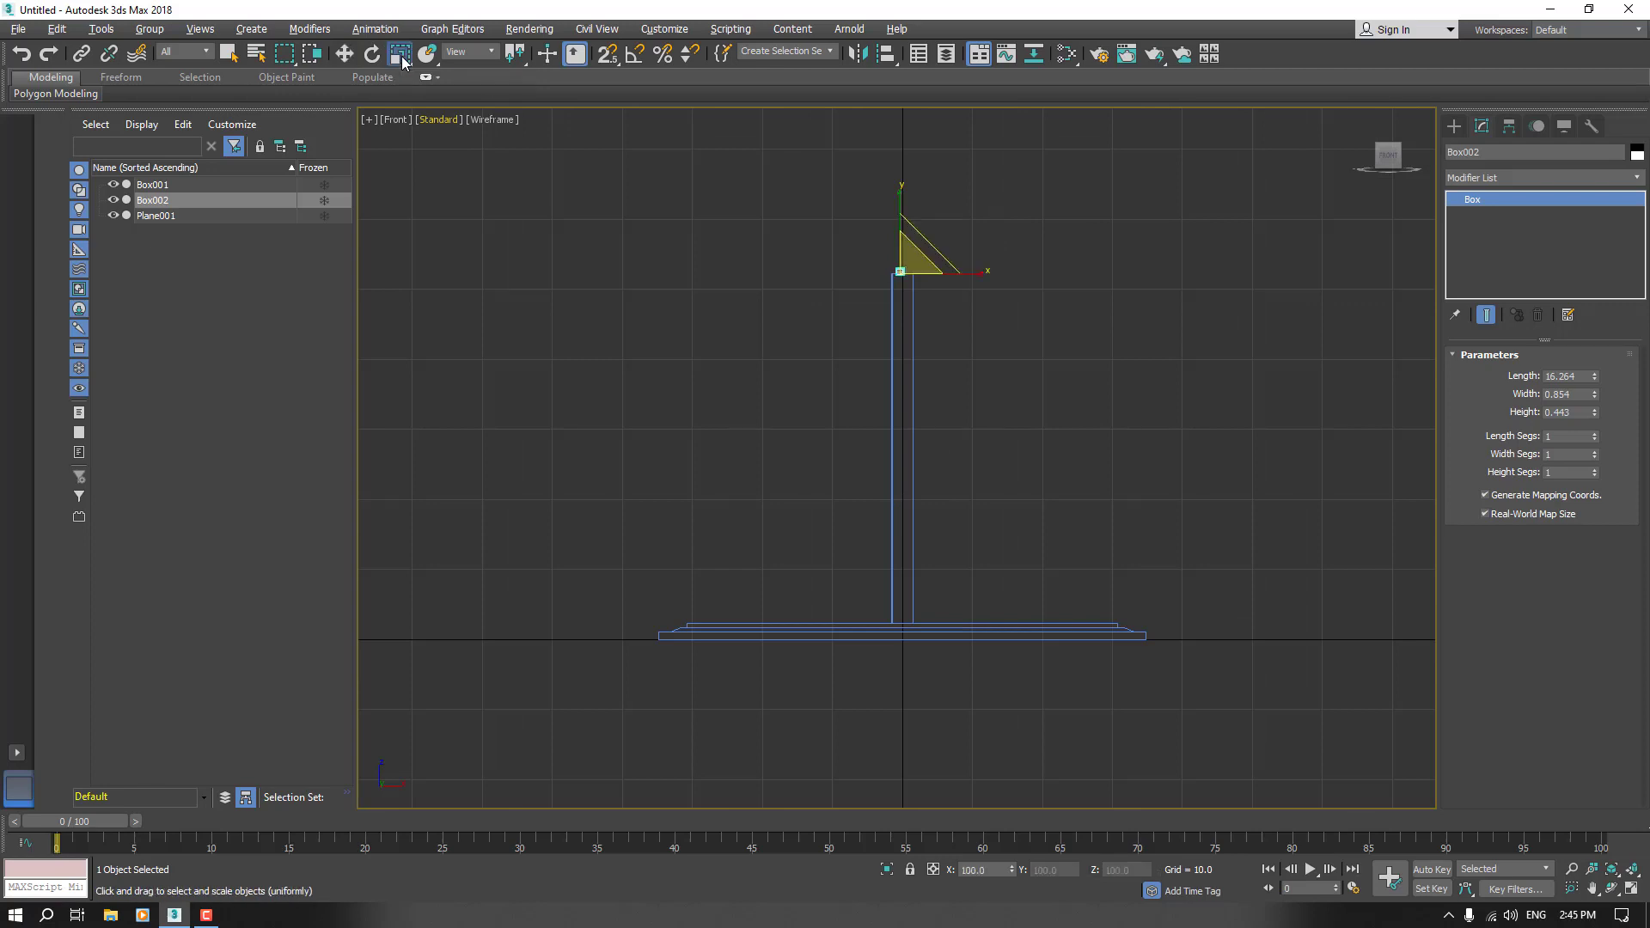
drag(1010, 275, 1031, 241)
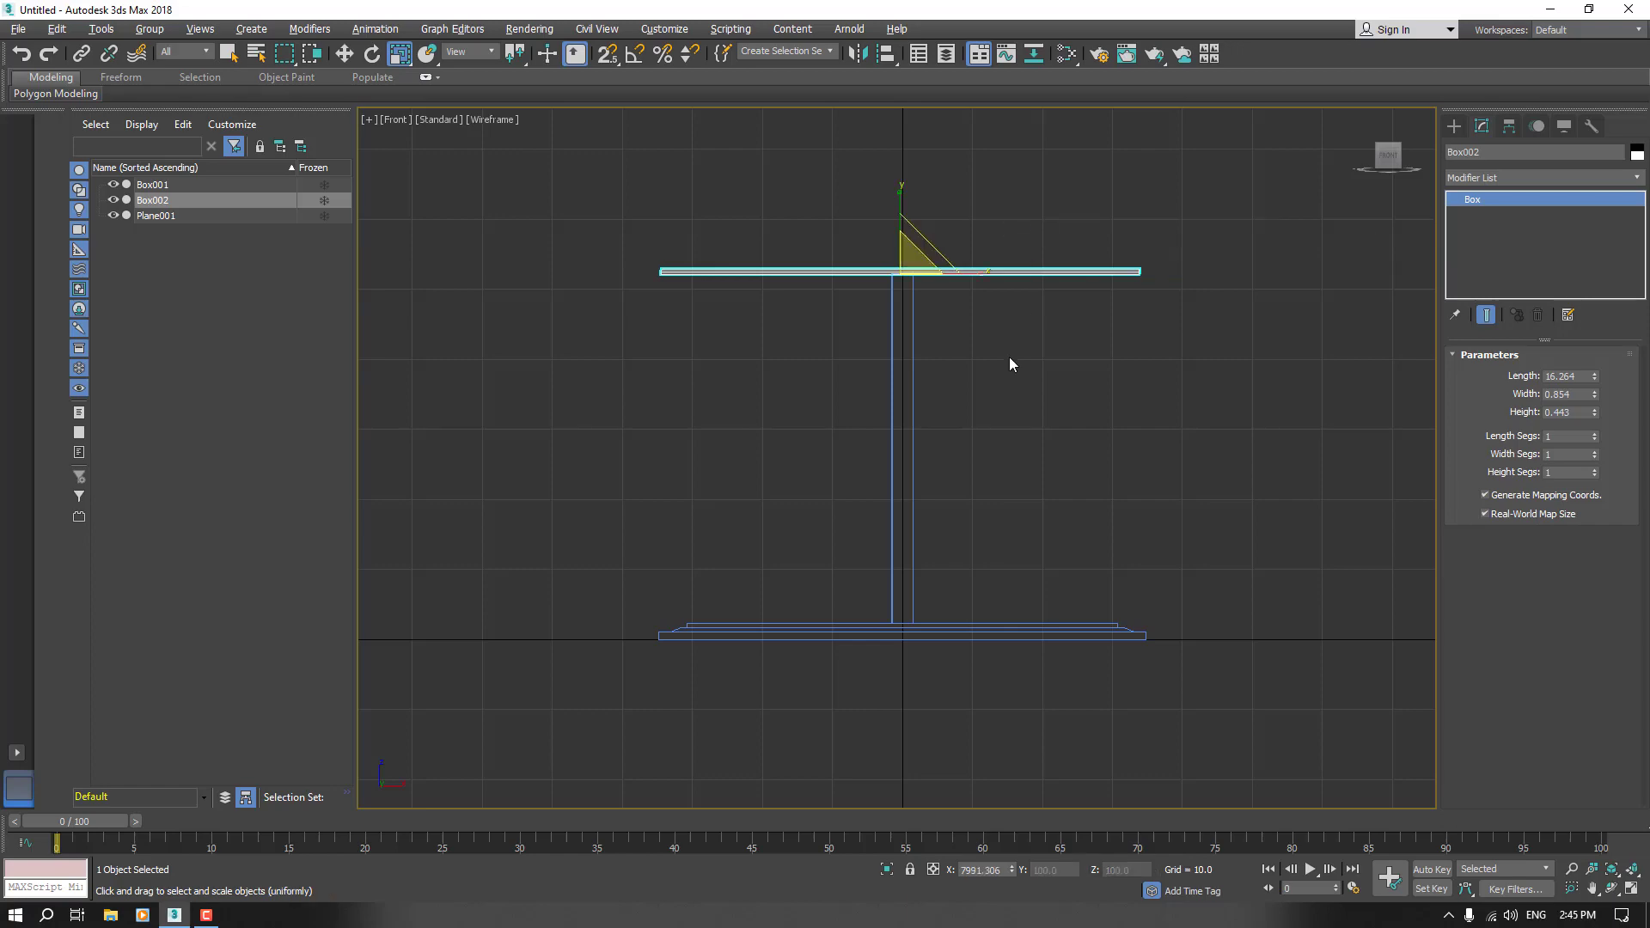
key(alt+w)
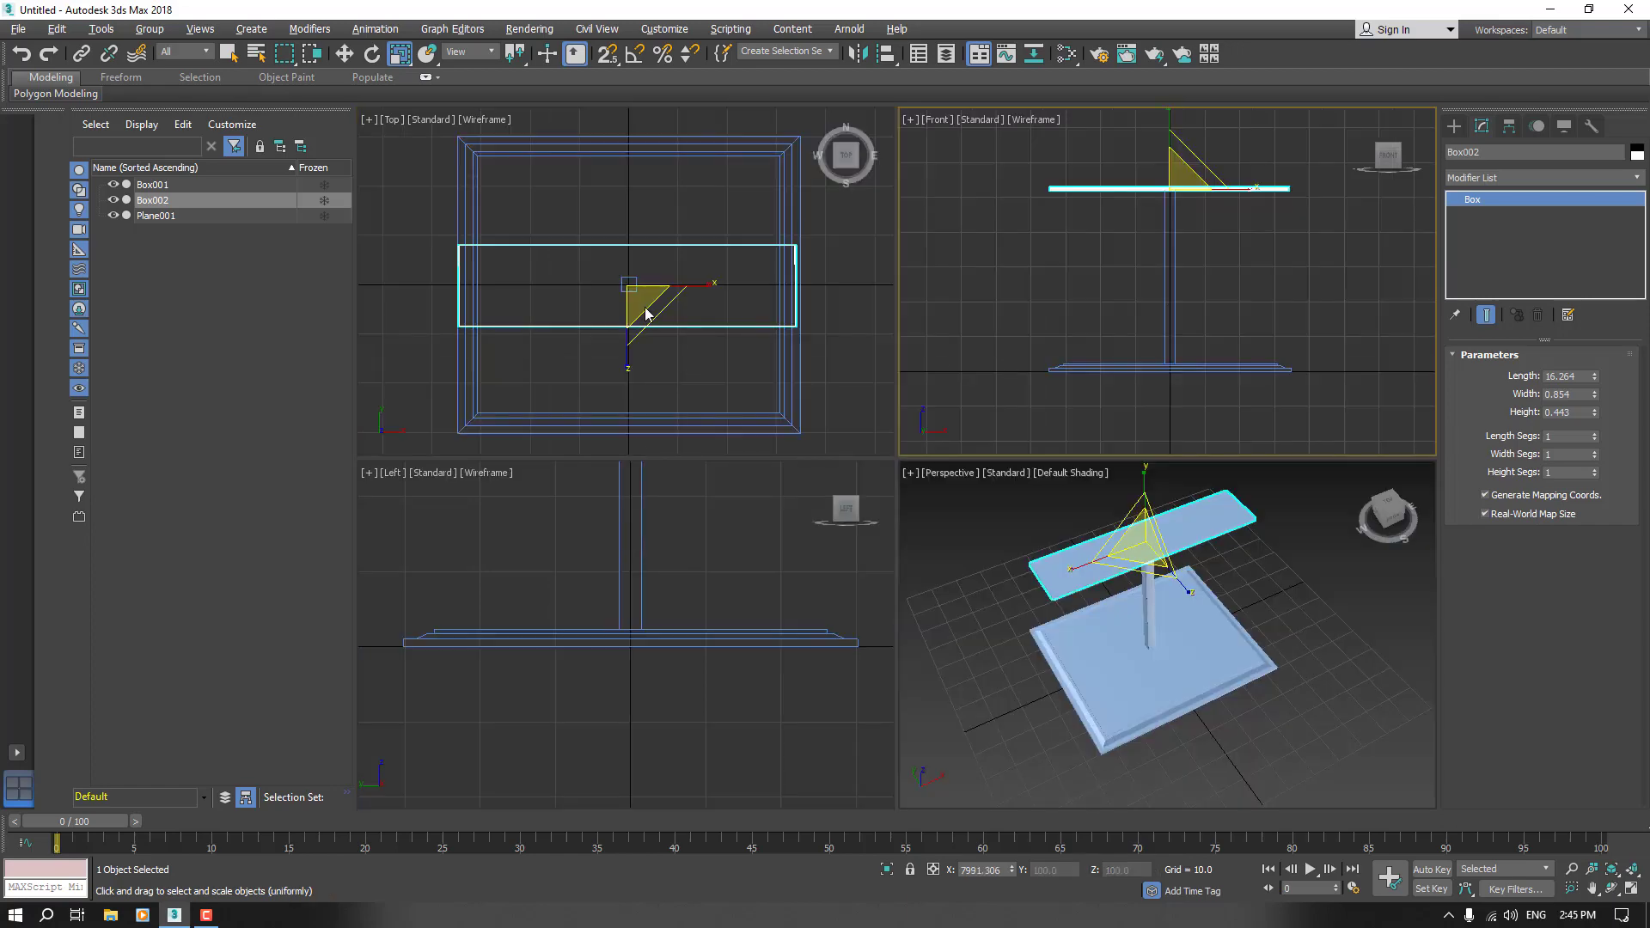
scroll(644, 307, up, 2)
key(alt+w)
scroll(785, 414, down, 8)
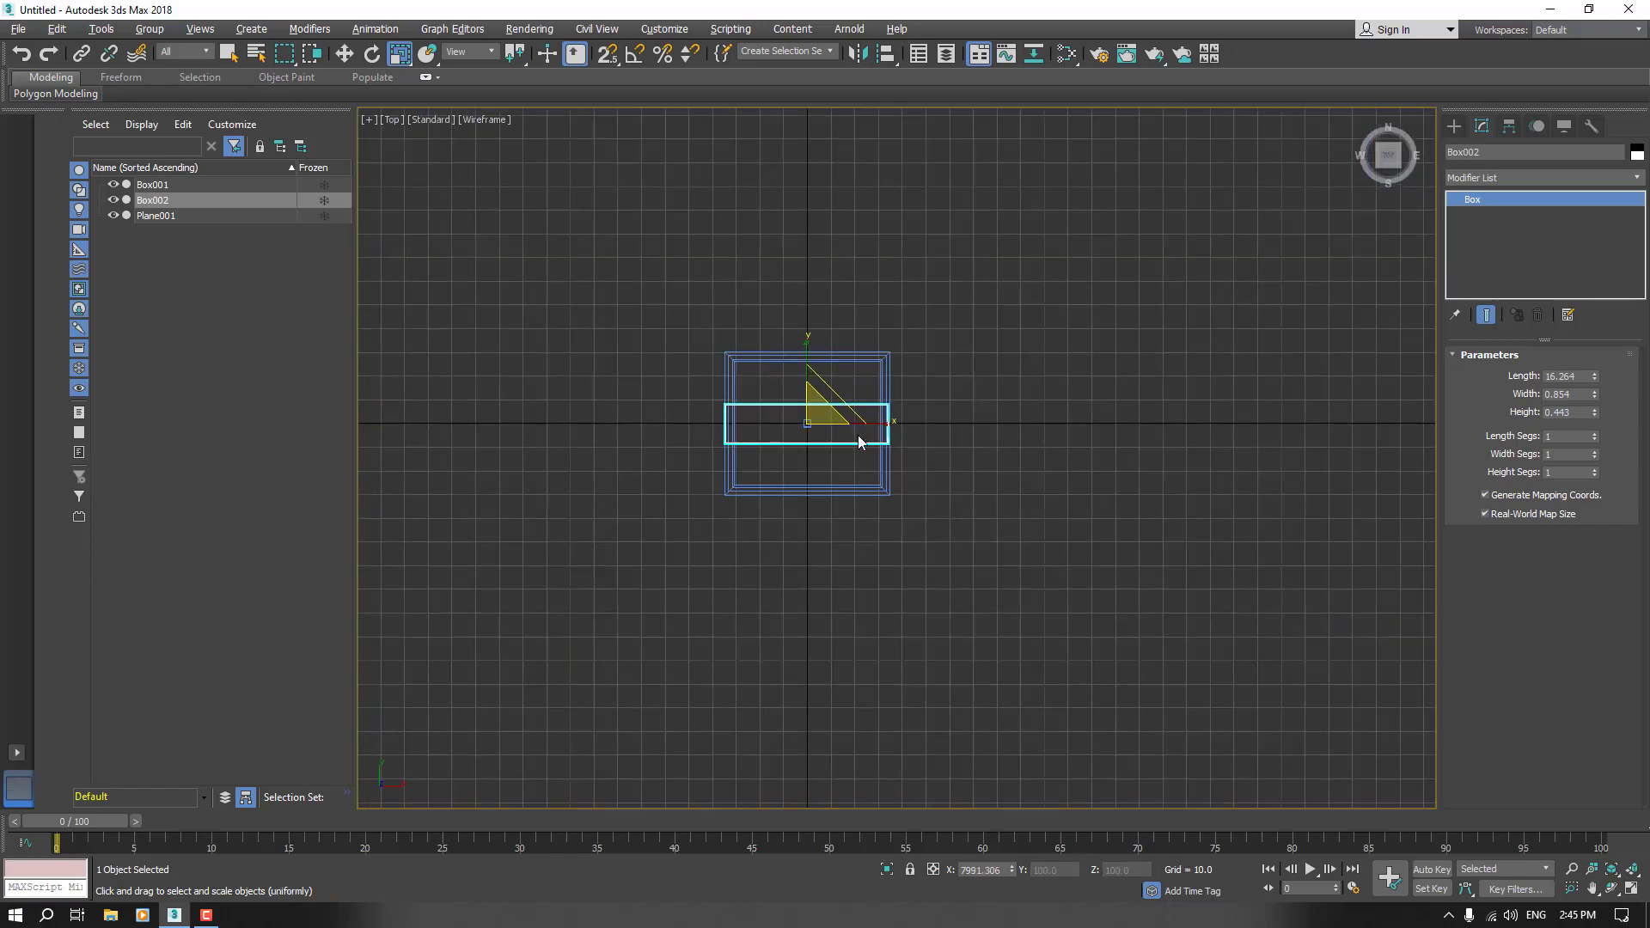
scroll(804, 413, up, 3)
drag(807, 380, 807, 208)
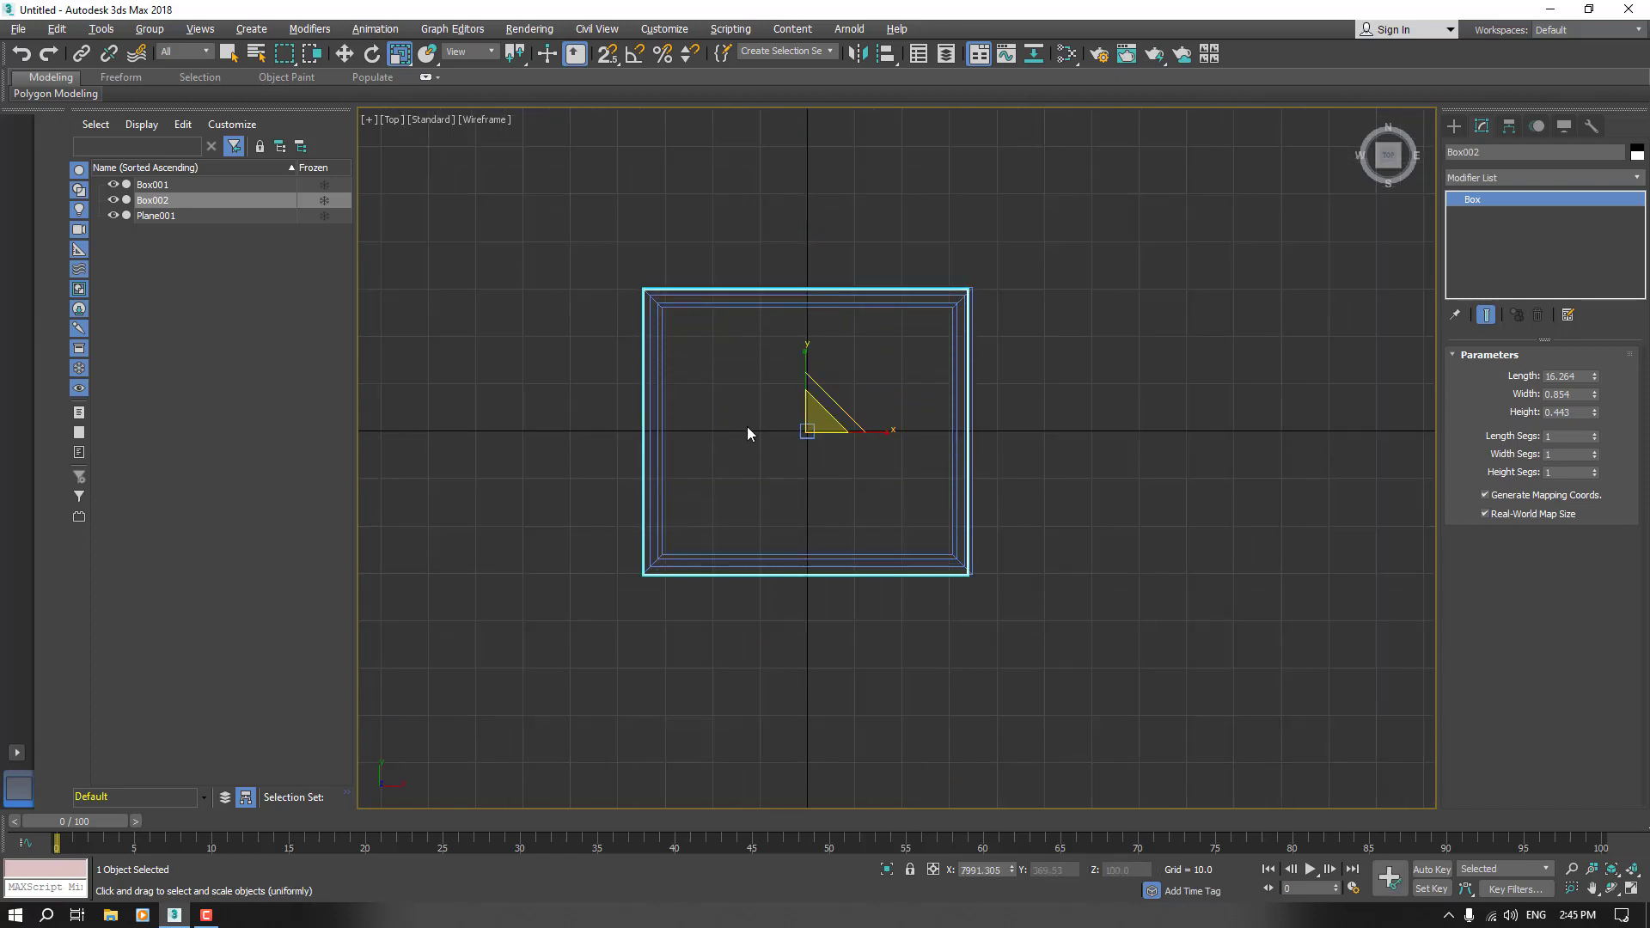
key(alt+w)
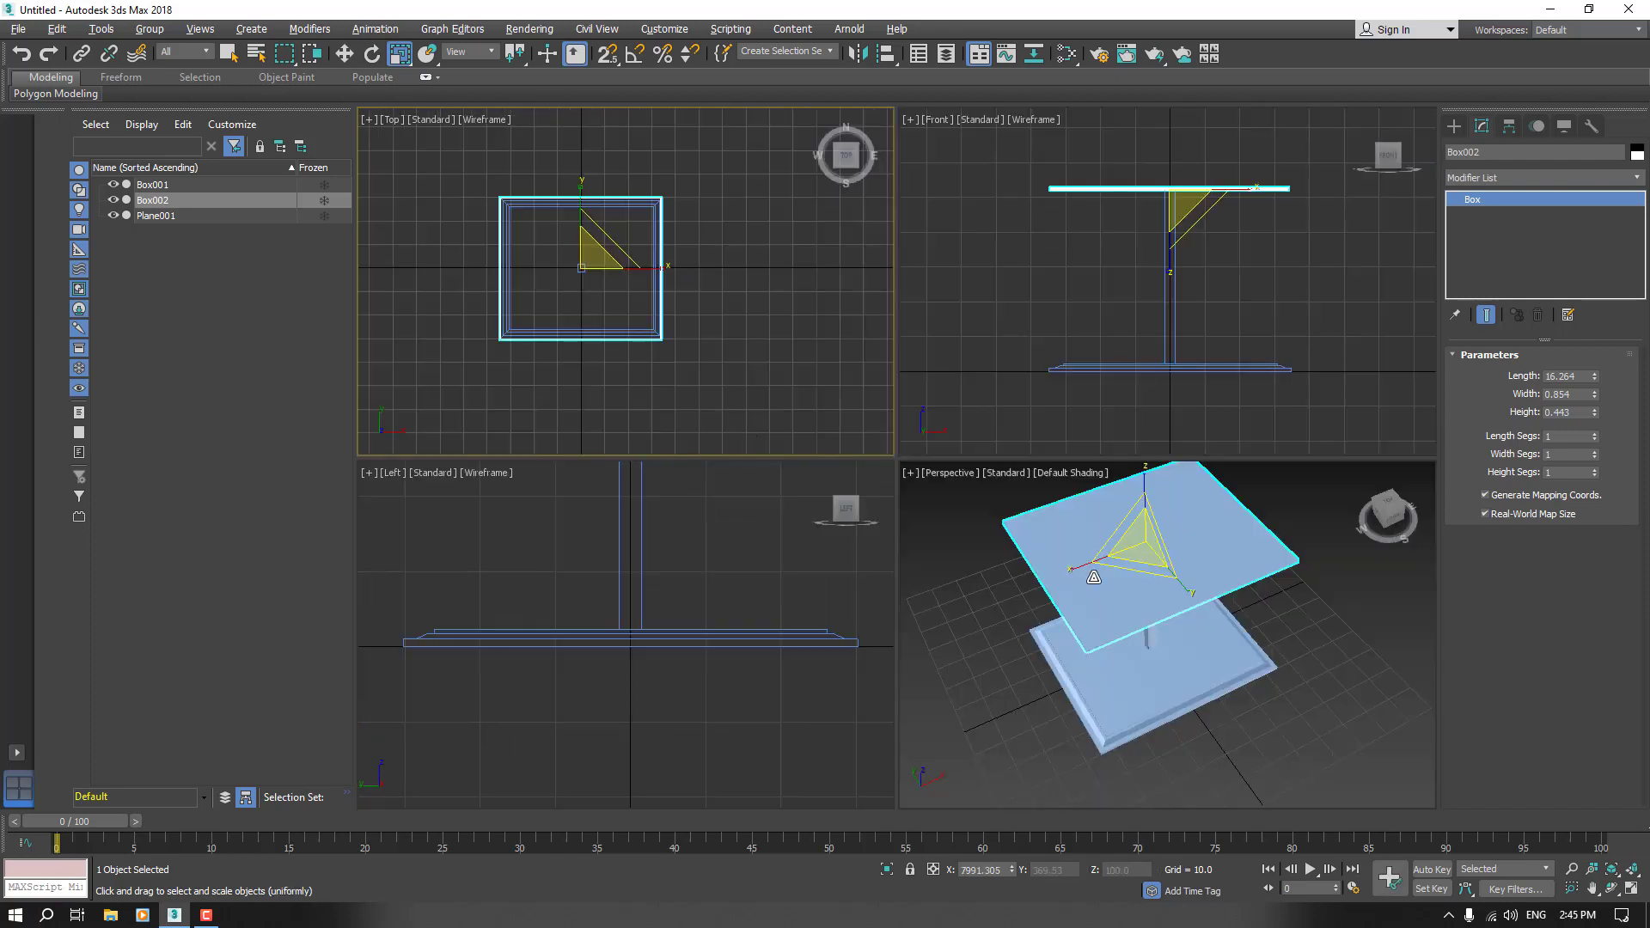
- Move the flat top box up about 0.13 in the Front view so its underside rests on the post
right_click(973, 572)
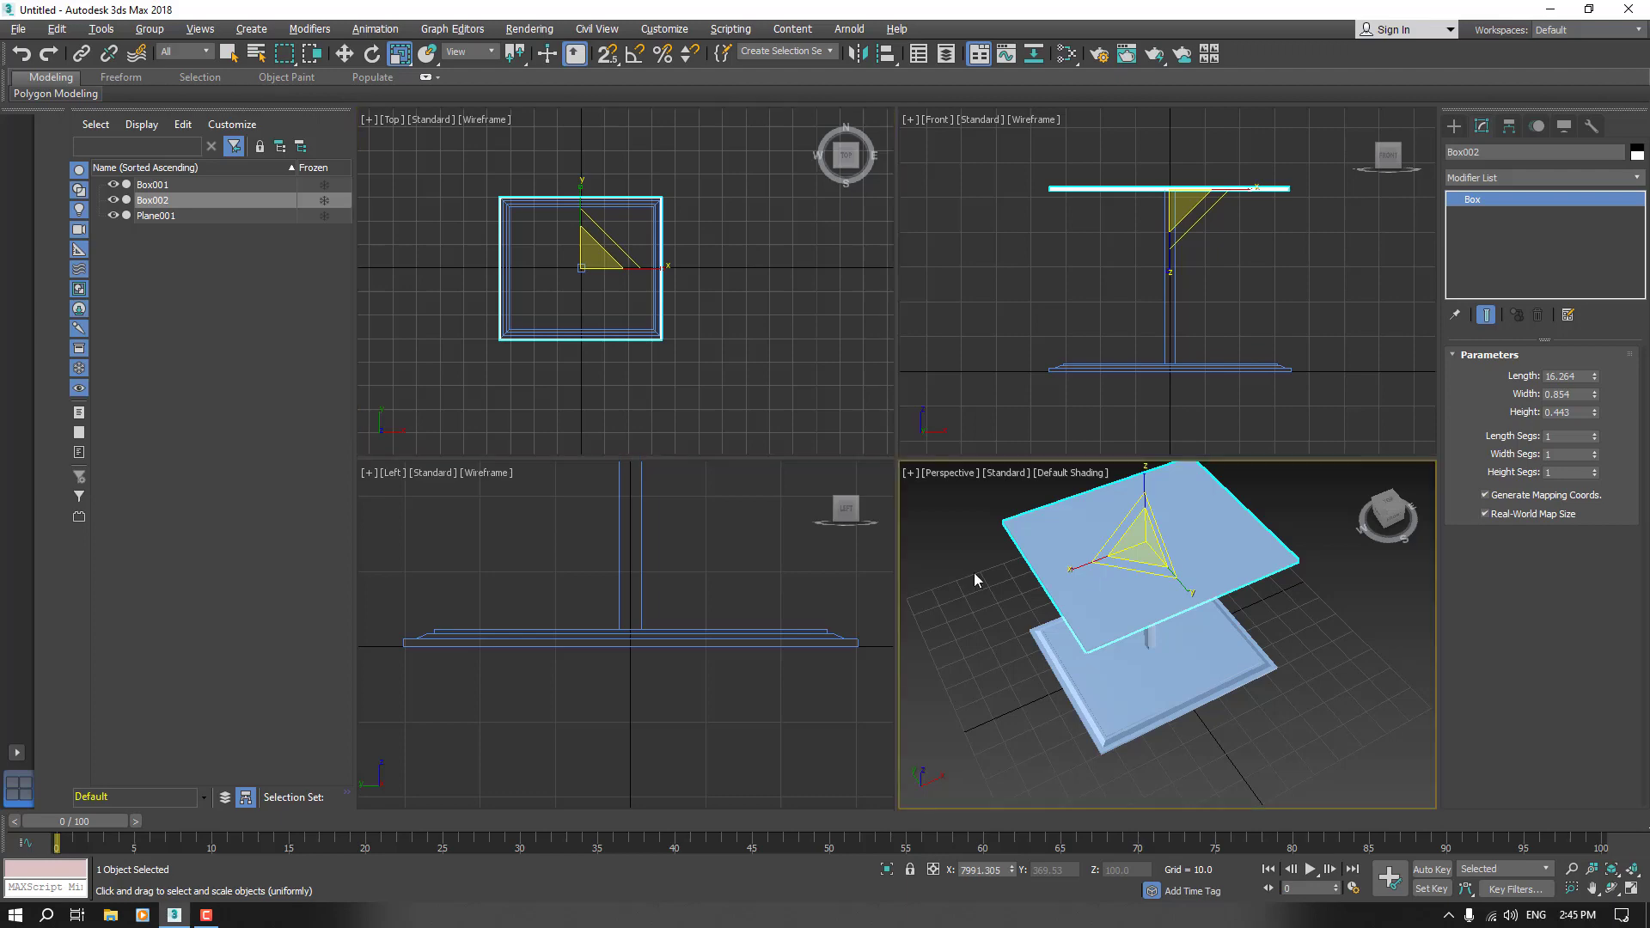
key(alt+w)
mouse_move(879, 606)
alt+middle_down()
mouse_move(885, 627)
mouse_move(885, 578)
alt+middle_up()
alt+middle_drag(838, 426, 935, 388)
key(w)
scroll(904, 404, up, 5)
key(alt+w)
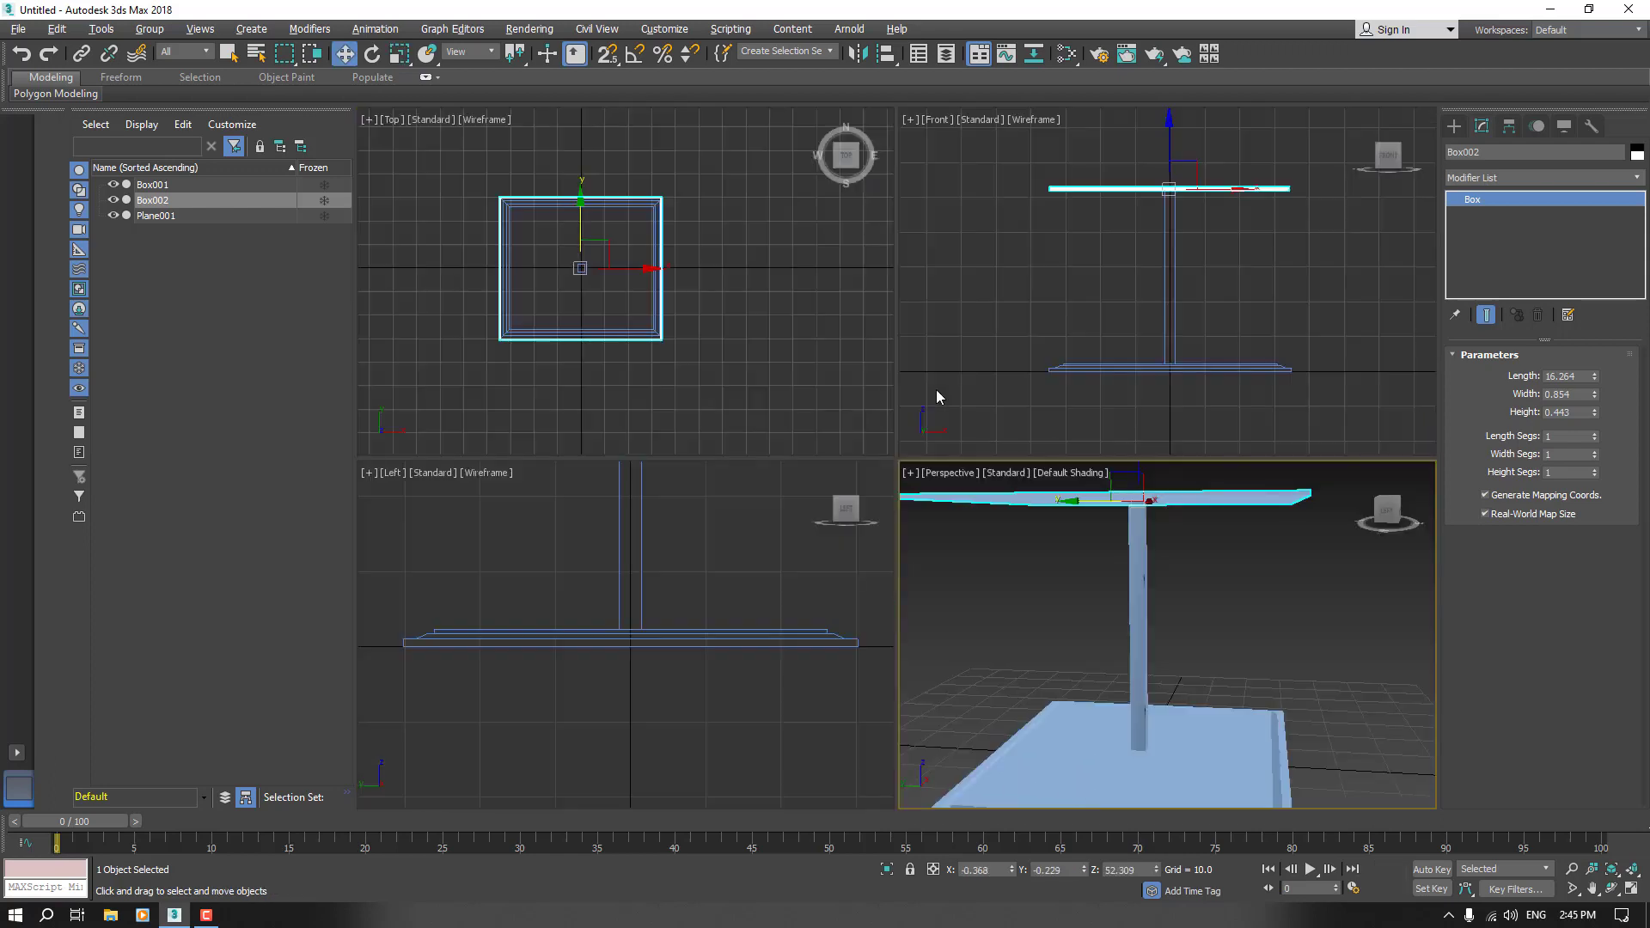
key(alt+w)
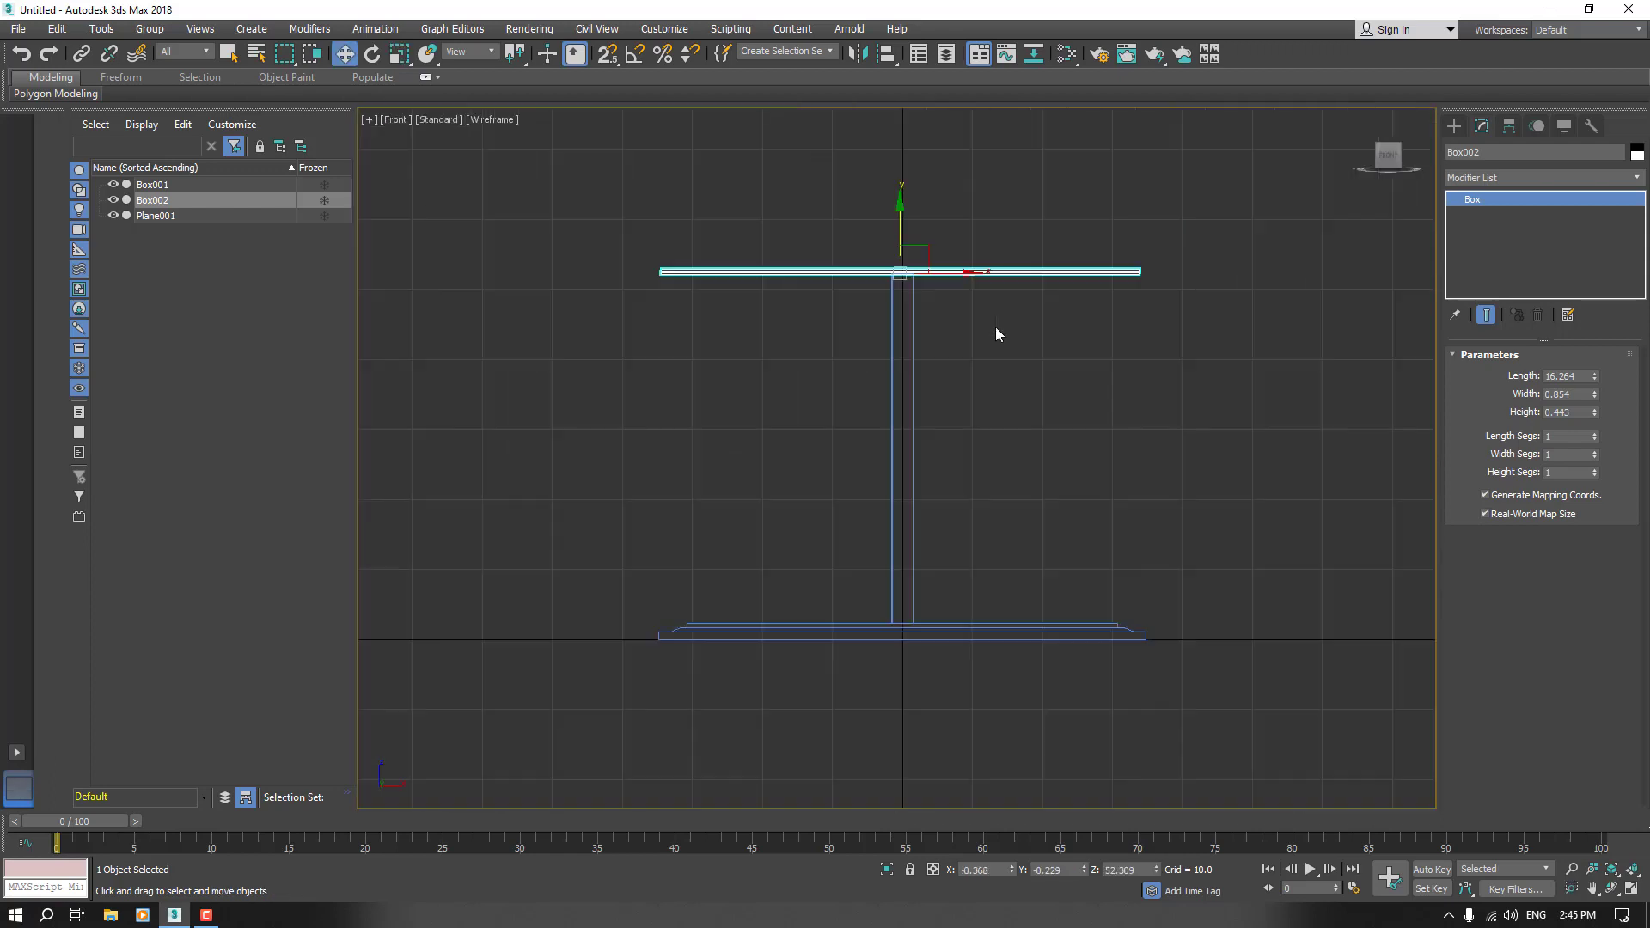
scroll(902, 265, up, 5)
scroll(881, 343, up, 2)
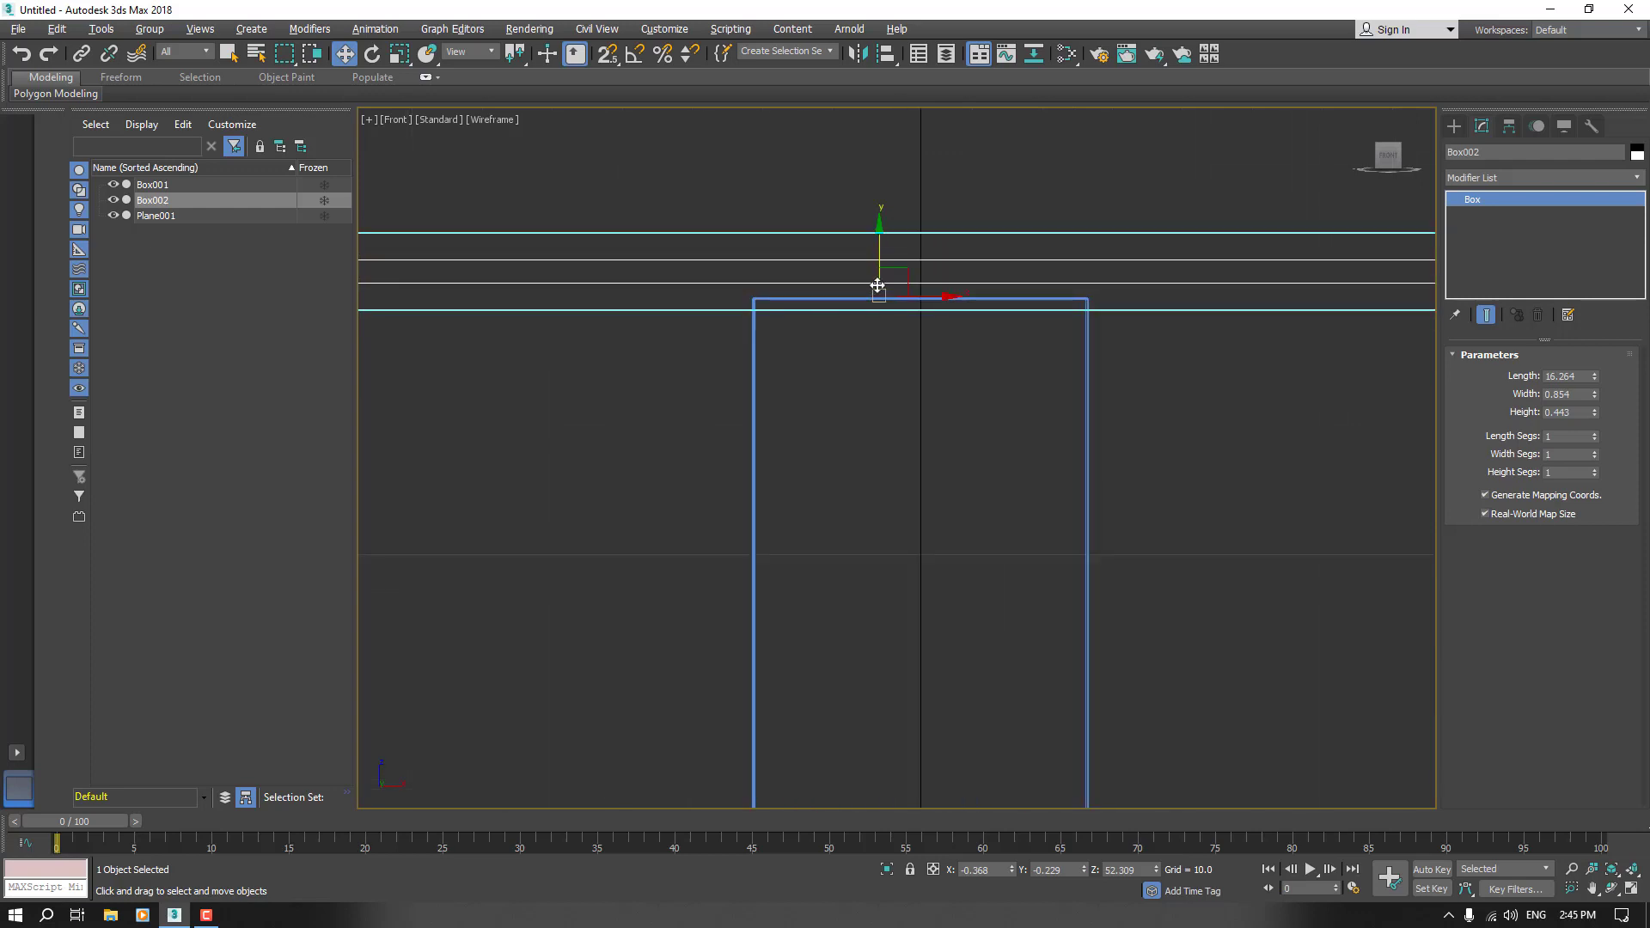
drag(877, 284, 882, 255)
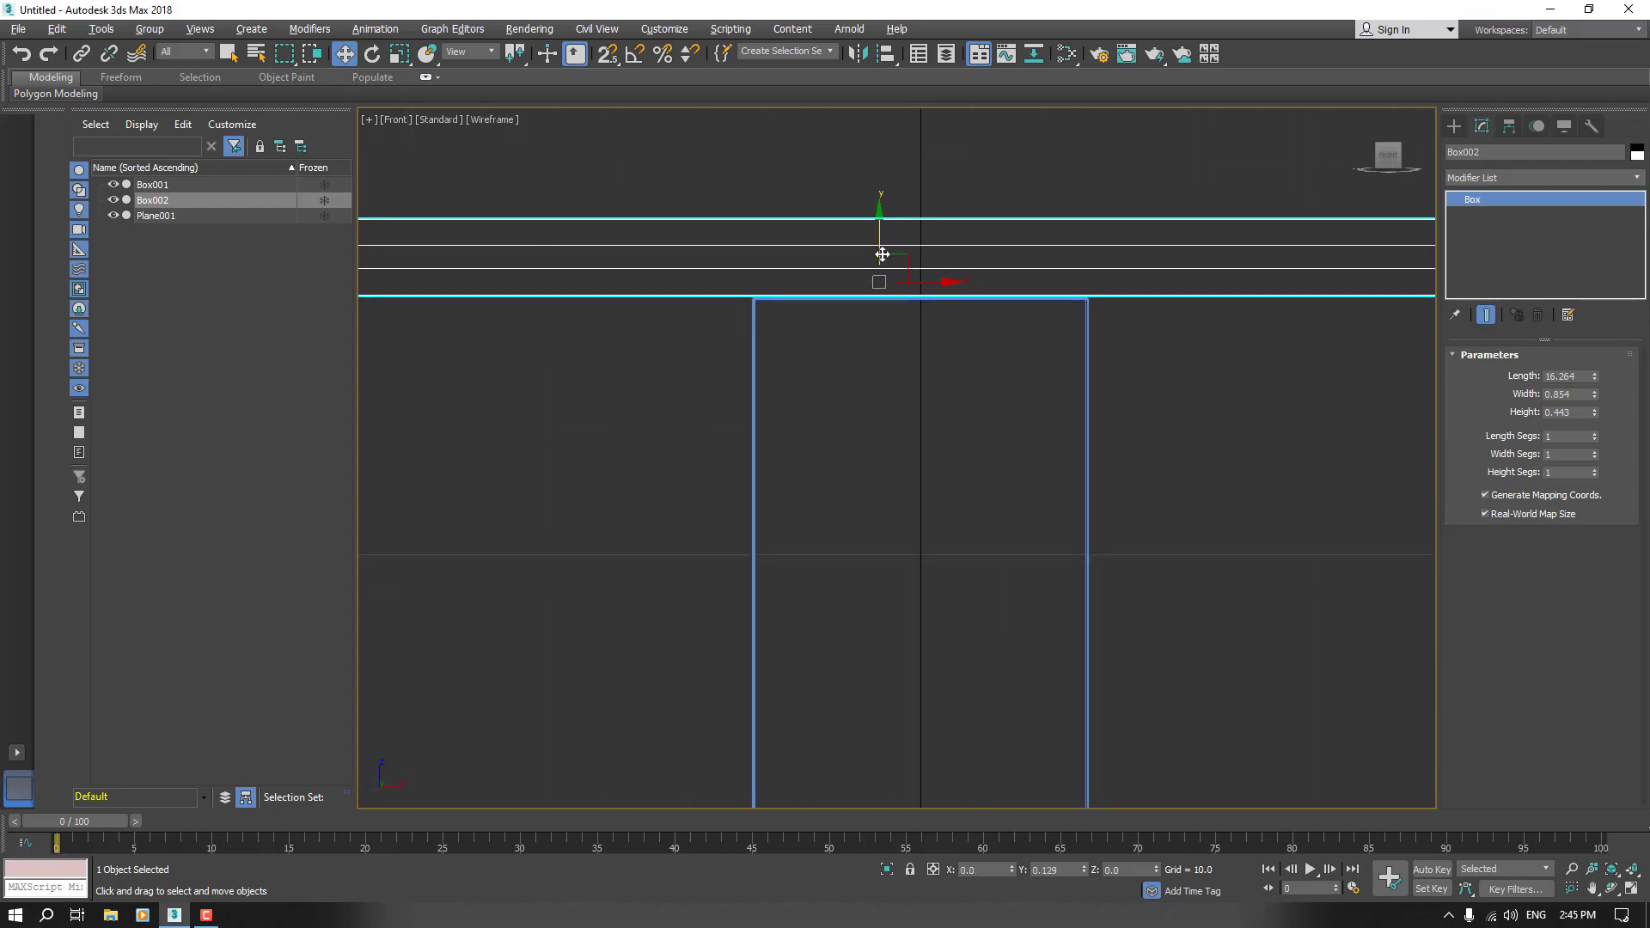
- Position the flat top box at X 0, Y 0 and Z 52.4
right_click(1013, 870)
right_click(1082, 869)
key(Tab)
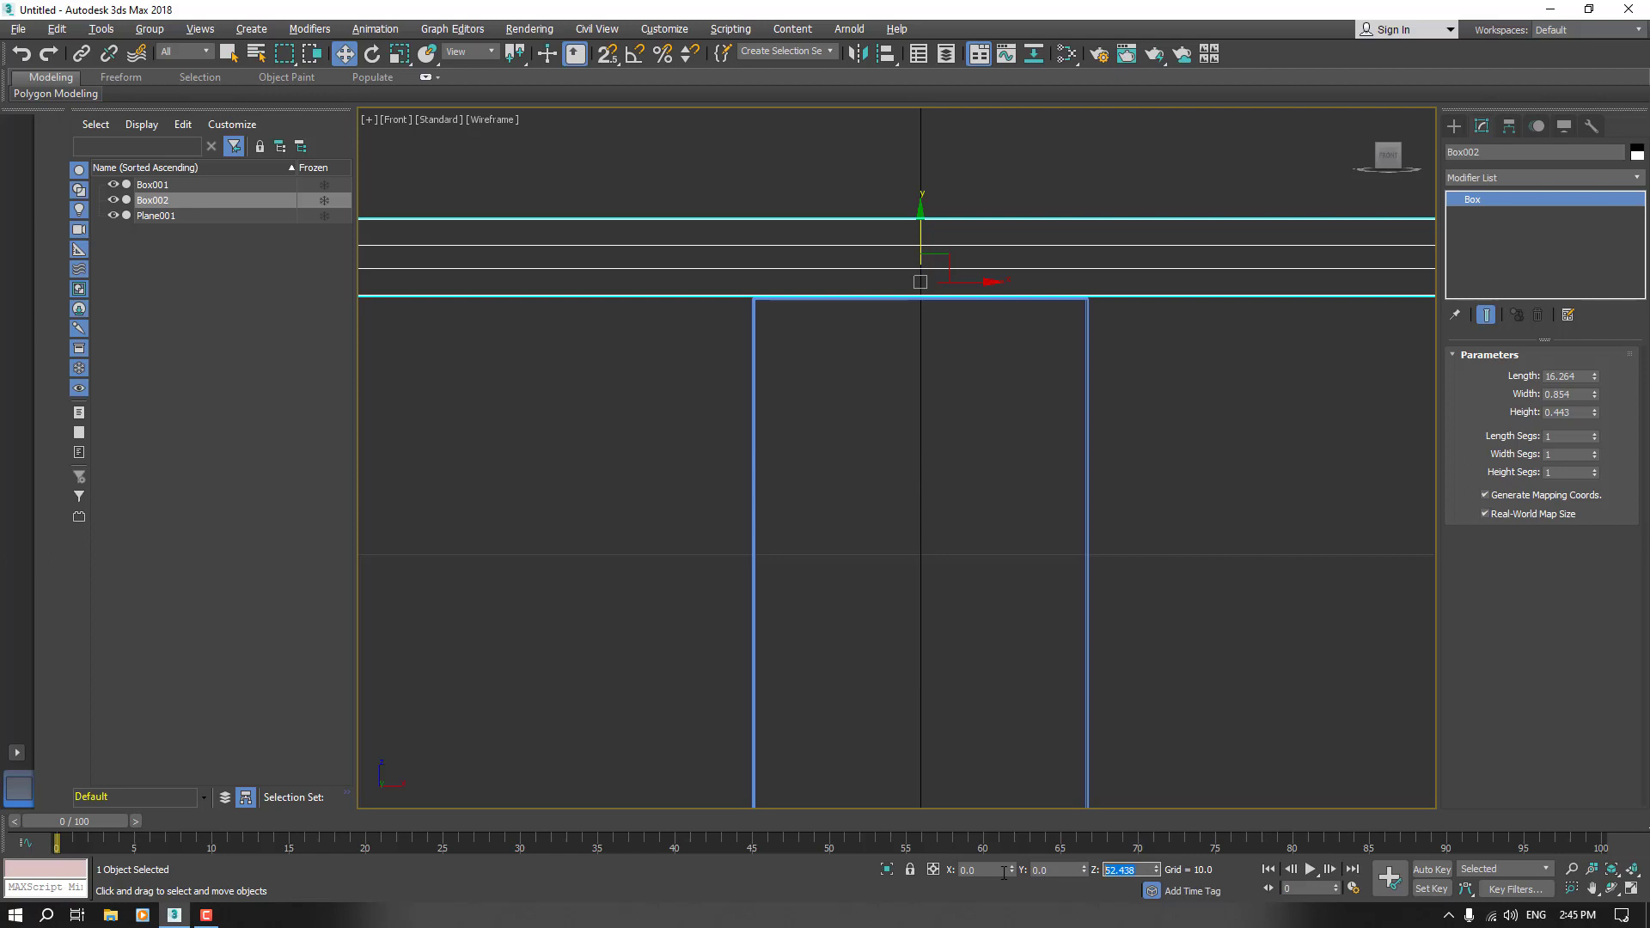
text(52)
key(Return)
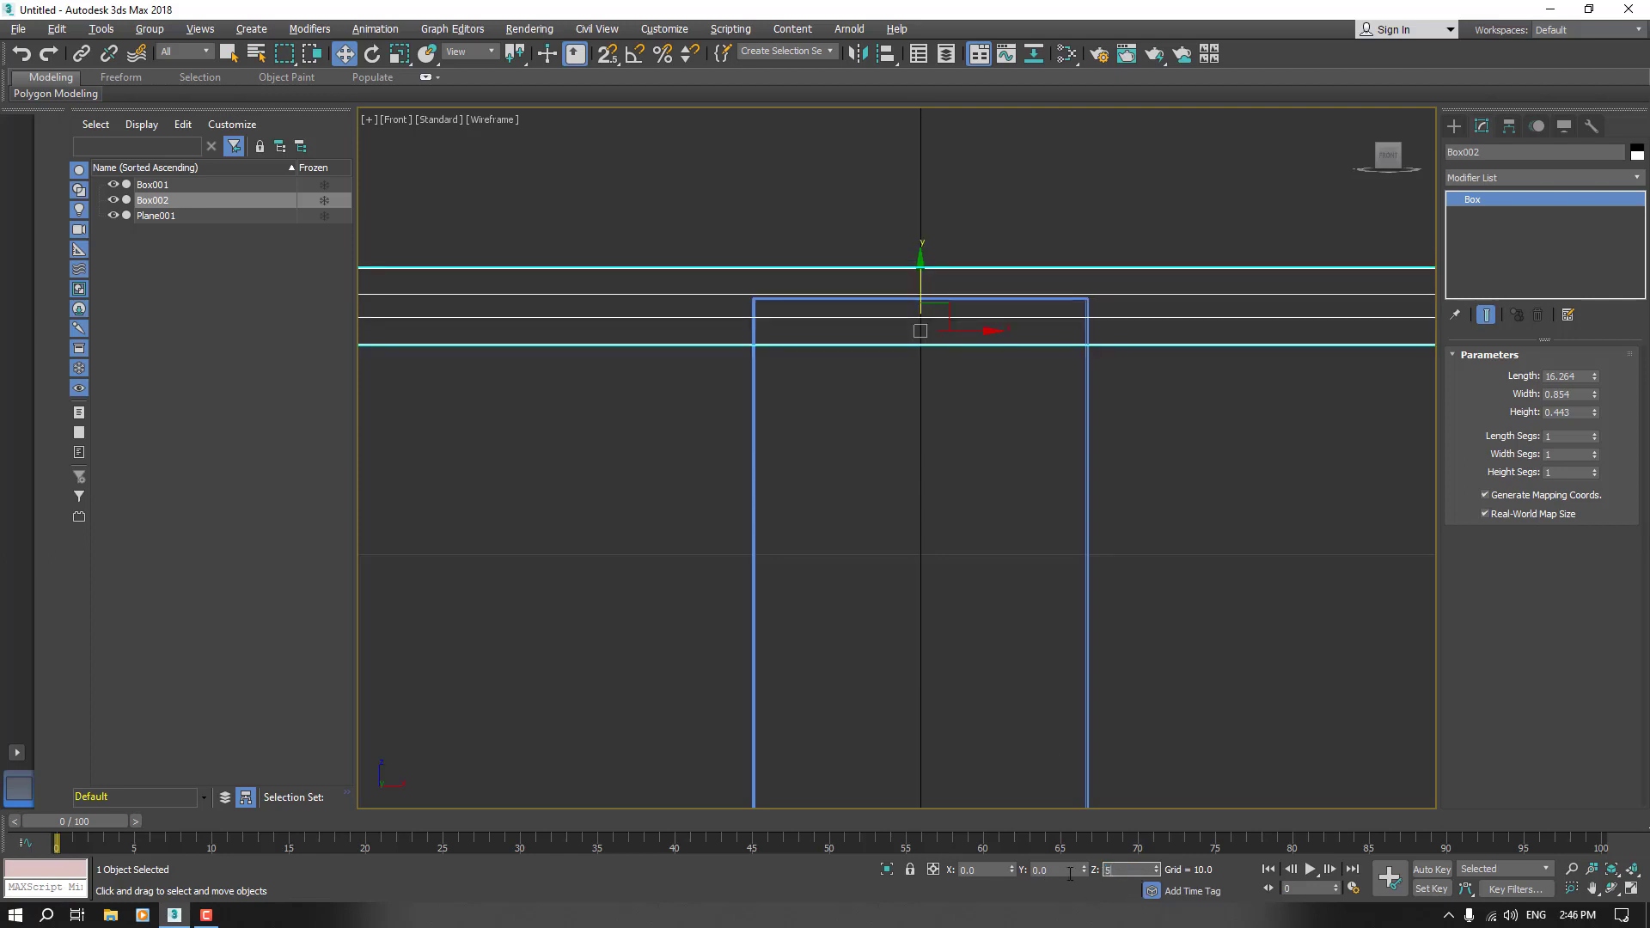
text(52.6)
key(Return)
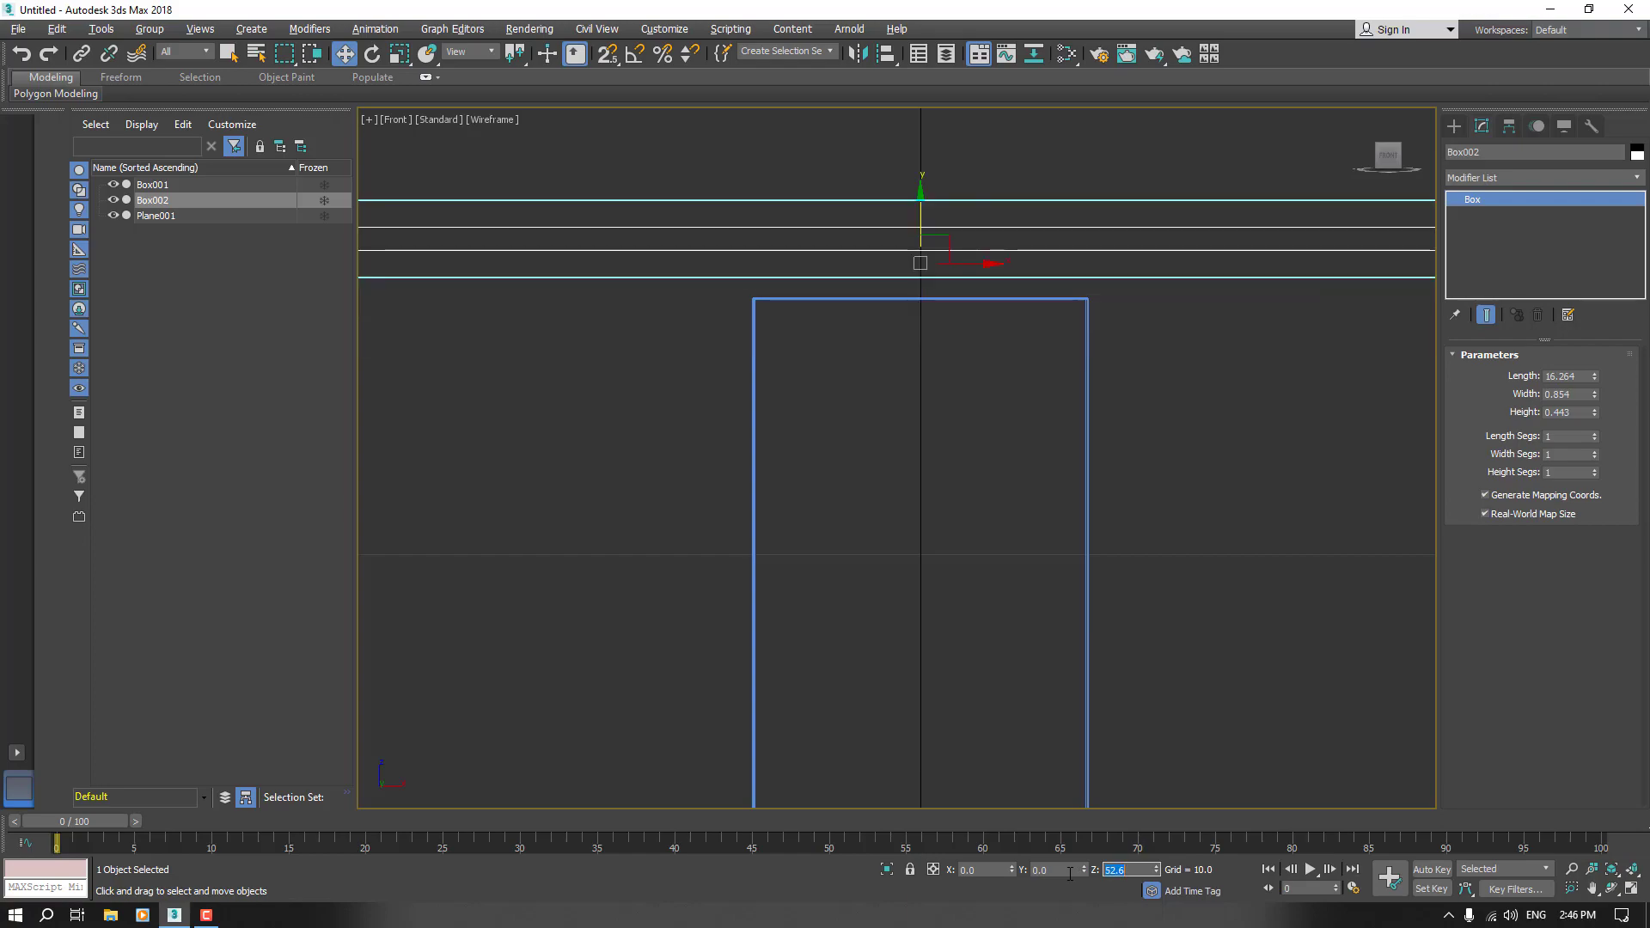
key(Return)
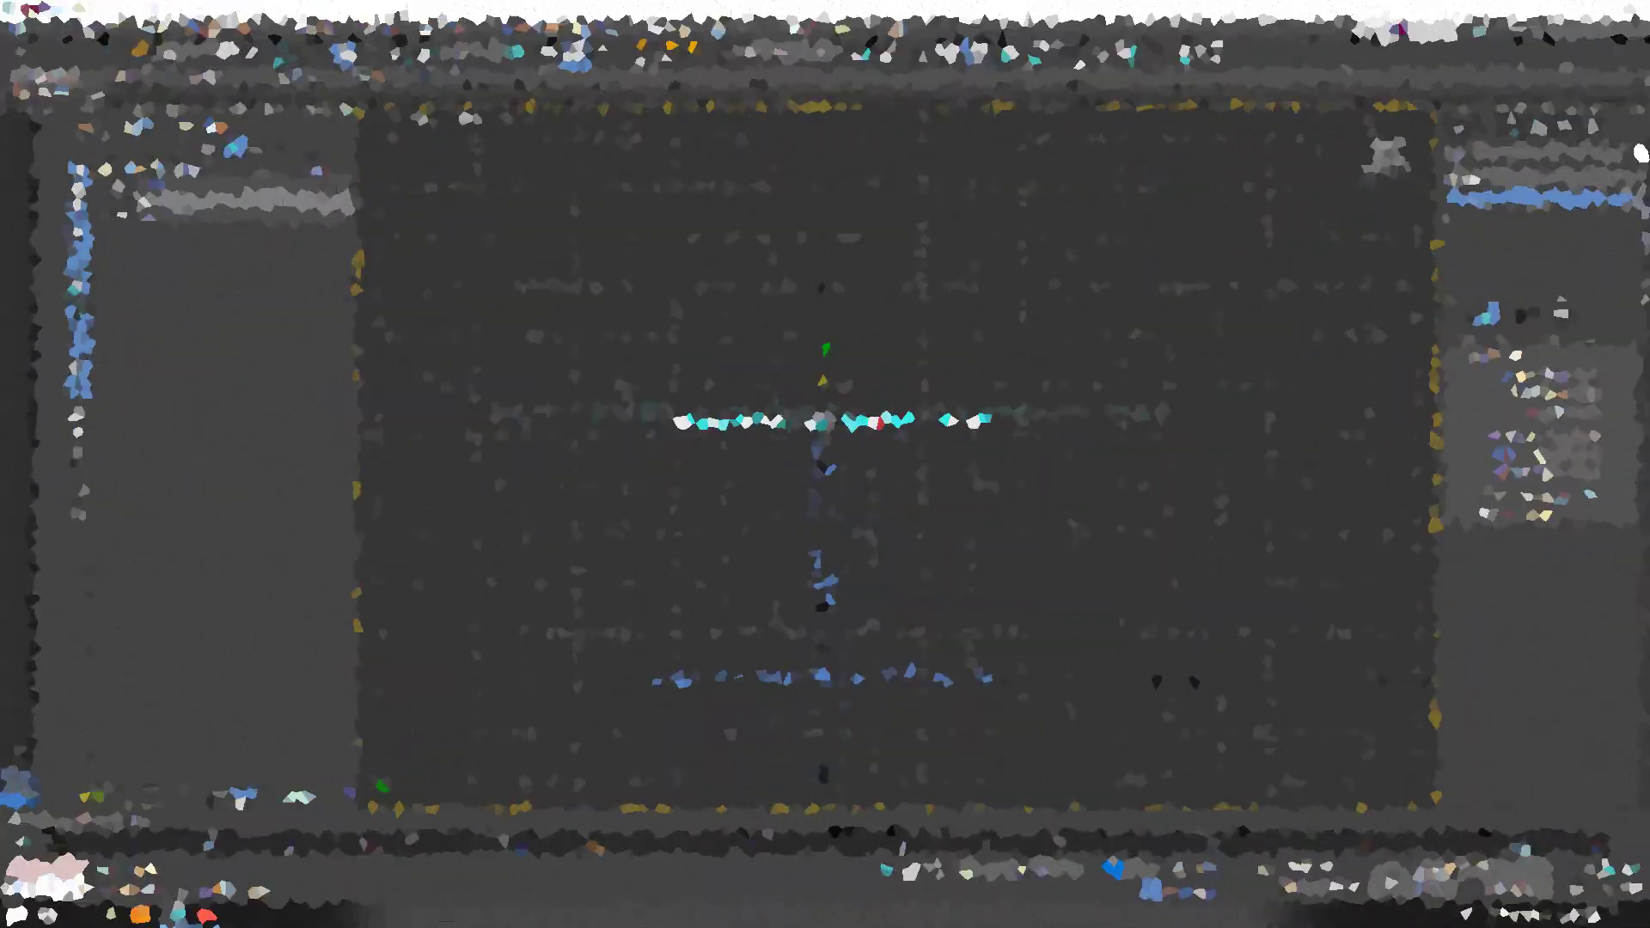
- Deselect the top box and examine the base, post and top together in the maximized Perspective view
click(930, 568)
key(alt+w)
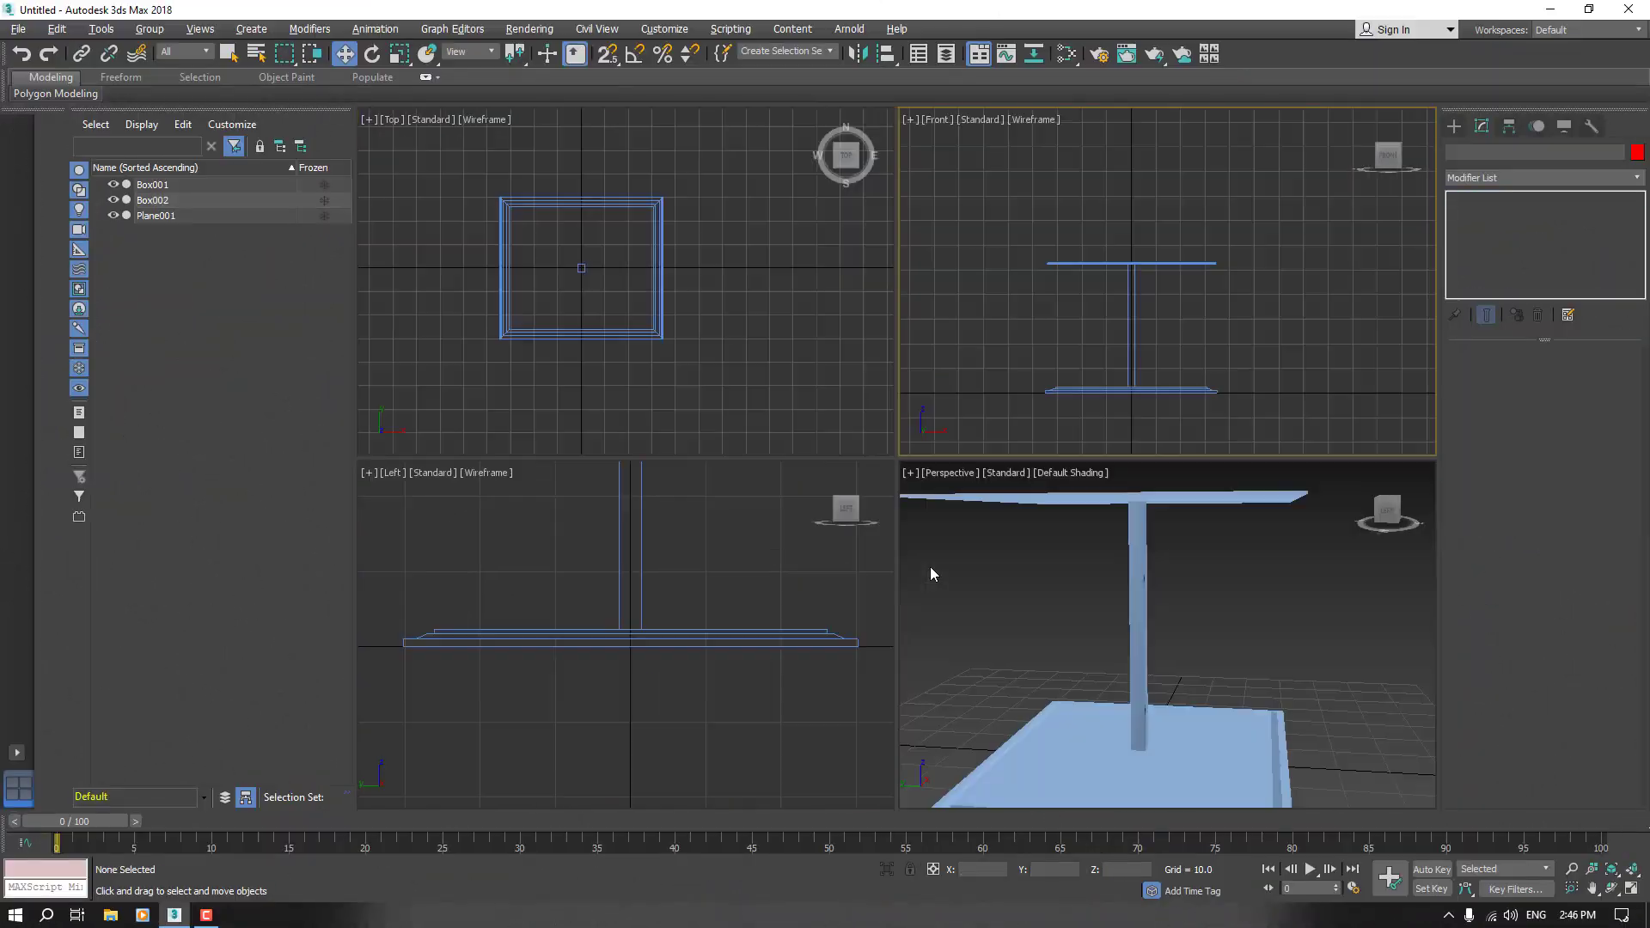
click(1055, 590)
key(alt+w)
scroll(965, 514, down, 3)
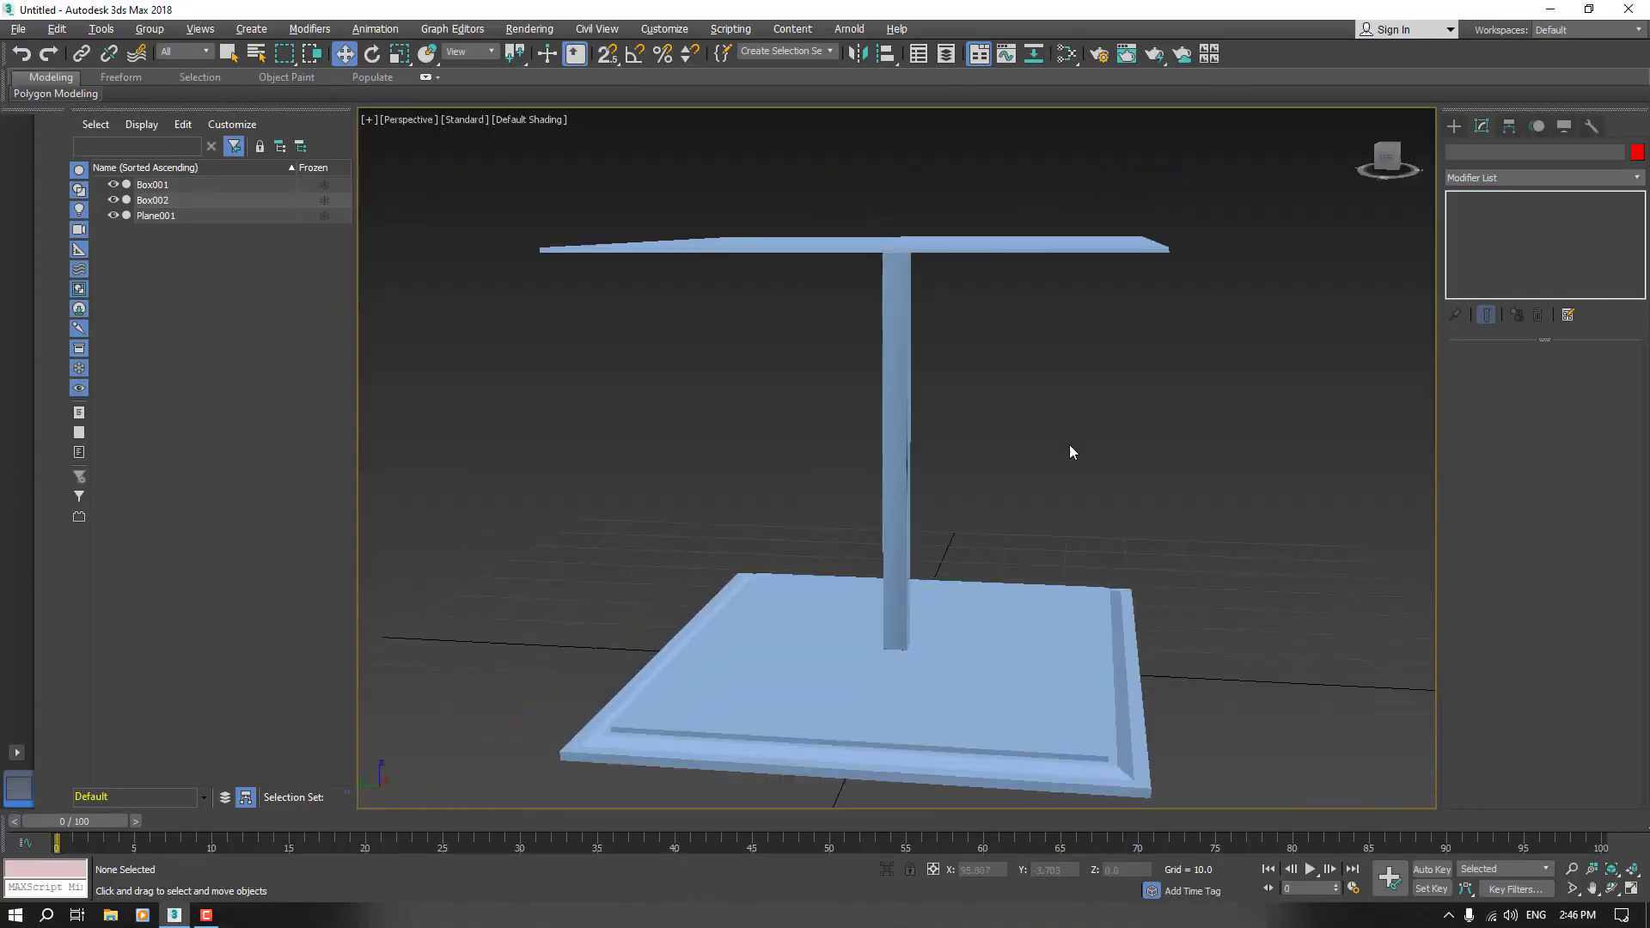
drag(1374, 124, 910, 507)
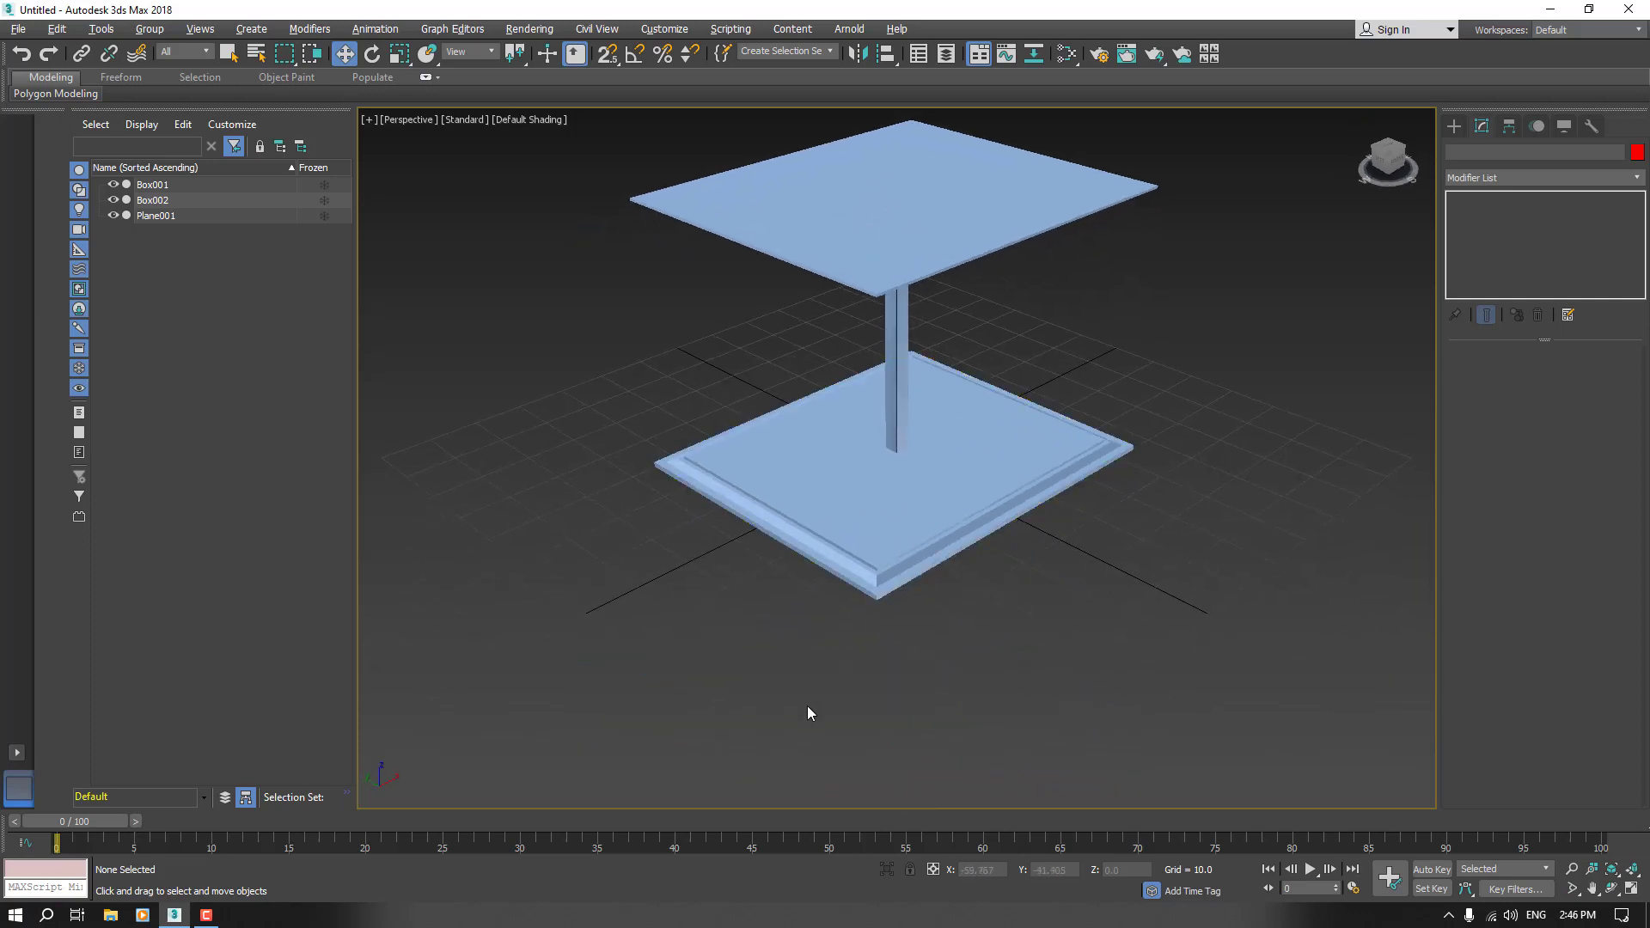
scroll(848, 480, down, 3)
scroll(848, 453, up, 3)
- Set the top box's length to 16, width to 1 and height to 1
click(849, 450)
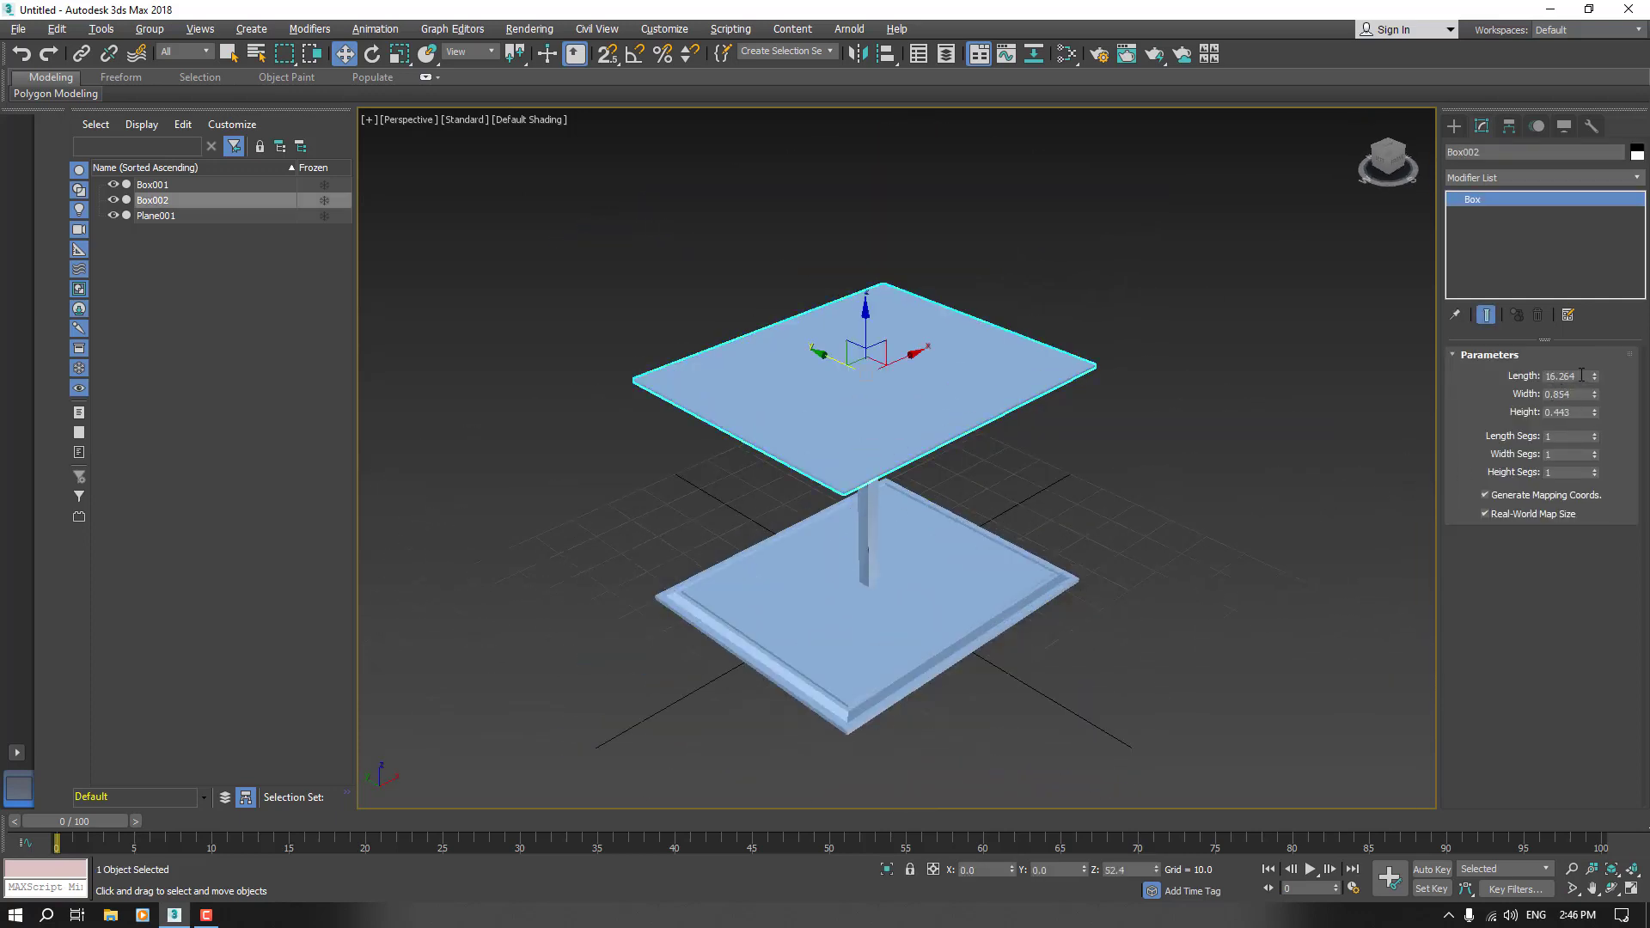
drag(1580, 376, 1467, 377)
text(16)
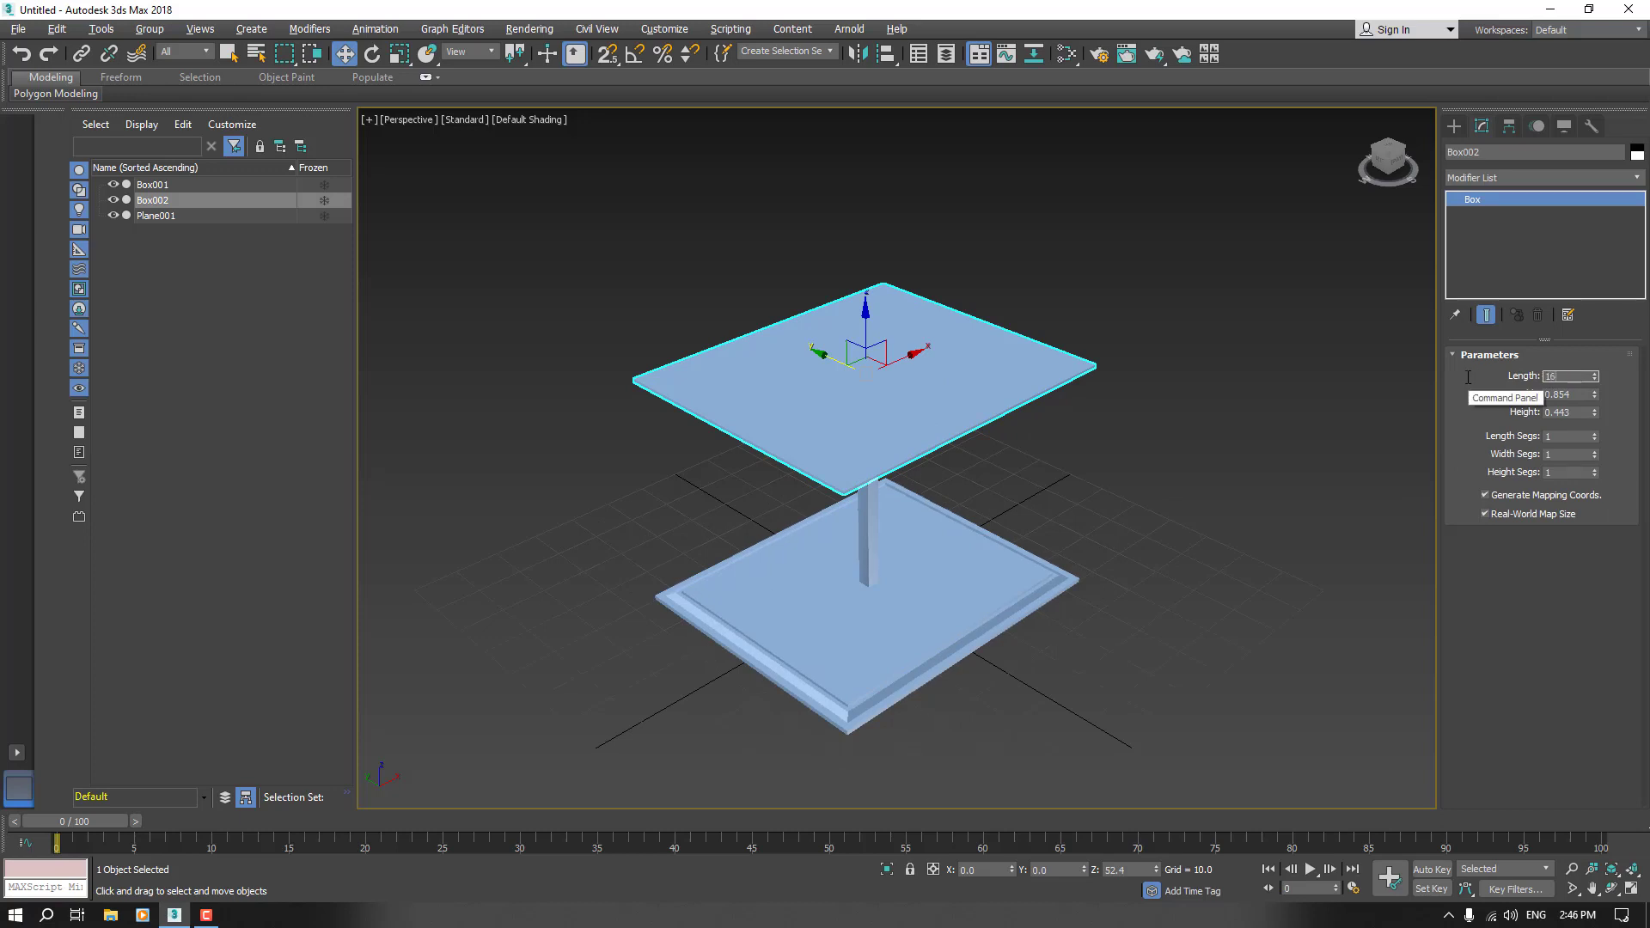
key(Return)
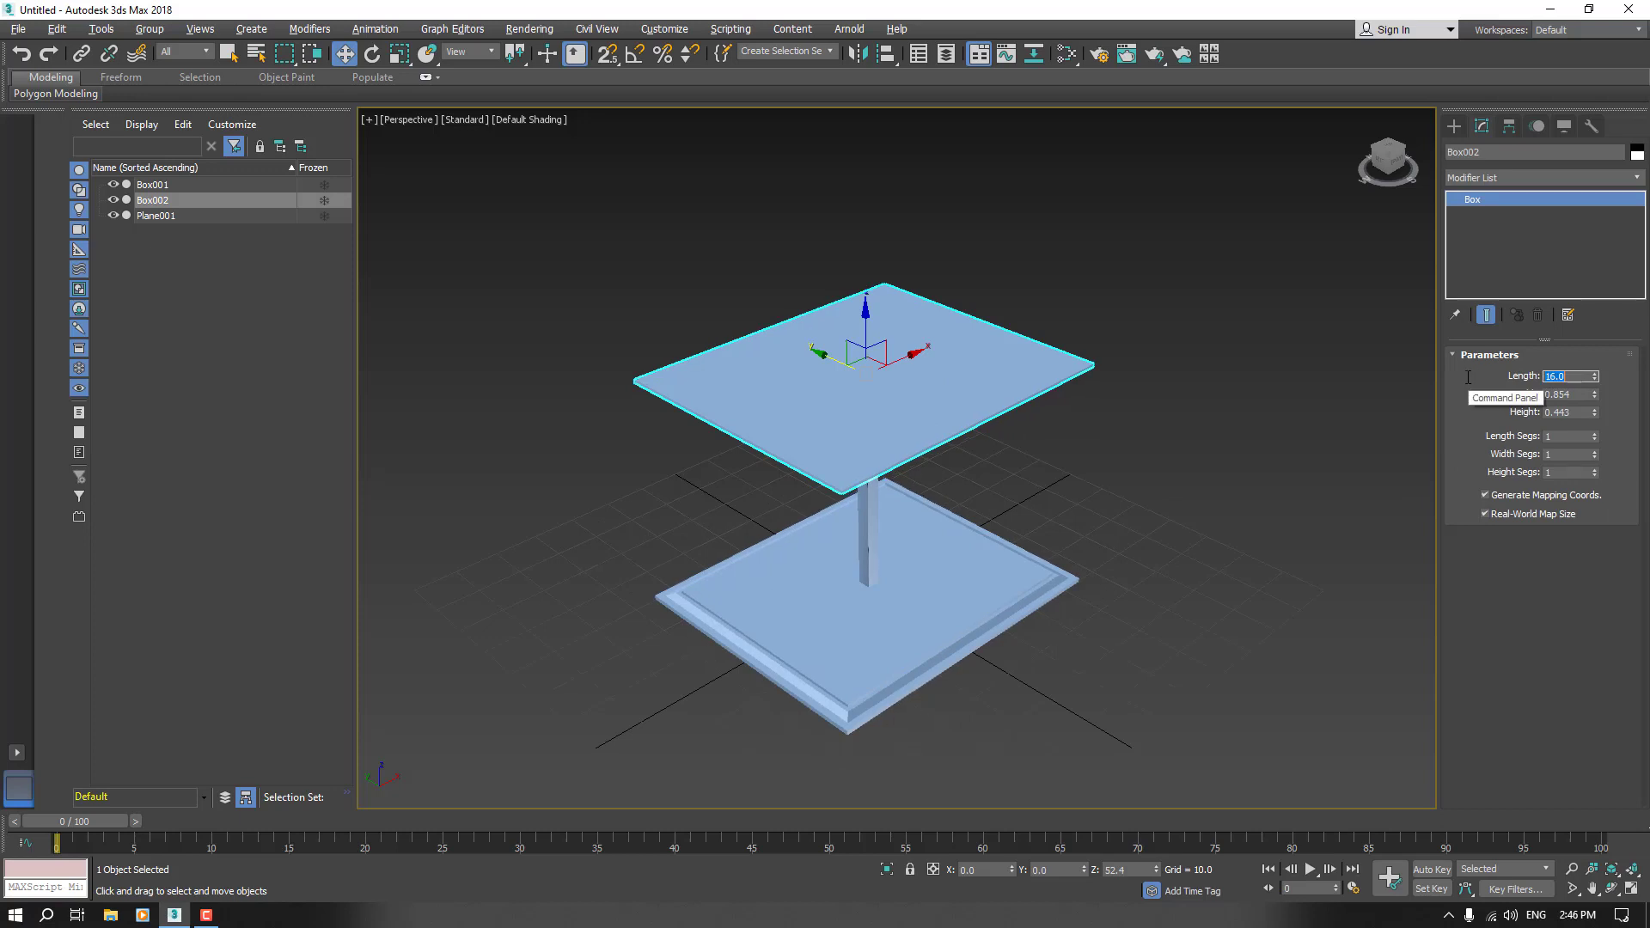
click(1573, 395)
text(1)
key(Return)
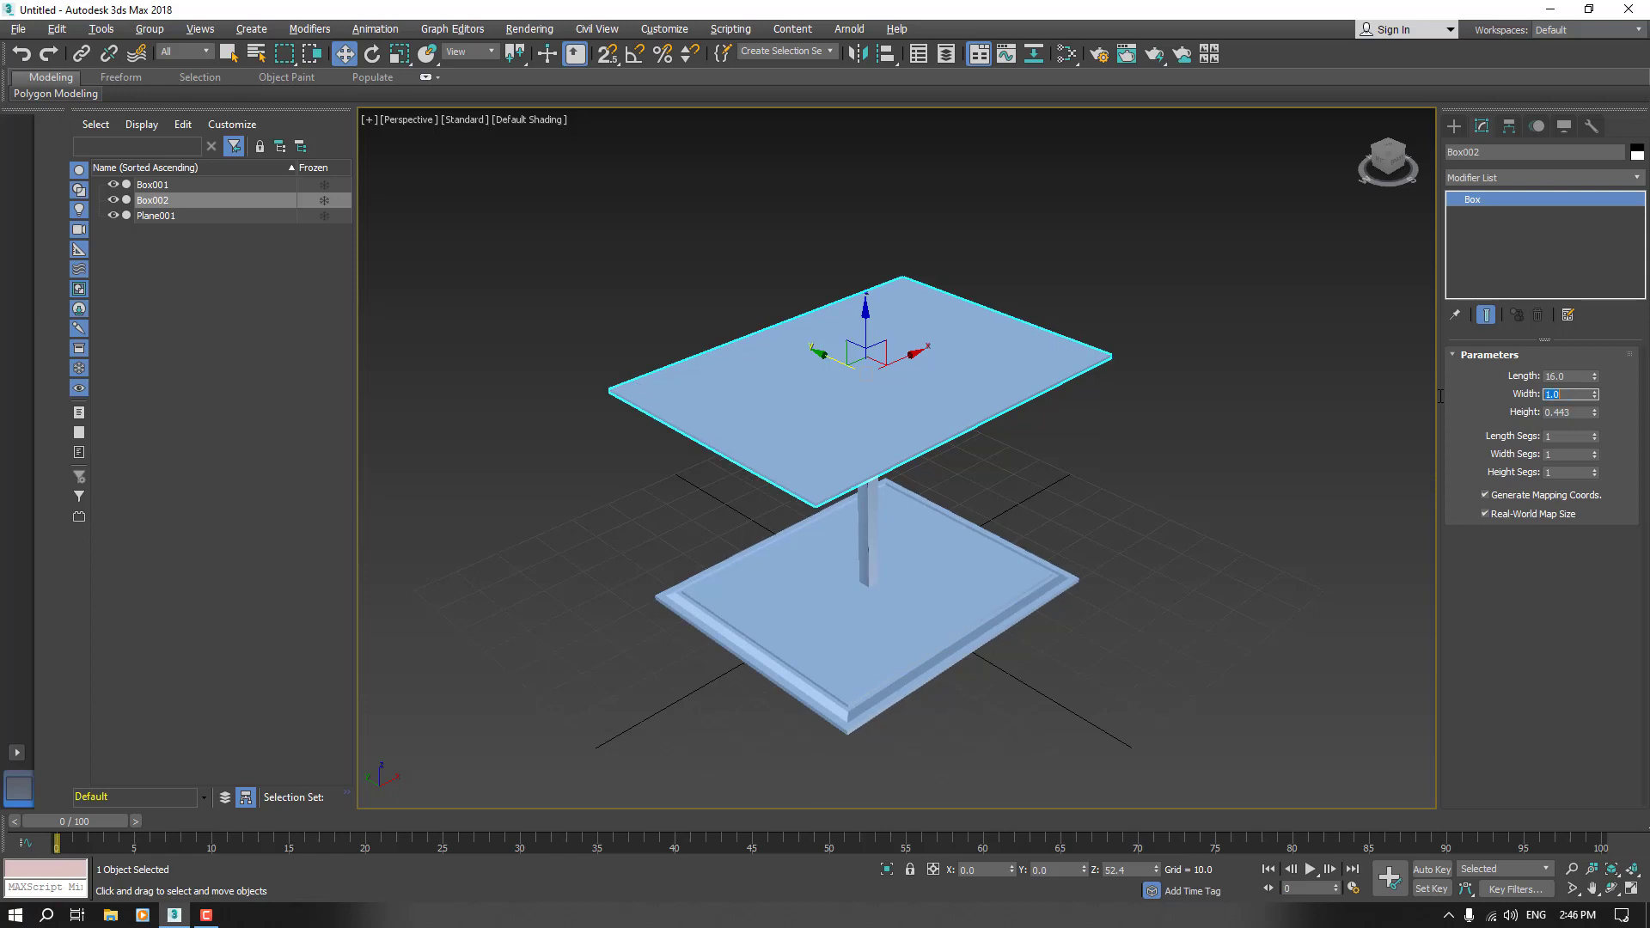
click(1581, 412)
text(1)
key(Return)
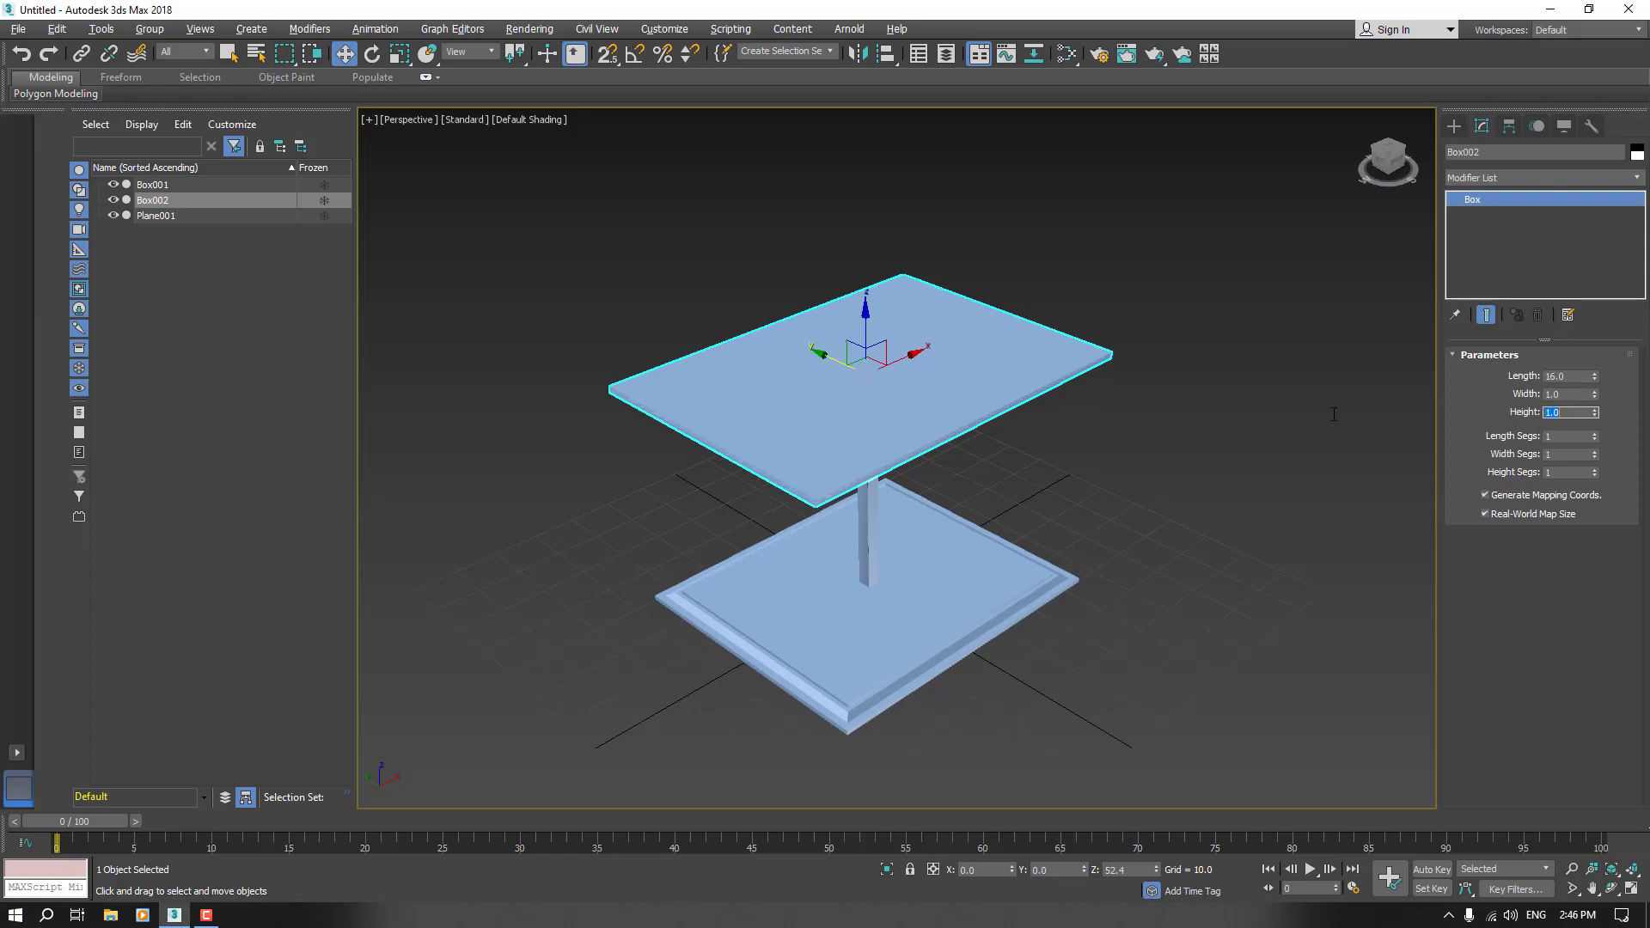
- Deselect the top box and turn on the edged faces display in the Perspective view
scroll(795, 571, up, 3)
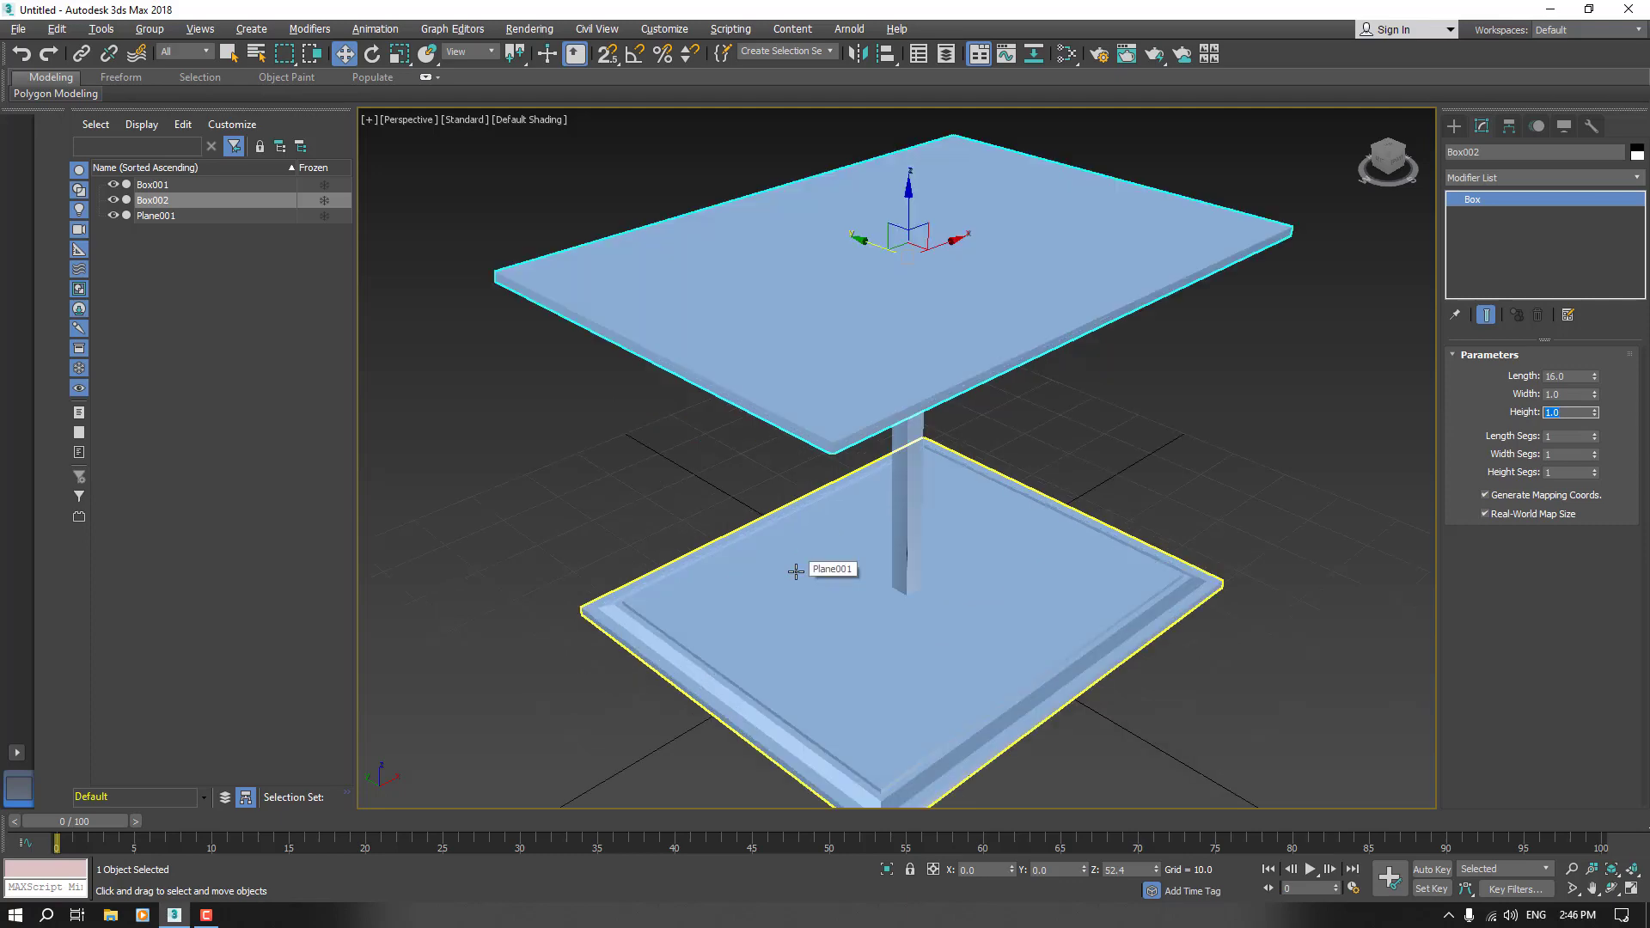
mouse_move(796, 571)
alt+middle_down()
mouse_move(819, 521)
mouse_move(894, 524)
mouse_move(787, 566)
alt+middle_up()
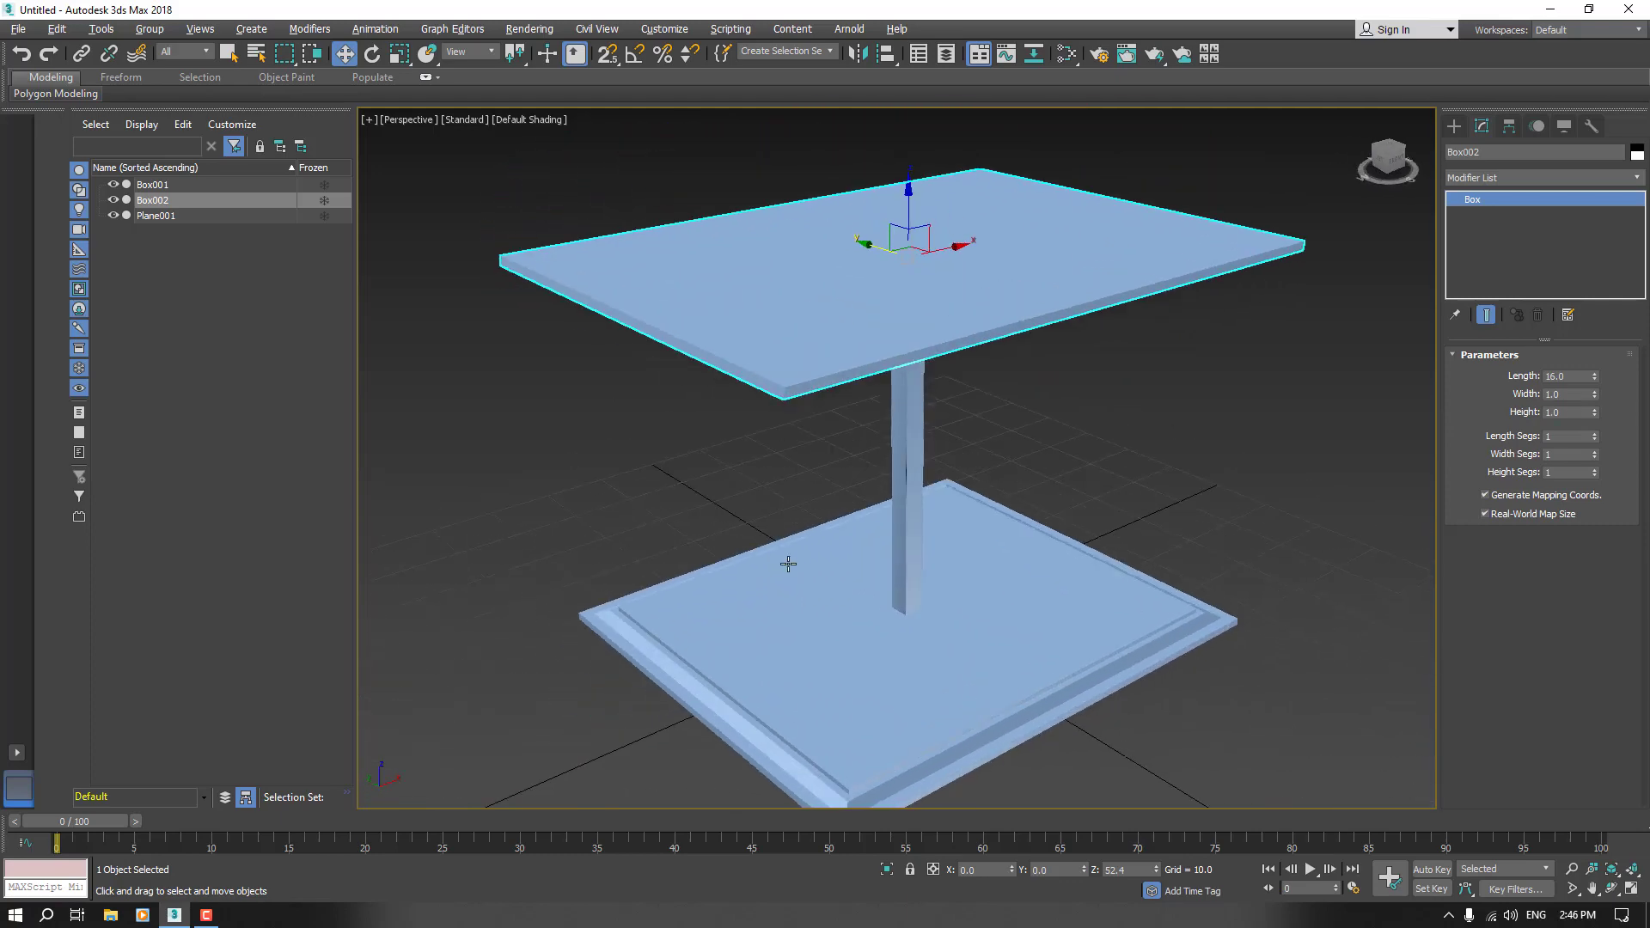
scroll(789, 570, down, 3)
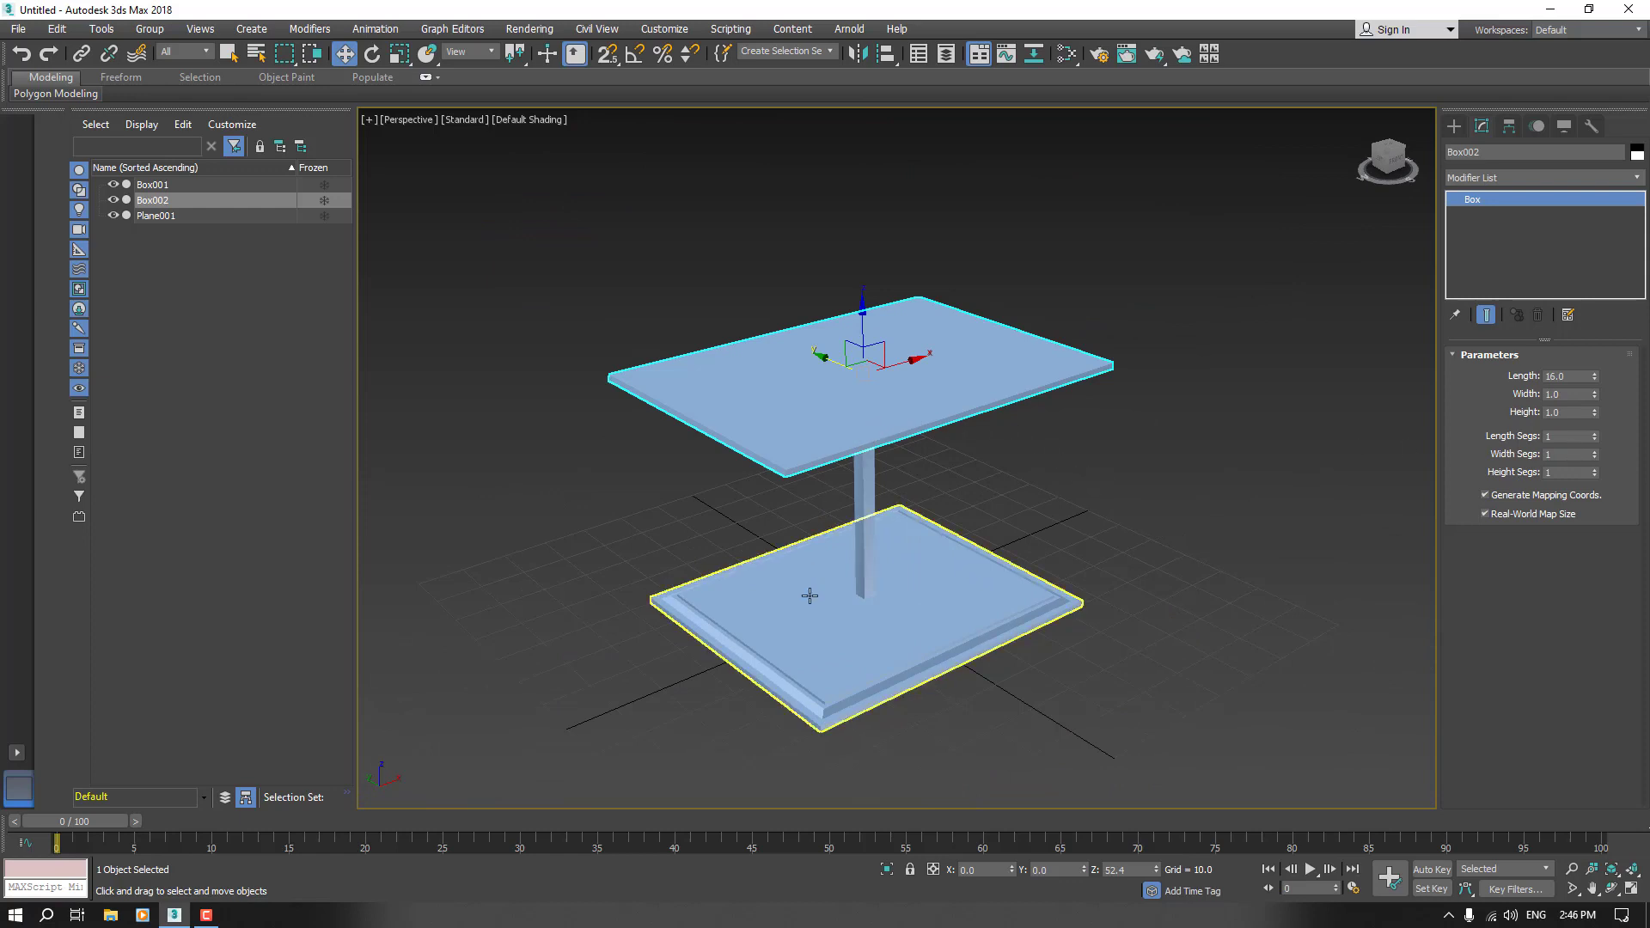
click(622, 652)
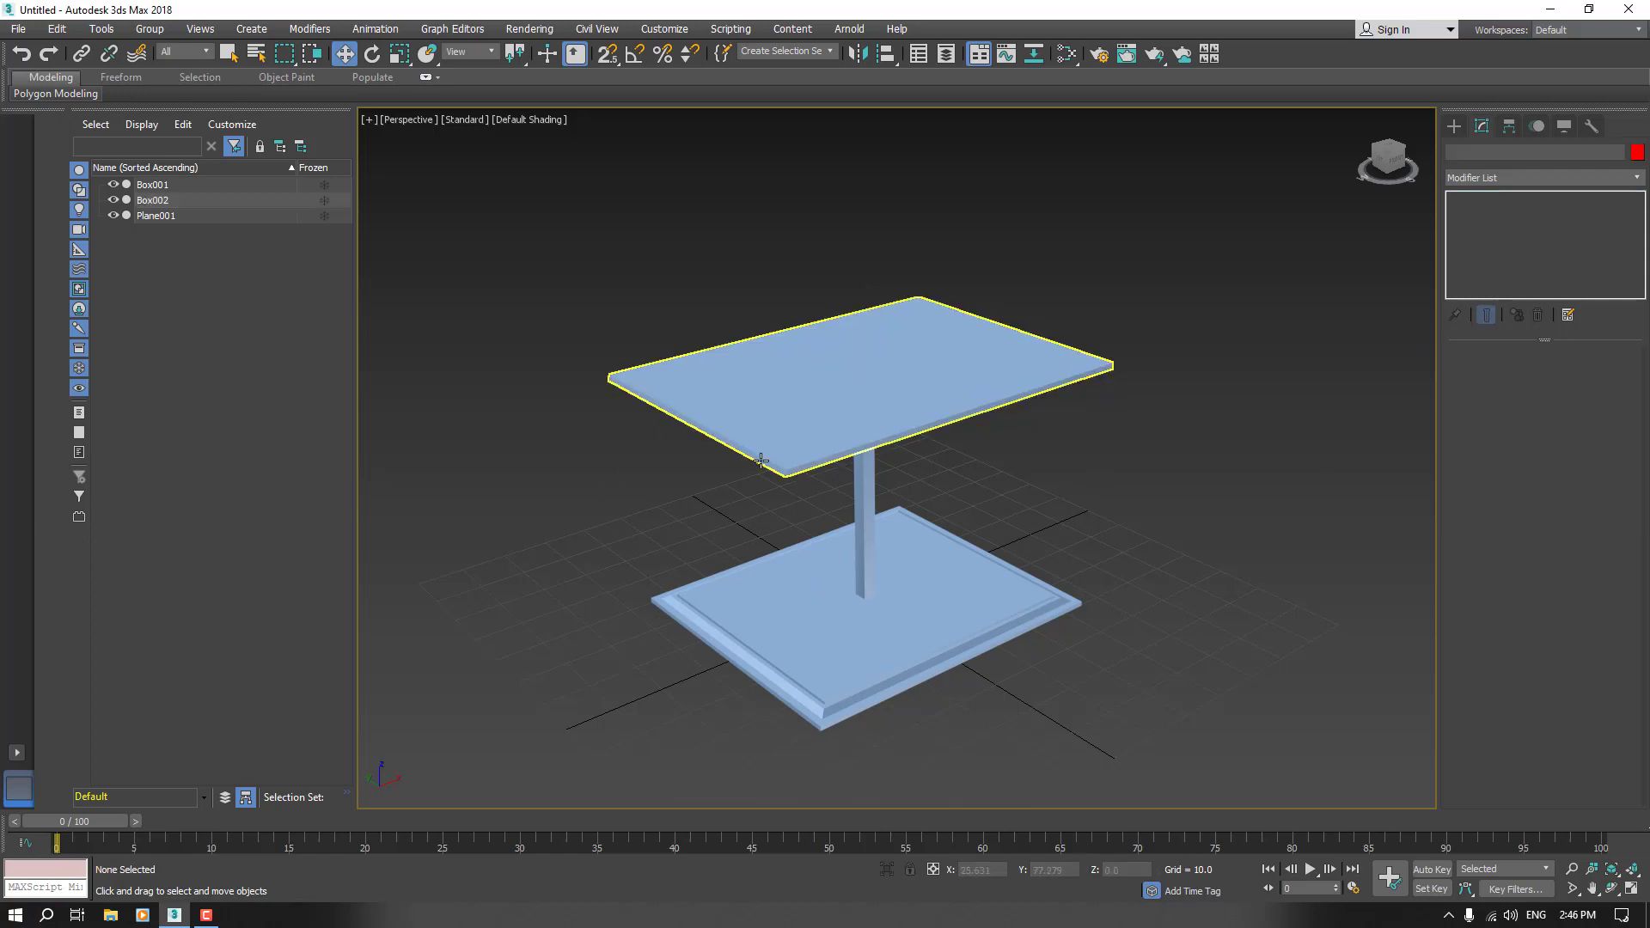
key(F4)
scroll(760, 460, up, 6)
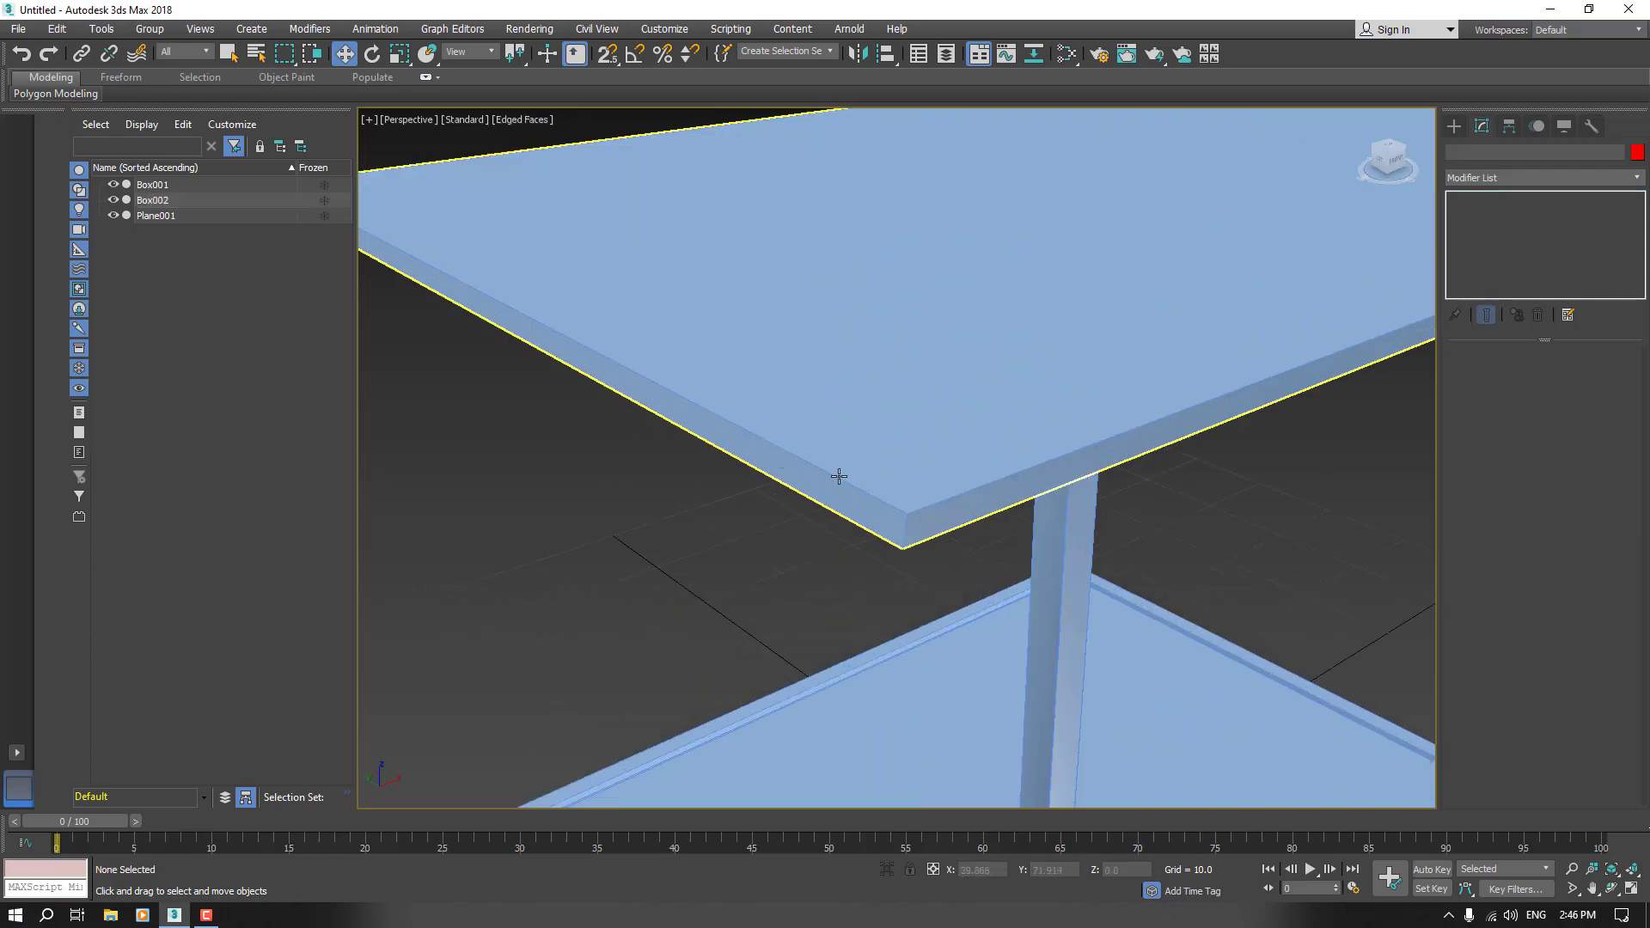
scroll(787, 538, up, 5)
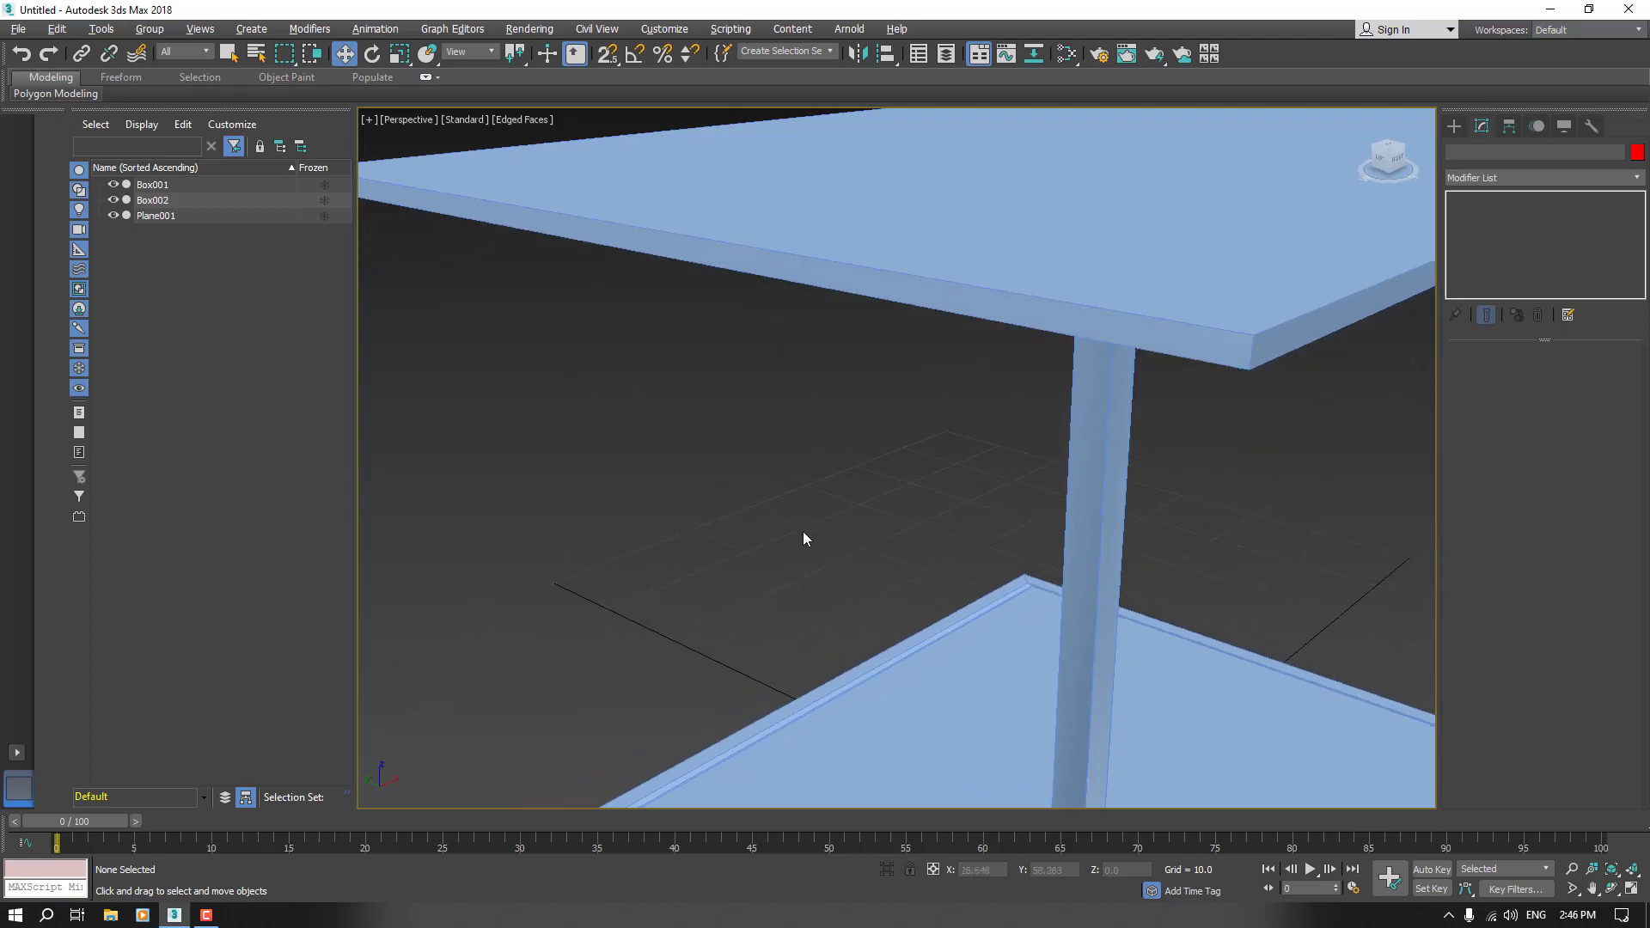
middle_drag(801, 523, 778, 552)
scroll(778, 499, down, 5)
- Convert the flat top box to an Editable Poly
click(779, 499)
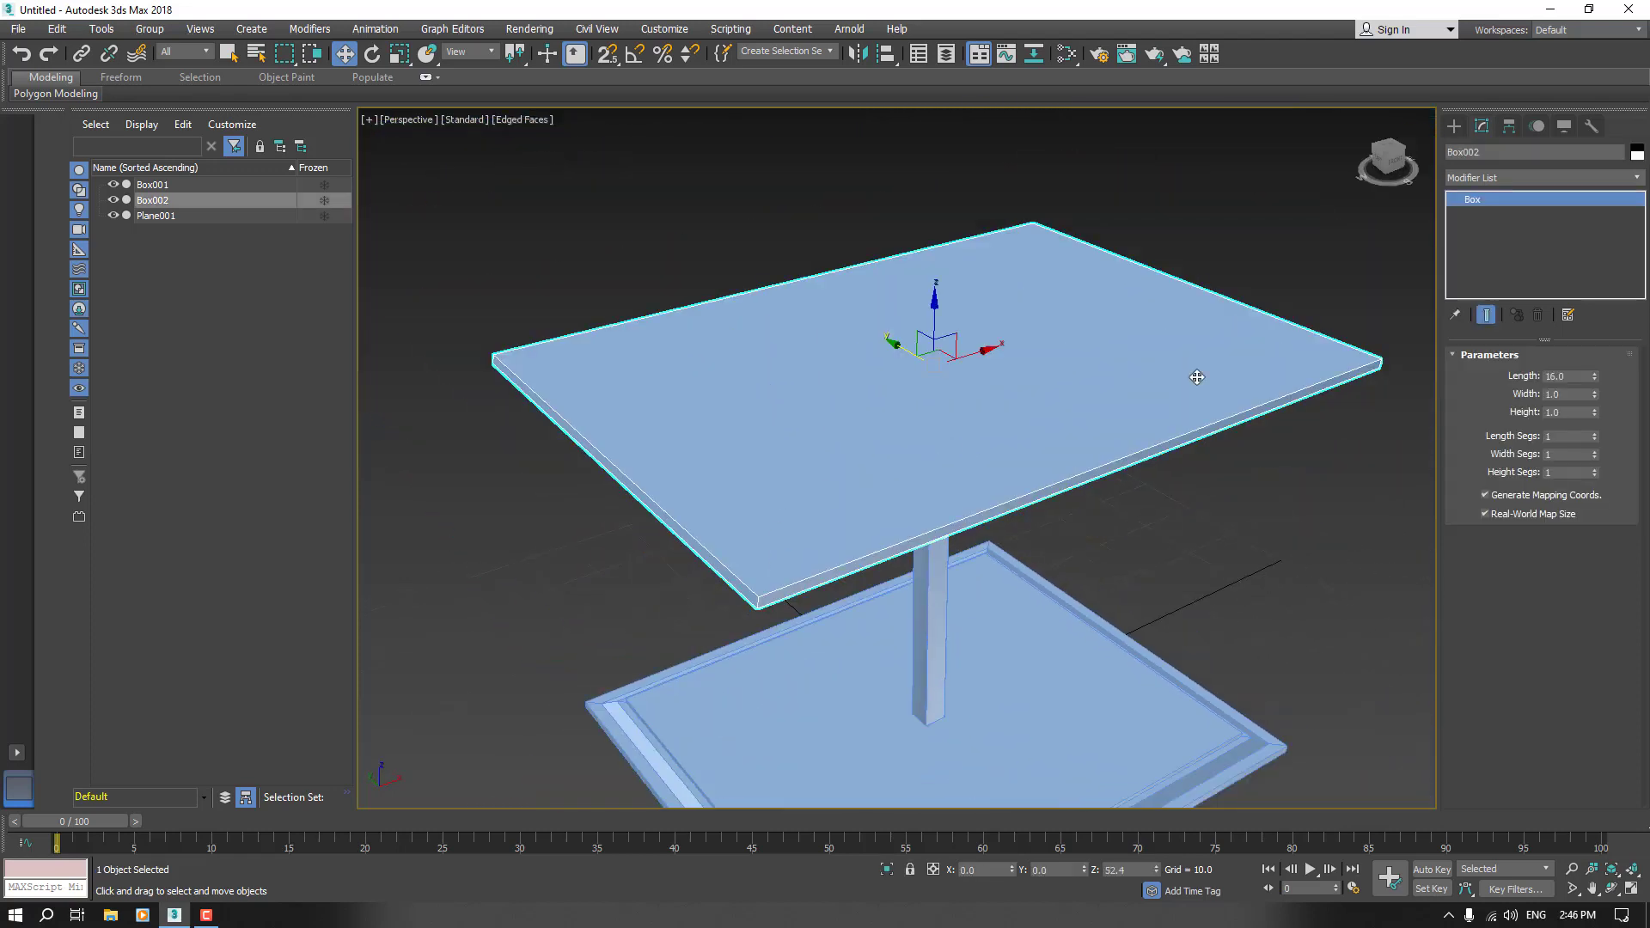
right_click(1069, 380)
mouse_move(1143, 555)
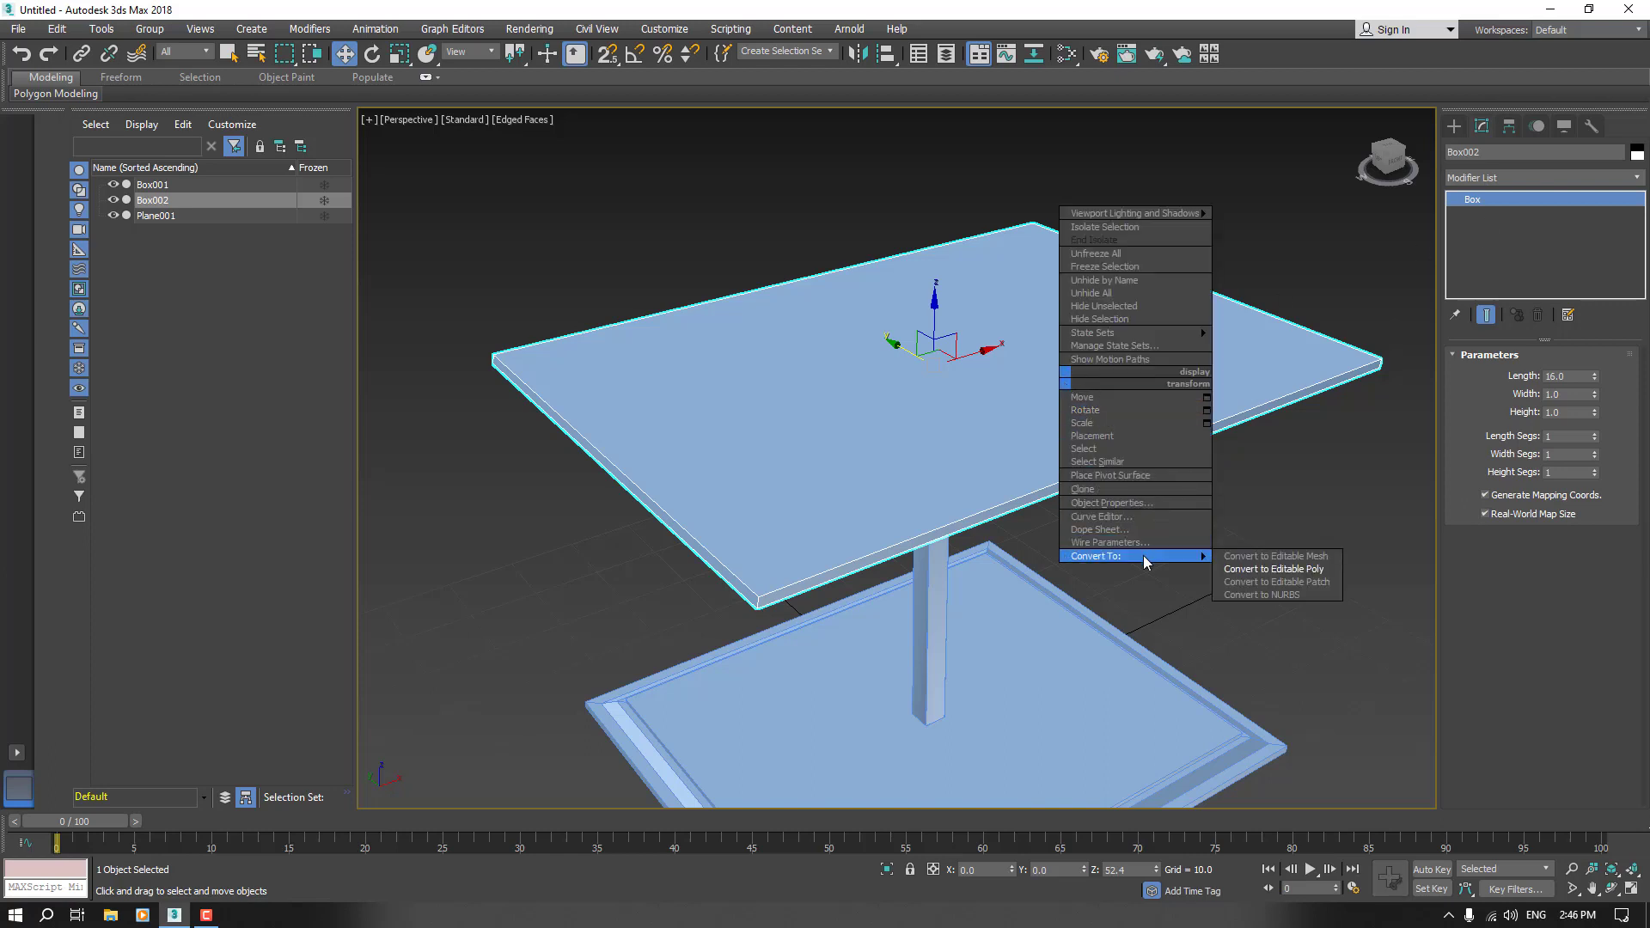
click(1278, 570)
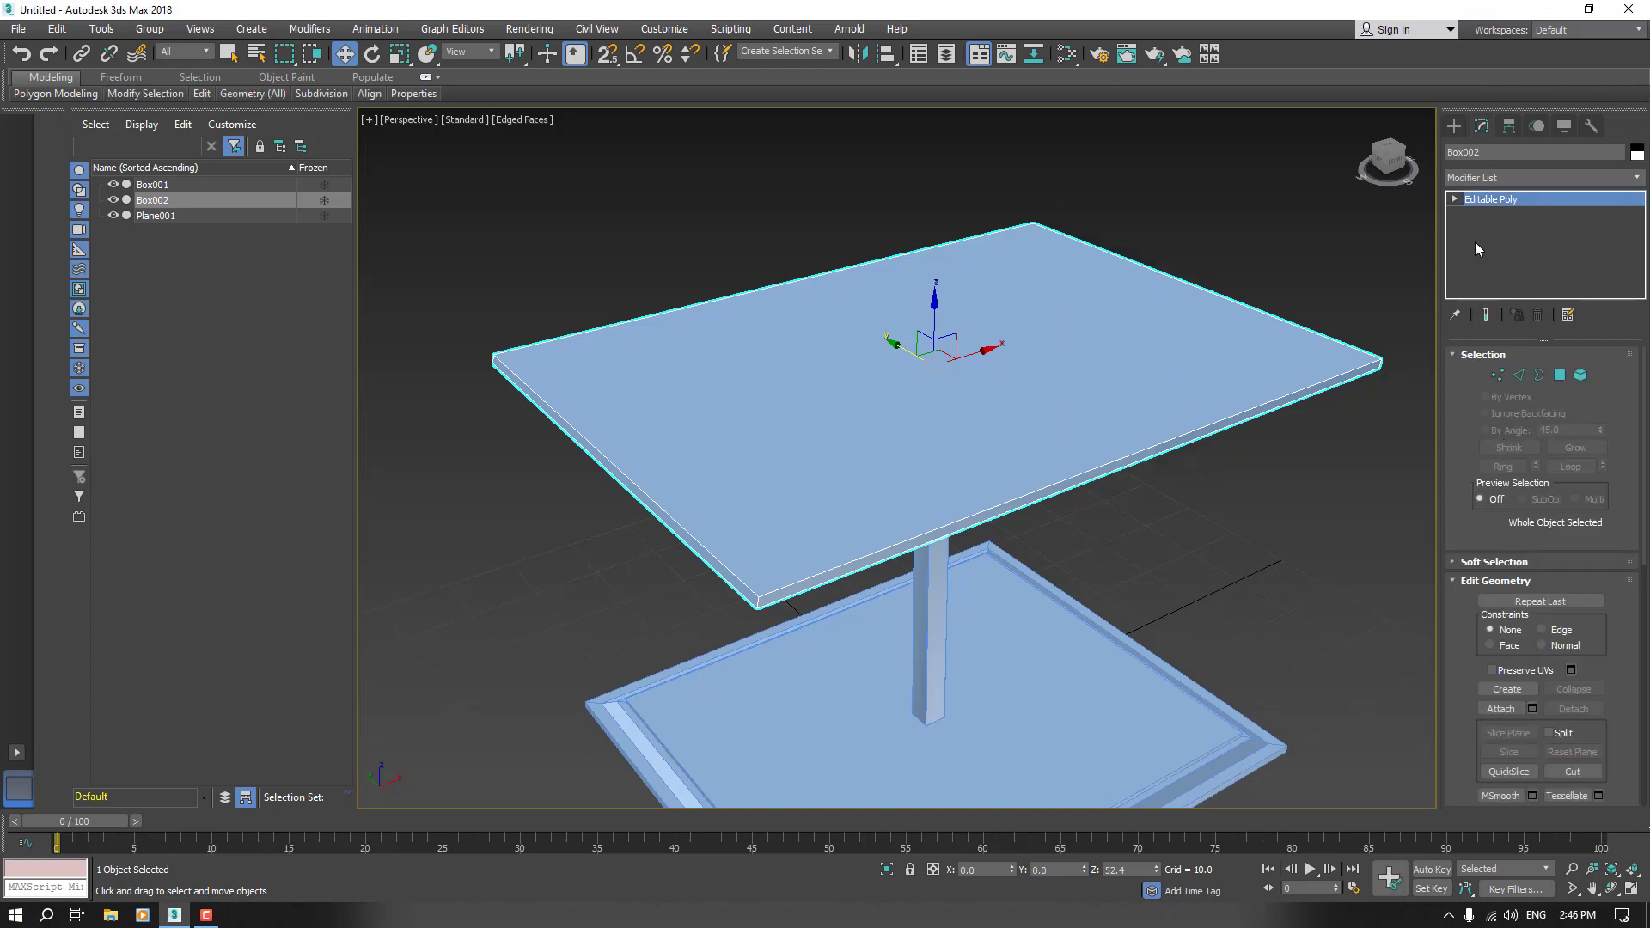
- Chamfer all edges of the tabletop box with an amount of 0.01 and 5 segments
click(1455, 200)
click(1483, 229)
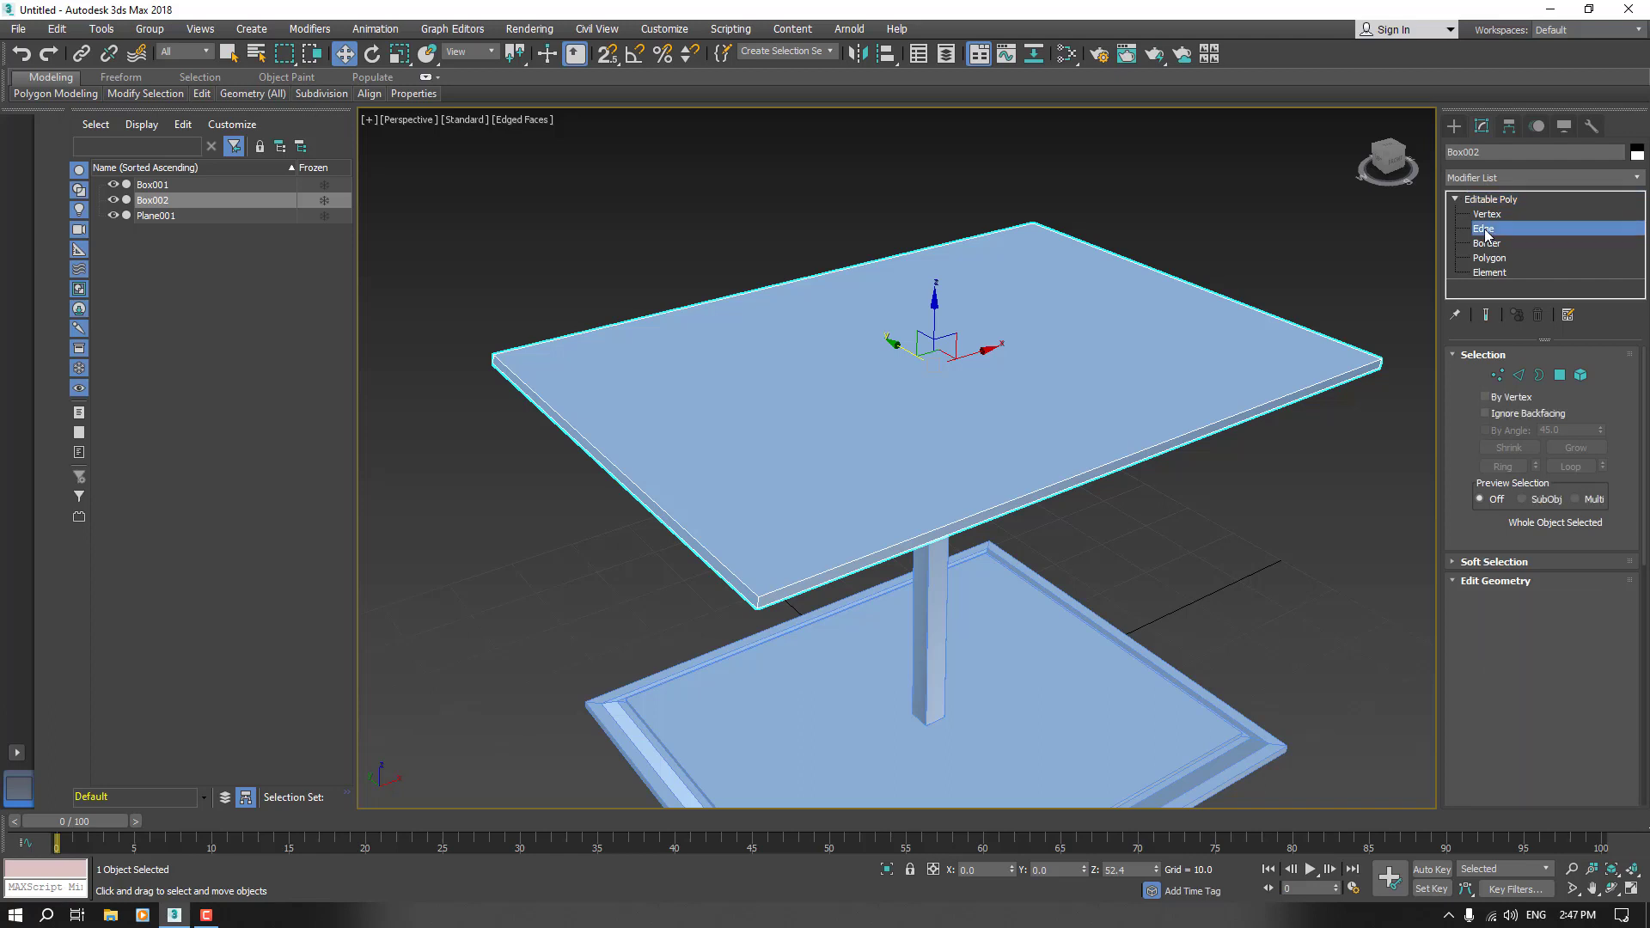
key(ctrl+a)
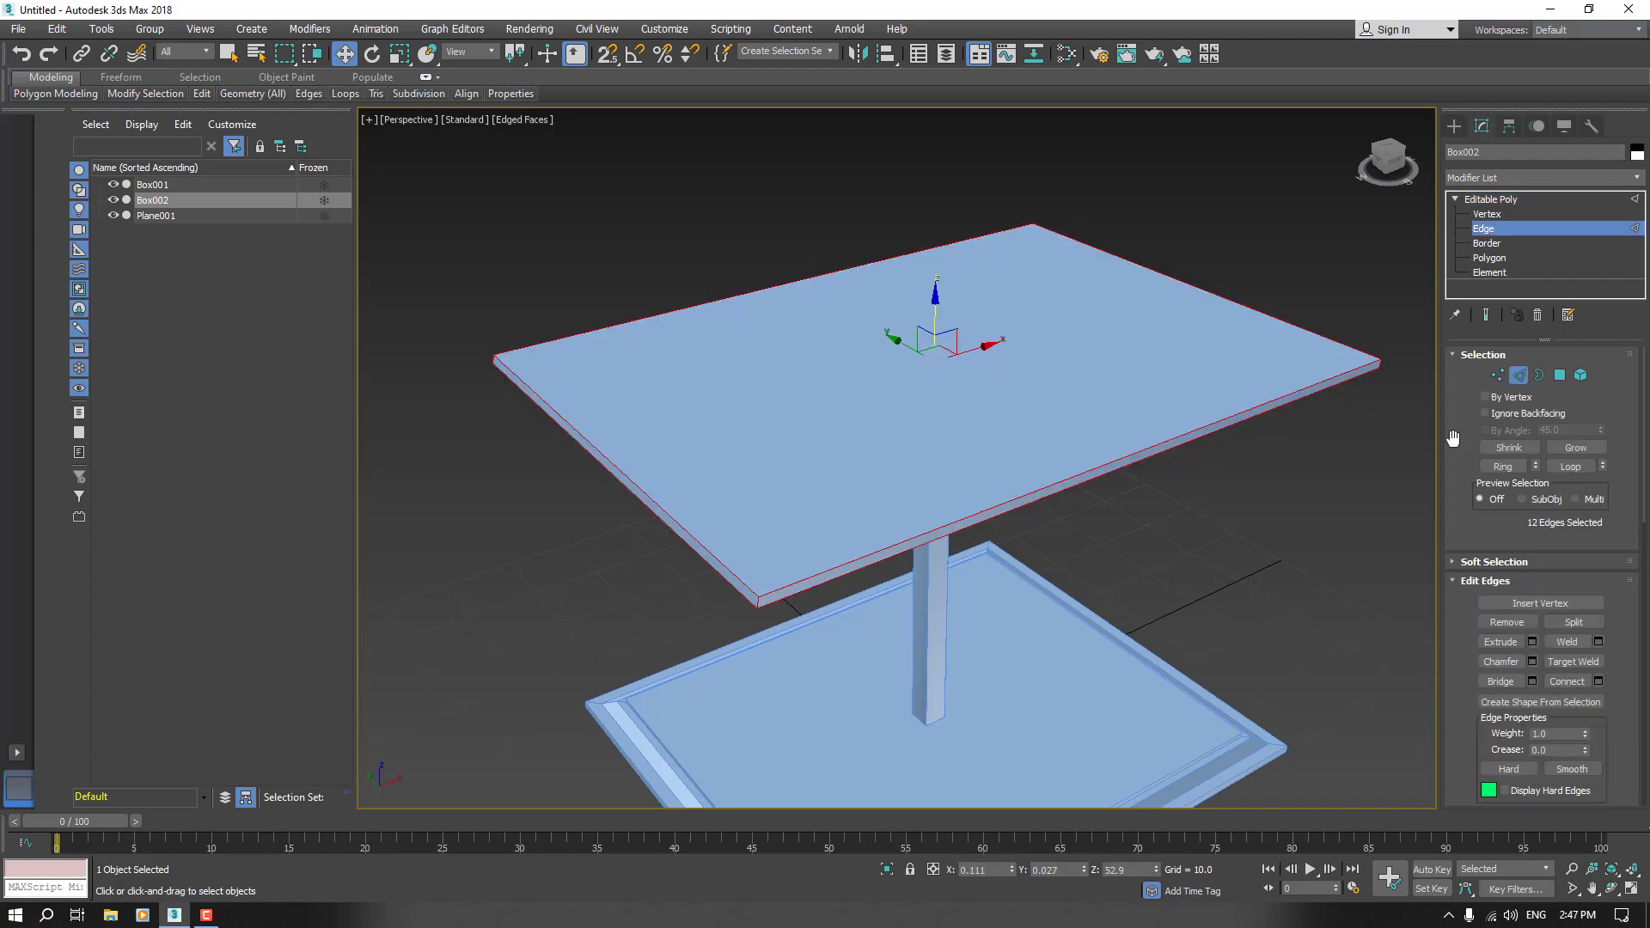
click(1532, 660)
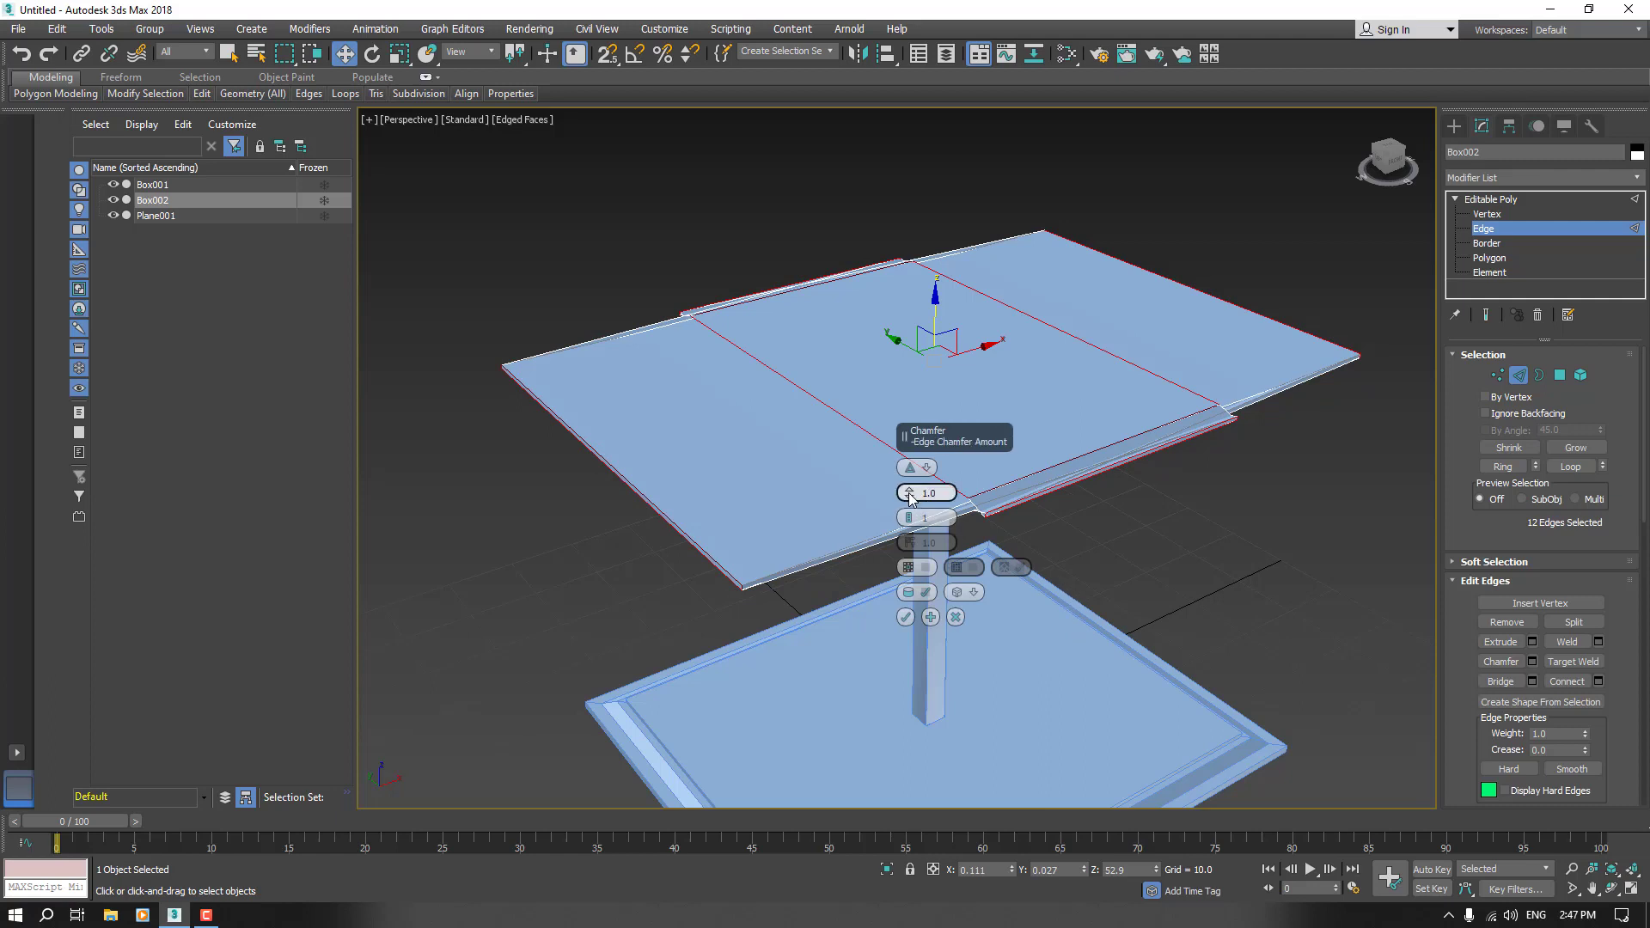
drag(908, 494, 906, 507)
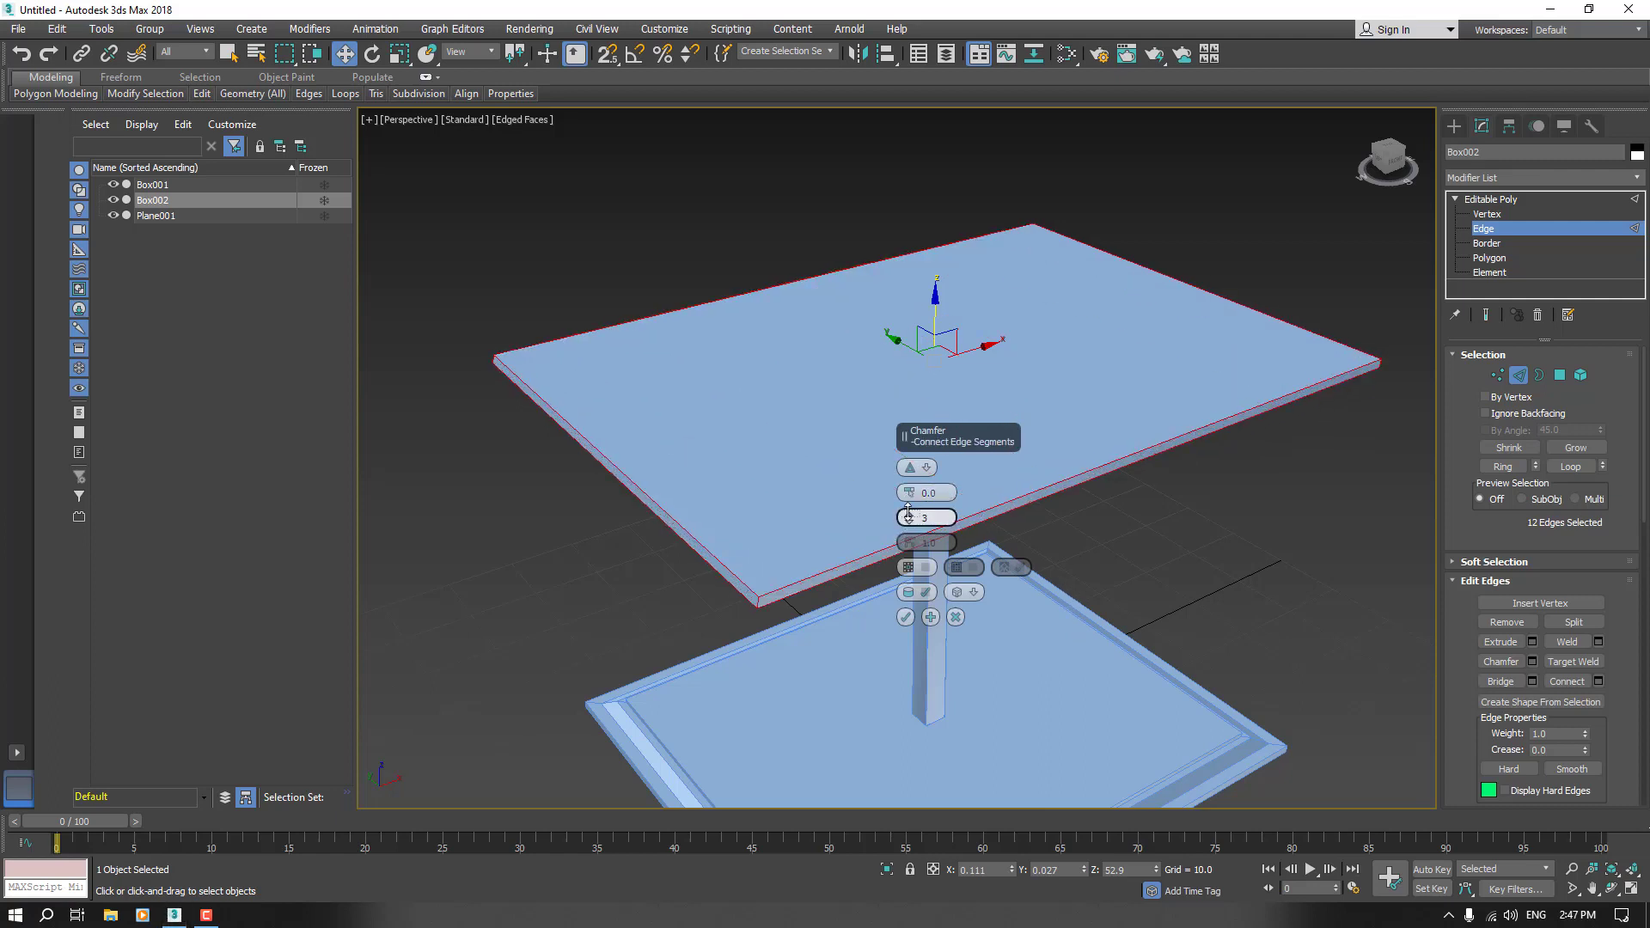
drag(908, 511, 909, 487)
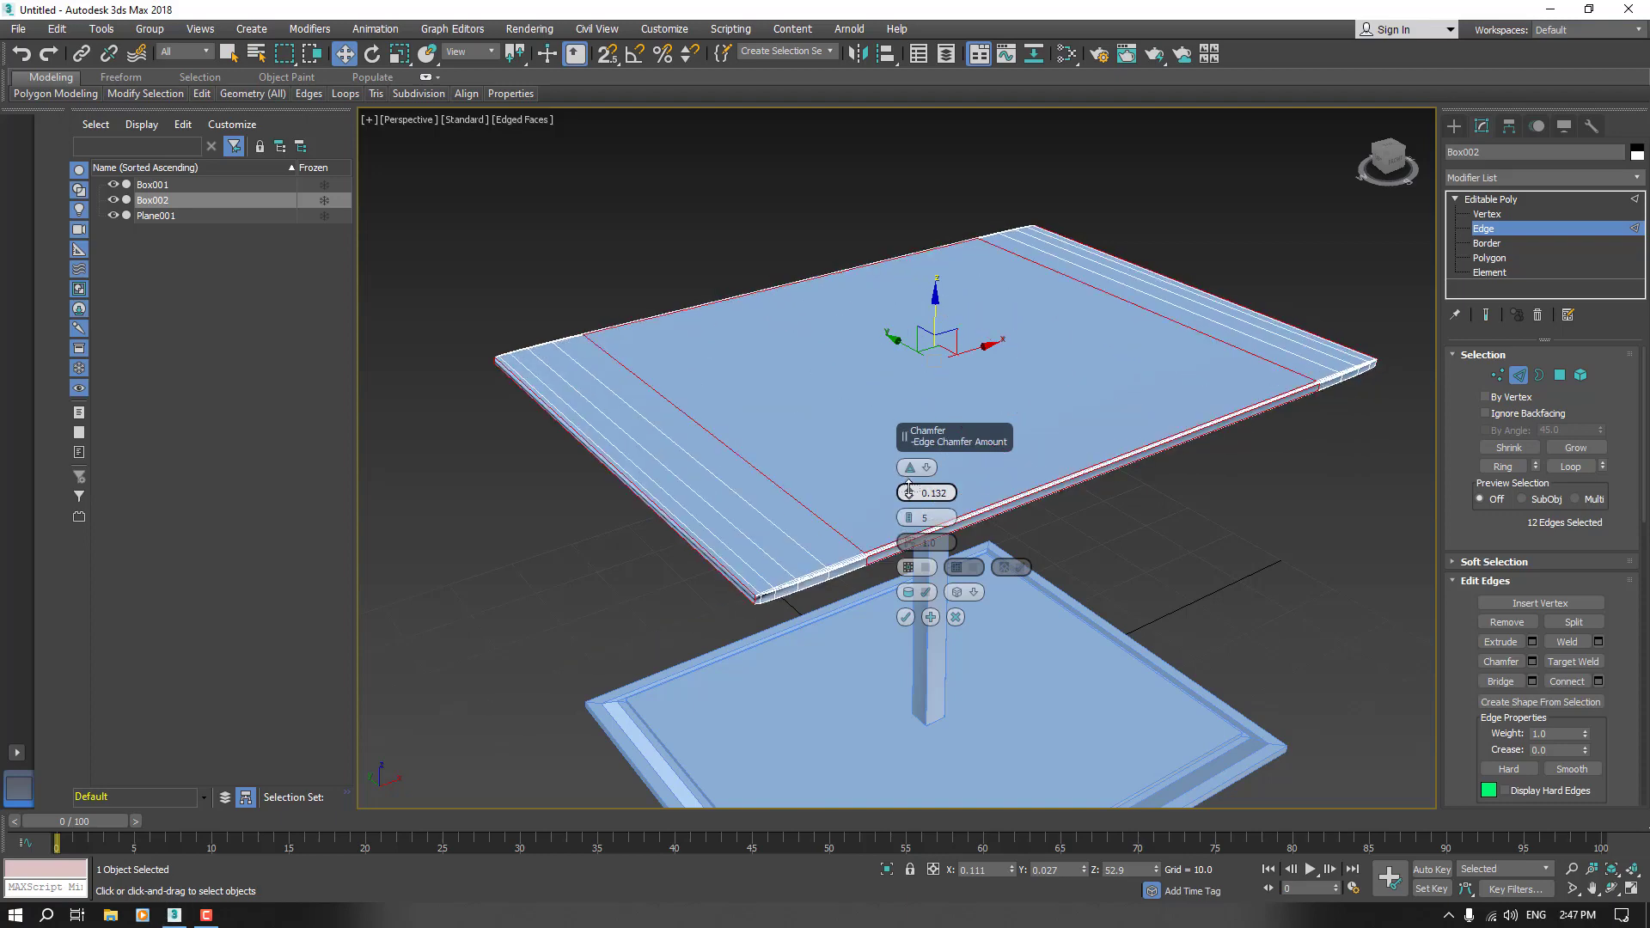
right_click(909, 487)
click(946, 491)
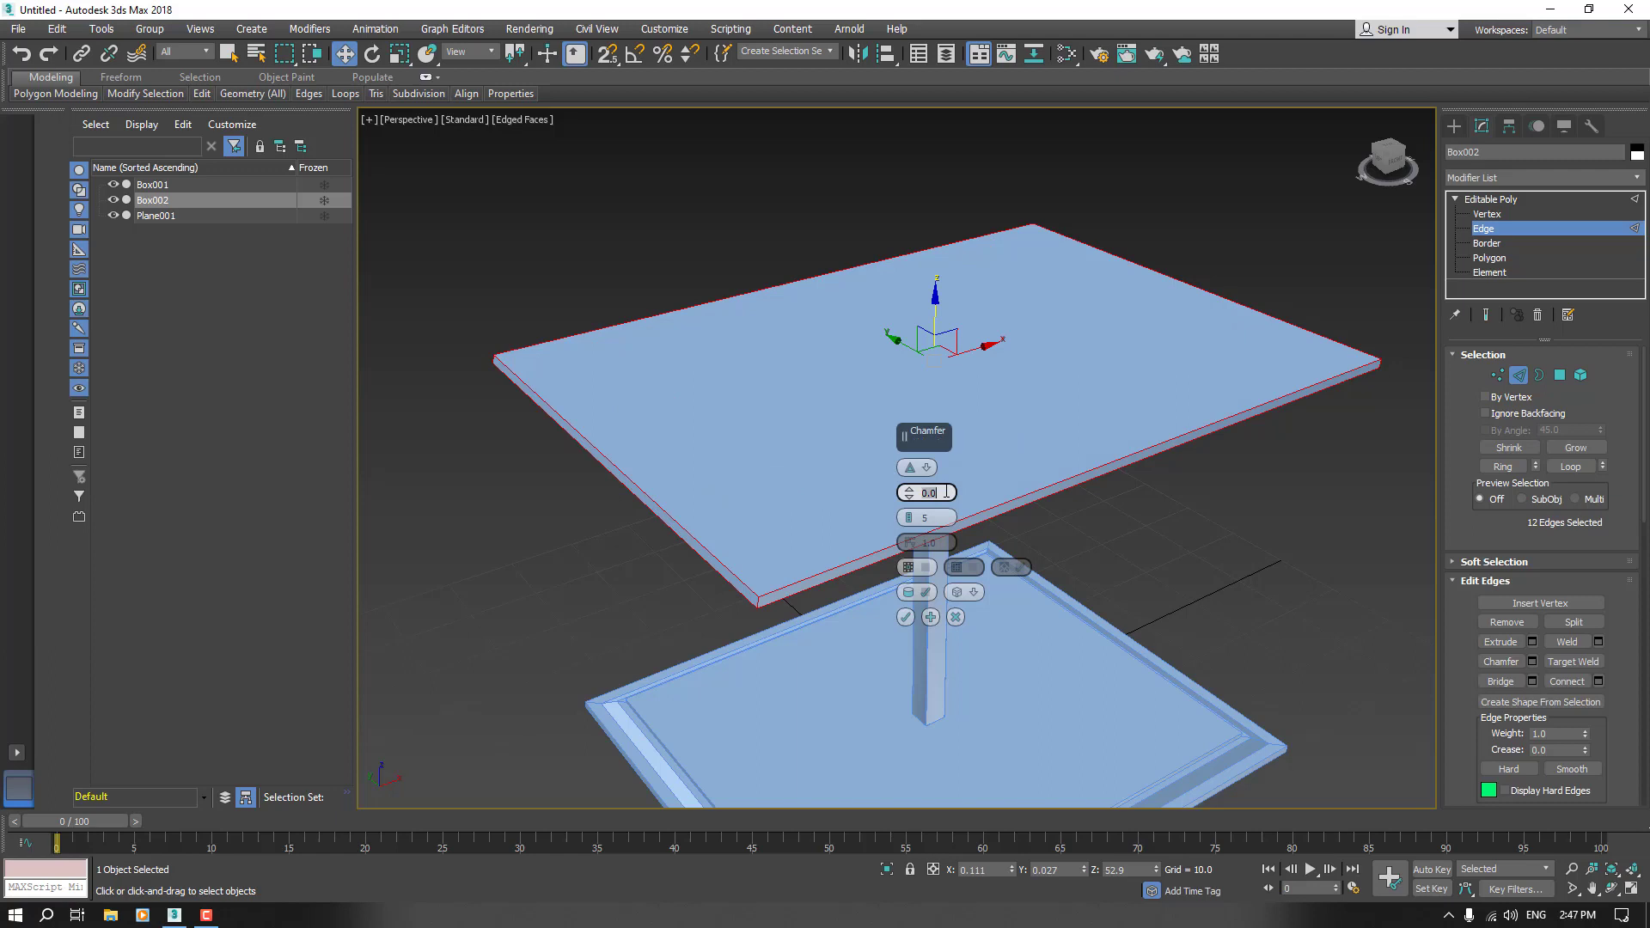
click(946, 491)
text(1)
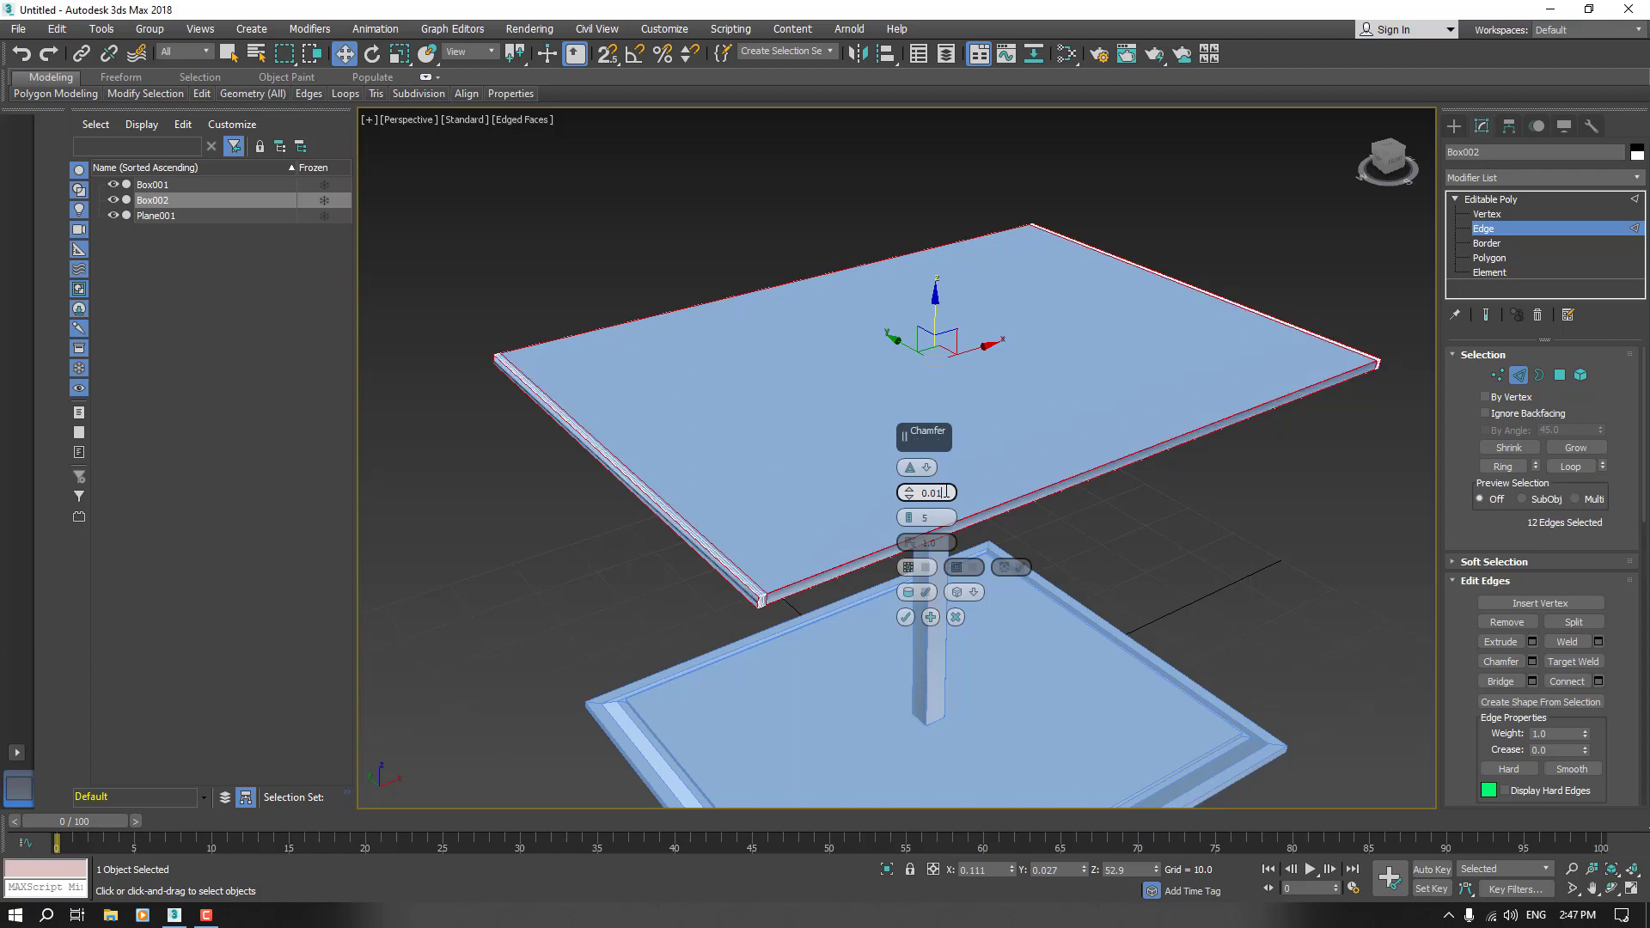
click(906, 617)
click(1106, 591)
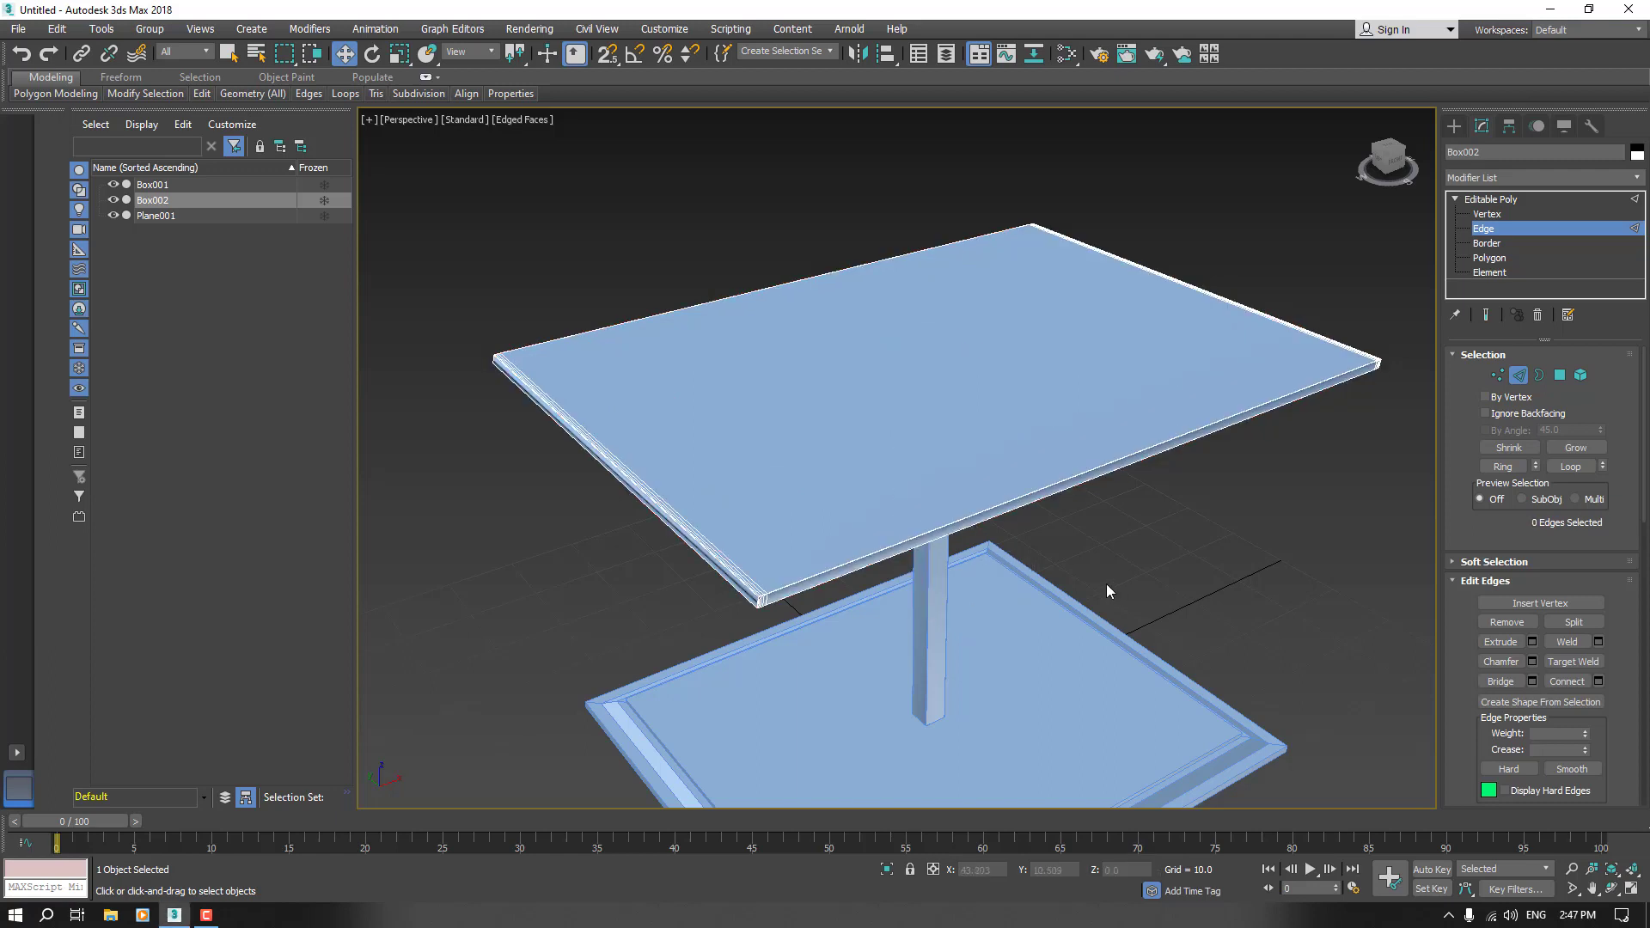
- Examine the tabletop's chamfered corner up close and undo the edge chamfer
scroll(743, 621, up, 6)
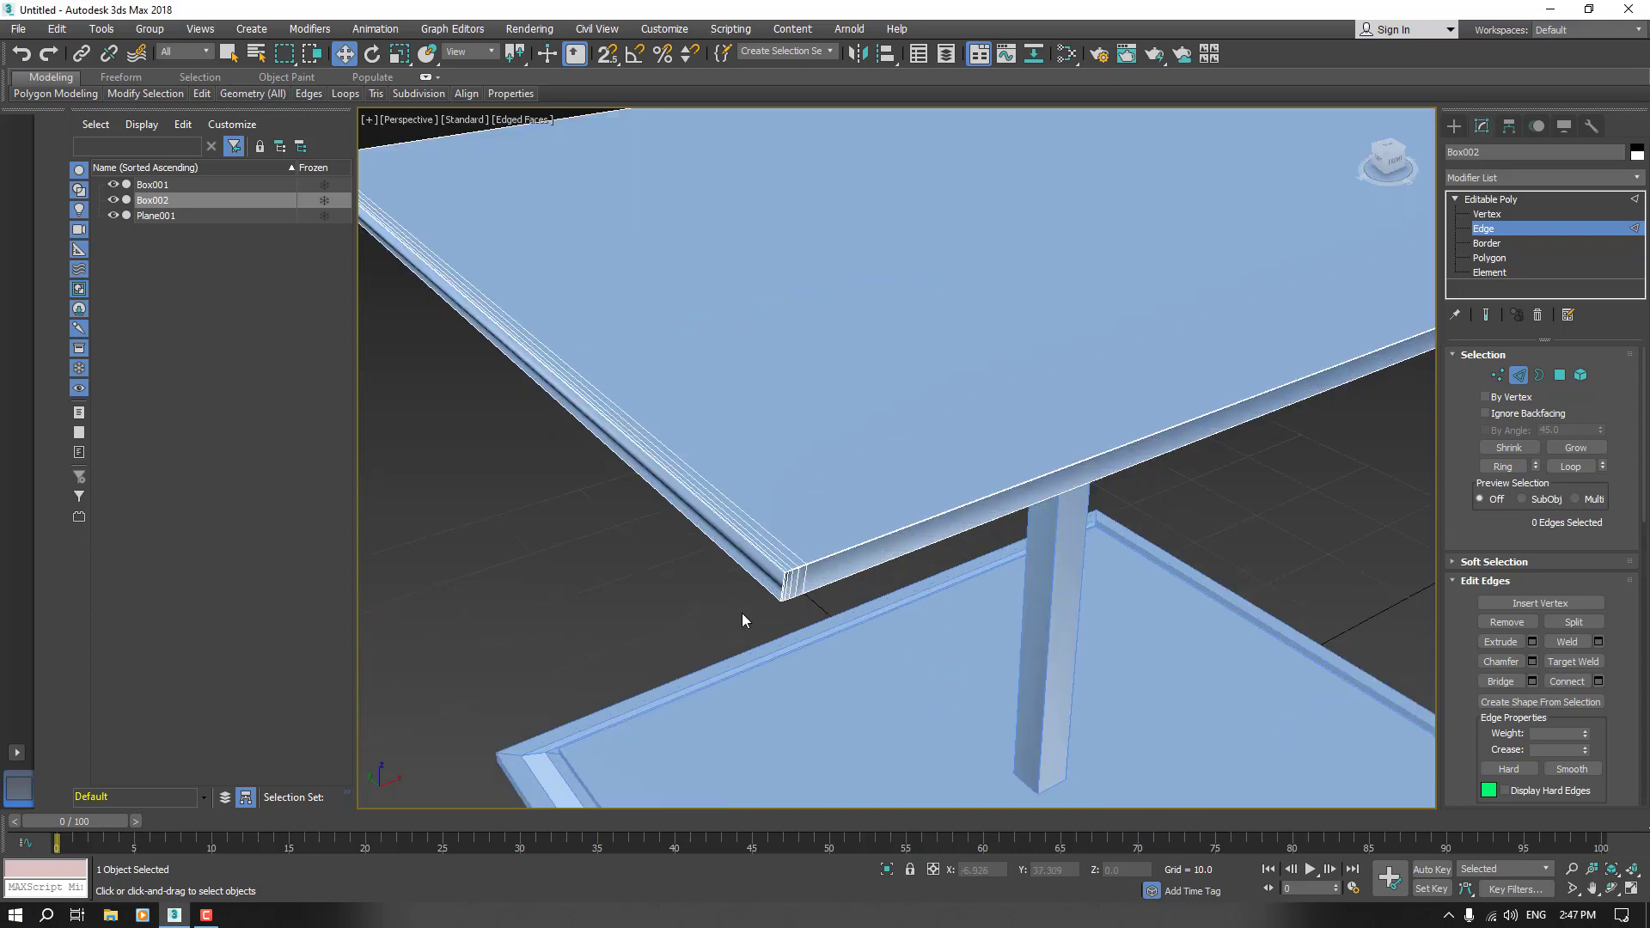
scroll(743, 620, down, 5)
scroll(647, 552, up, 4)
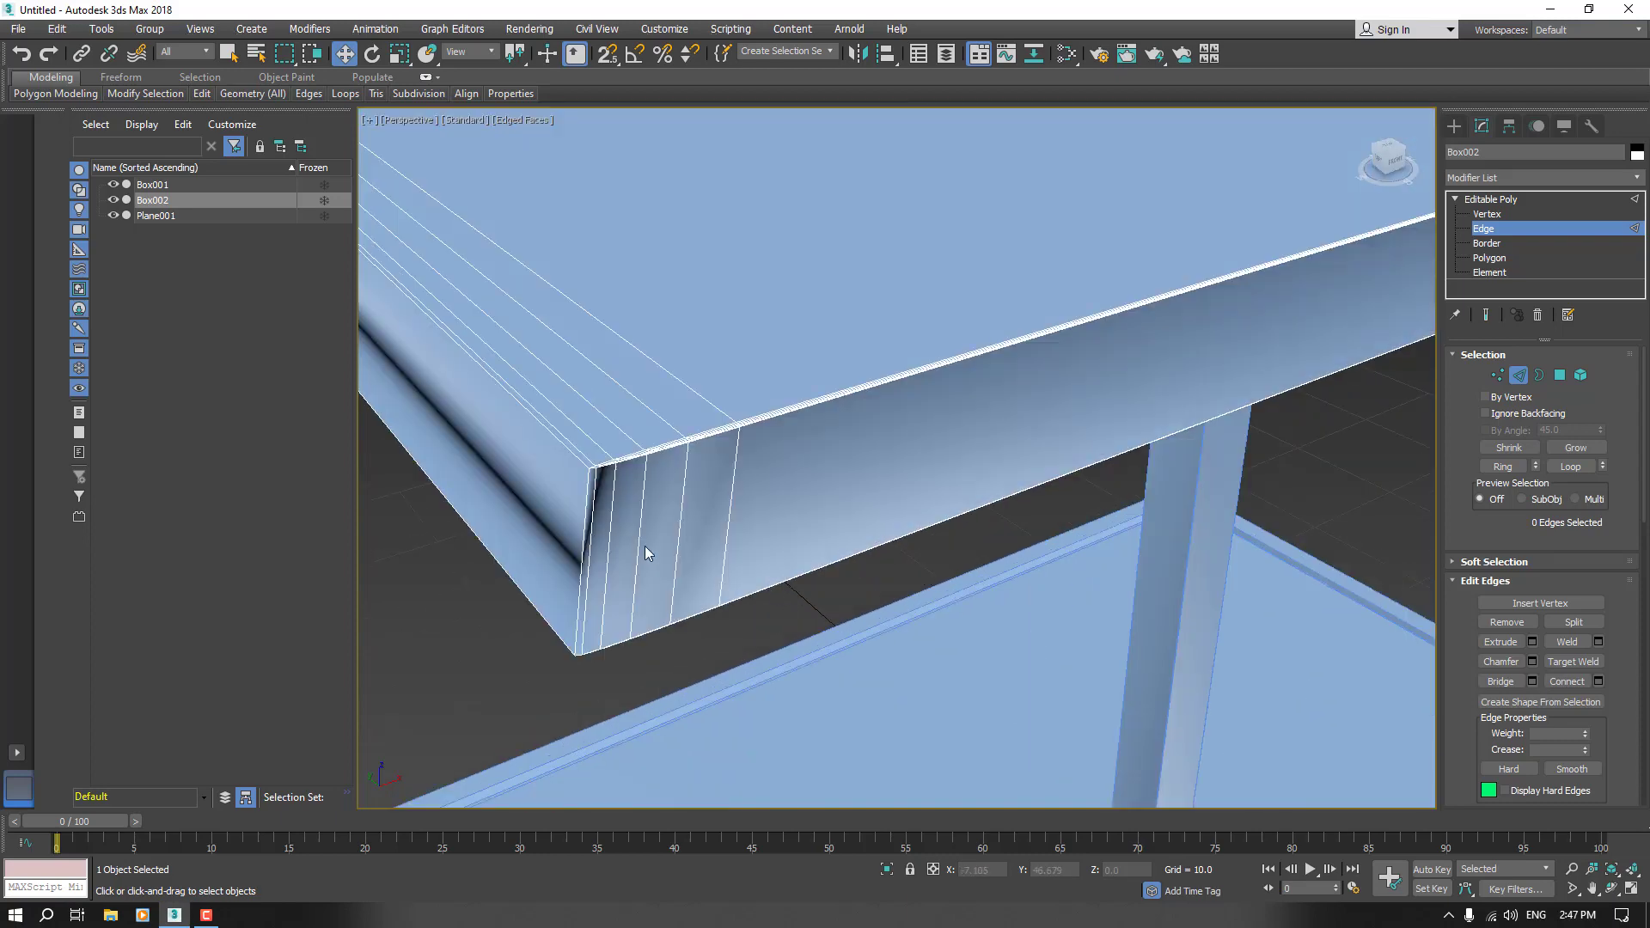
key(ctrl+z)
key(ctrl+z)
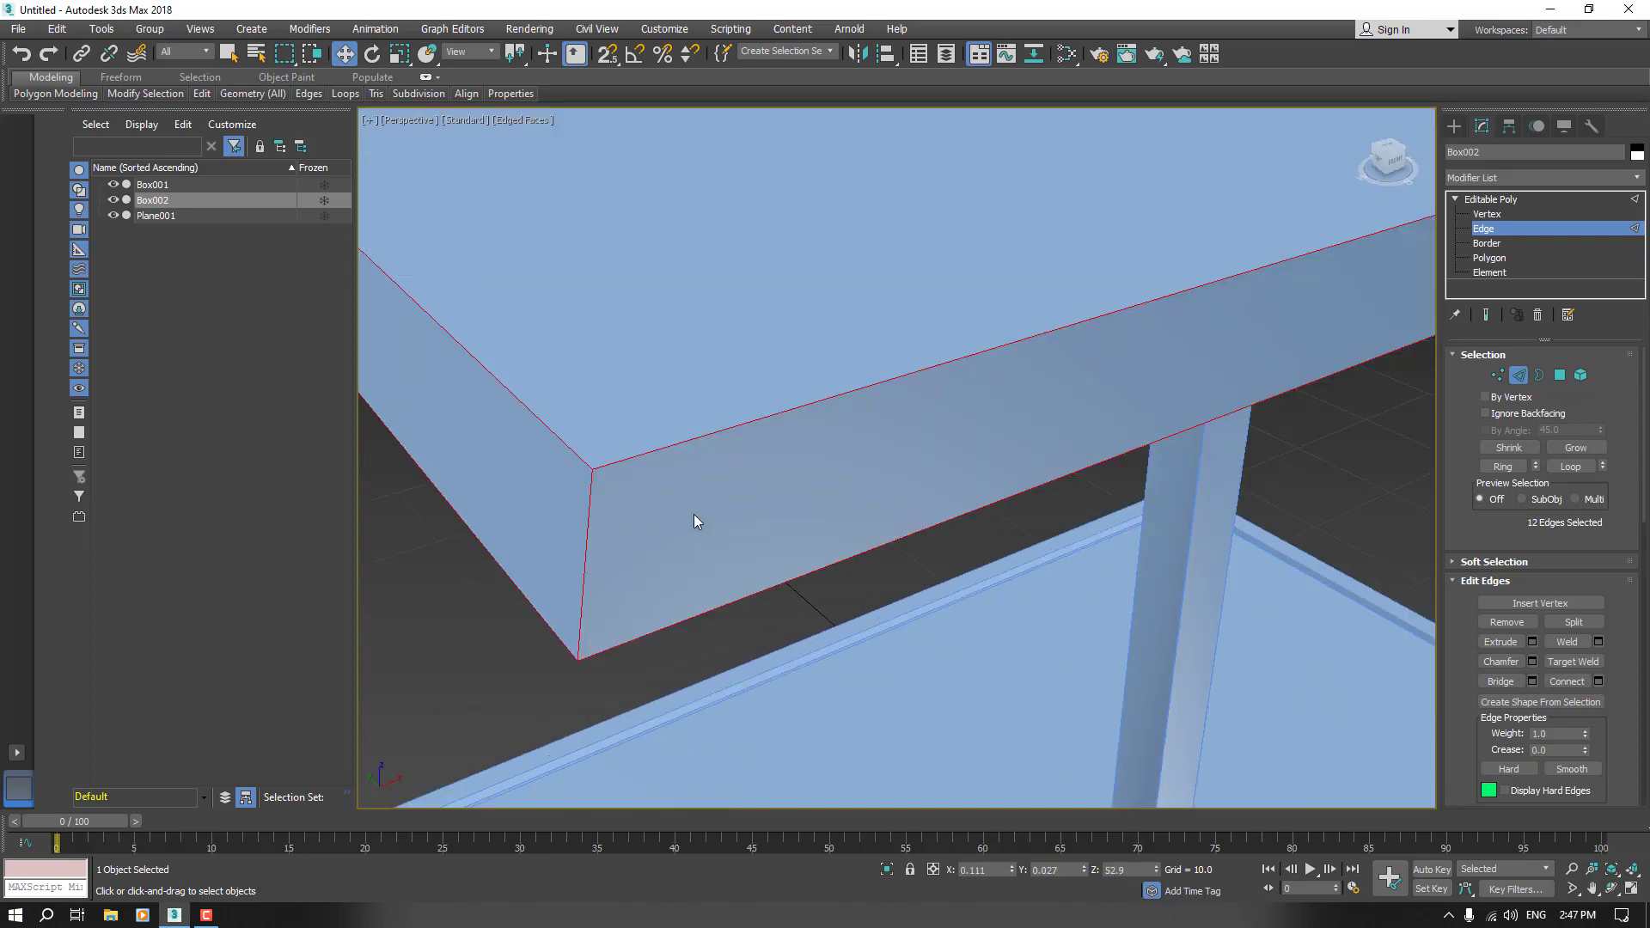
scroll(813, 502, down, 3)
scroll(813, 501, down, 5)
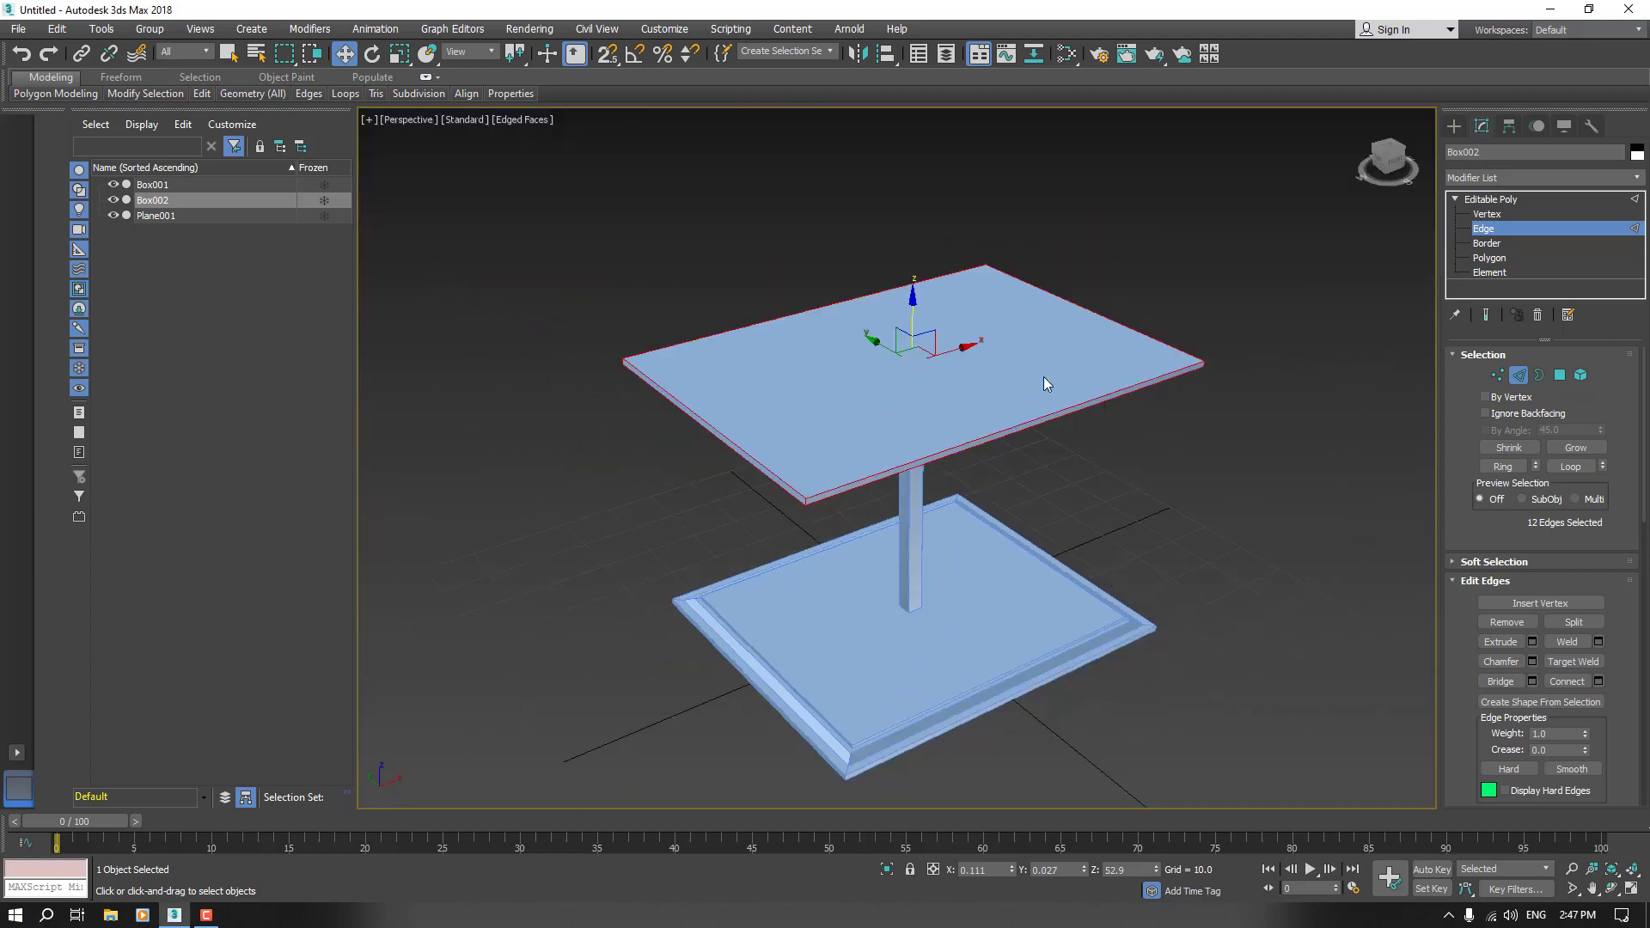
- Leave edge editing and delete the whole tabletop box
click(1355, 330)
click(1490, 200)
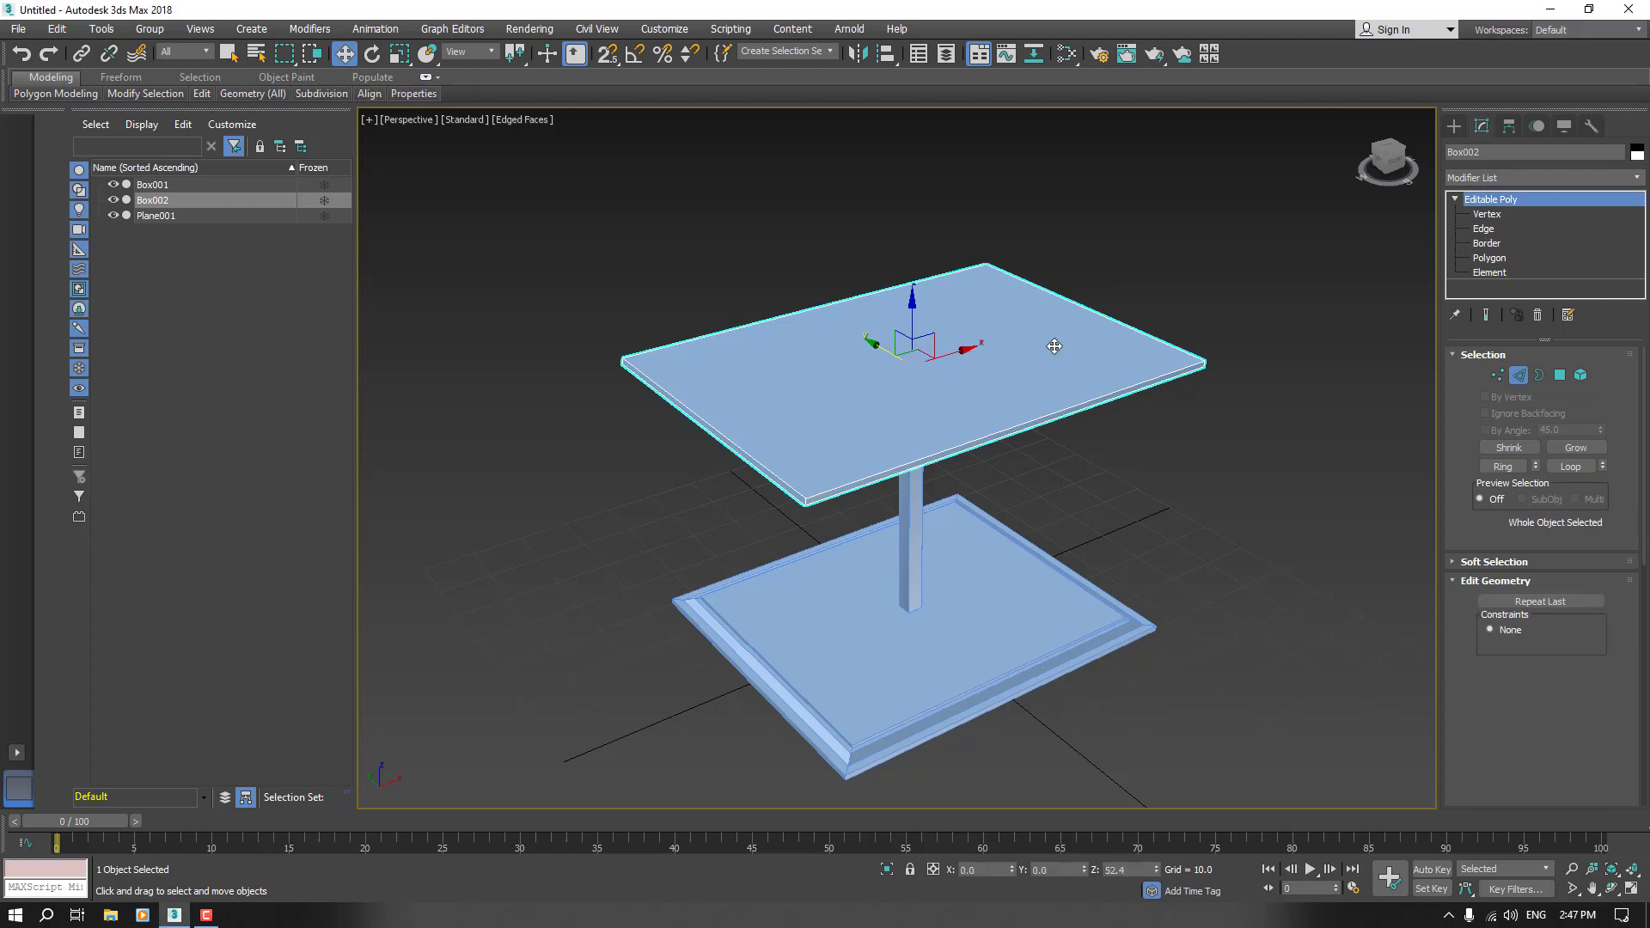
key(Delete)
- Create a flat box beside the base, about 34.7 long, 38.2 wide and 2.7 high
click(1454, 126)
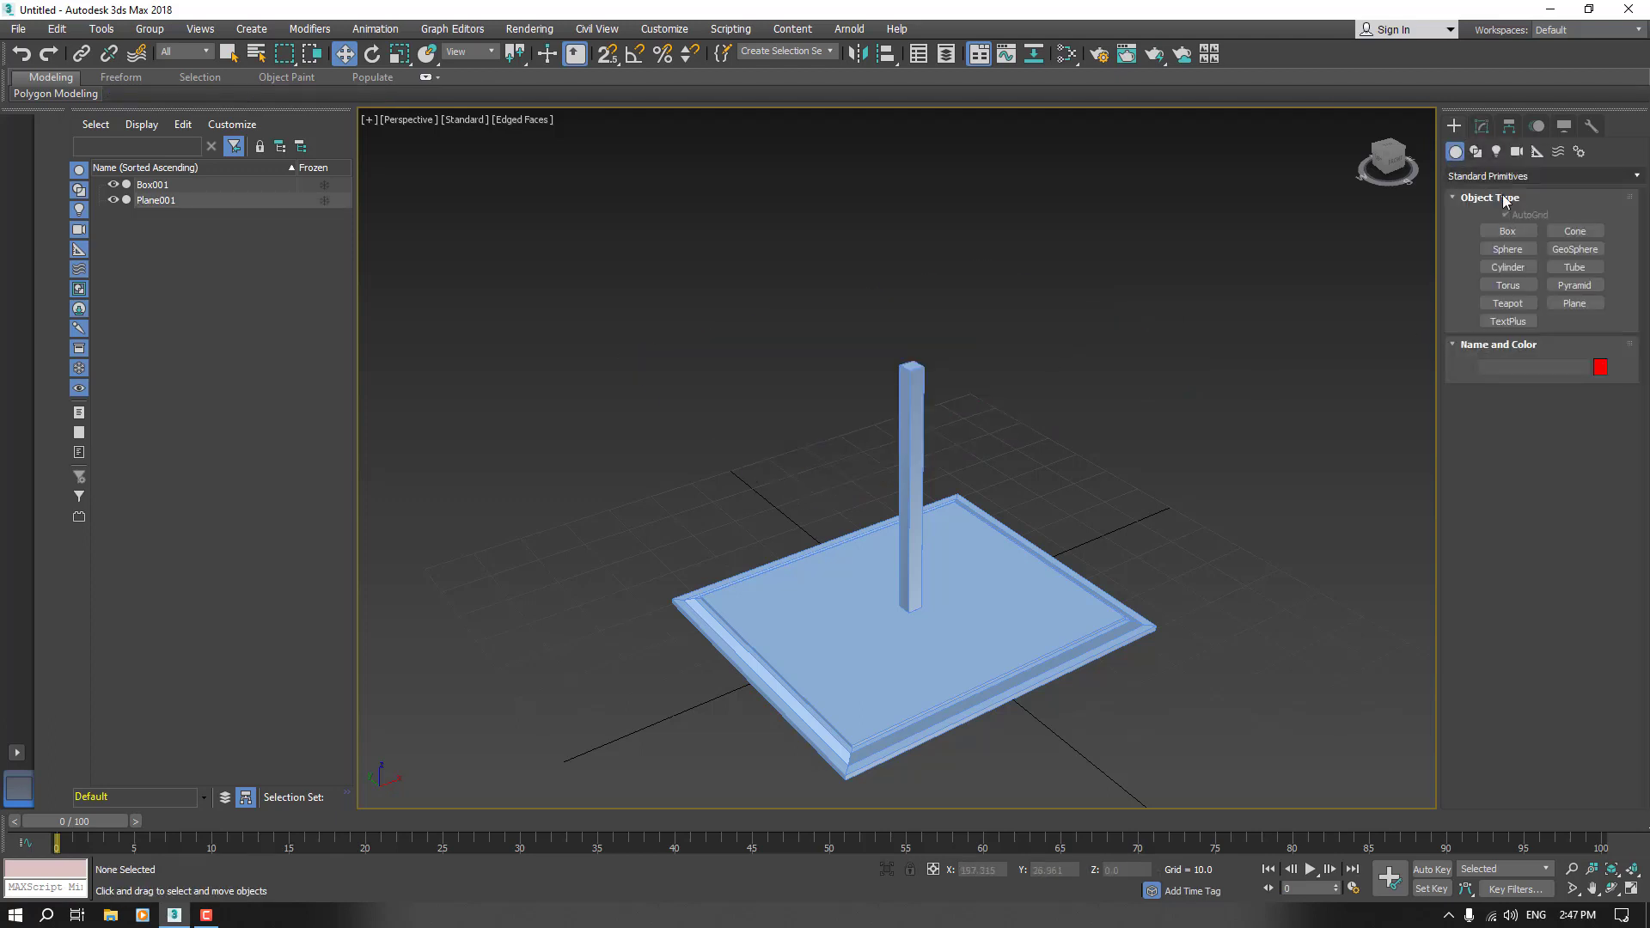
click(1508, 230)
drag(1167, 534, 1420, 548)
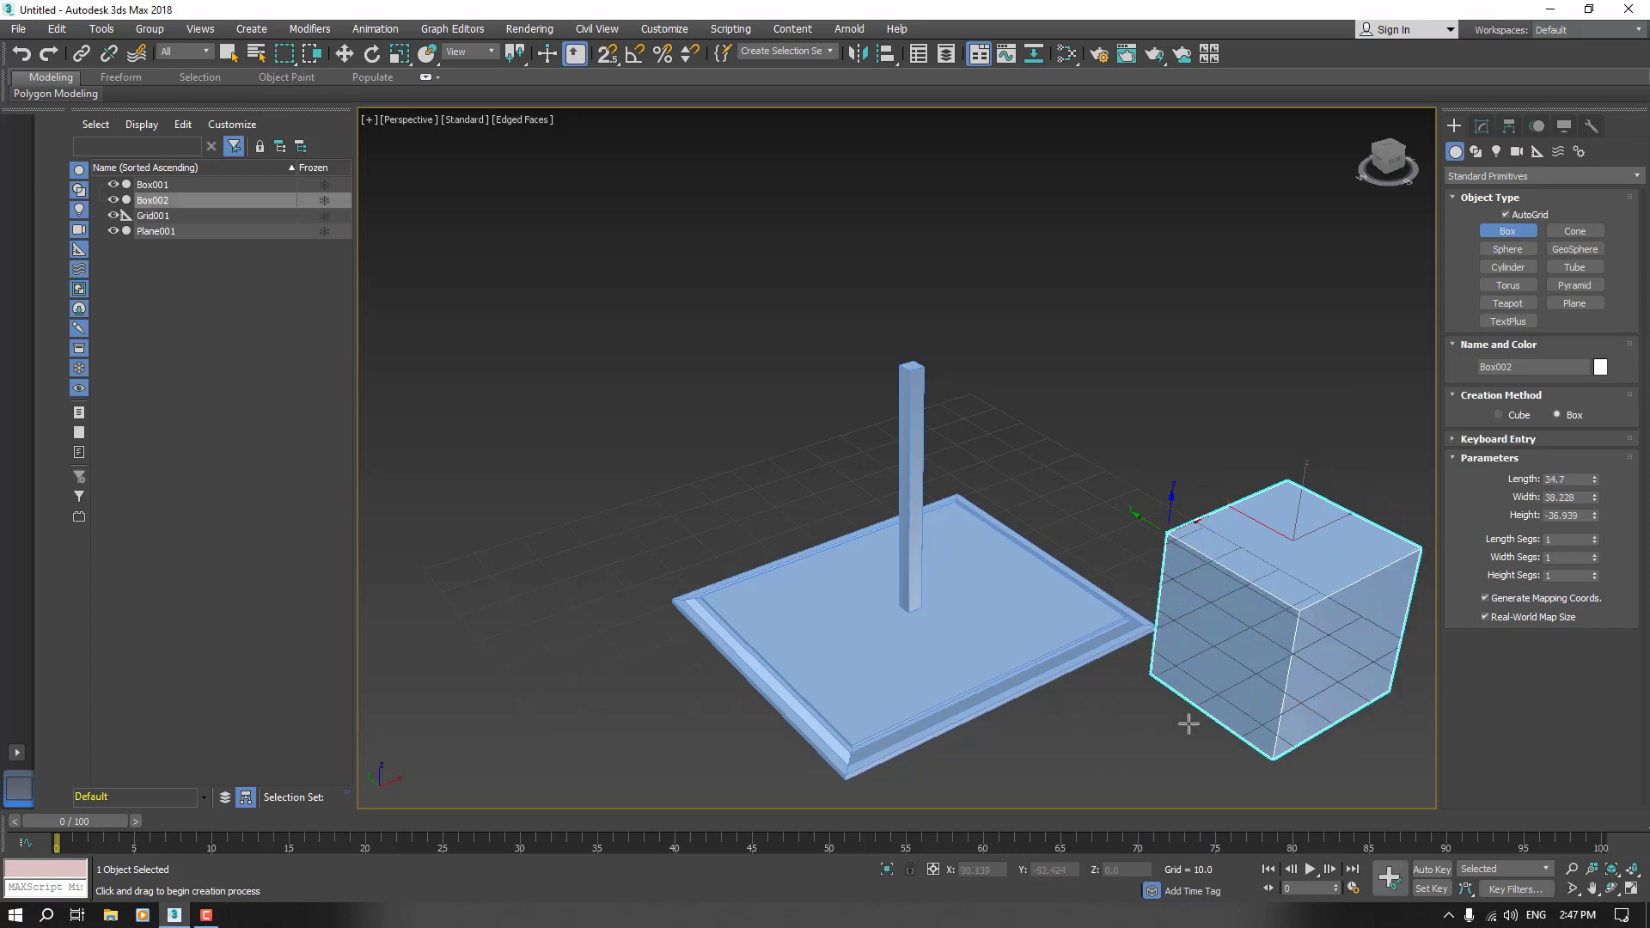
click(1262, 536)
- Move the new box in the Top view so it is centered over the post and base
key(alt+w)
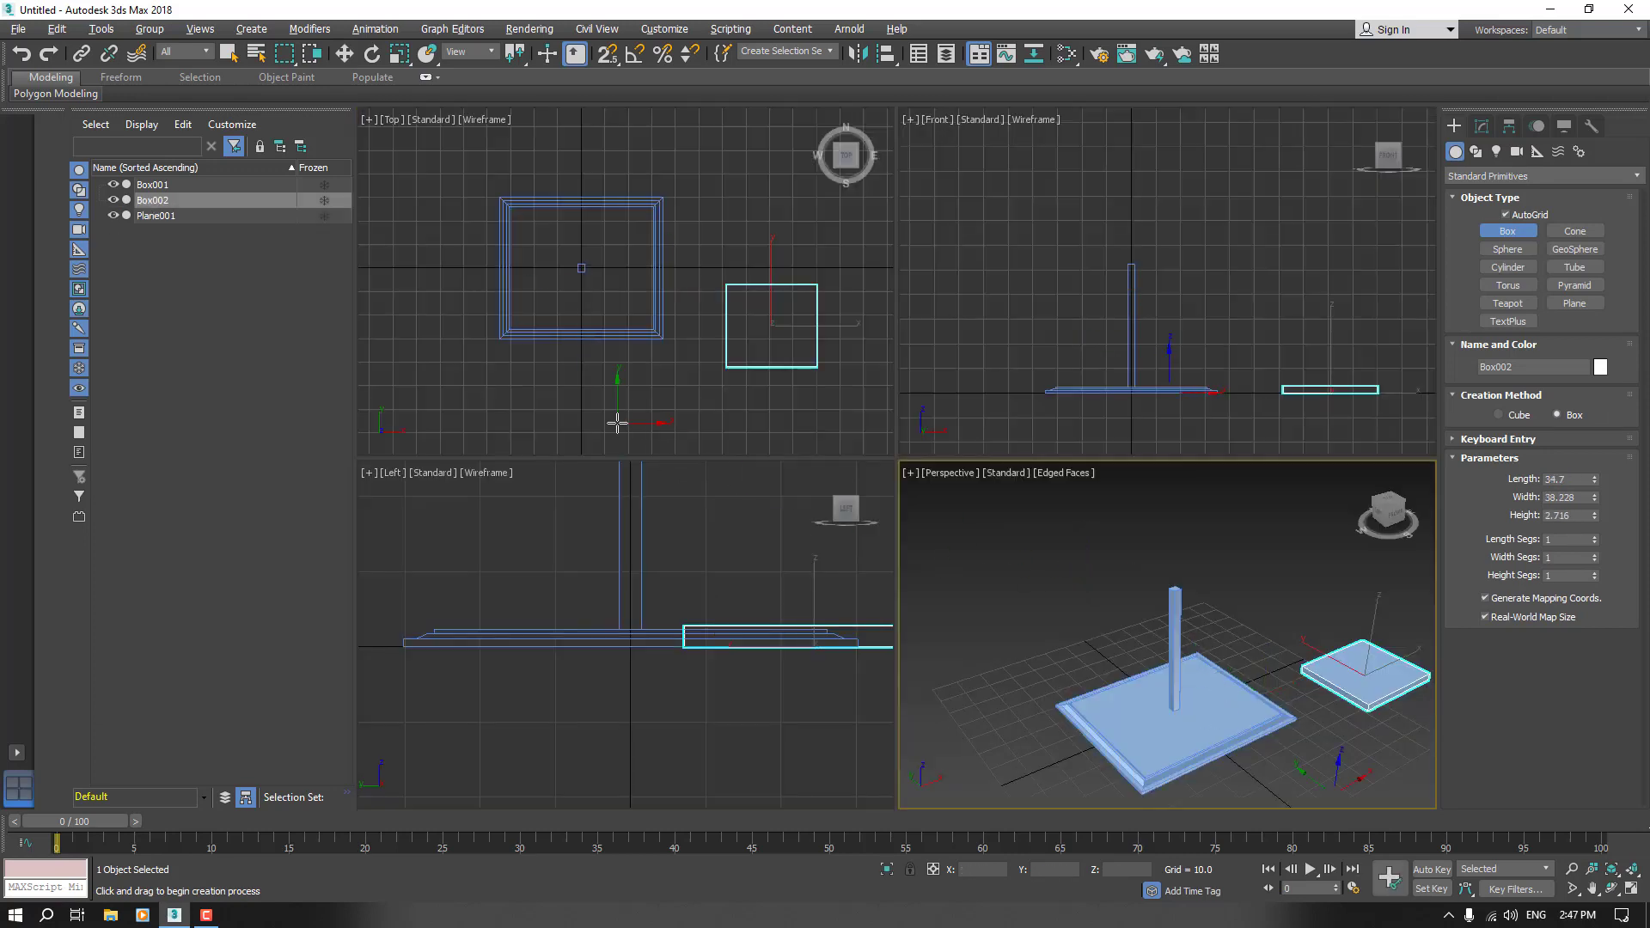
right_click(776, 324)
key(w)
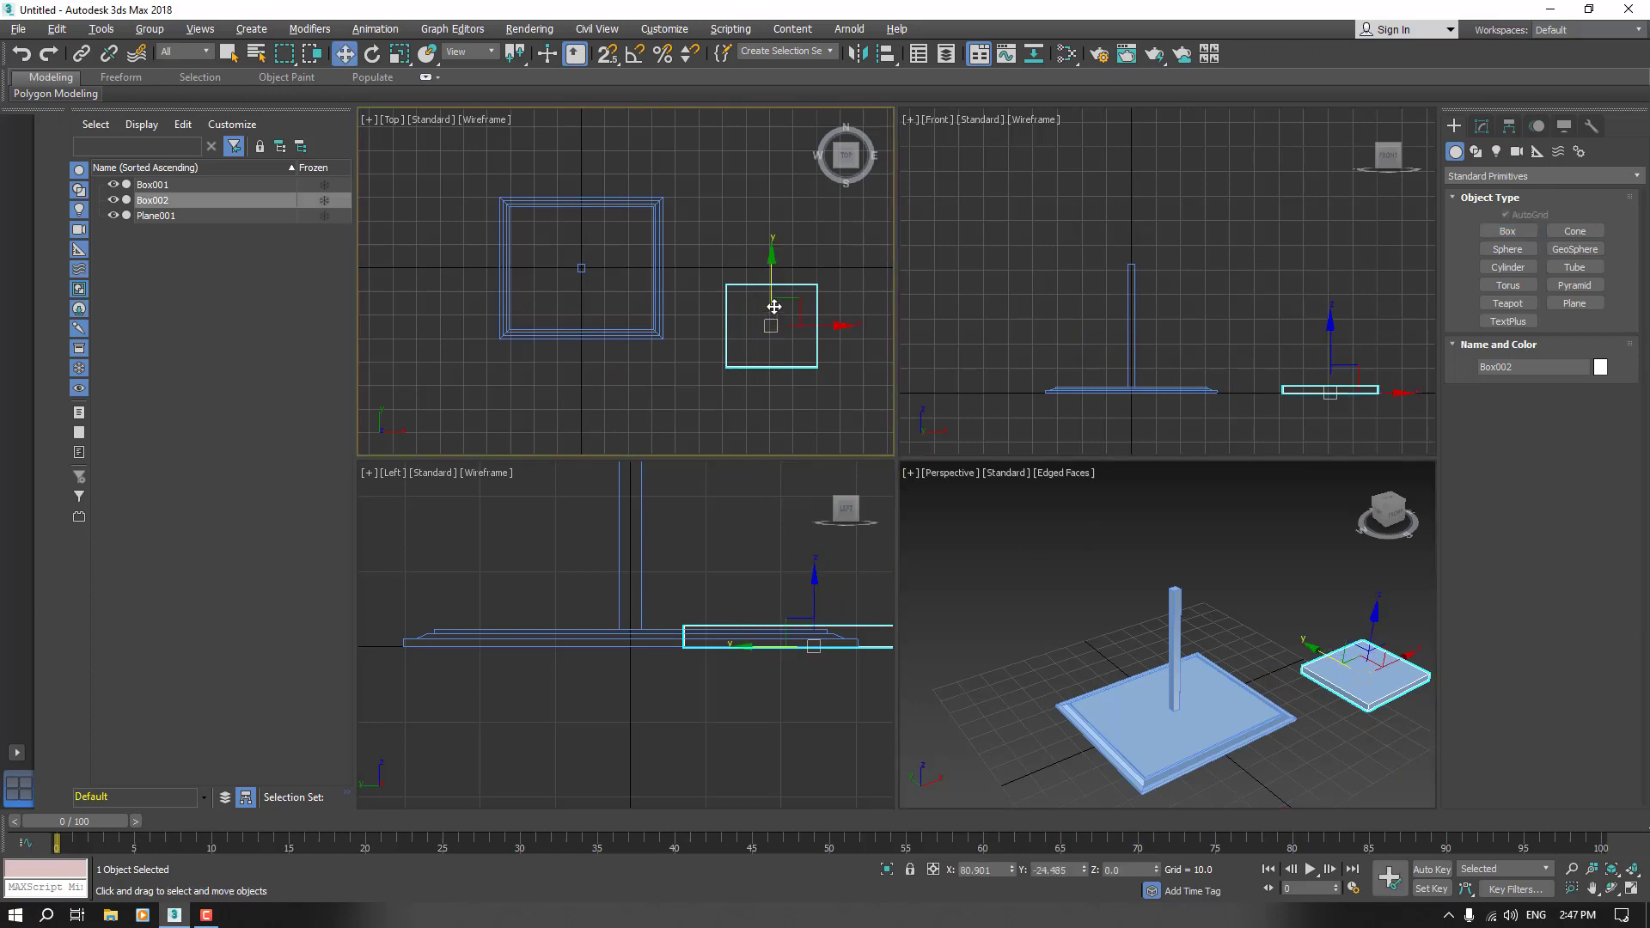
drag(774, 309, 607, 251)
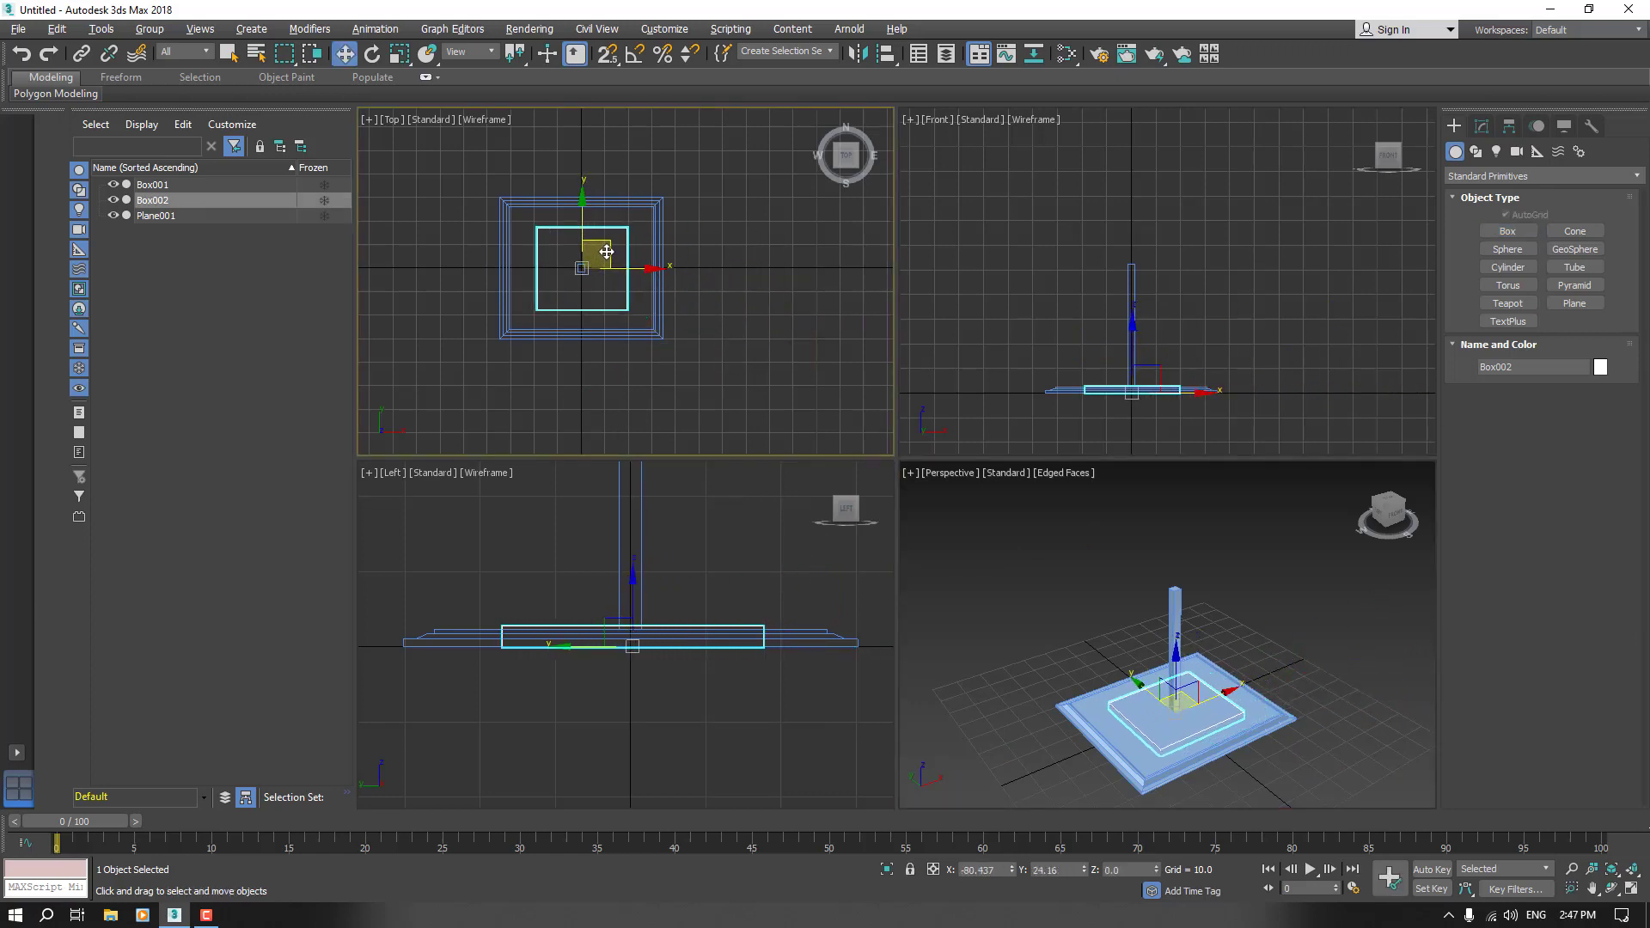
- Raise the box in the Left view to a height of about 51.8 so it rests on top of the post
right_click(631, 593)
key(alt+w)
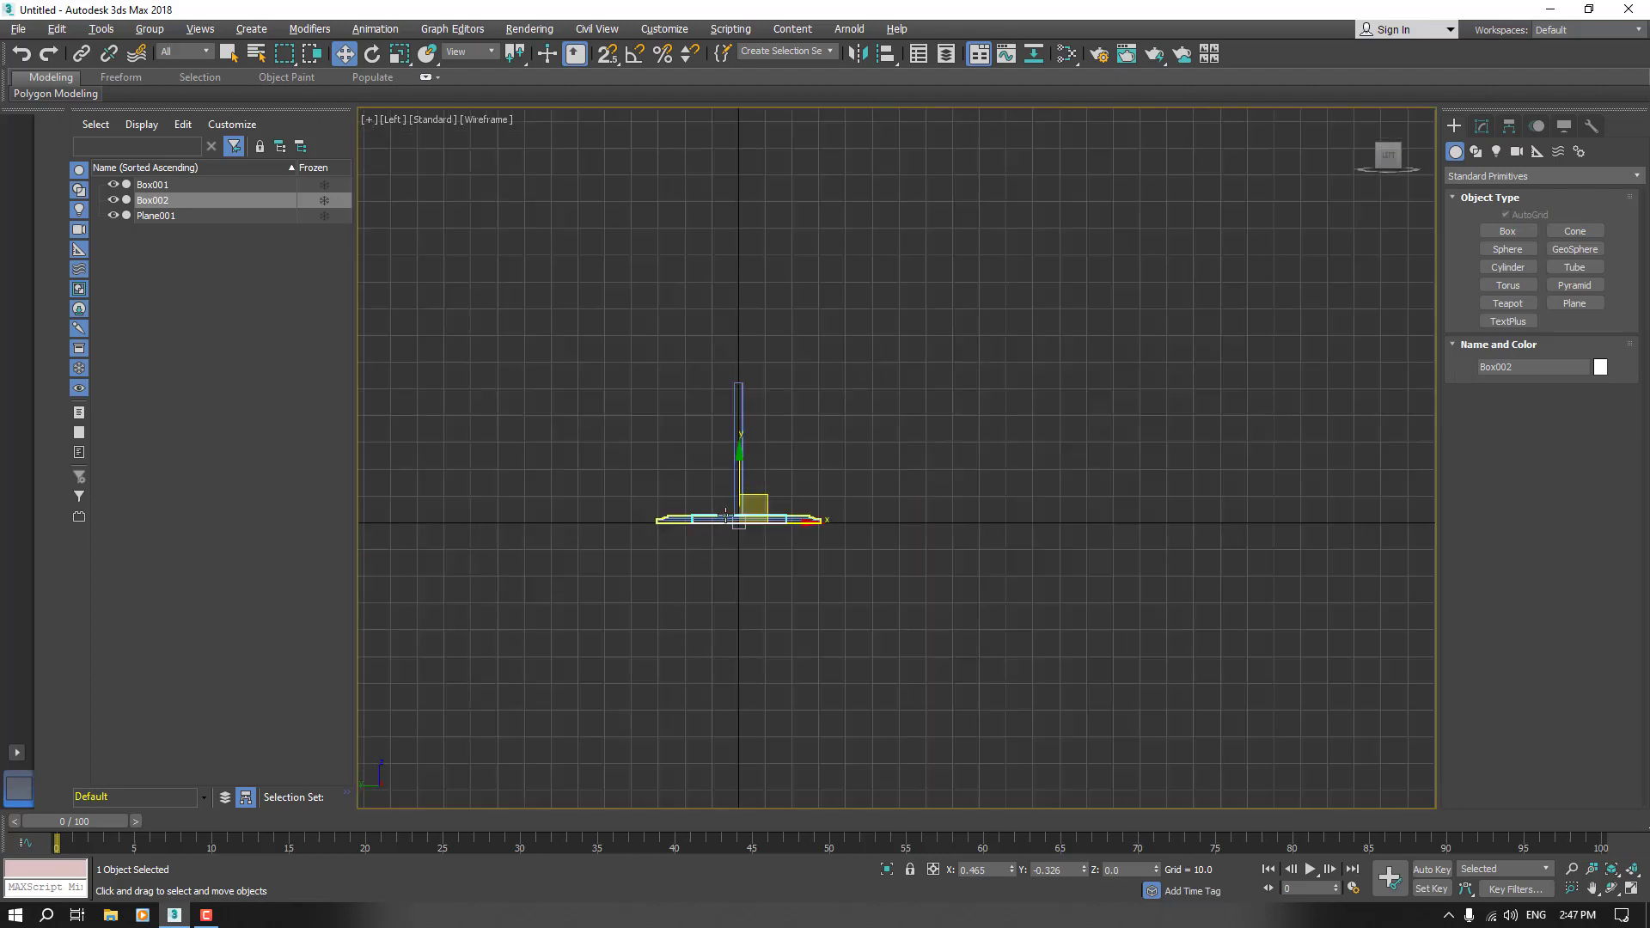
scroll(726, 515, up, 2)
drag(740, 479, 749, 289)
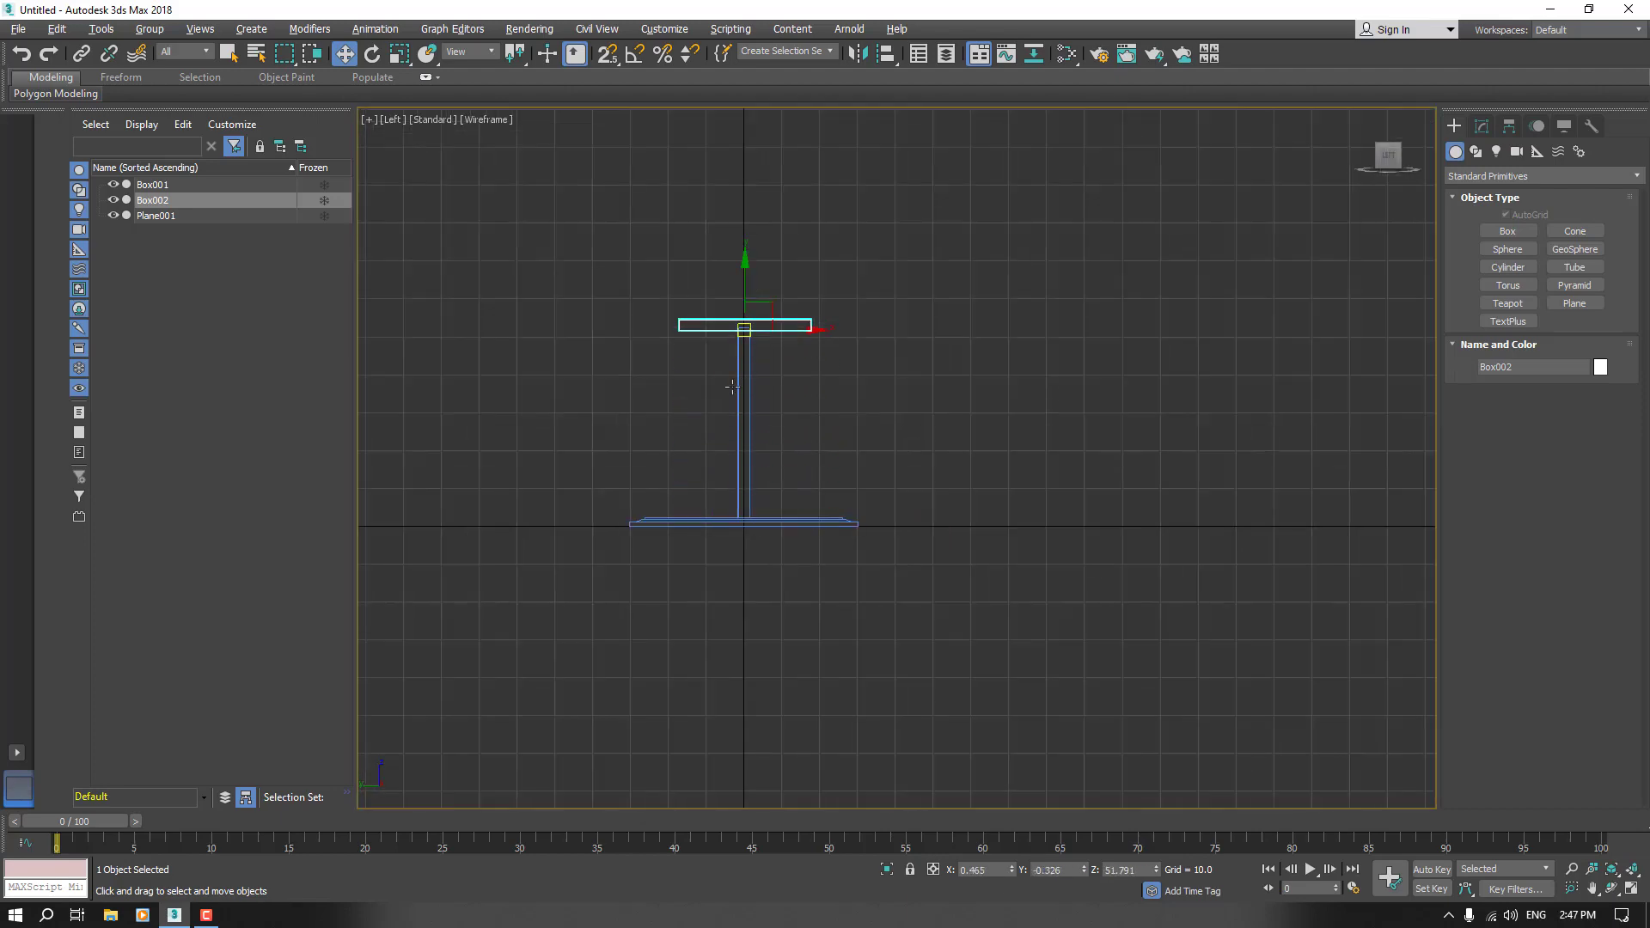
- Scale the box in the Top view to about 194% along X and 190% along Y so it slightly overhangs the base
key(alt+w)
right_click(596, 293)
key(alt+w)
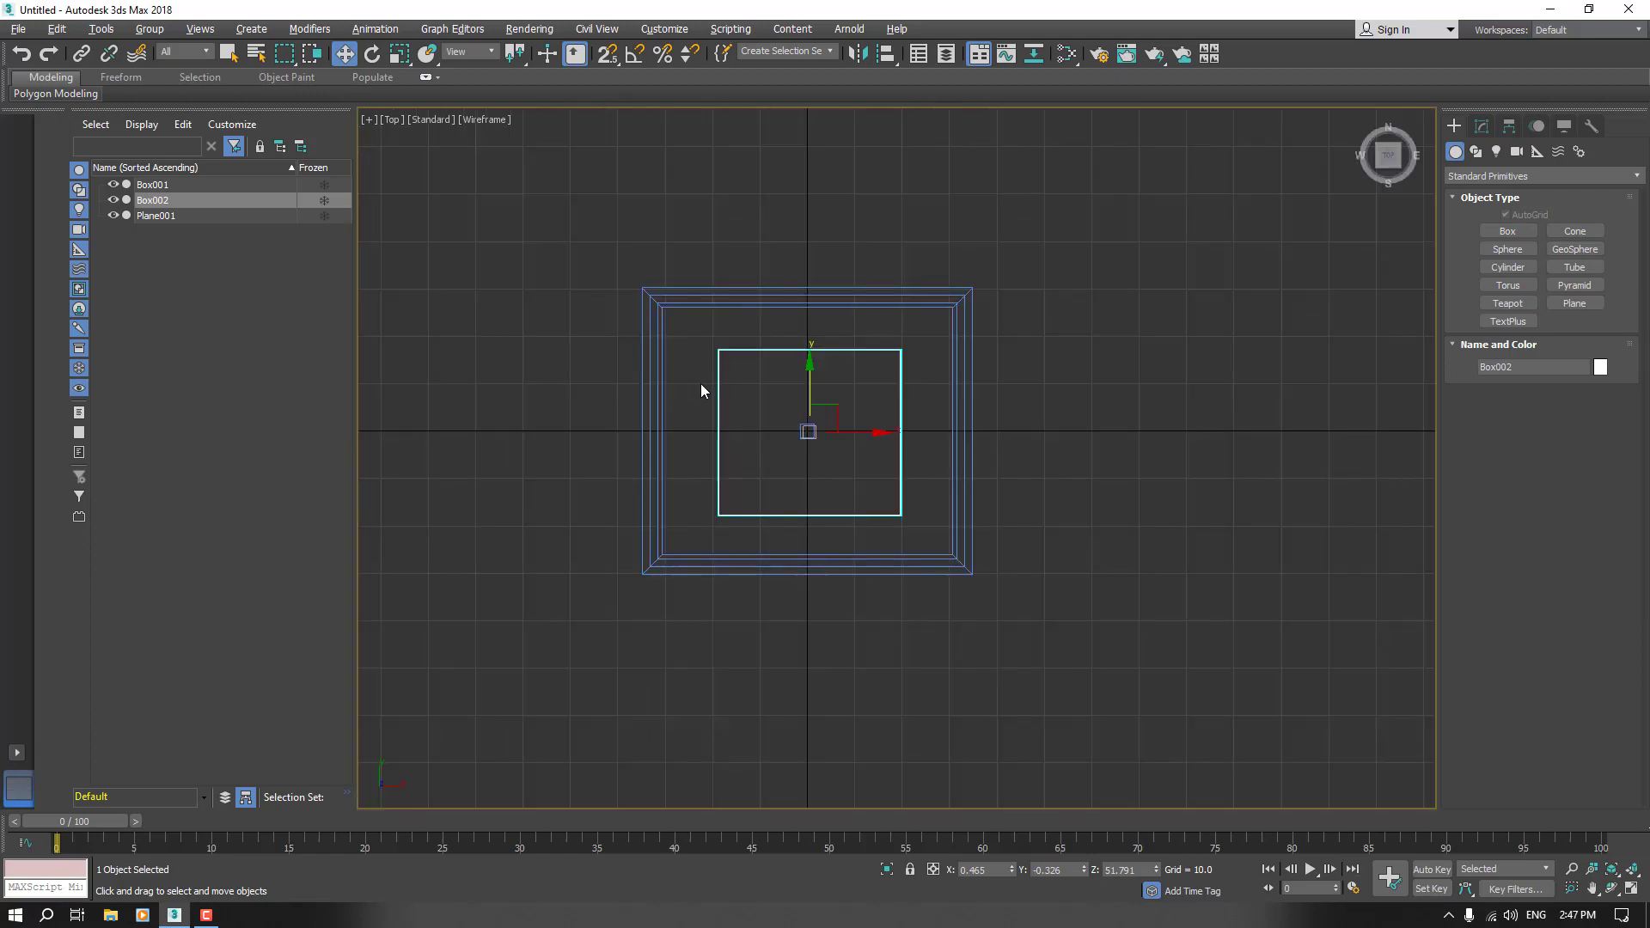
click(400, 54)
drag(810, 363, 809, 317)
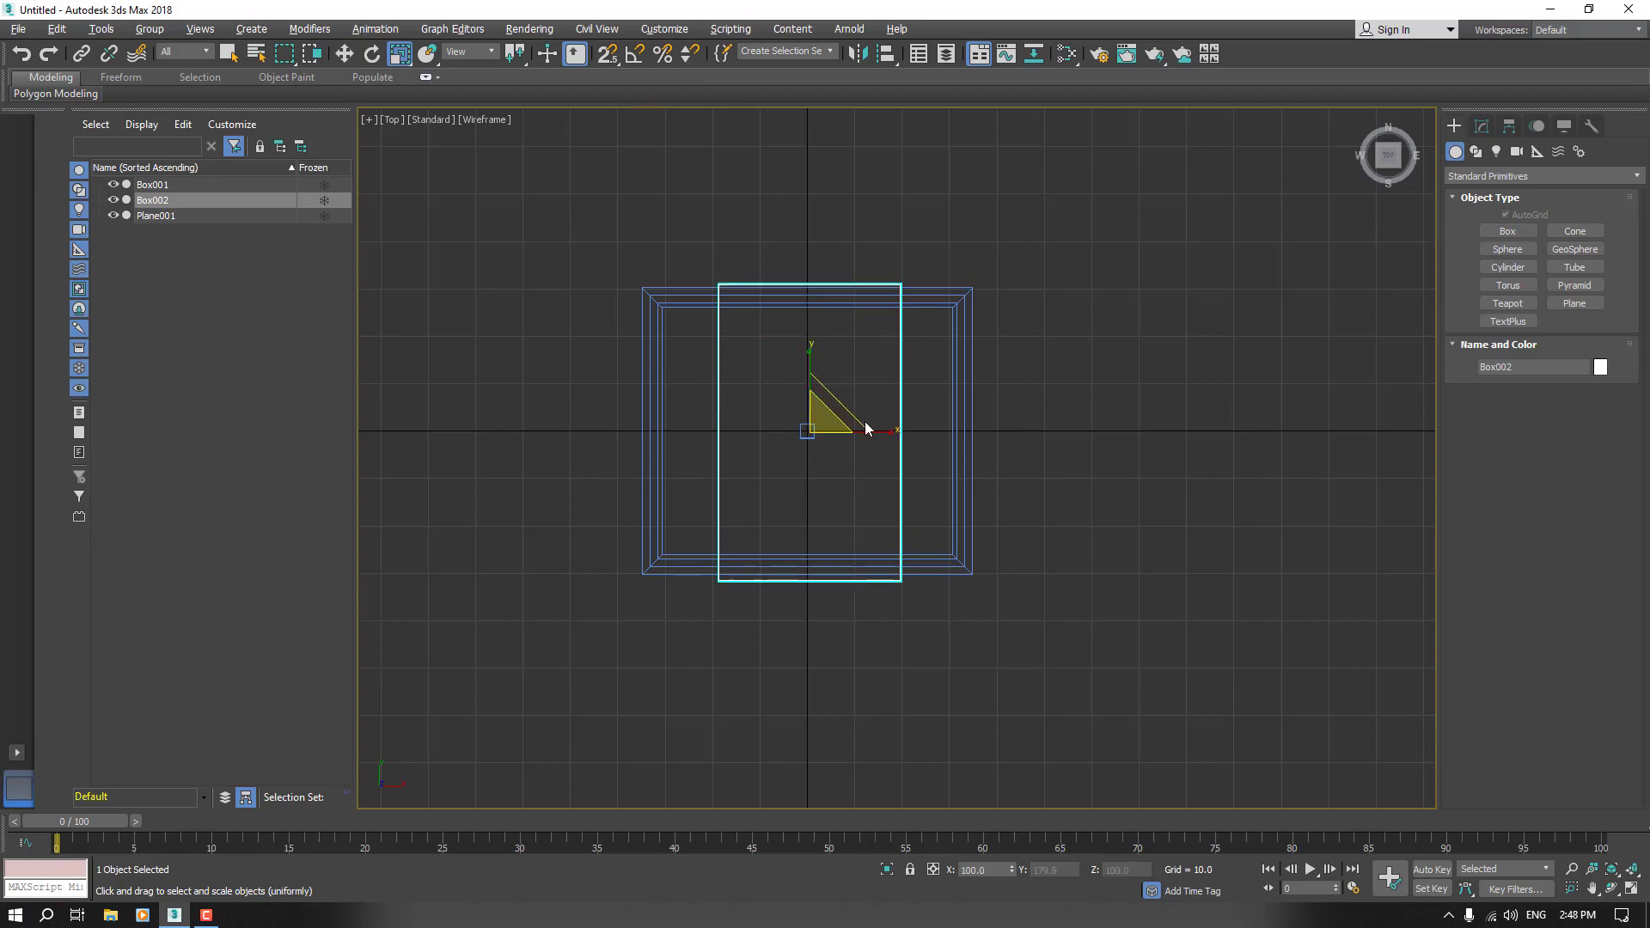
drag(893, 430, 920, 431)
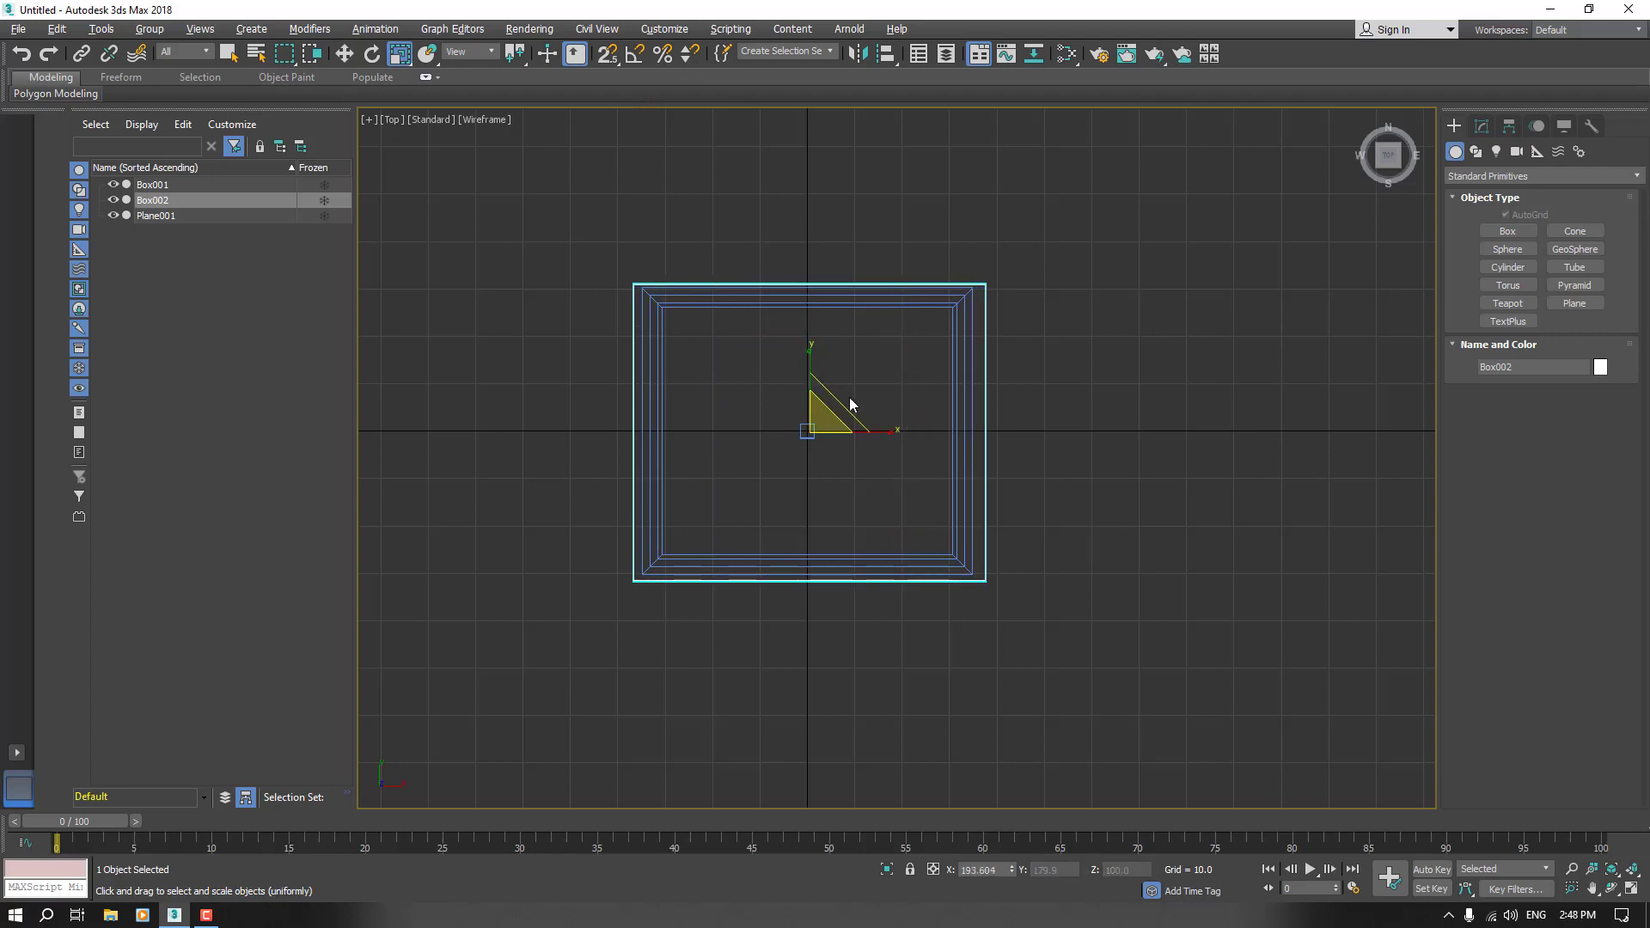
drag(809, 363, 809, 356)
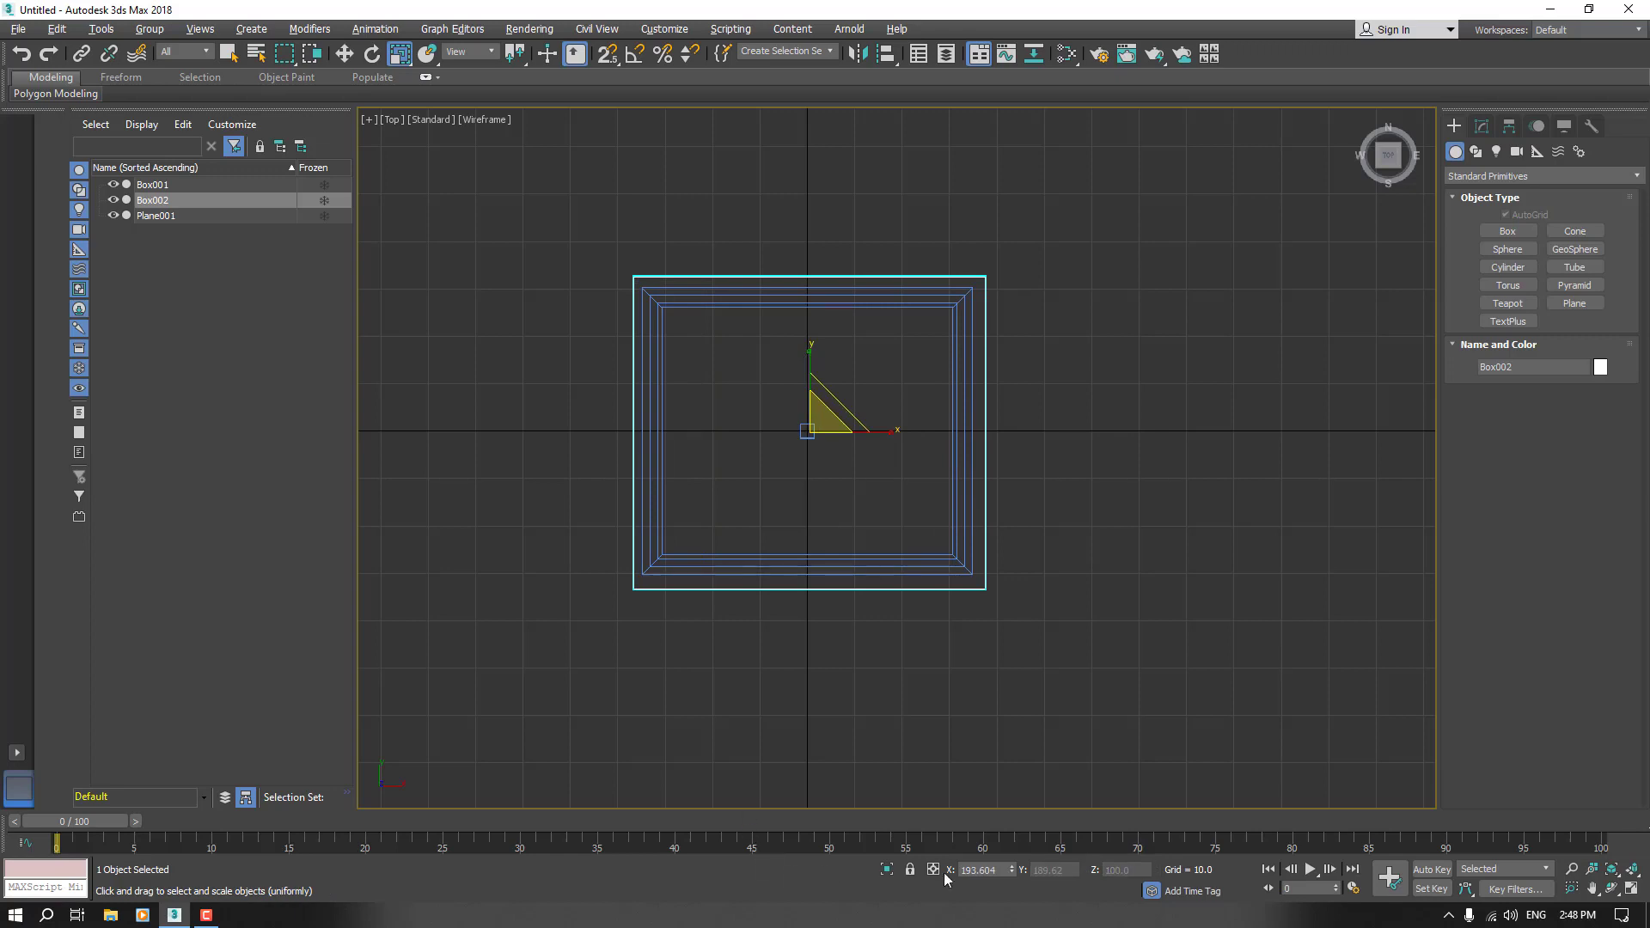
right_click(1012, 866)
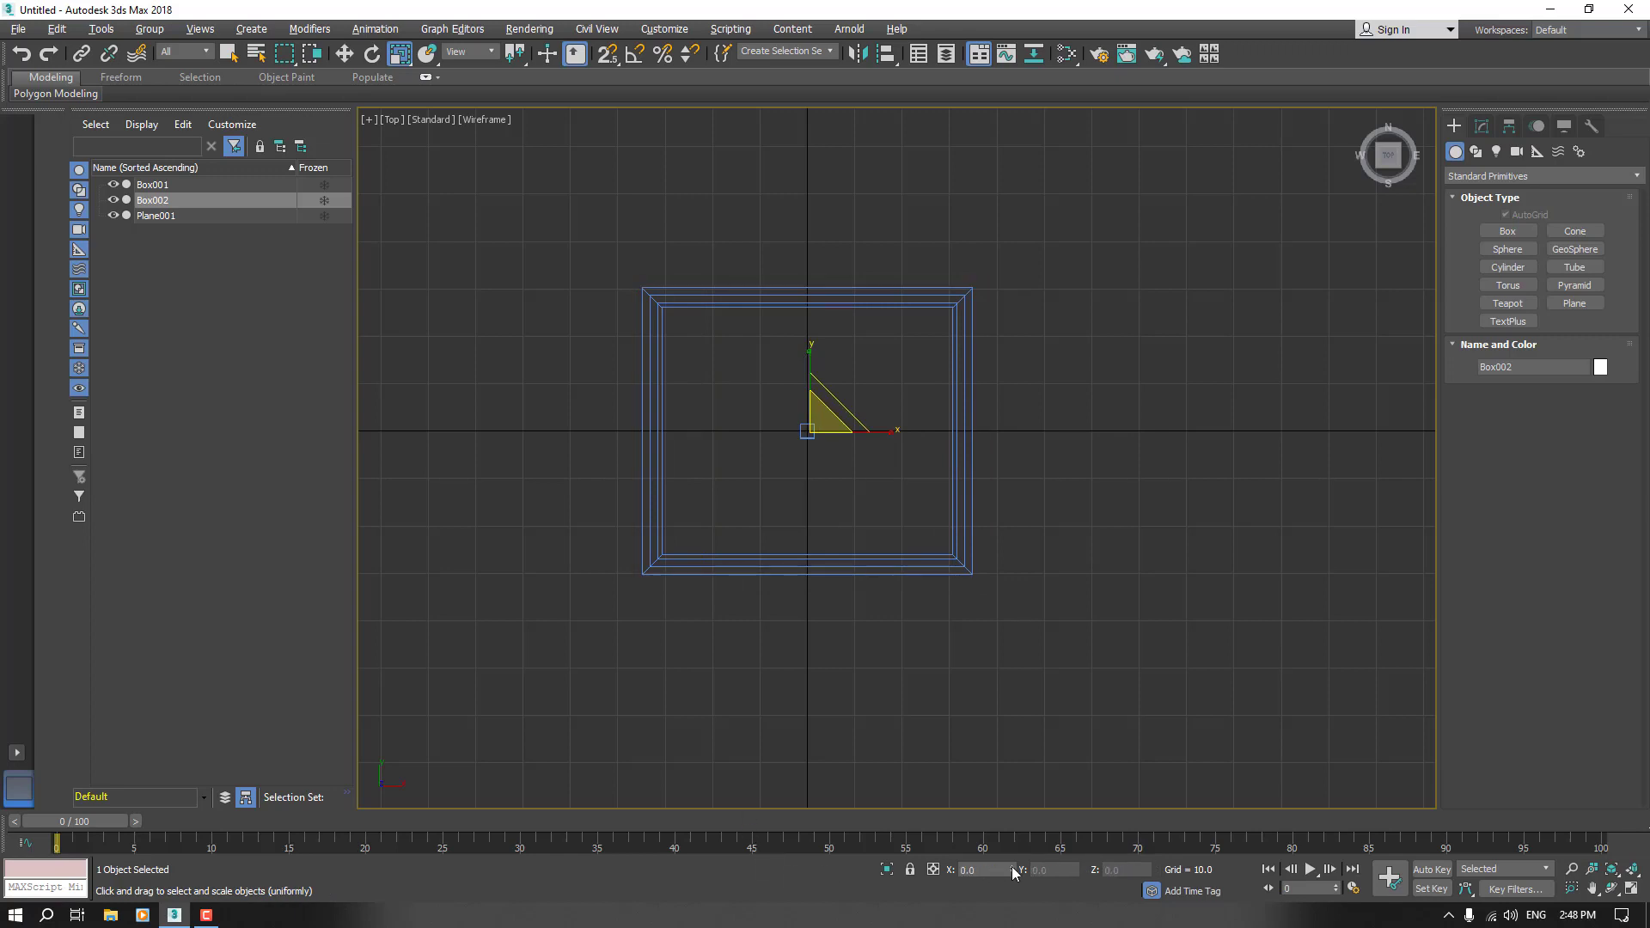
key(alt+w)
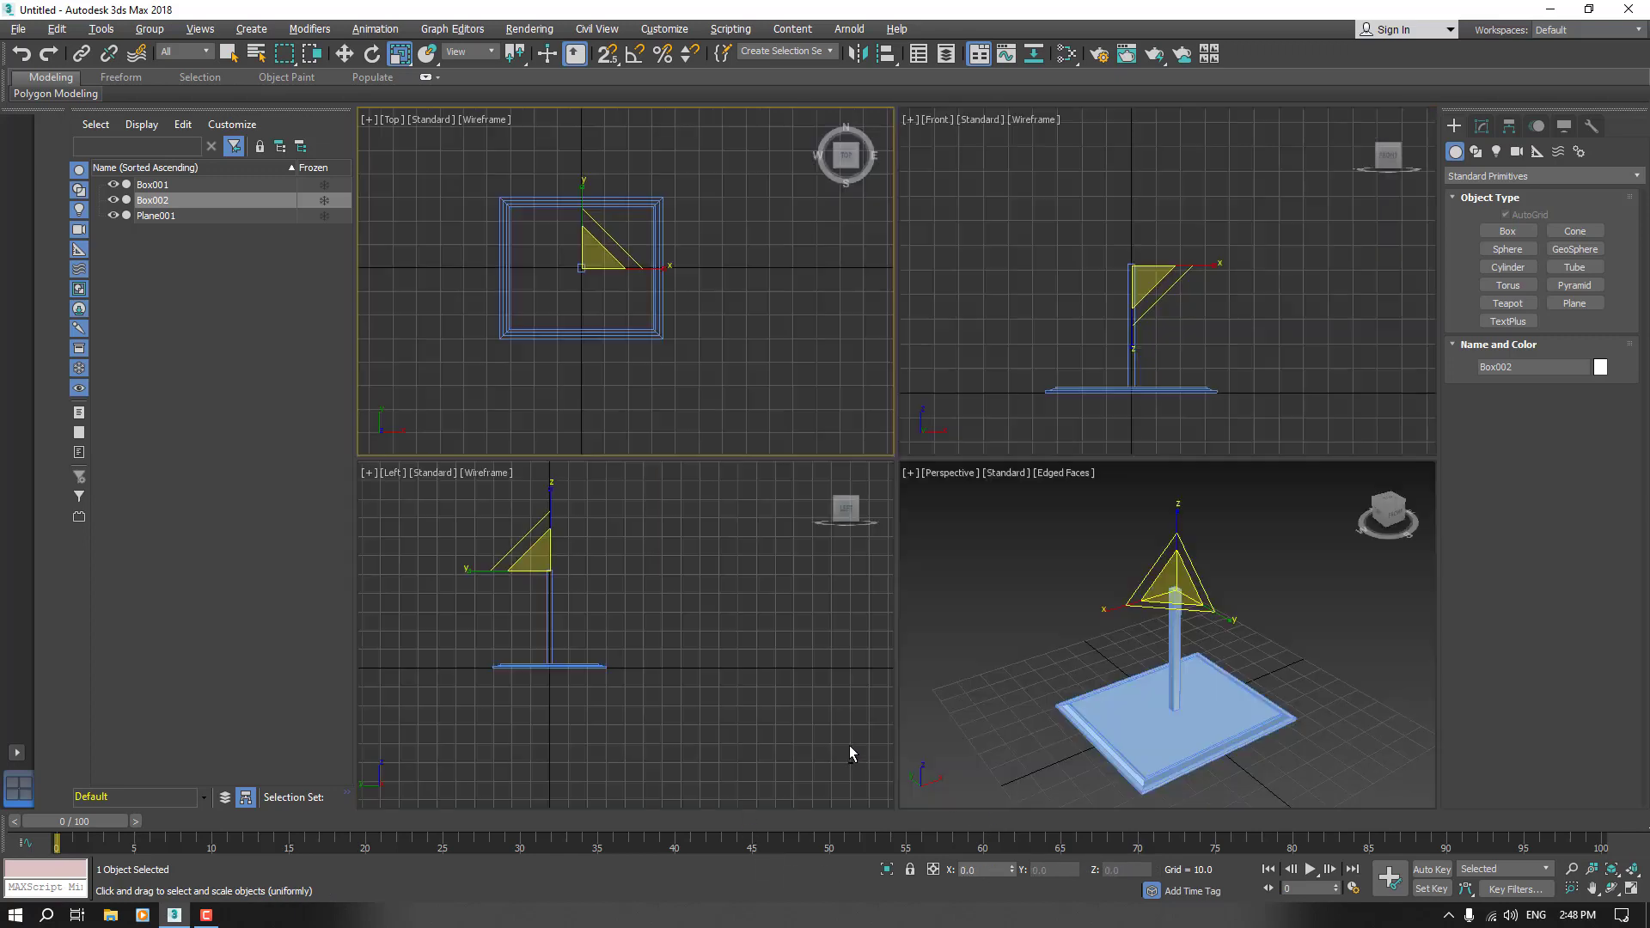
right_click(849, 745)
key(ctrl+z)
- Maximize the Perspective view and convert the new tabletop box to an Editable Poly
right_click(977, 701)
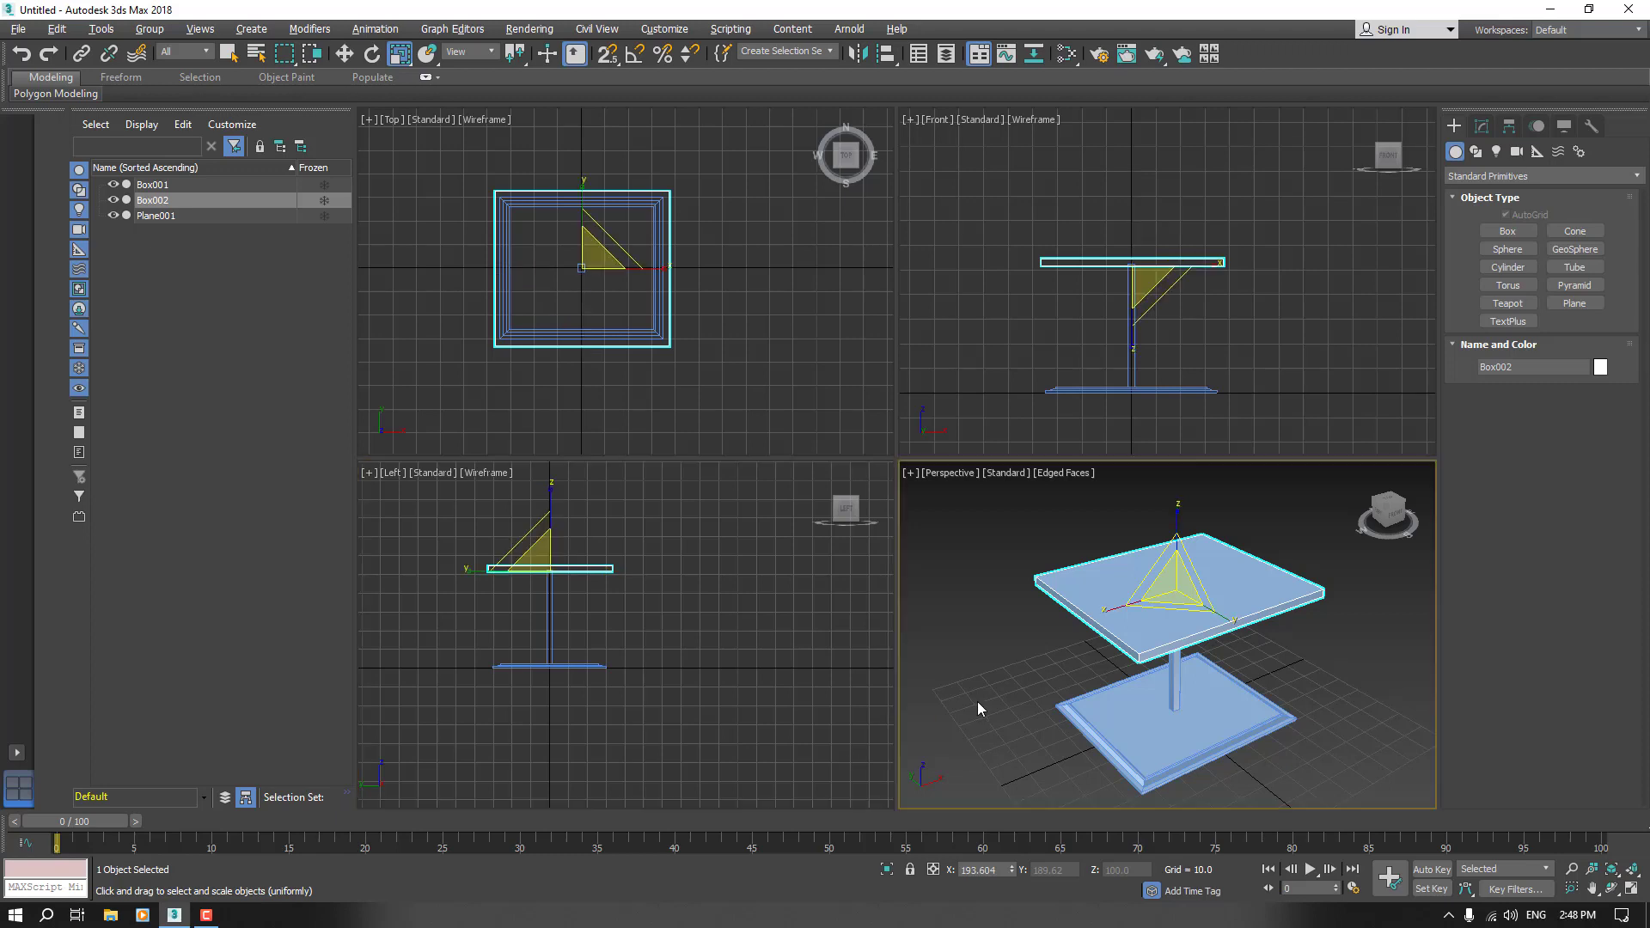
click(977, 701)
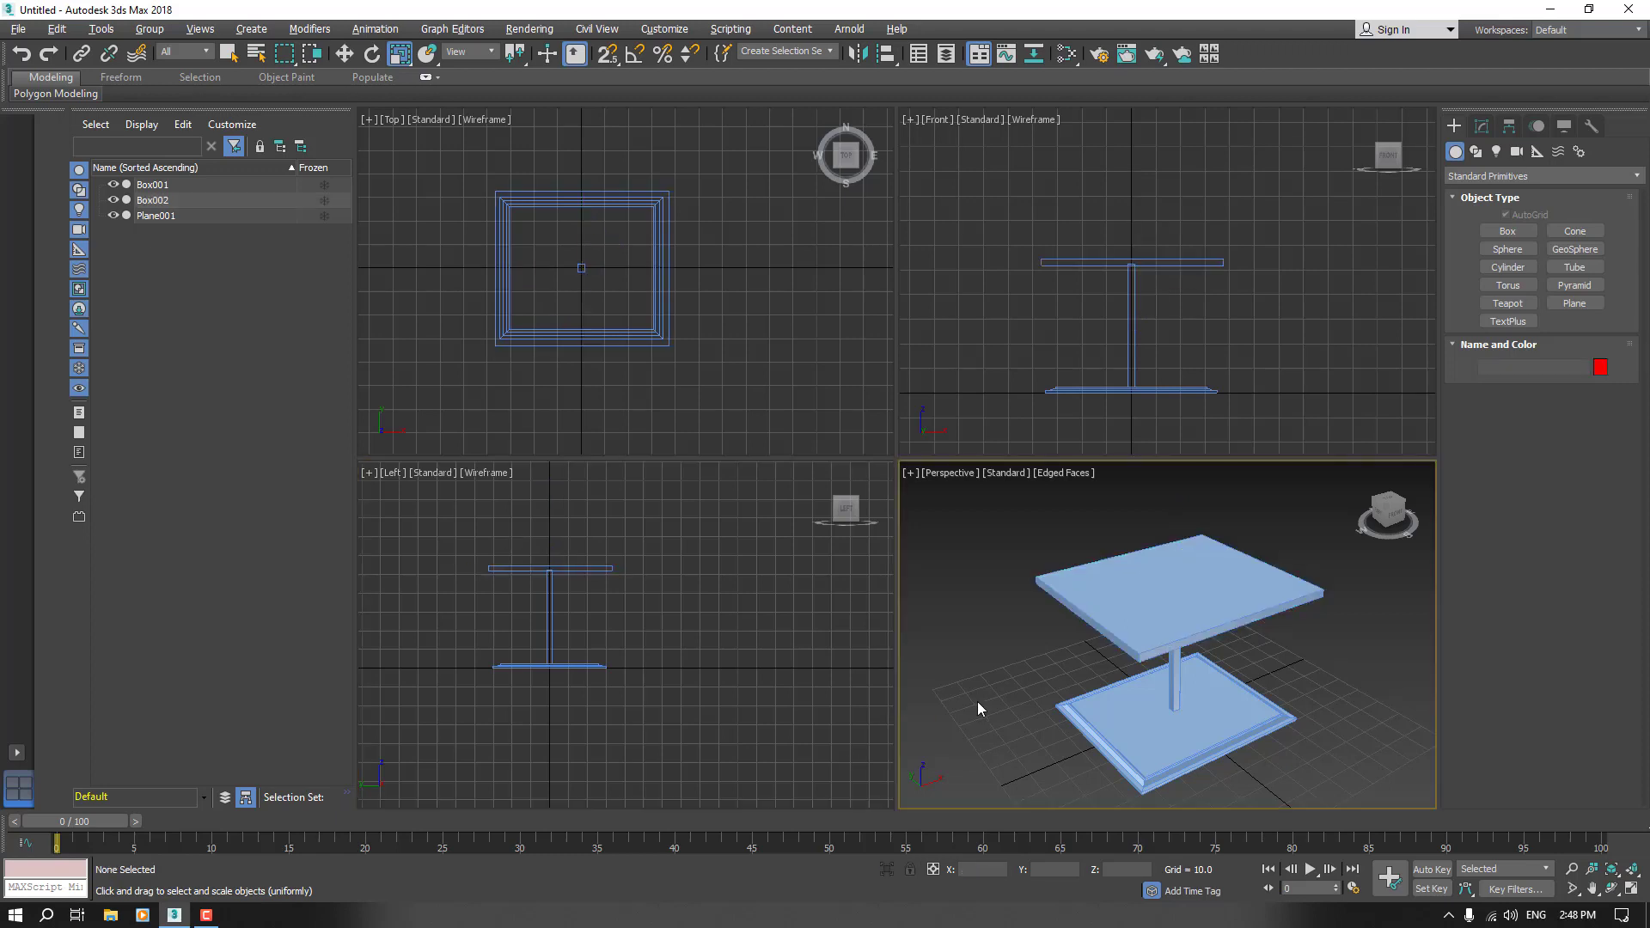
key(alt+w)
click(862, 487)
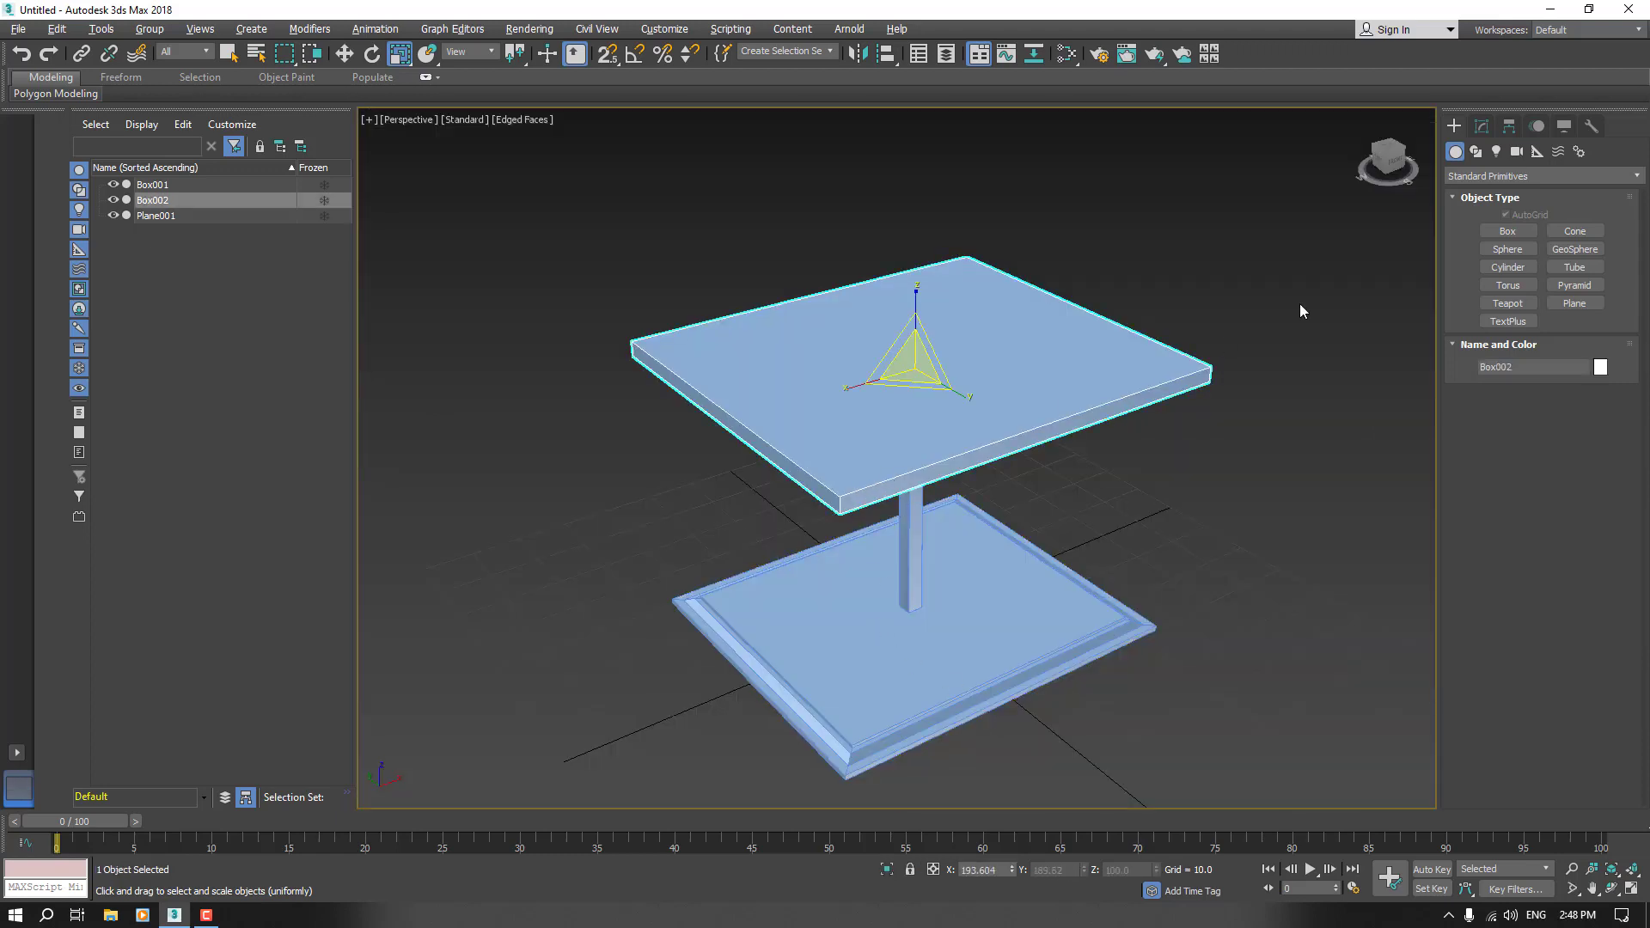
right_click(1018, 346)
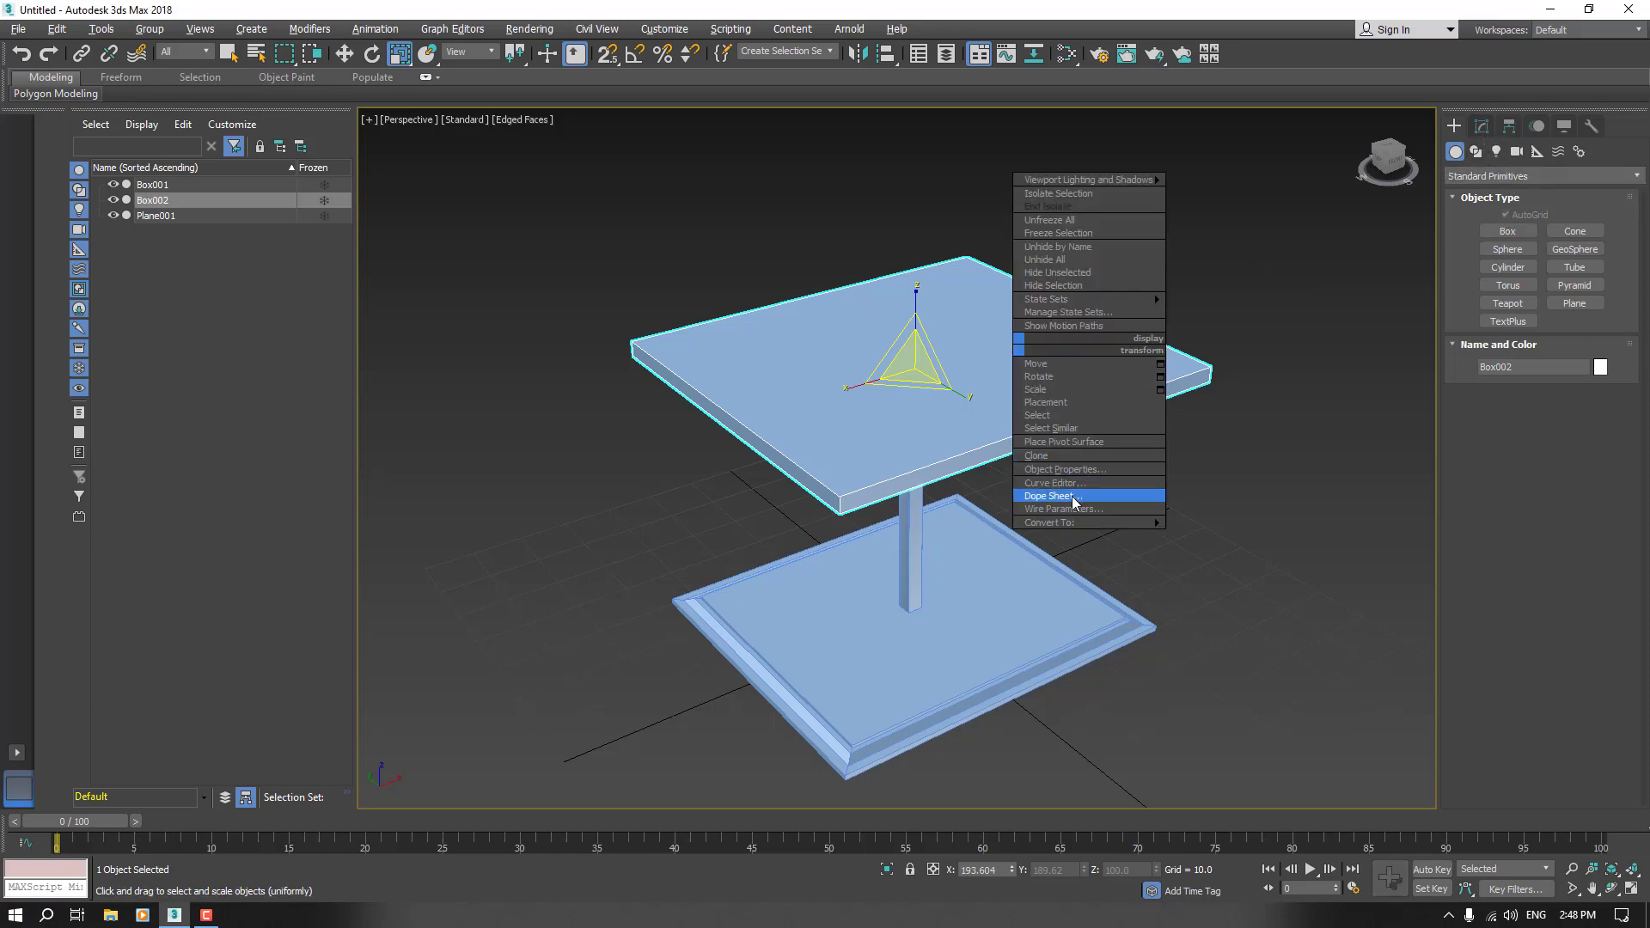
mouse_move(1067, 521)
click(1226, 536)
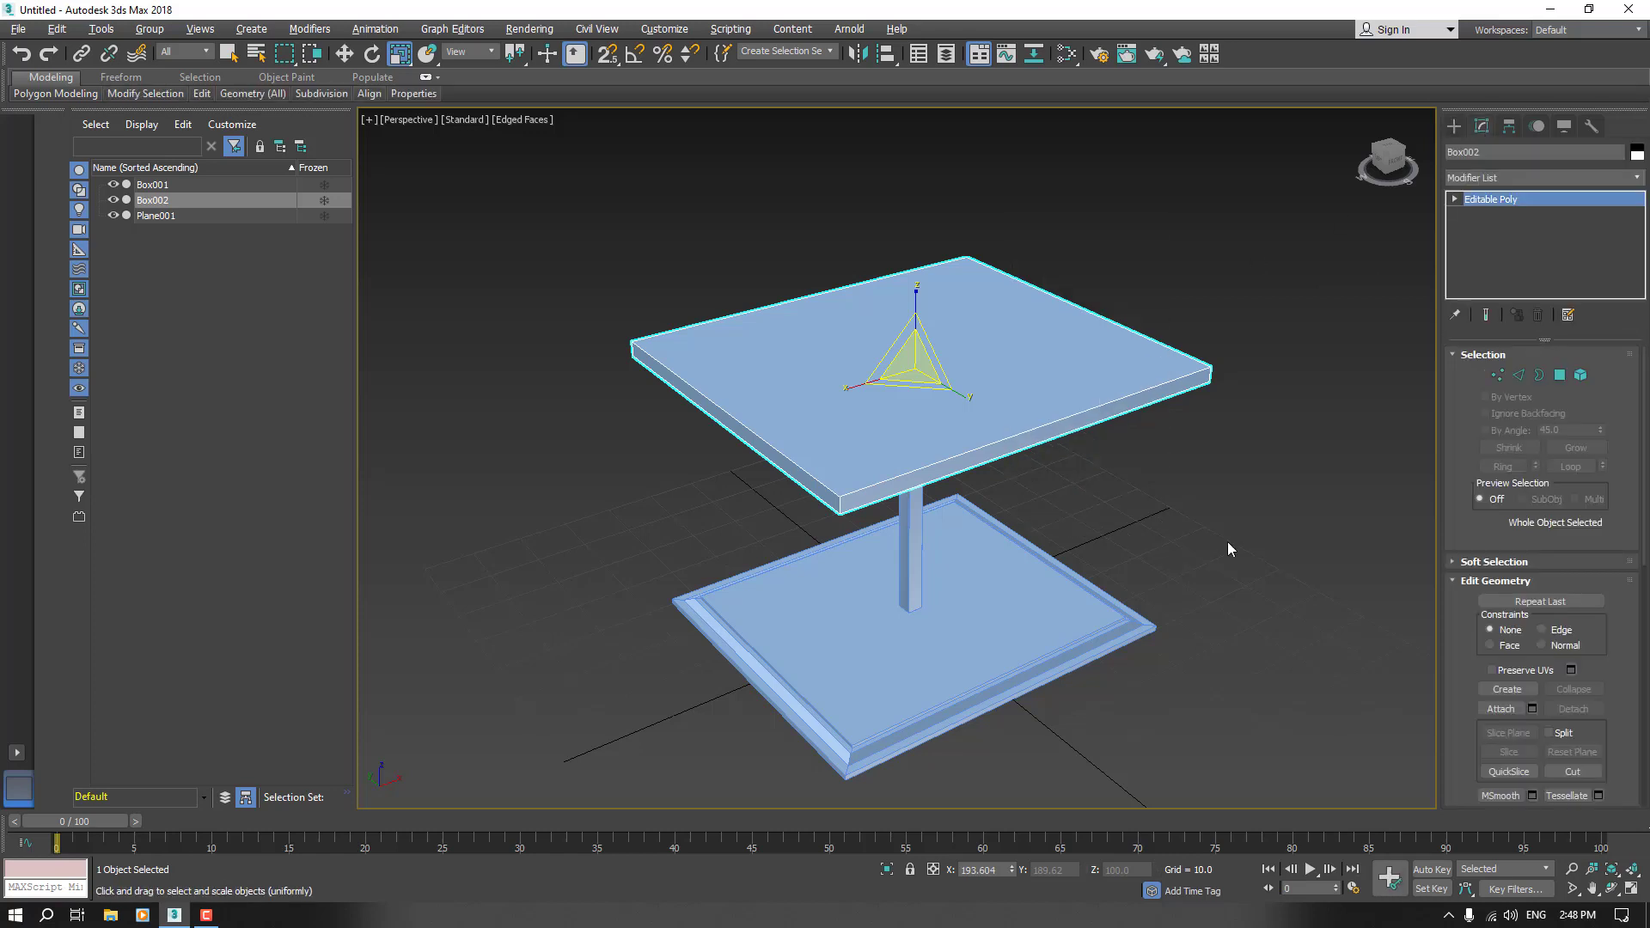
- Chamfer all edges of the tabletop by 0.02 with 4 segments
key(1)
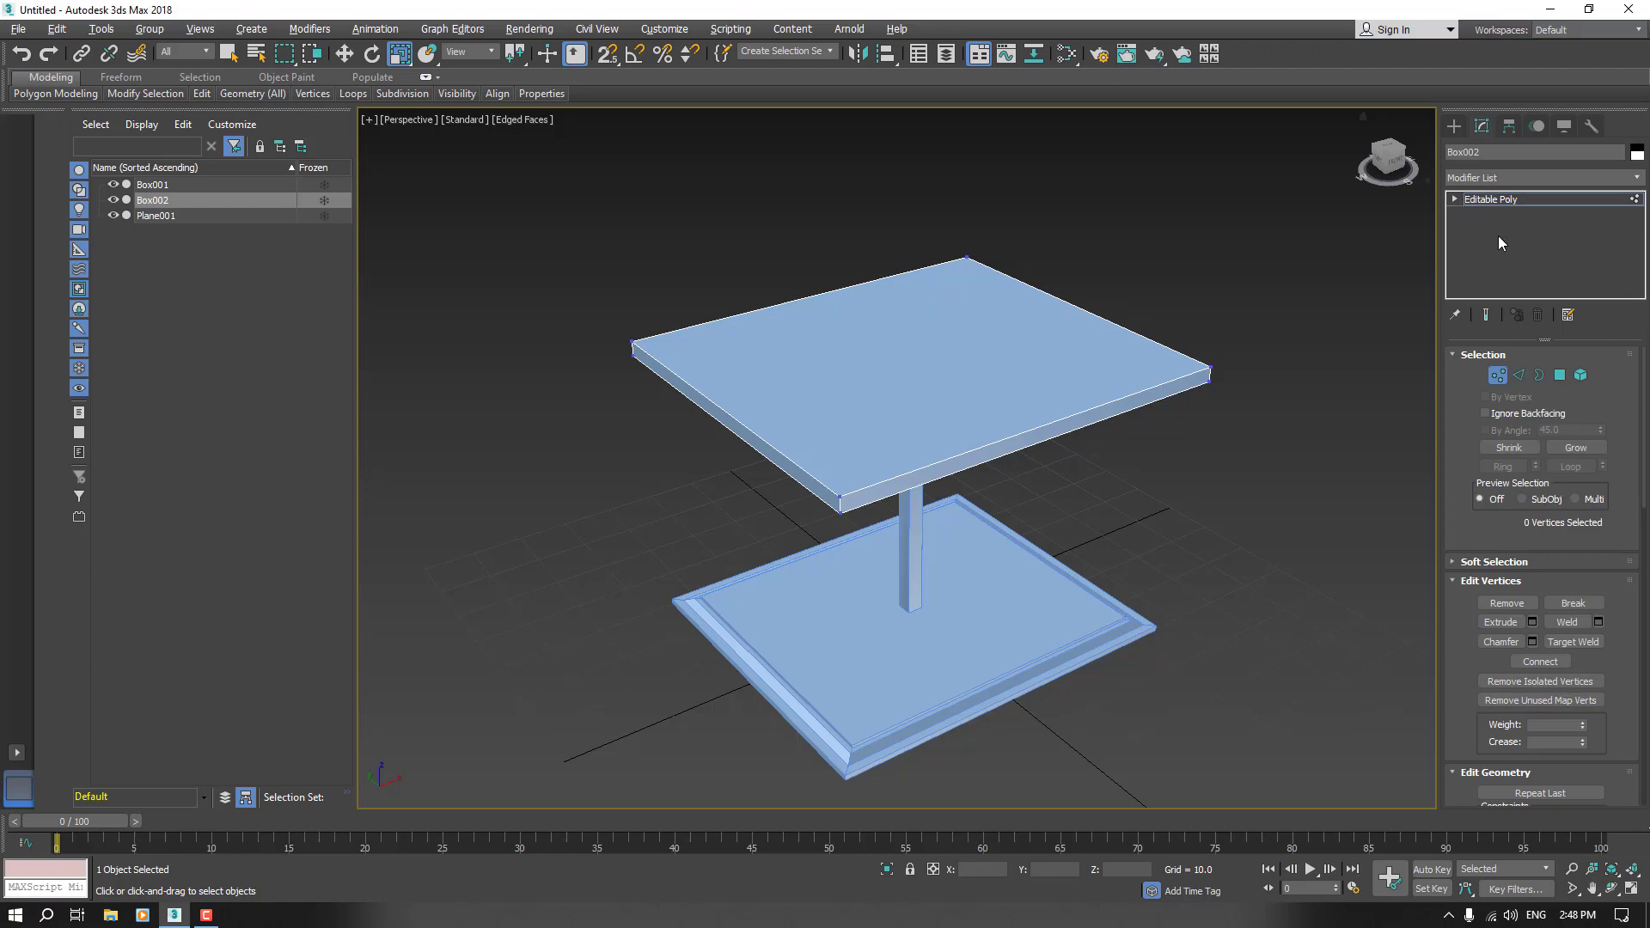
click(1456, 198)
click(1488, 243)
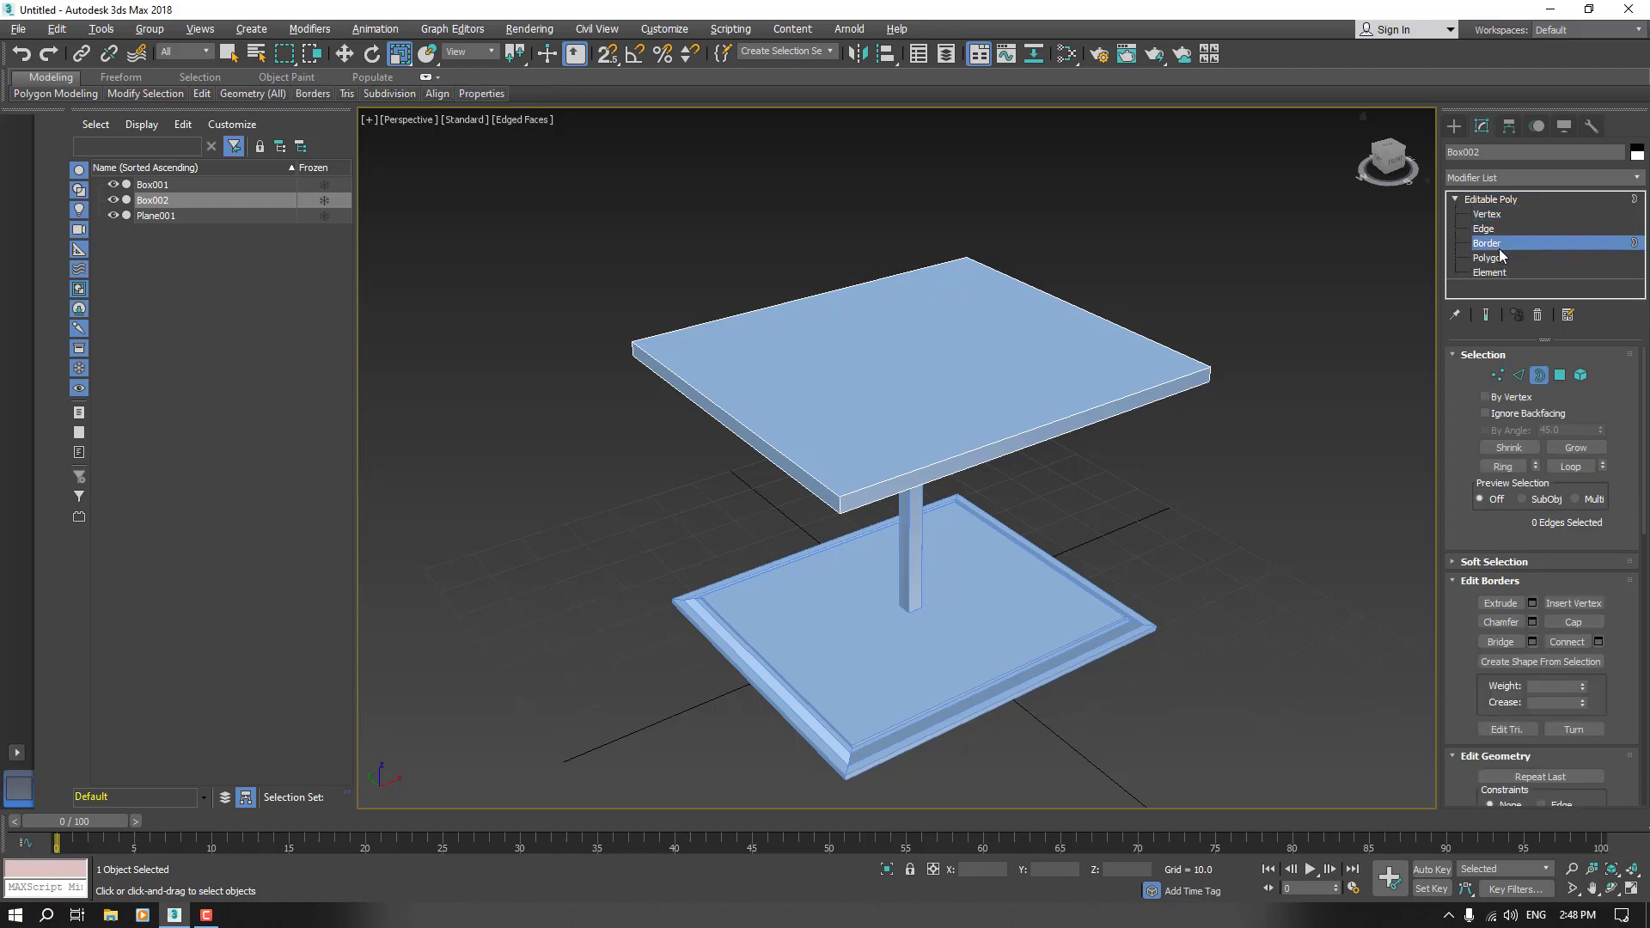
click(1491, 230)
key(ctrl+a)
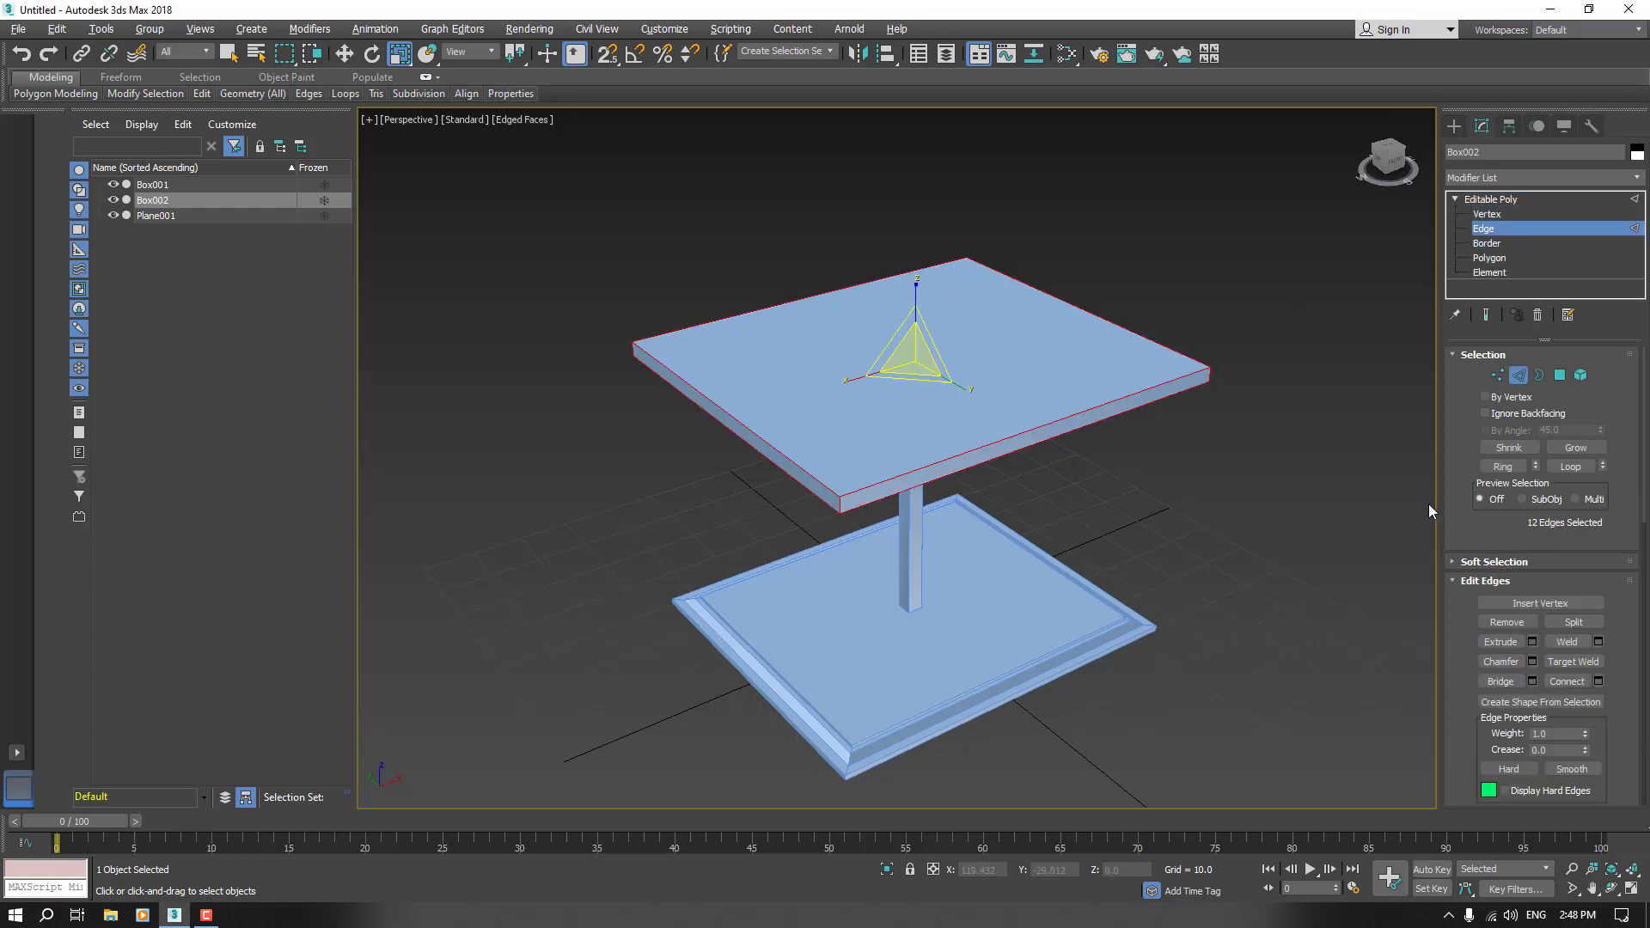
click(1532, 661)
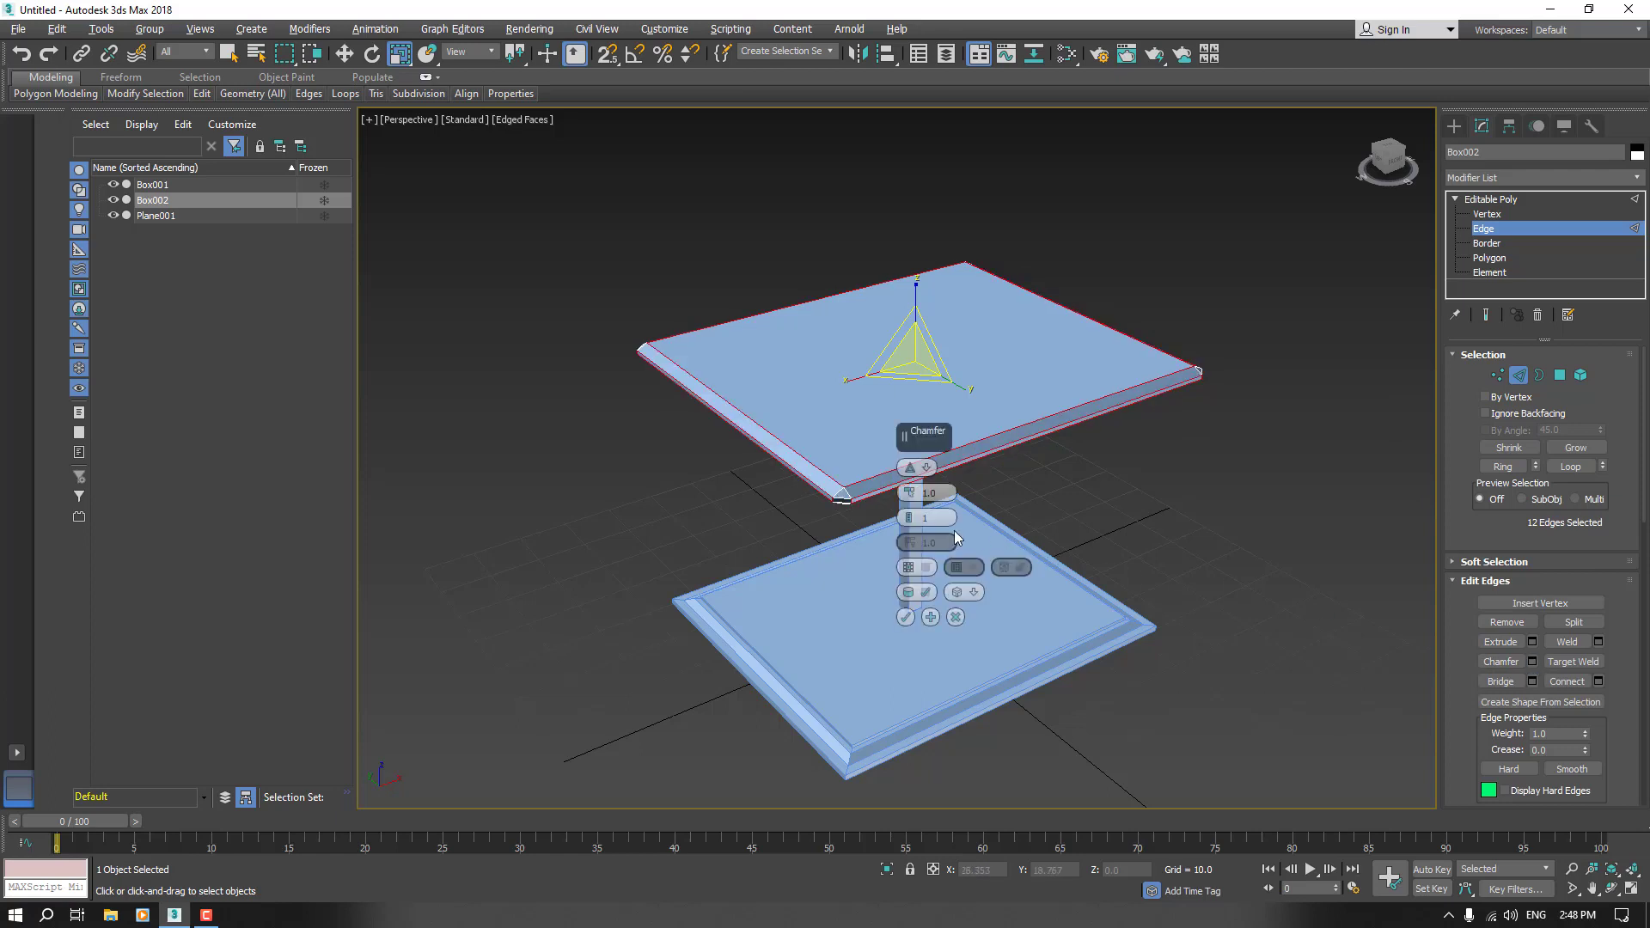
drag(908, 518, 908, 505)
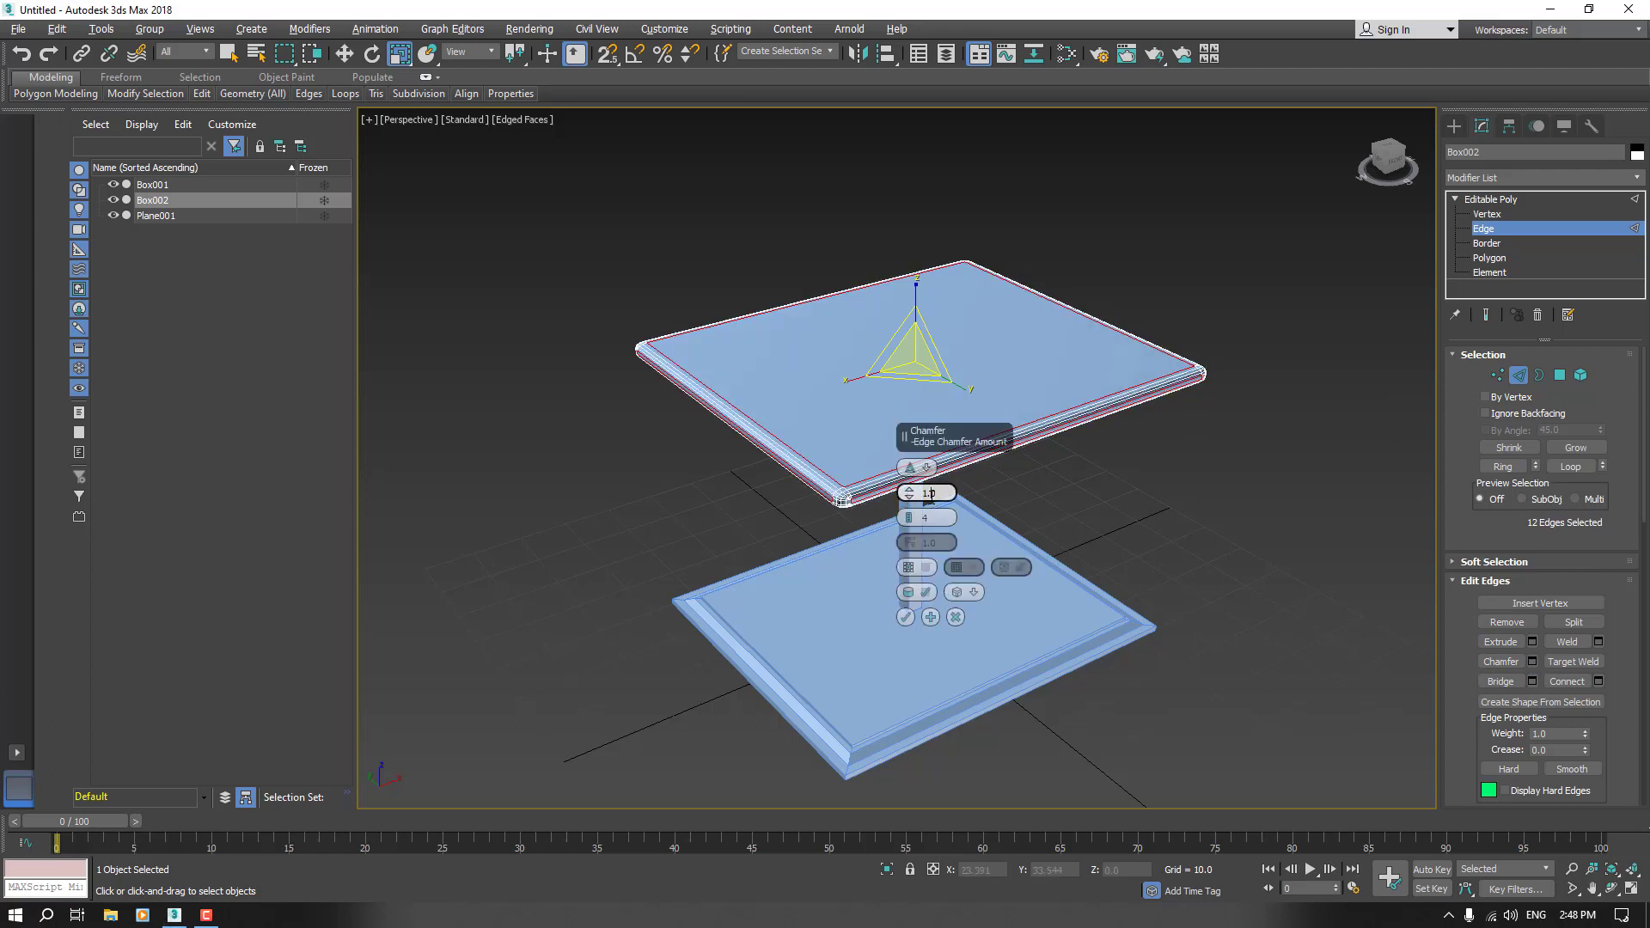
click(931, 495)
text(0.02)
click(905, 617)
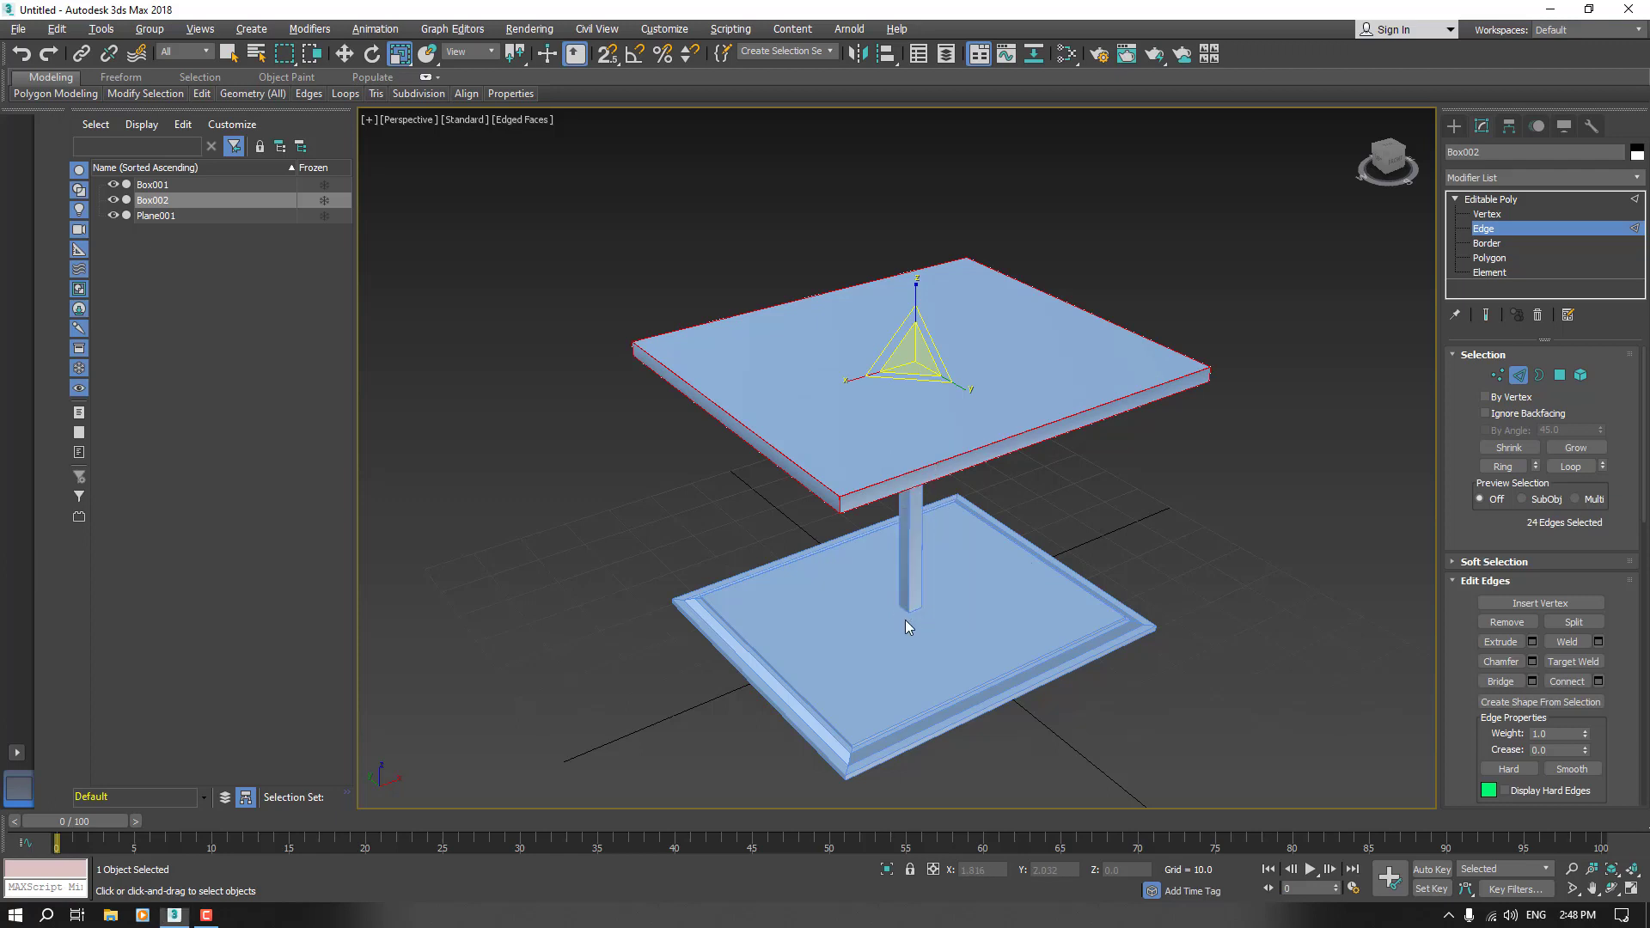
click(1186, 471)
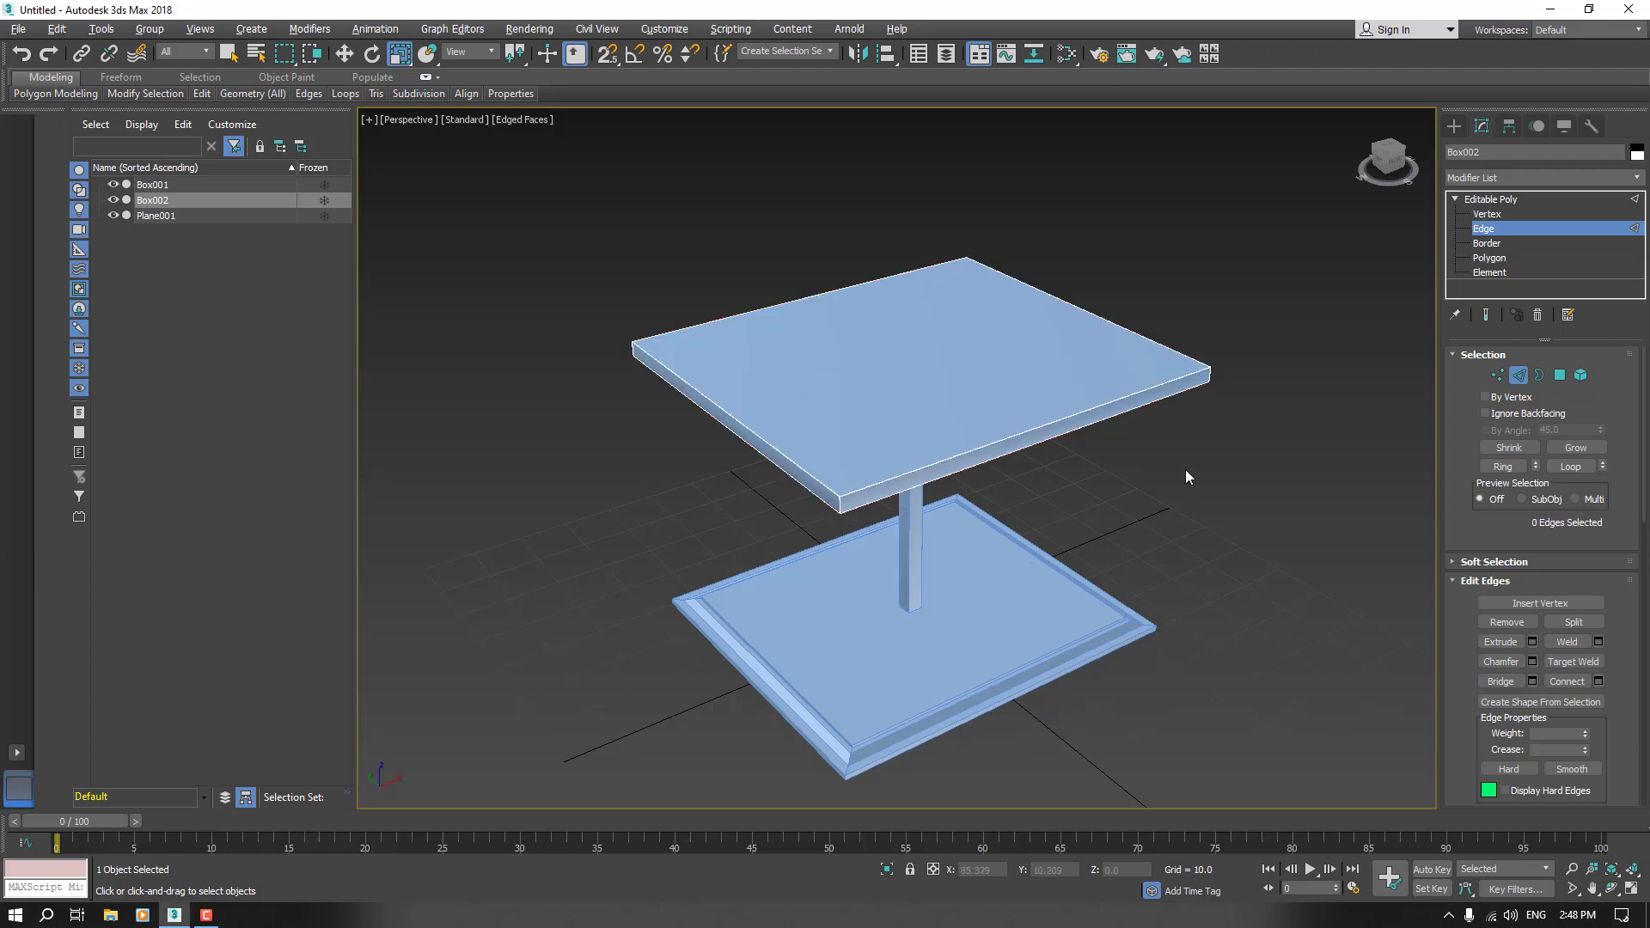
- Leave the tabletop's edge editing, return to object creation and clear the selection
click(1358, 117)
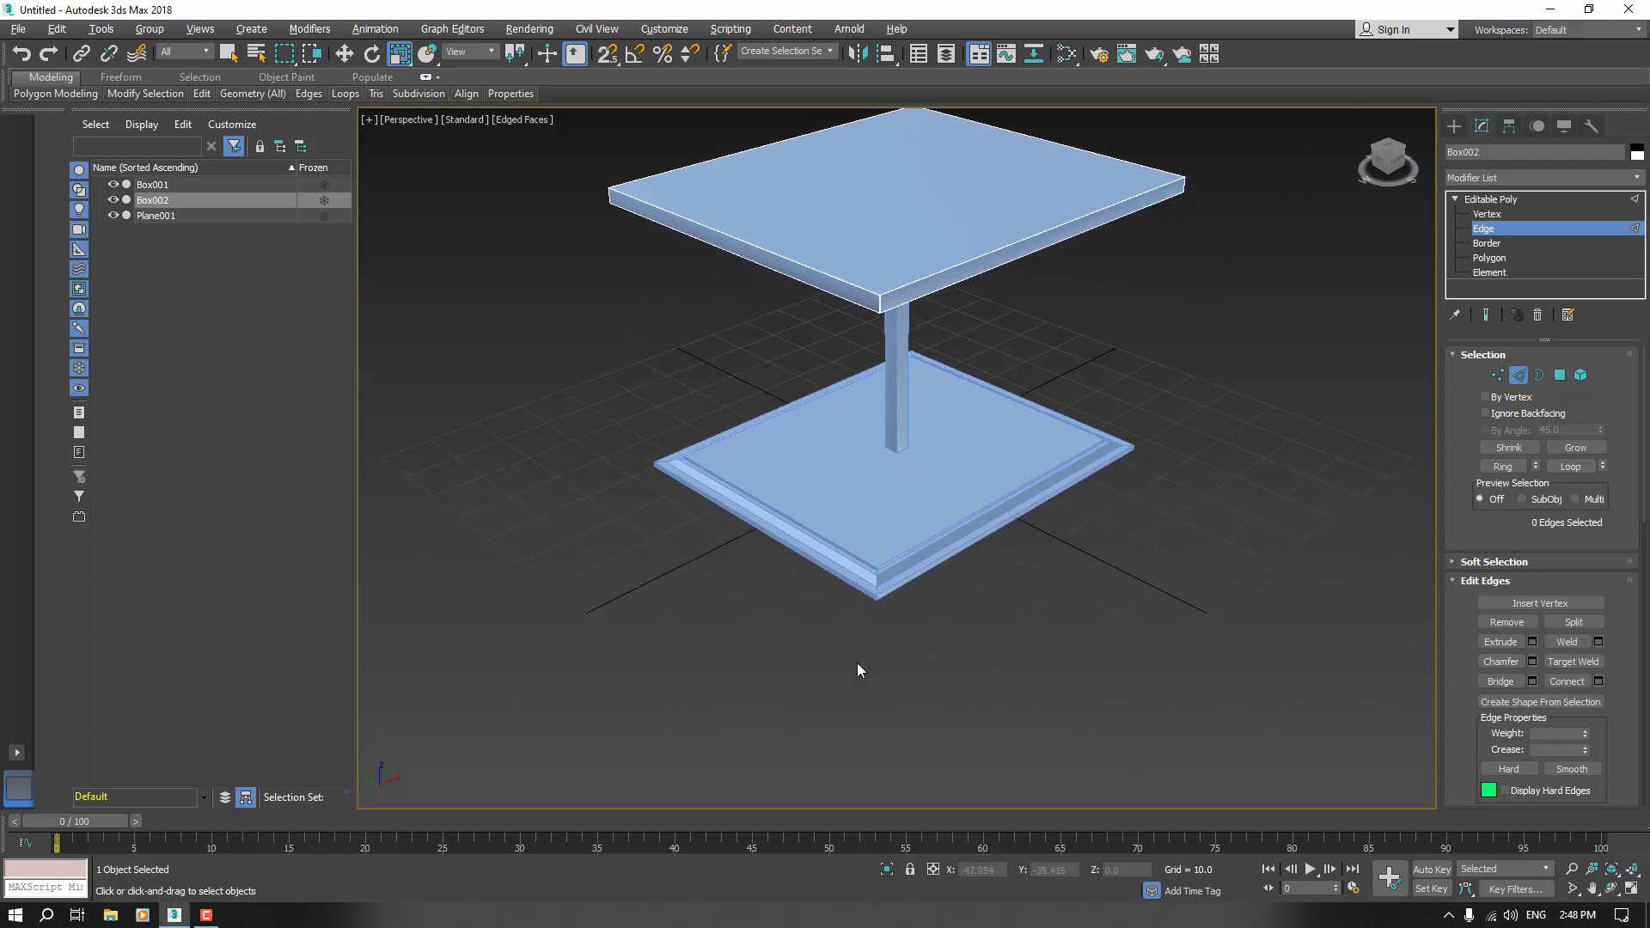
scroll(875, 673, down, 5)
scroll(876, 588, up, 5)
click(1454, 125)
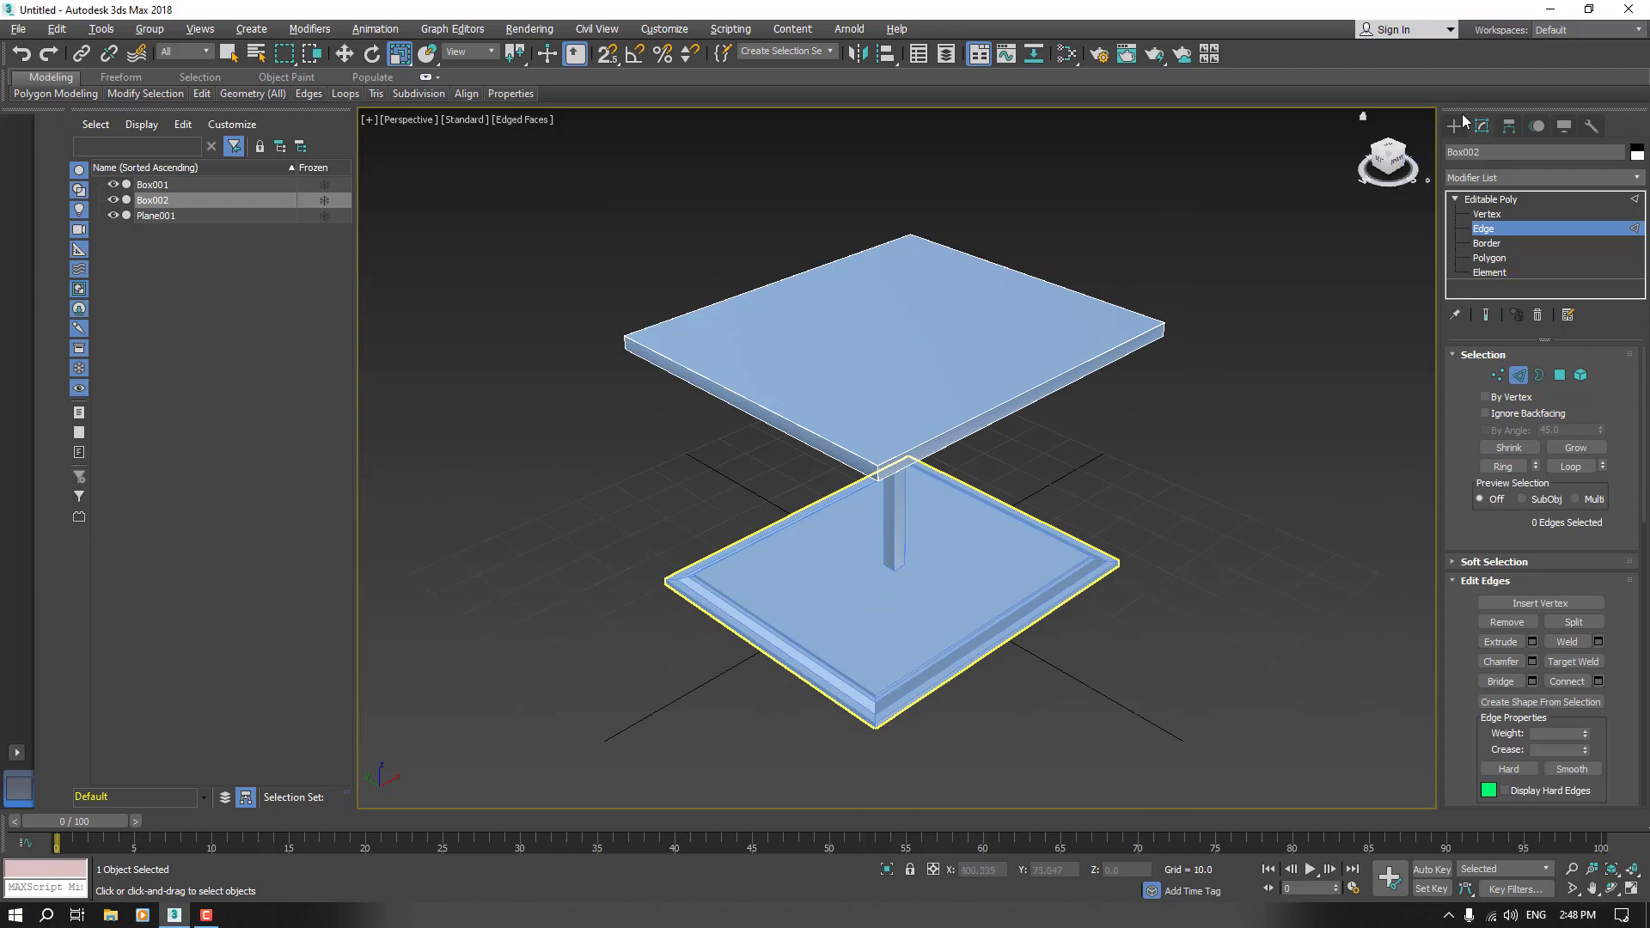
click(1283, 355)
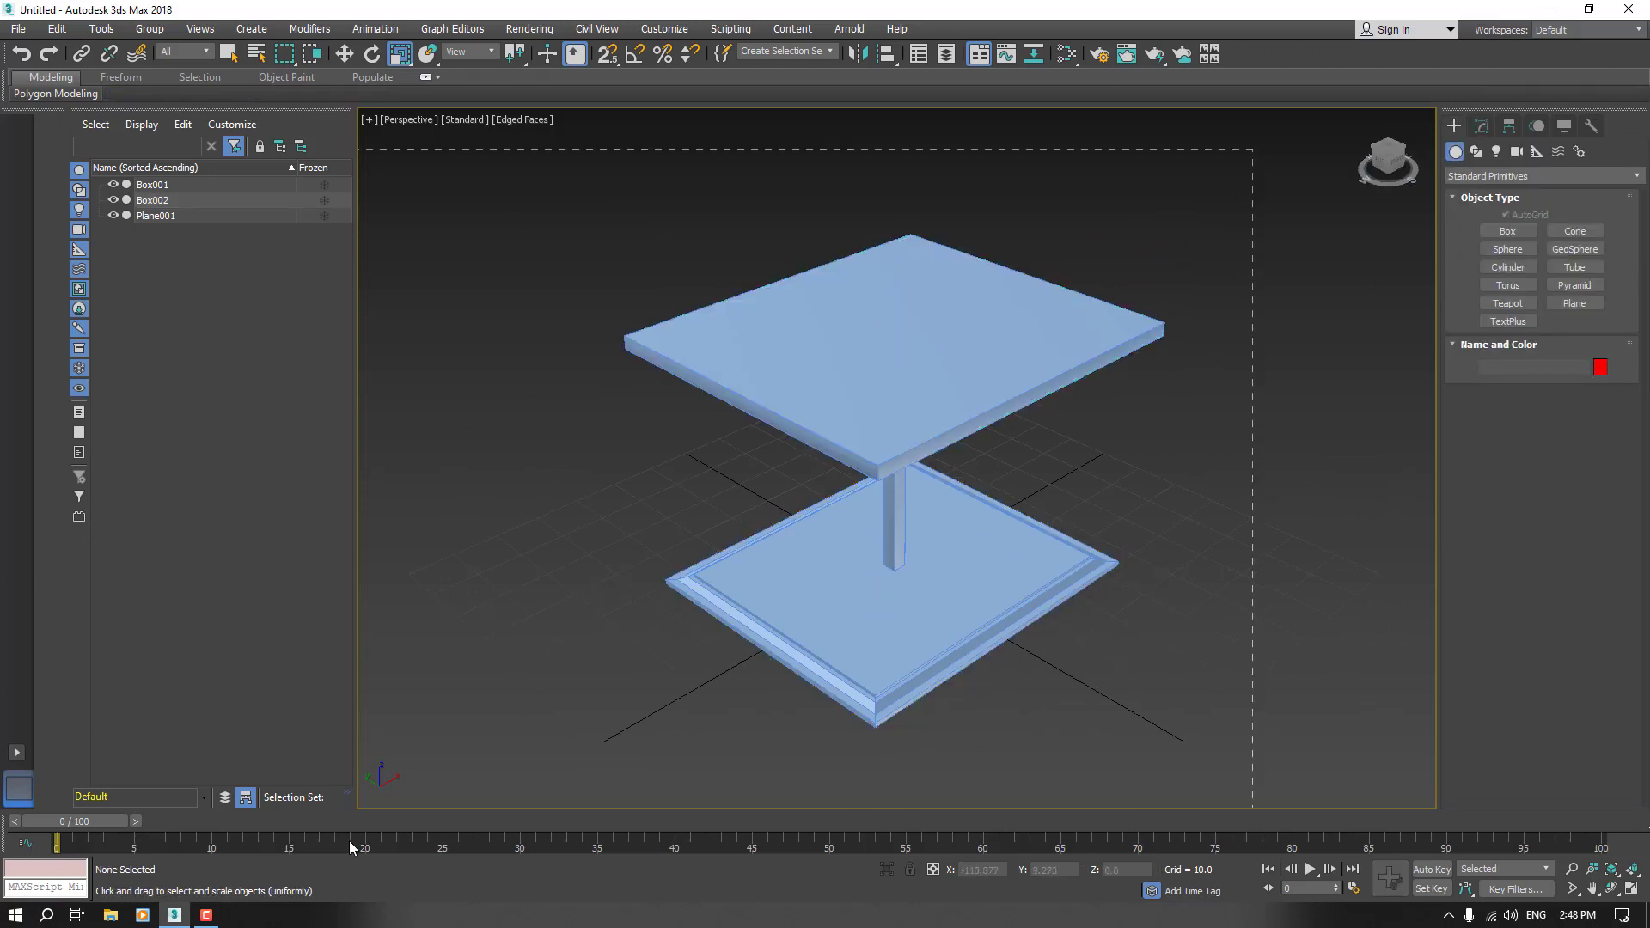
key(ctrl+a)
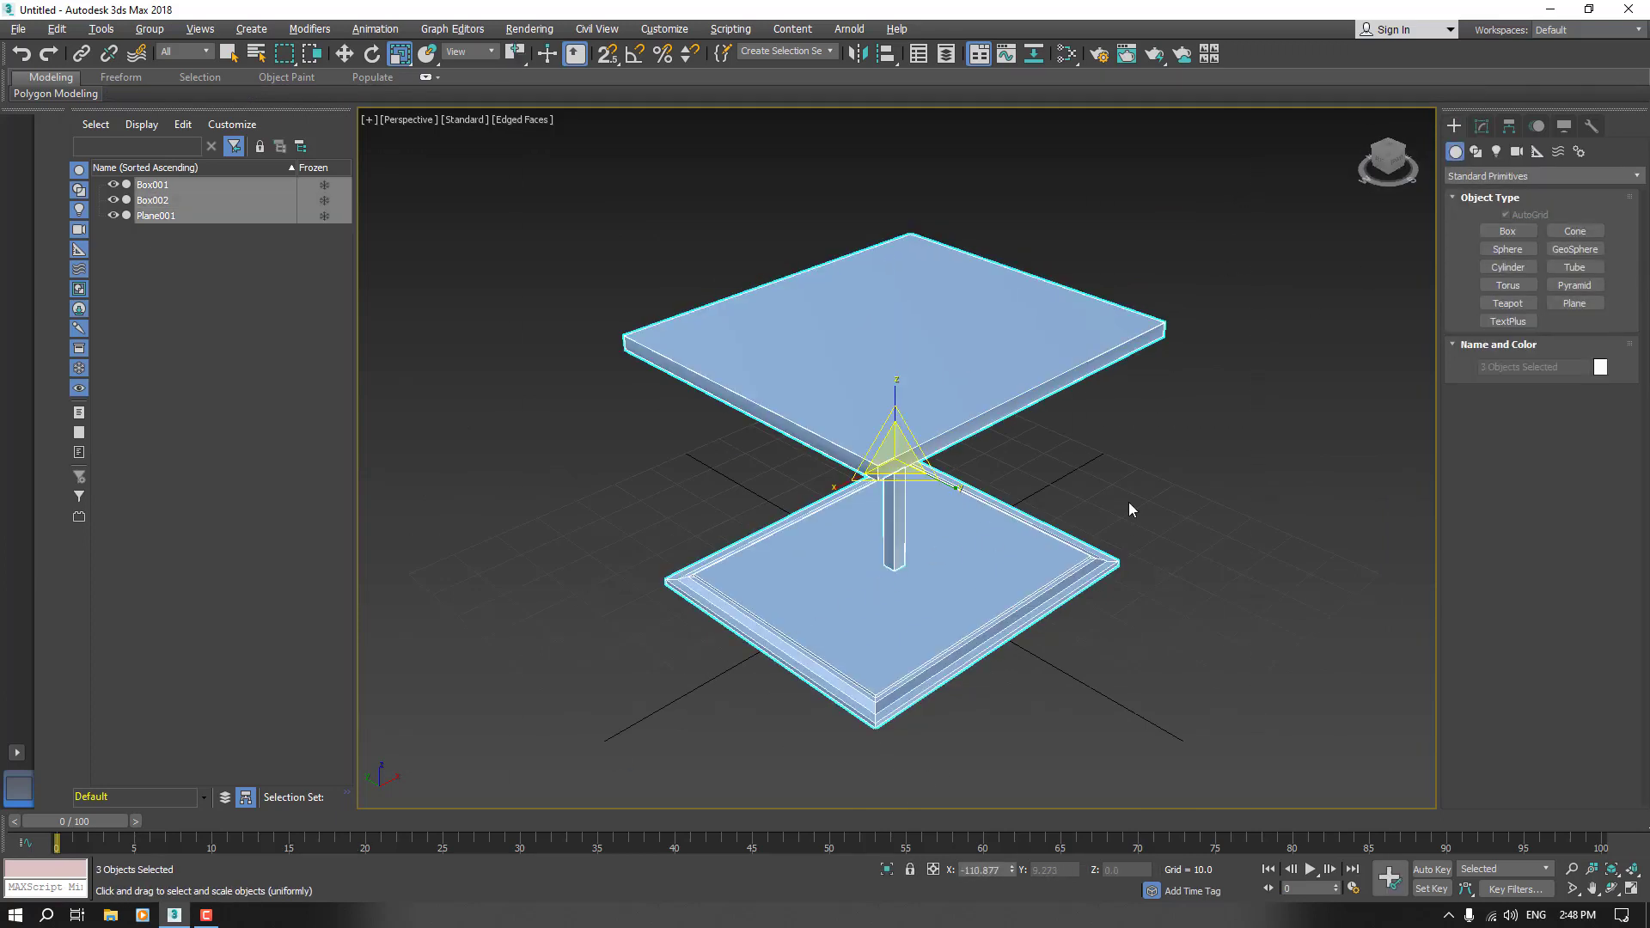
click(344, 54)
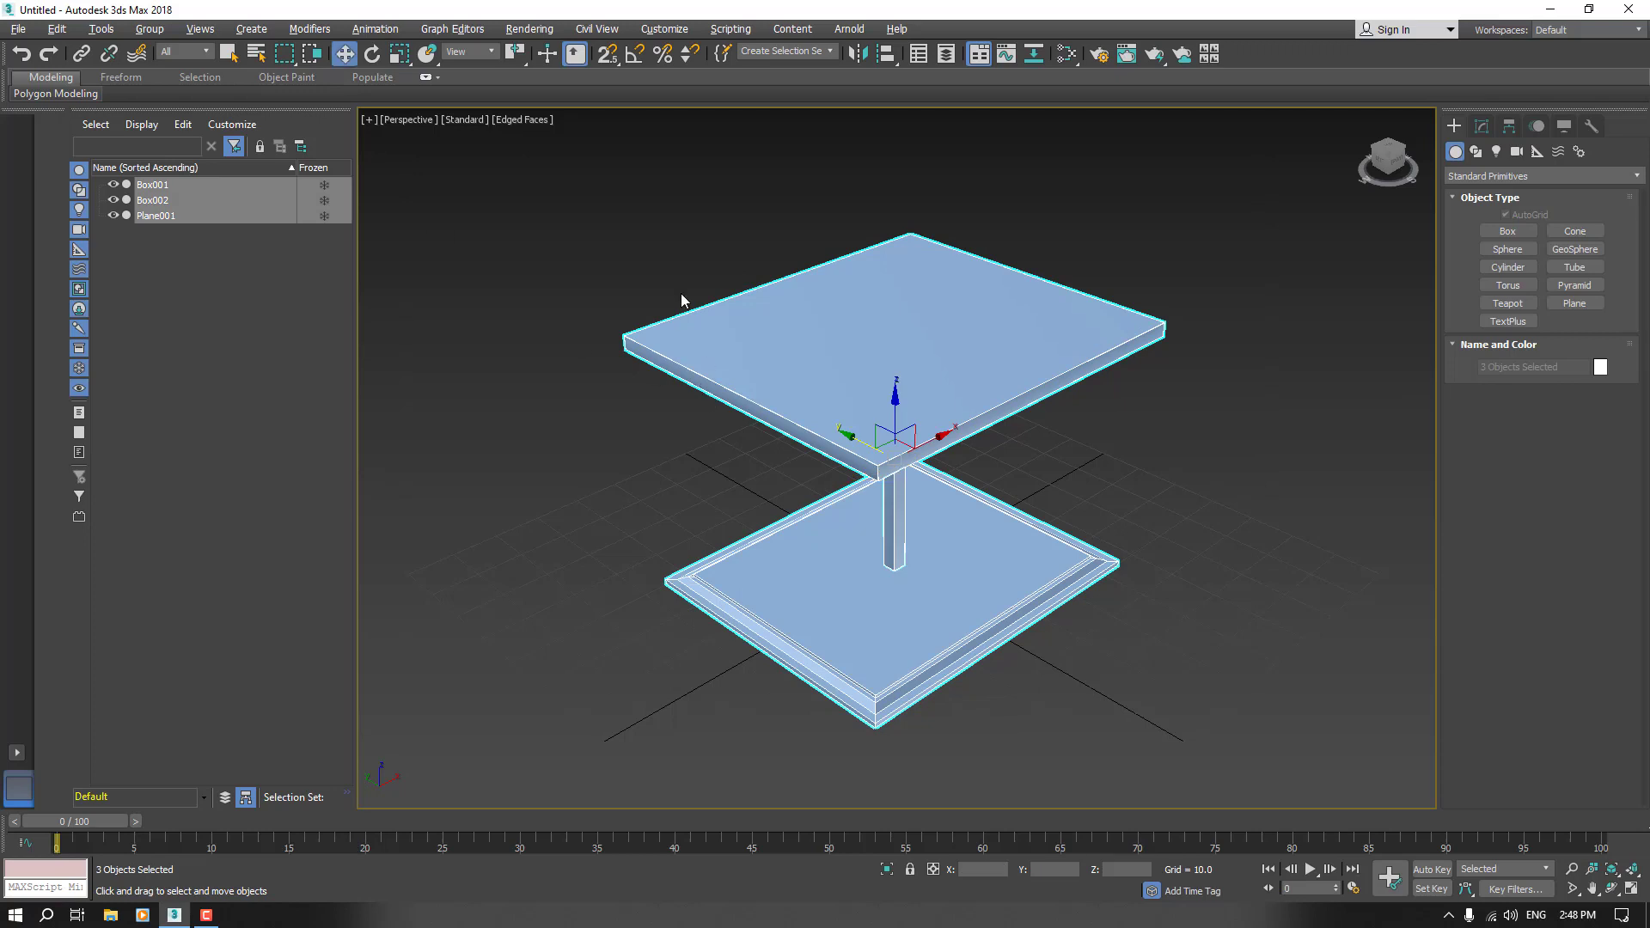
right_click(770, 318)
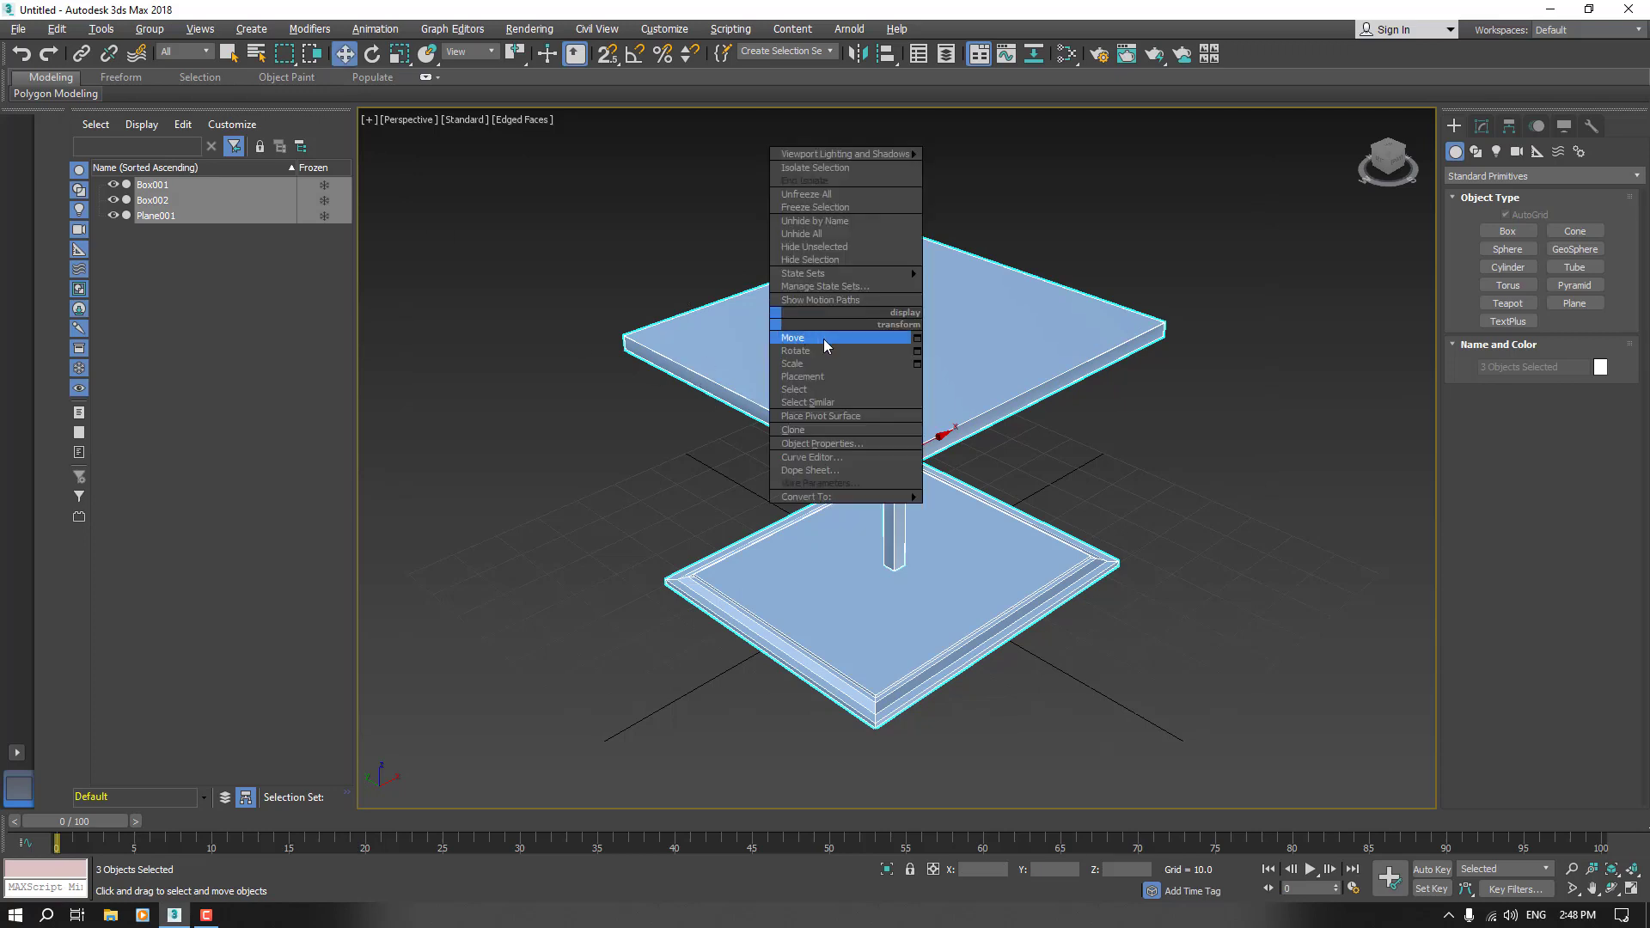
right_click(175, 204)
mouse_move(263, 244)
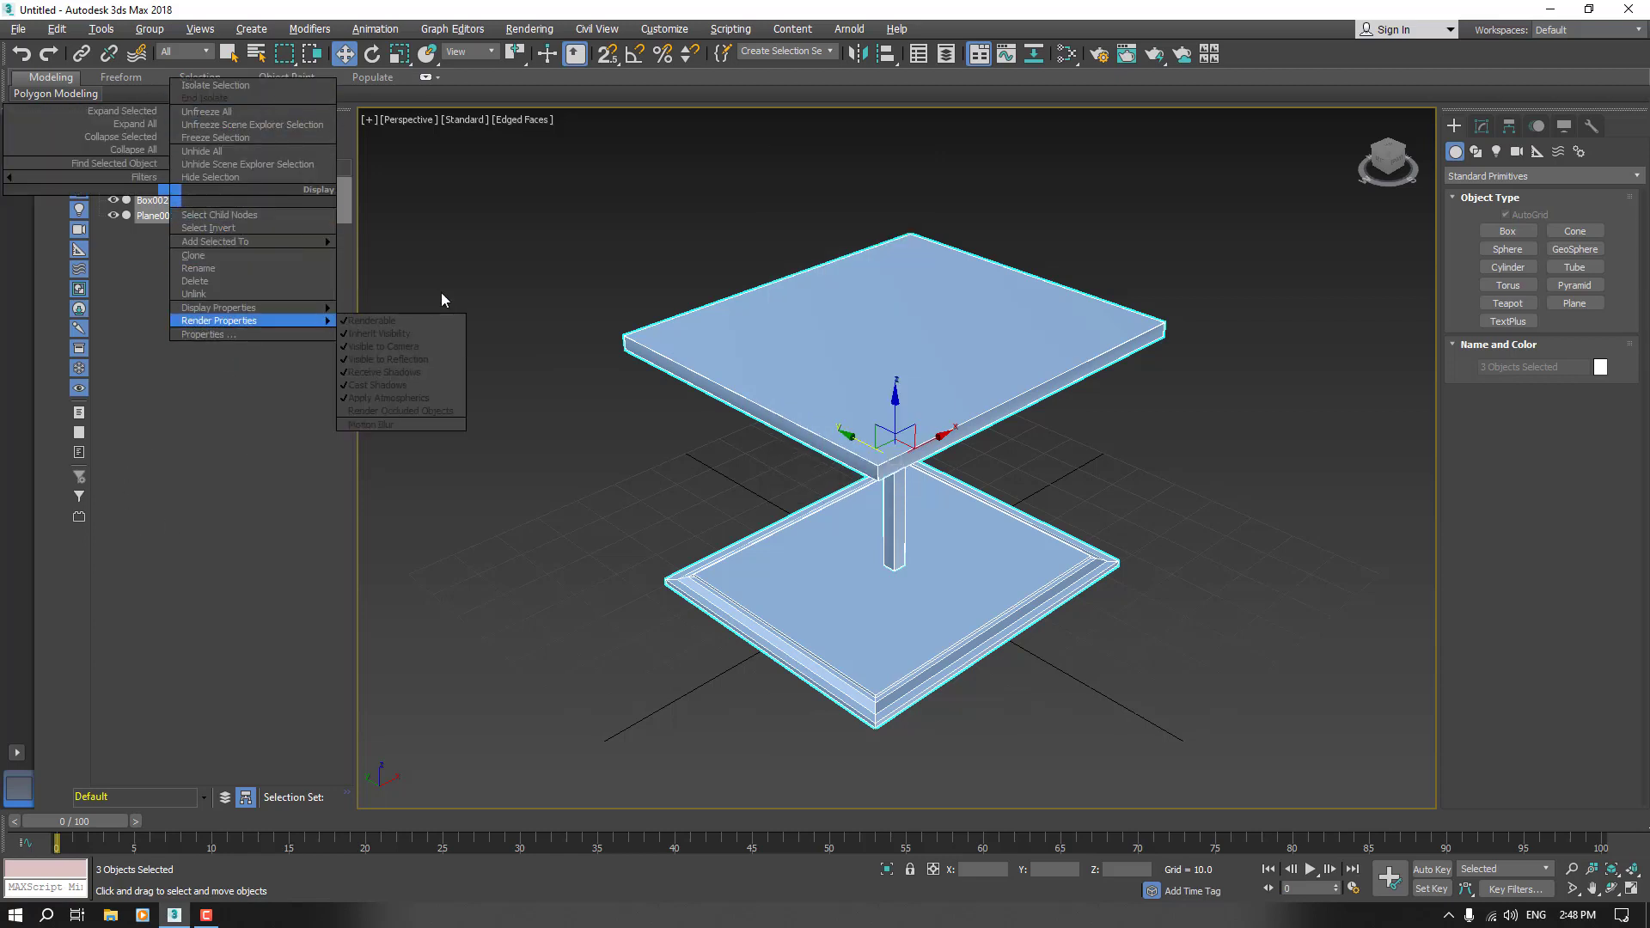
click(486, 252)
- Set the Perspective view's shading to Clay, deselect all objects and turn off Edged Faces
click(464, 119)
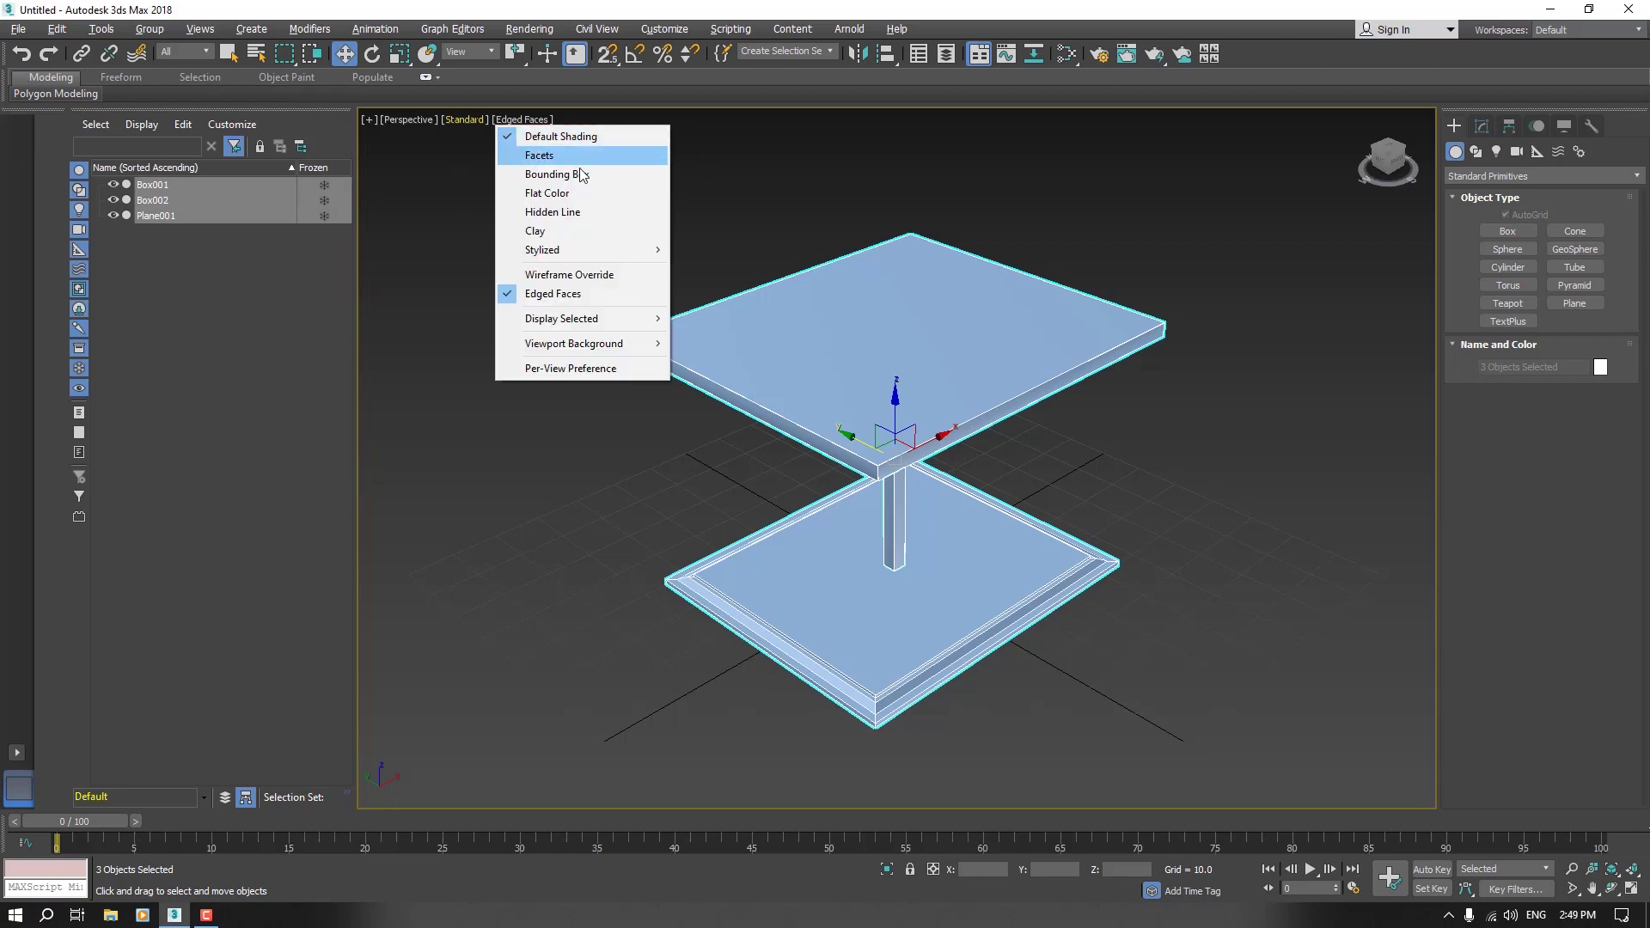
click(574, 232)
click(543, 342)
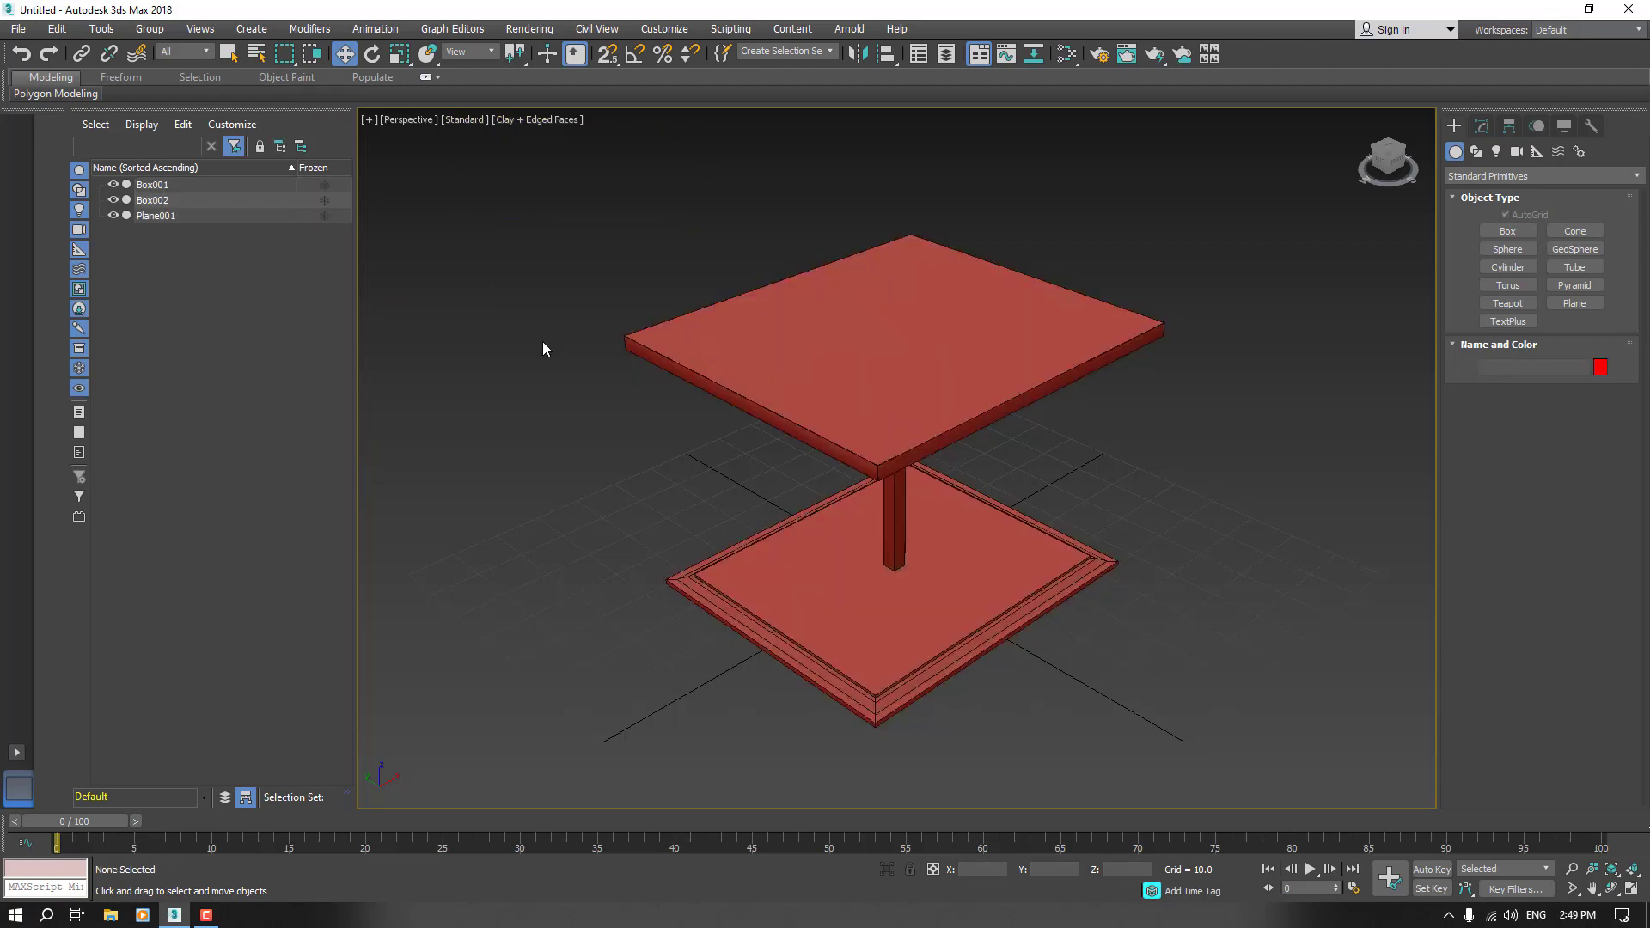
key(F4)
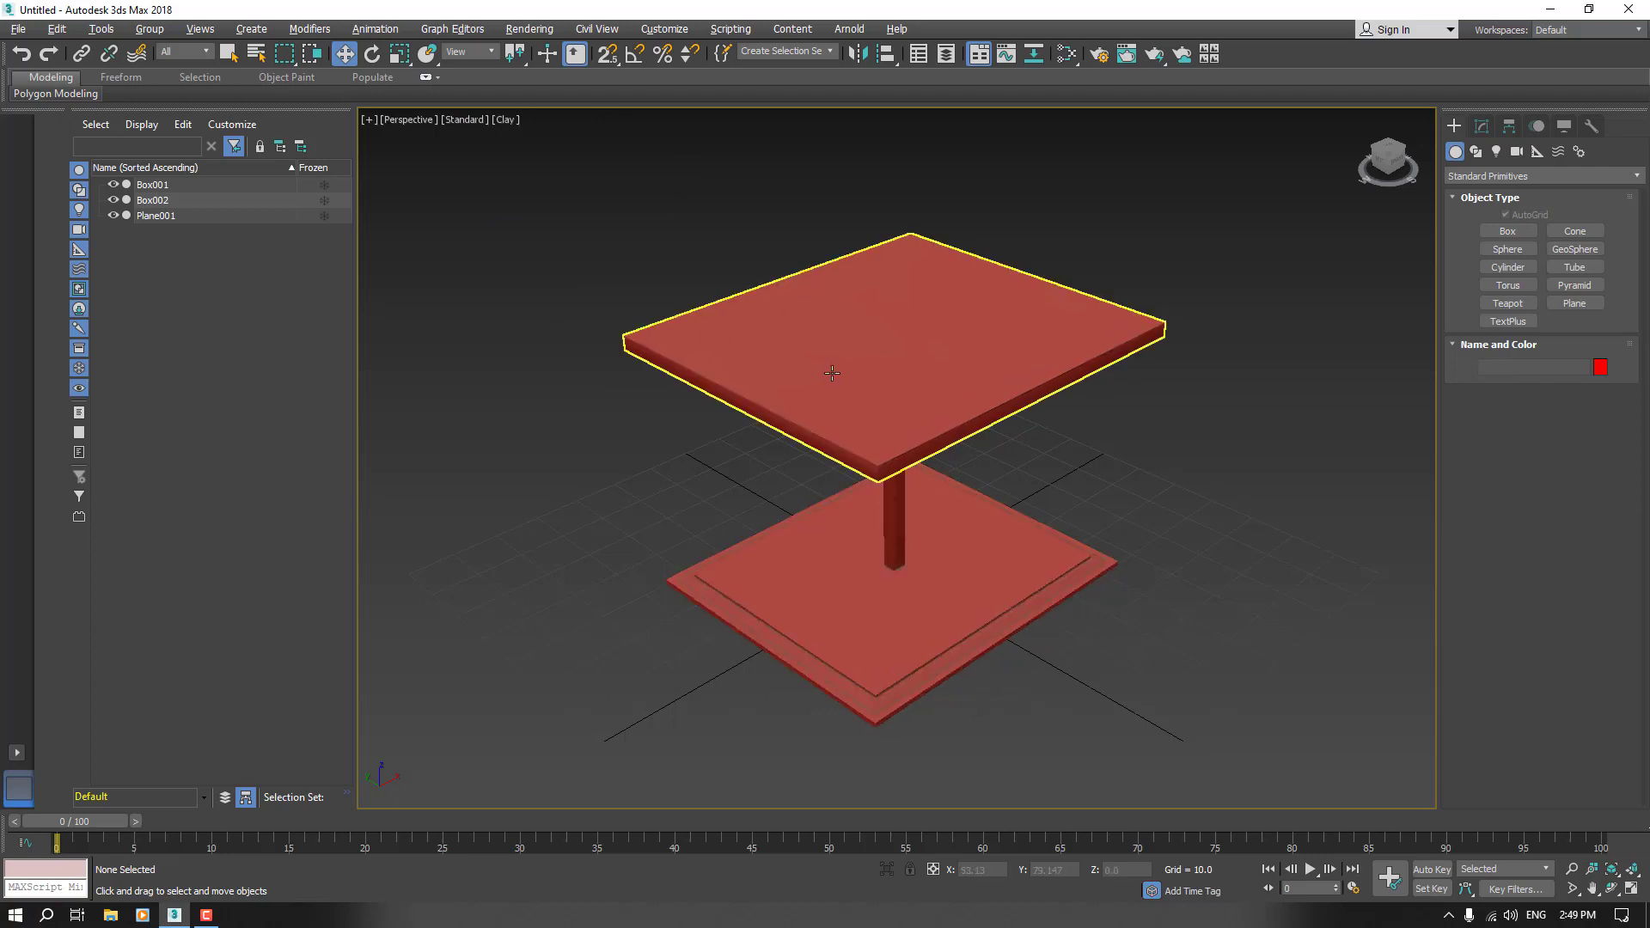
alt+middle_drag(902, 533, 910, 481)
click(1363, 118)
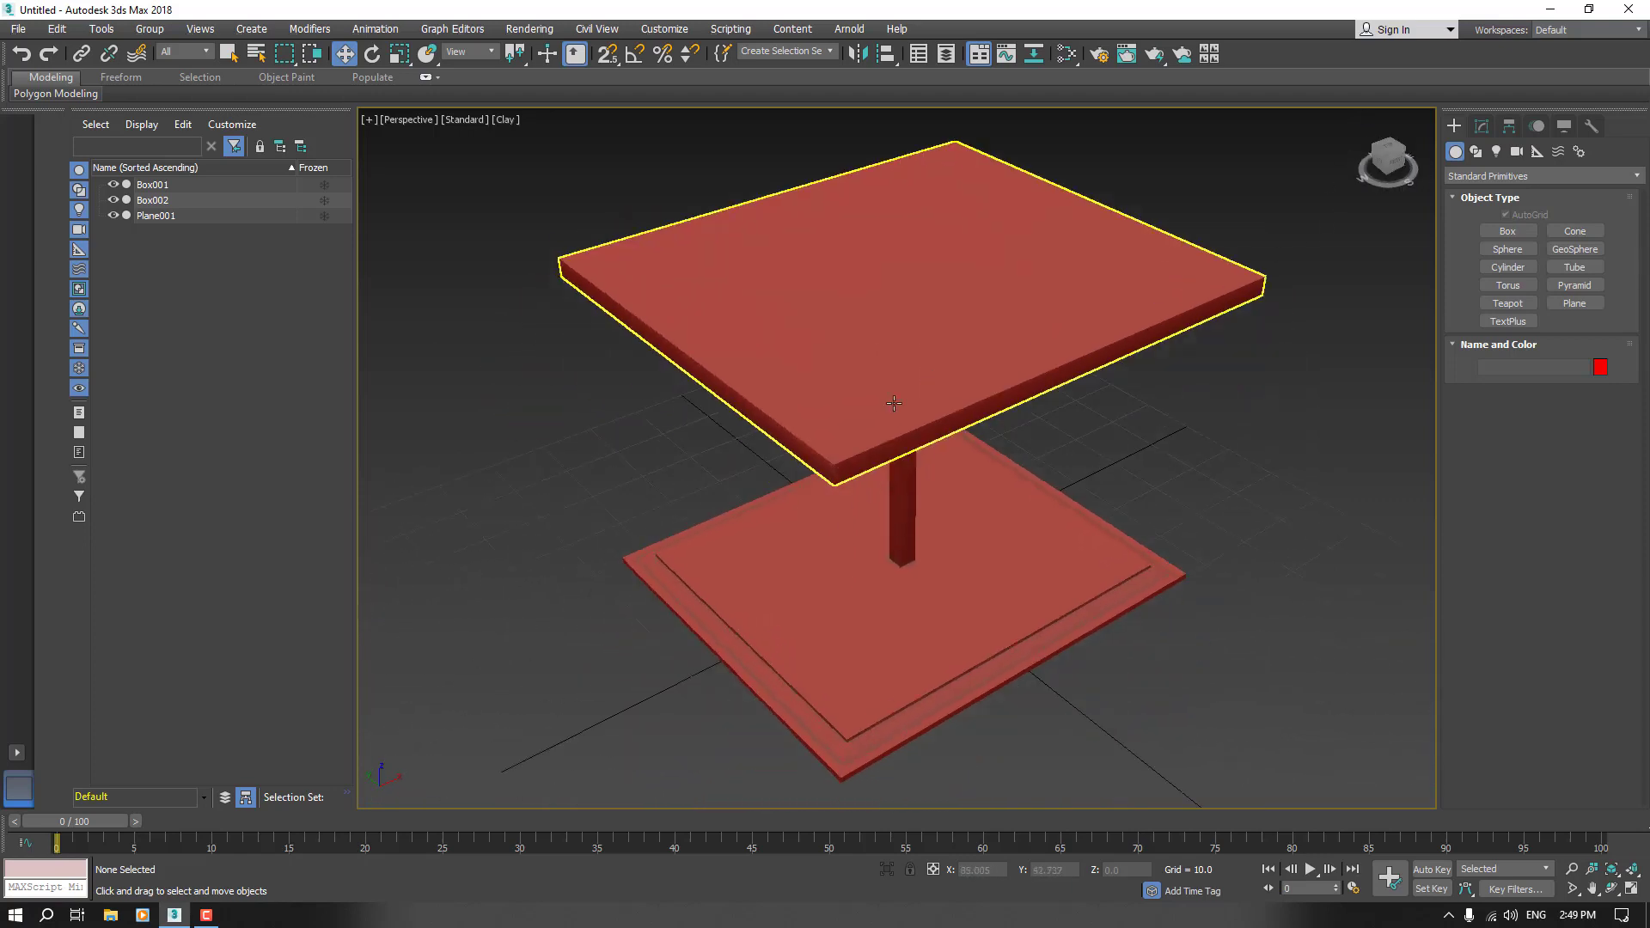